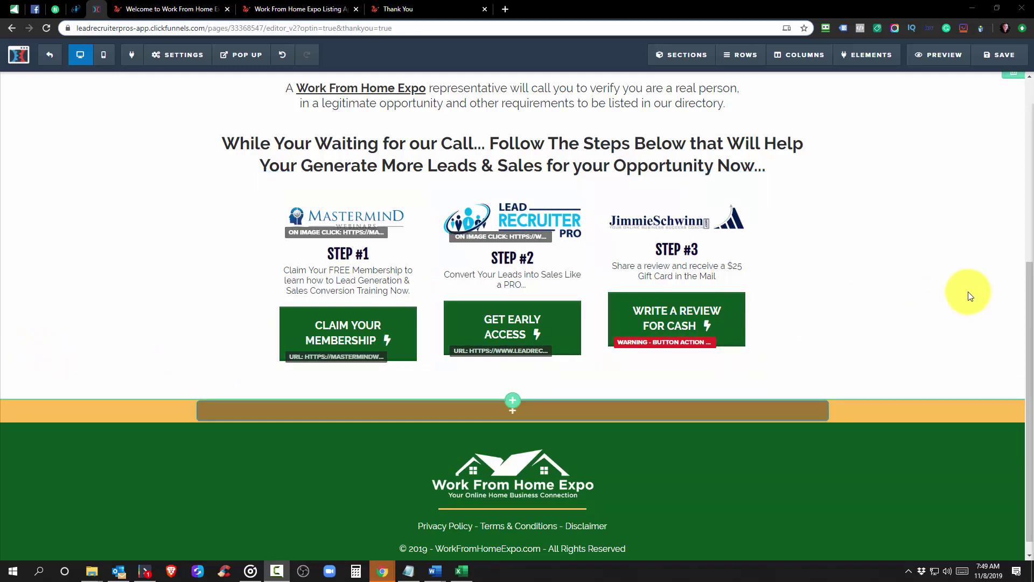
Open Mastermind Webinars in a new tab and log into the members area with a RoboForm saved login
scroll(968, 292, "up", 6)
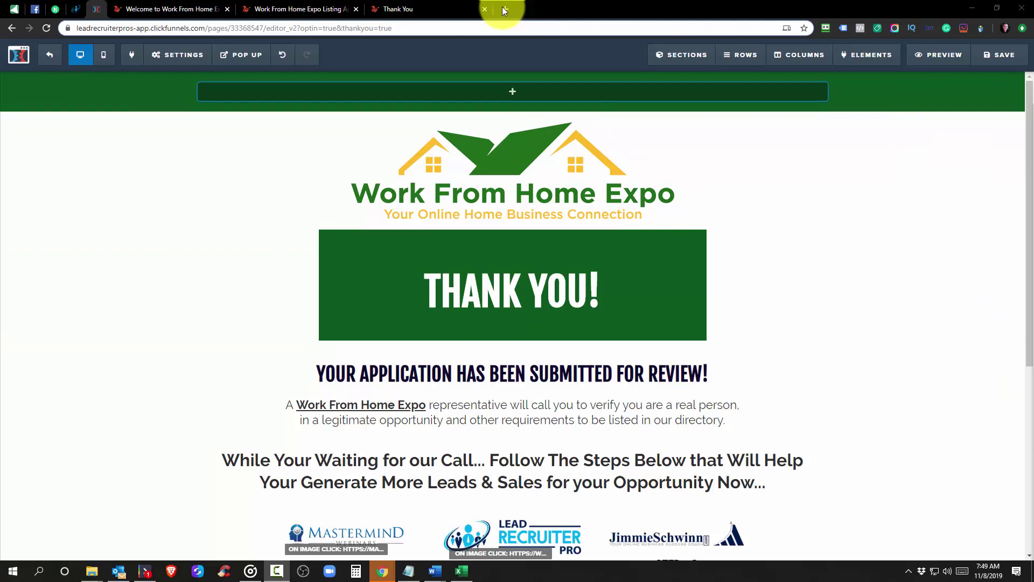
left_click(505, 7)
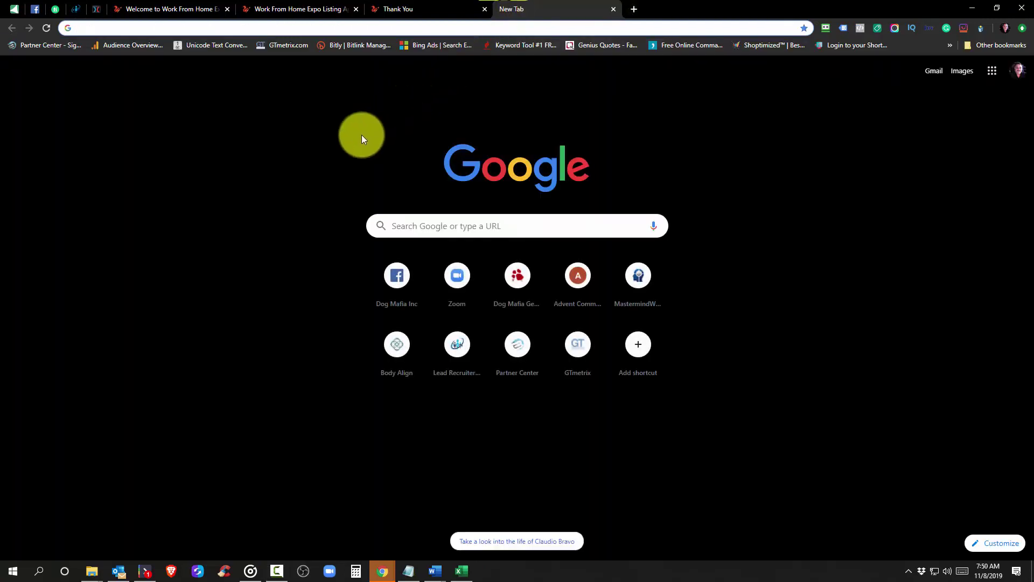
left_click(638, 282)
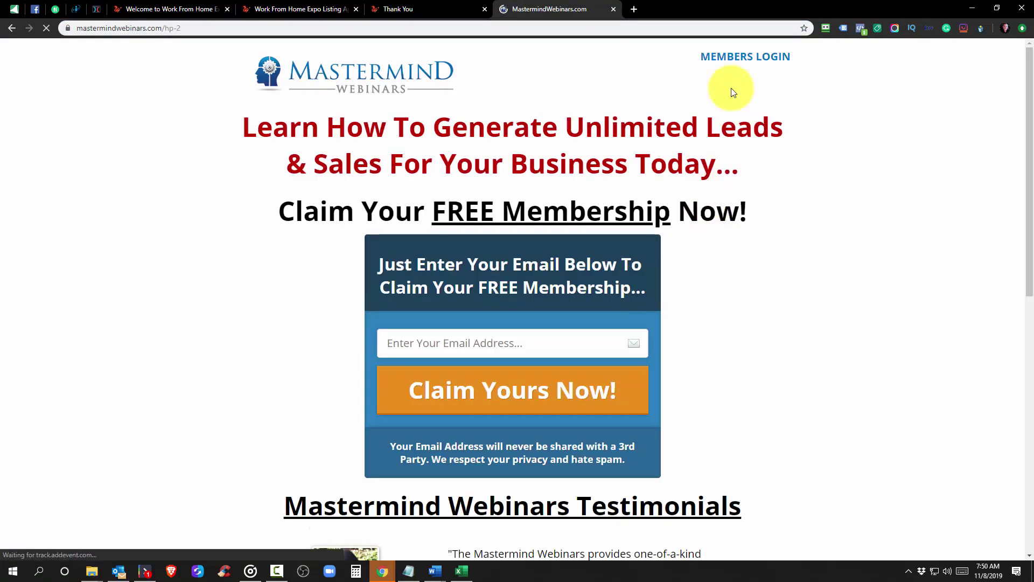
left_click(733, 57)
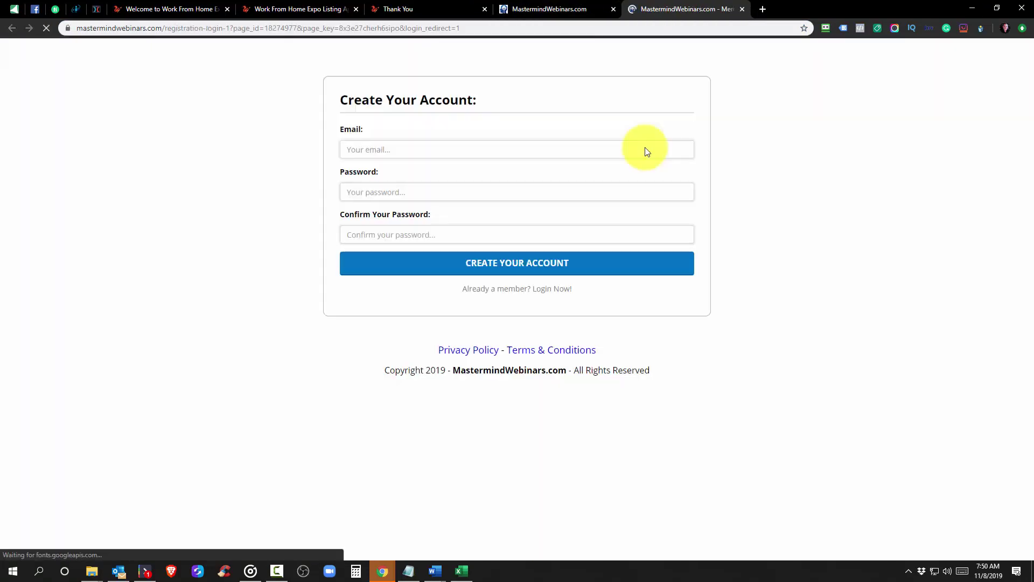
left_click(831, 27)
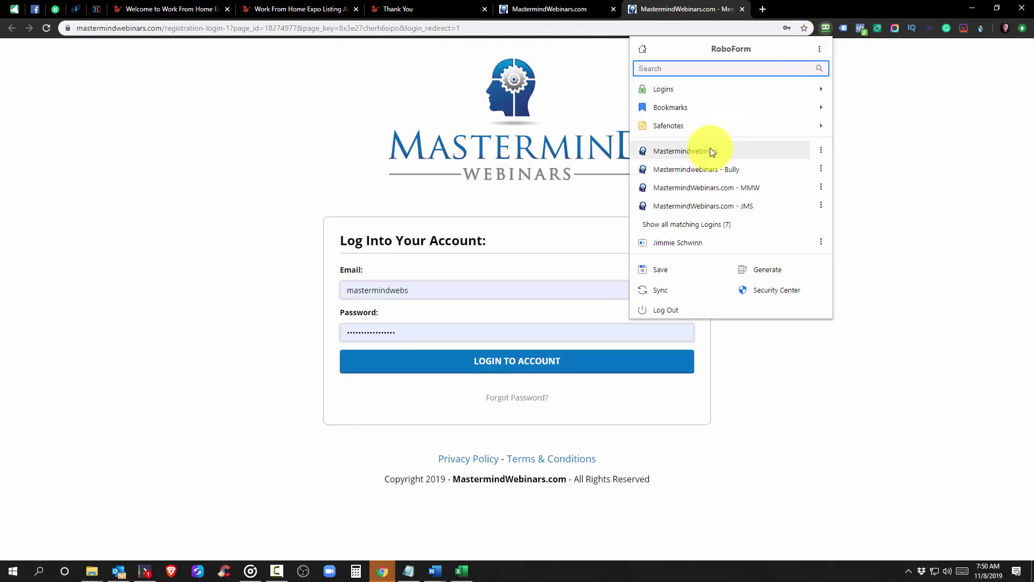
left_click(713, 152)
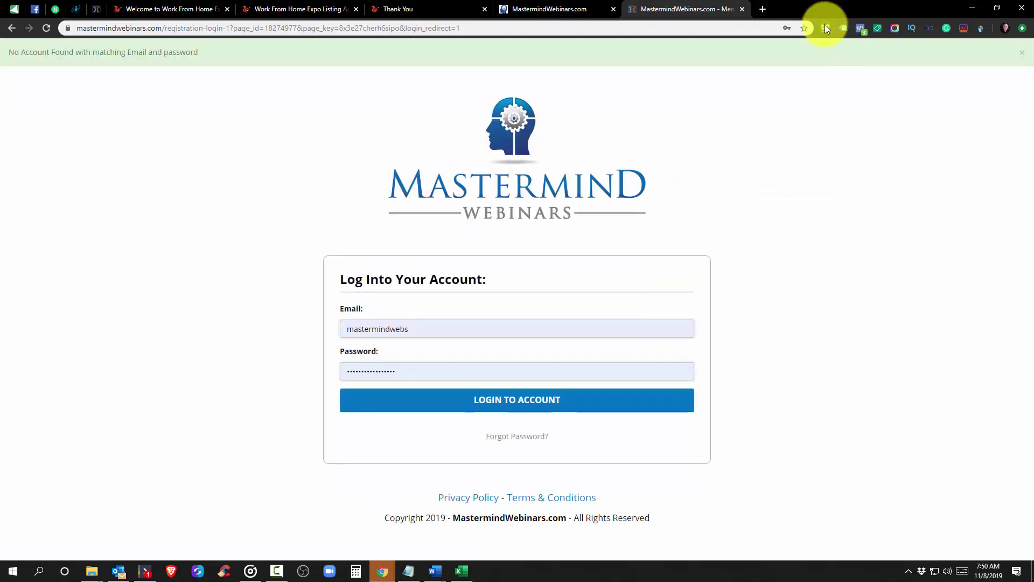
left_click(825, 27)
left_click(716, 168)
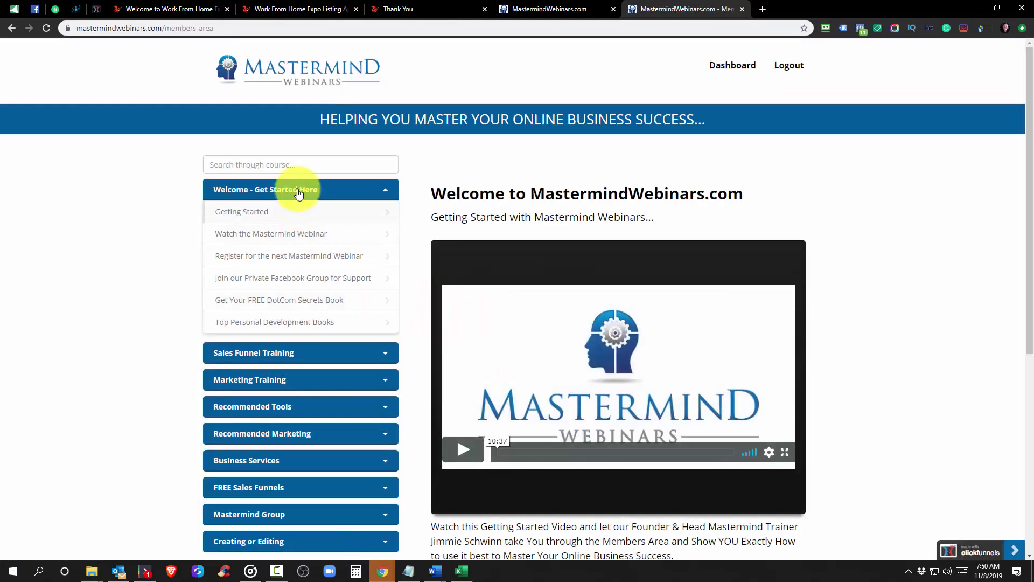
Collapse the Welcome lessons and open How to Create a Sales Funnel Blueprint under Sales Funnel Training
left_click(297, 192)
left_click(297, 189)
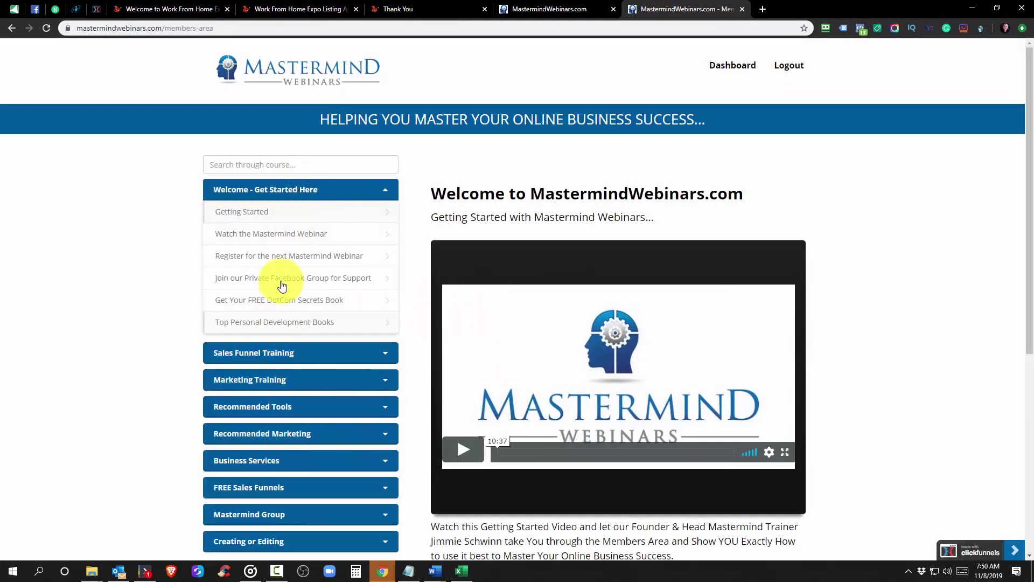
scroll(272, 490, "down", 2)
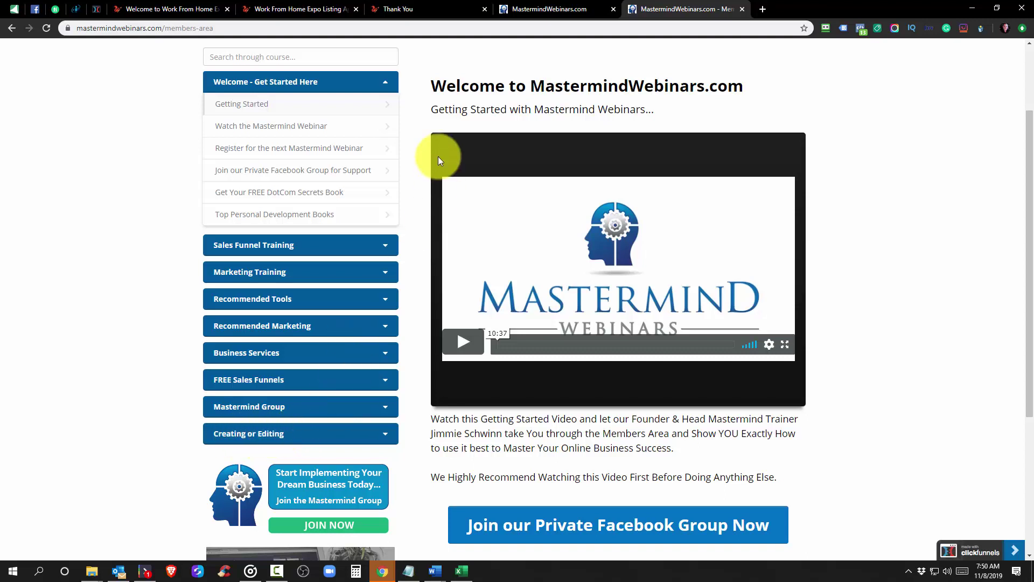
scroll(438, 156, "up", 2)
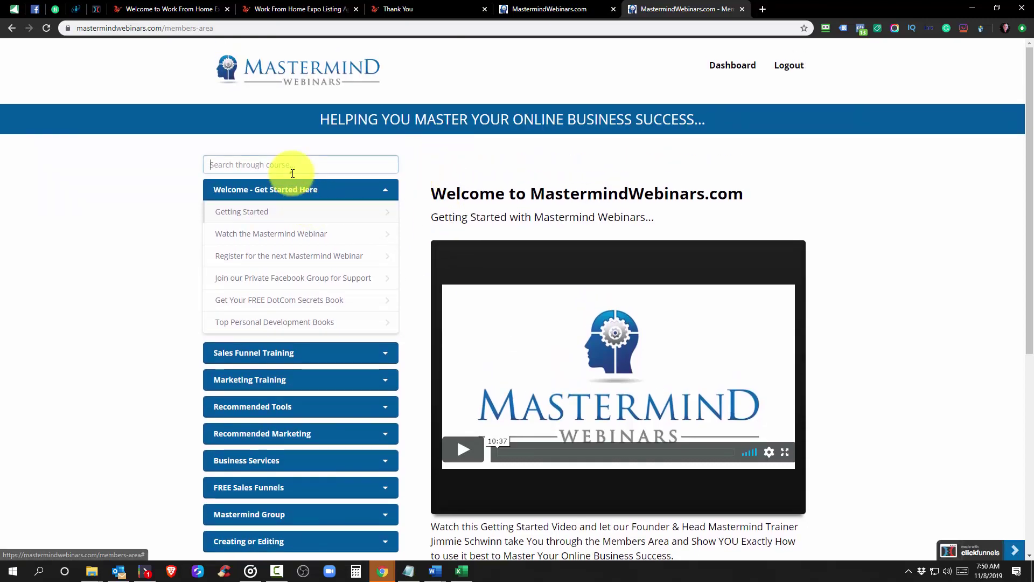
left_click(289, 189)
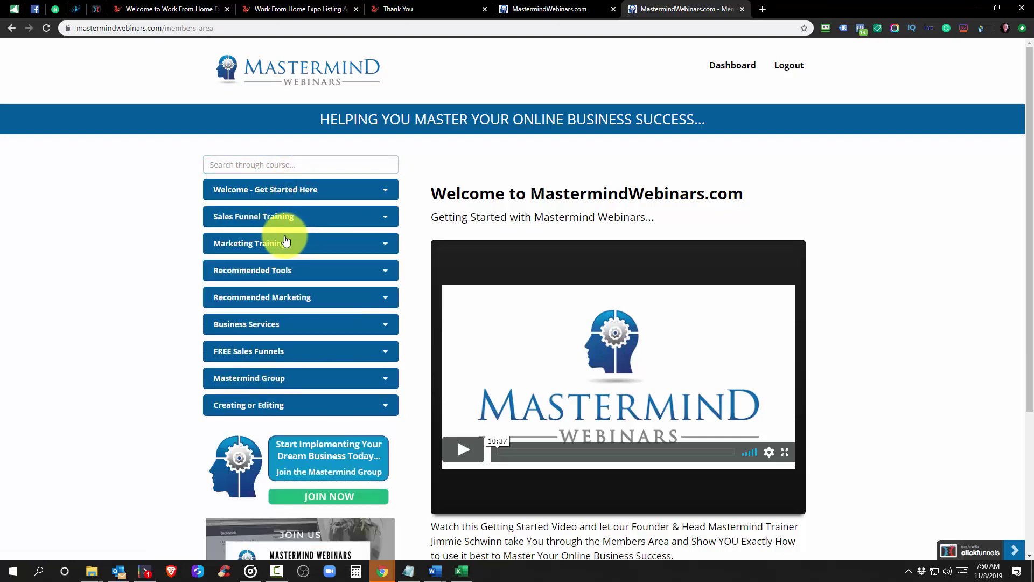
left_click(262, 220)
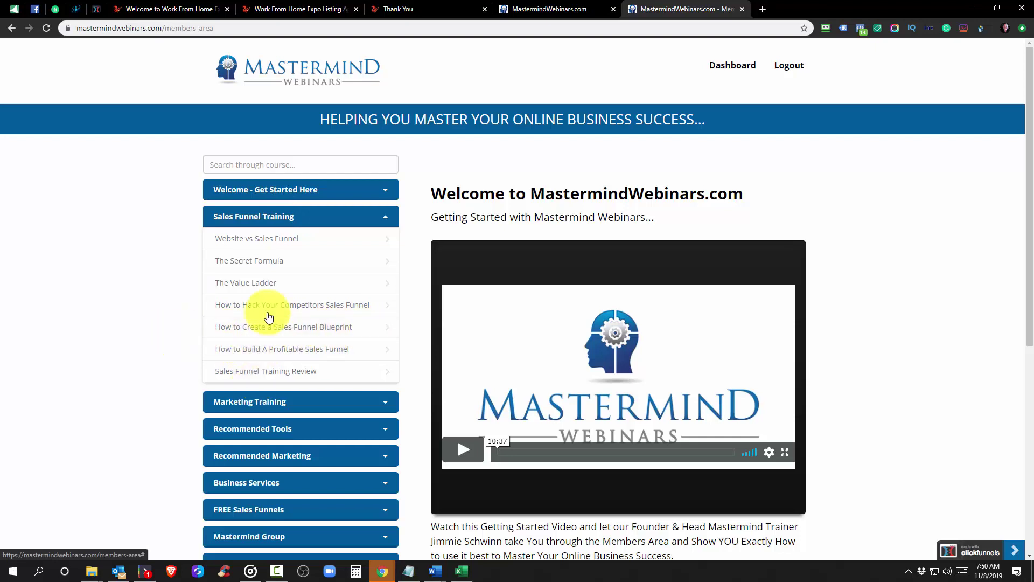
left_click(331, 331)
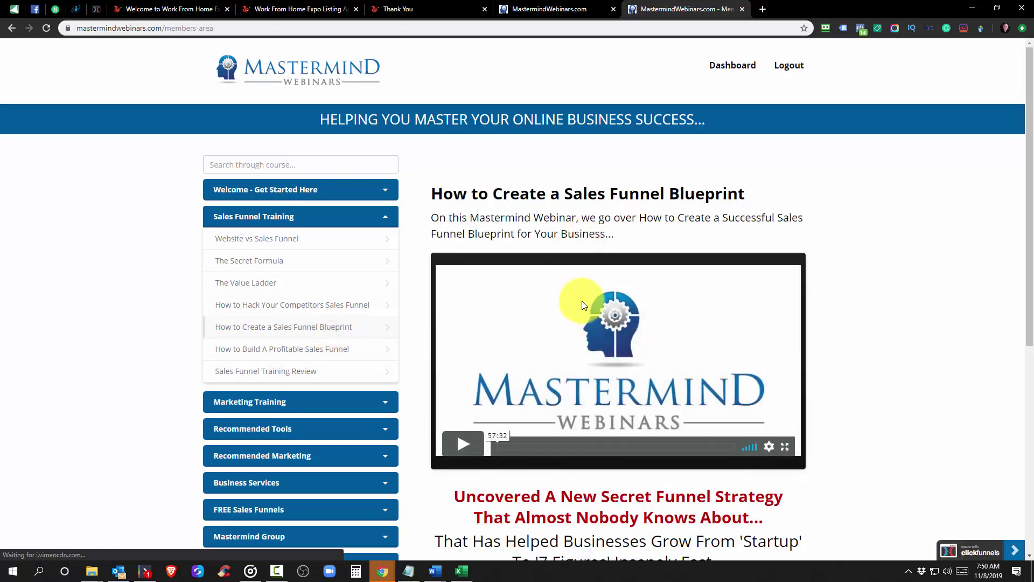
scroll(583, 302, "down", 6)
scroll(579, 293, "up", 6)
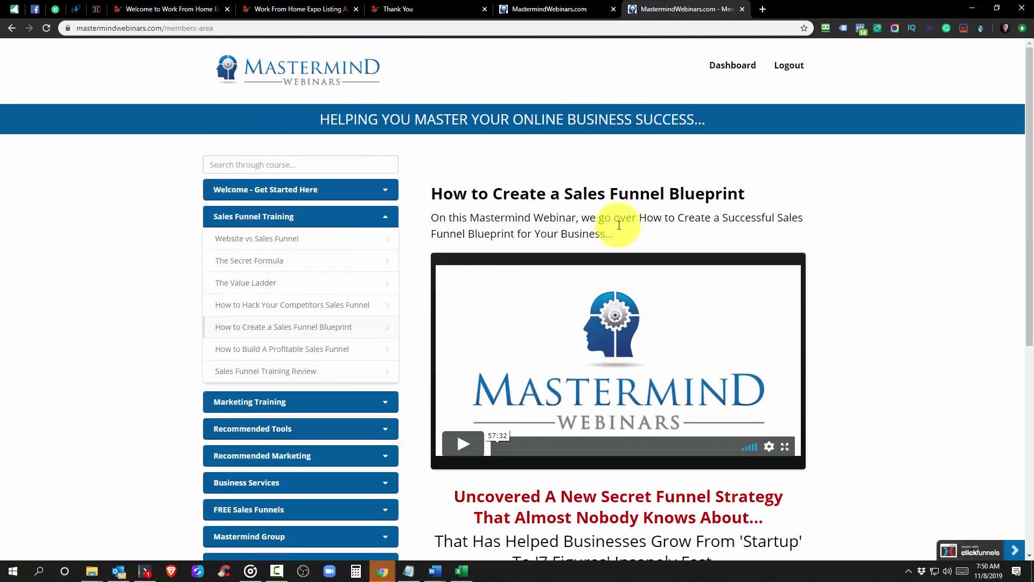
scroll(619, 311, "down", 7)
scroll(561, 427, "up", 4)
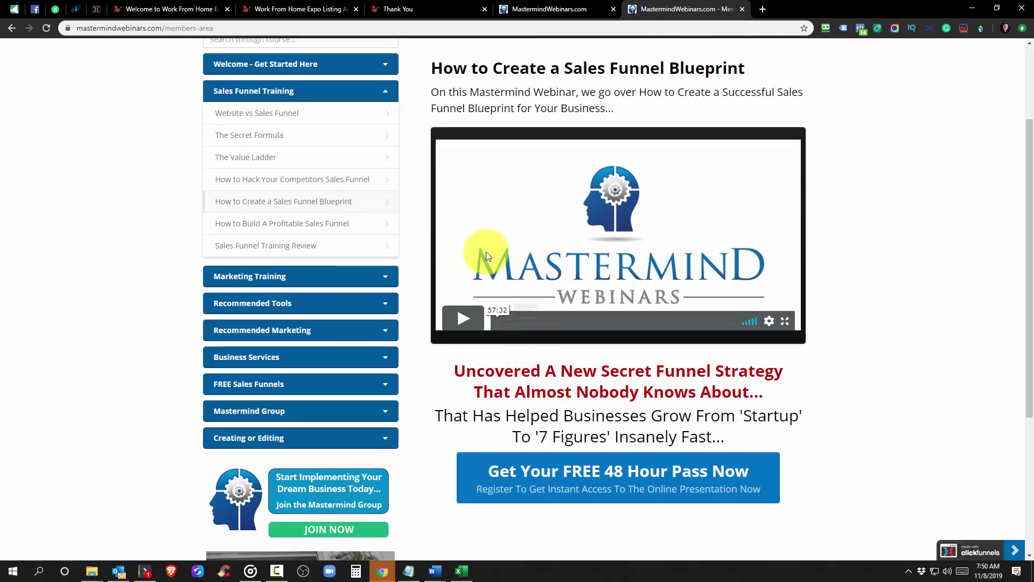
scroll(464, 237, "up", 3)
Switch to the Mastermind Webinars home page and close the Claim Your FREE Membership popup
left_click(371, 215)
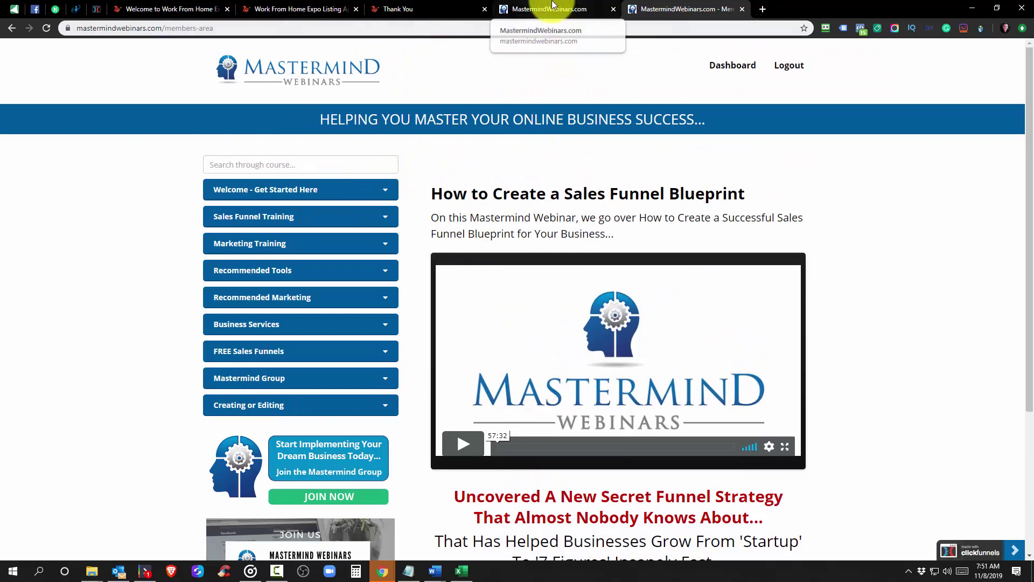
left_click(552, 5)
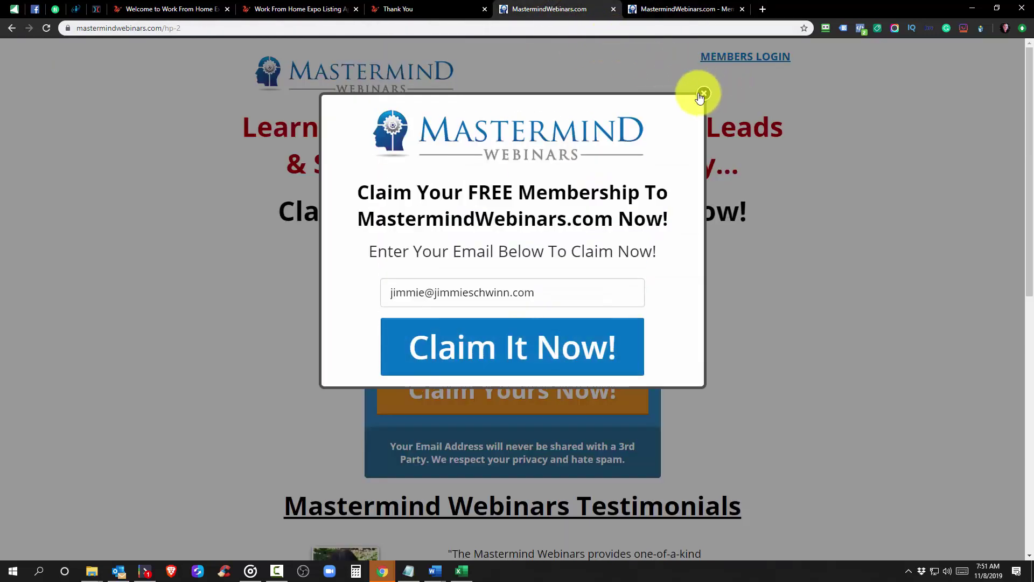
left_click(702, 95)
left_click(674, 9)
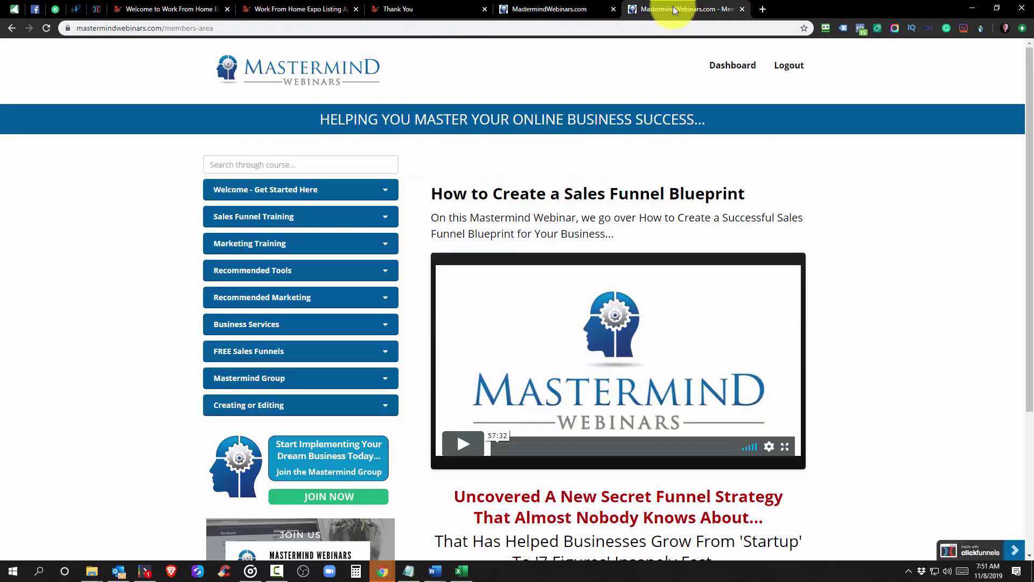
left_click(526, 8)
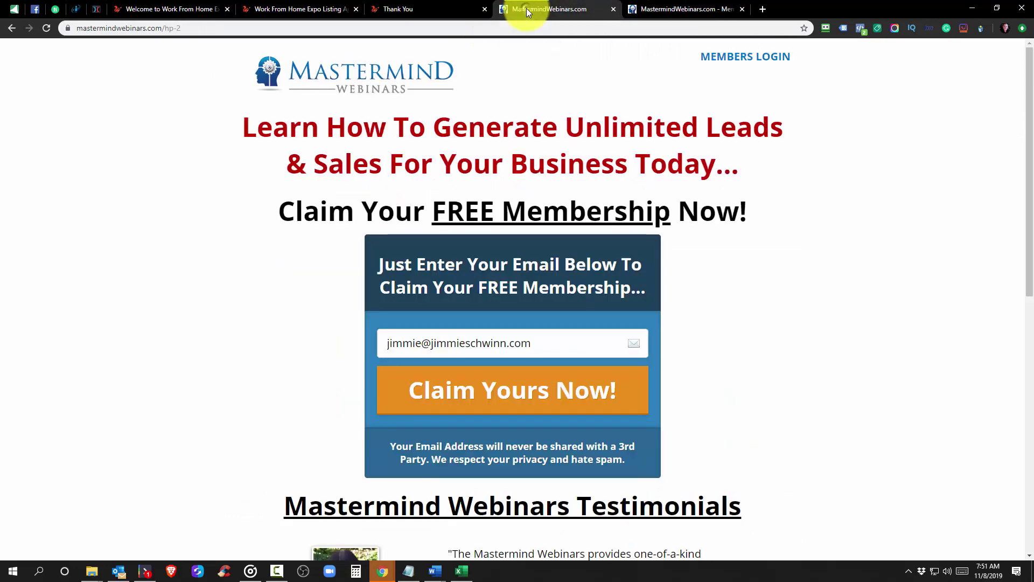
Review the Work From Home Expo enrollment page, then save the Thank You page in the editor
left_click(171, 8)
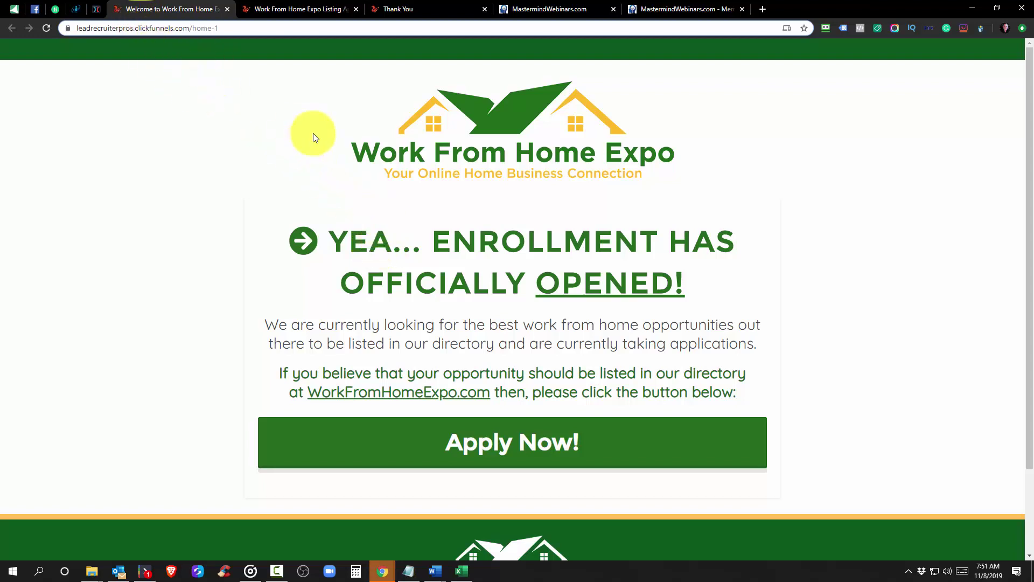
scroll(526, 183, "down", 1)
scroll(527, 180, "down", 1)
scroll(526, 178, "up", 2)
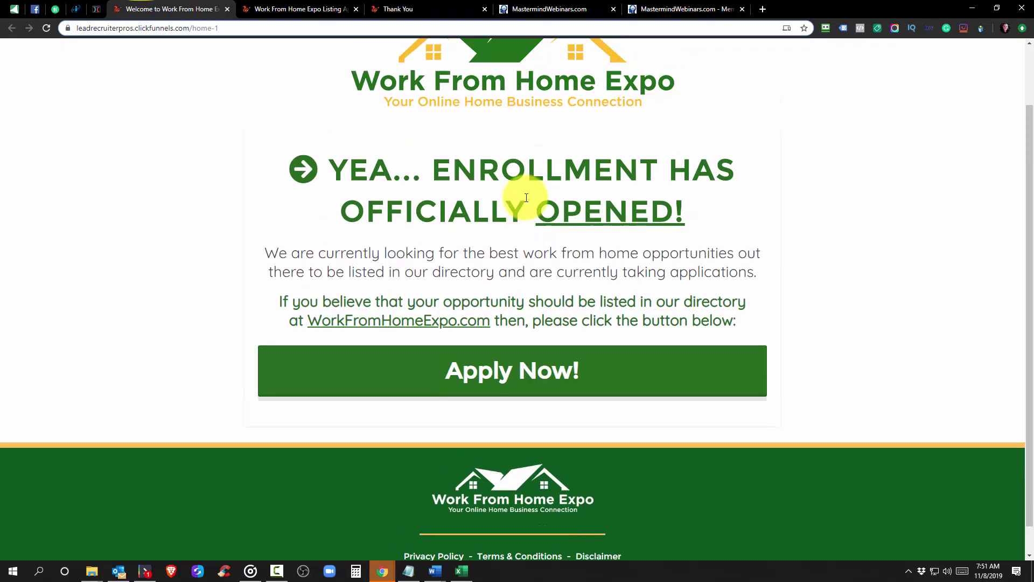
left_click(96, 9)
left_click(1000, 54)
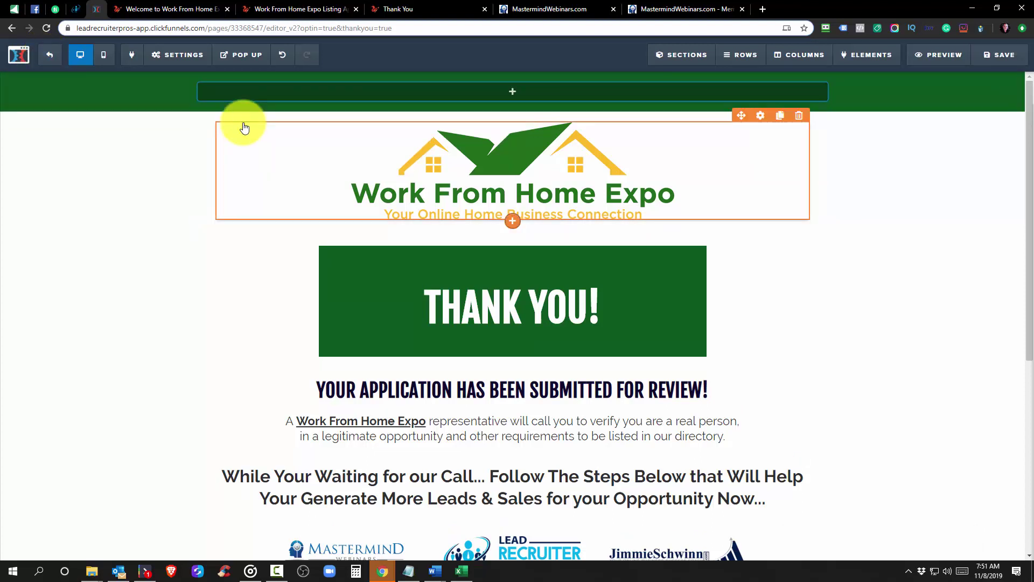
Leave the page editor and open the All Funnels list
left_click(45, 58)
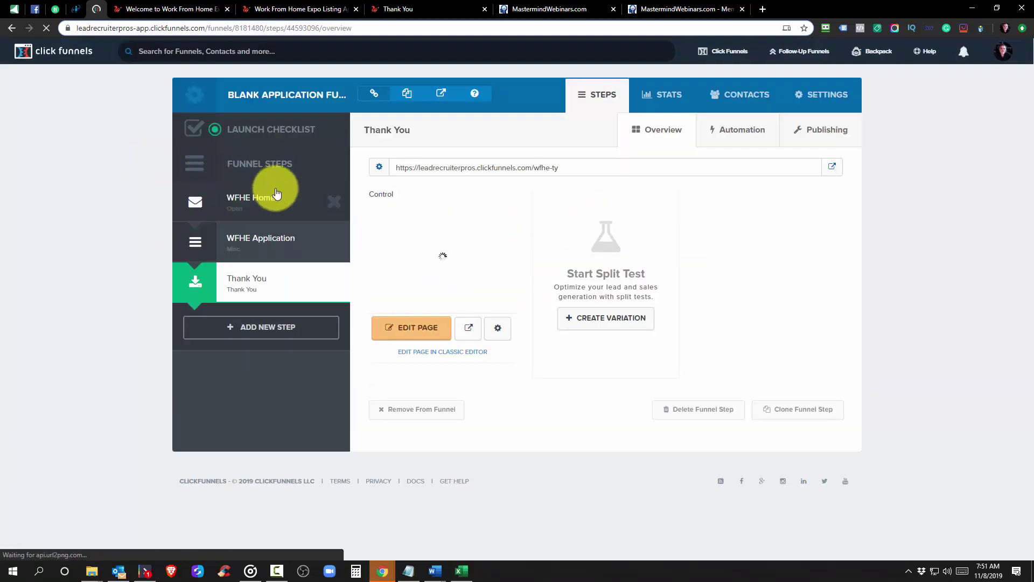
mouse_move(715, 63)
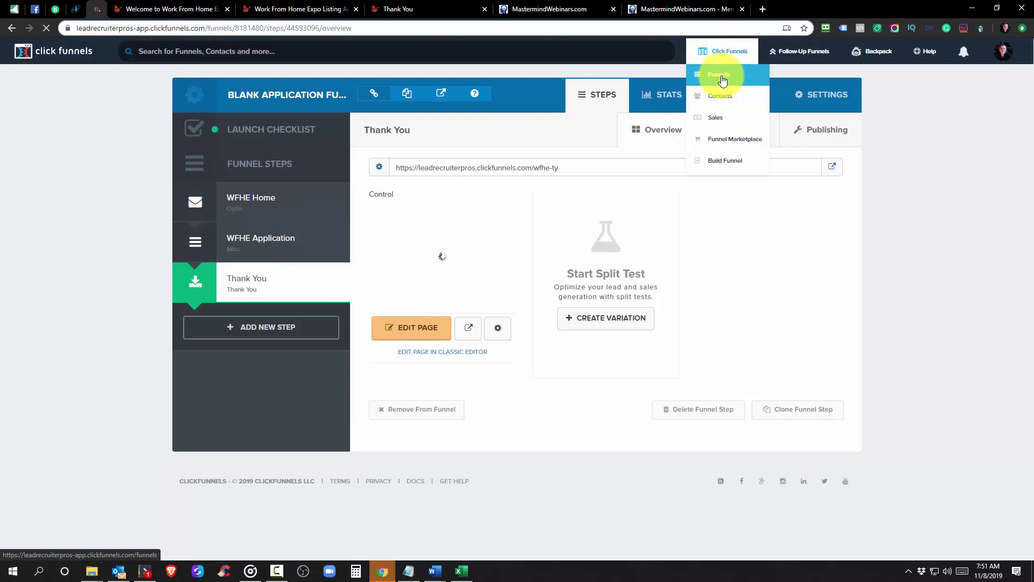
left_click(723, 81)
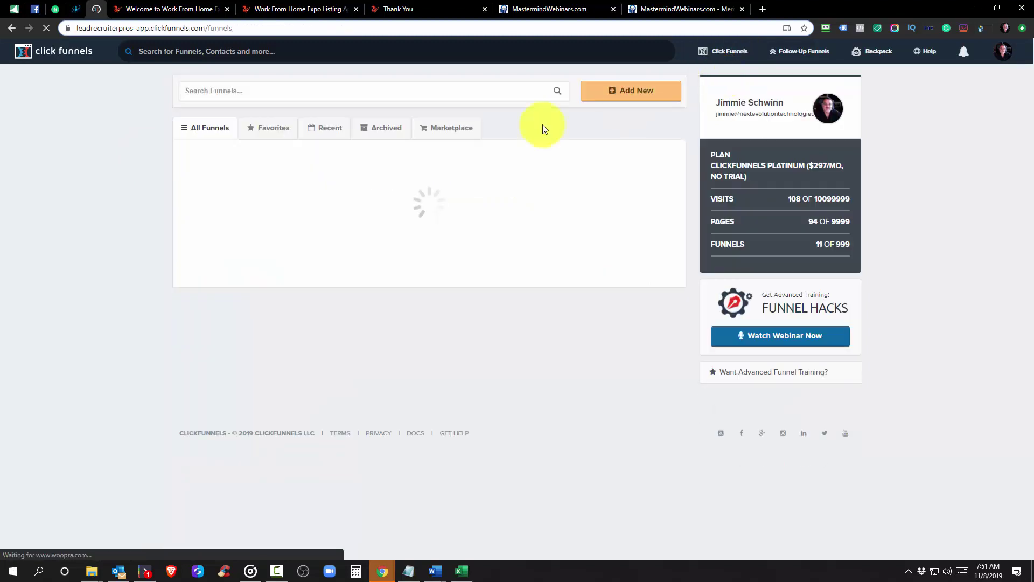
Expand and collapse the Cookbook, Dog Mafia, Mastermind Webinars and Branding X Marketing funnel groups
left_click(208, 152)
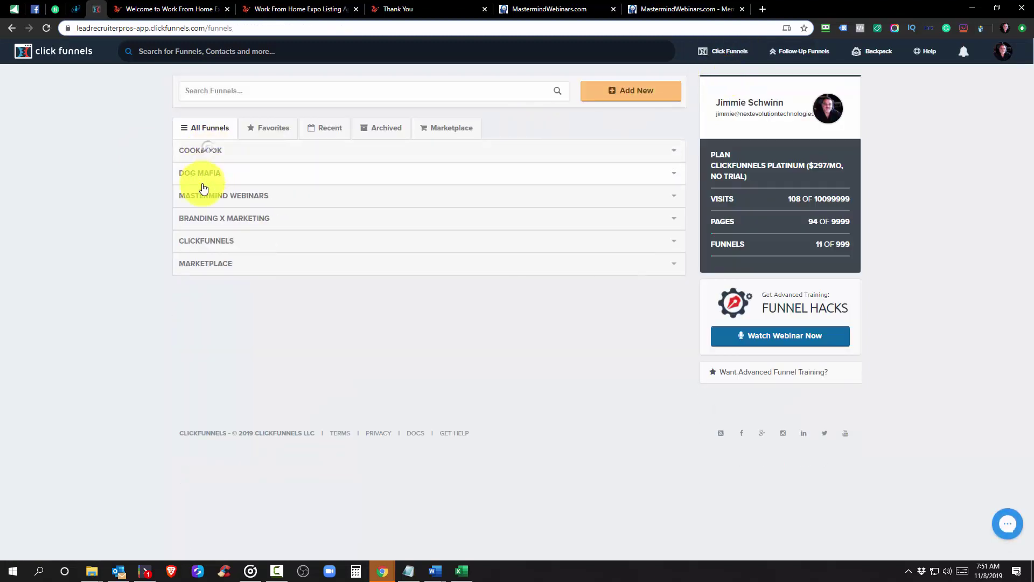
double_click(203, 172)
left_click(231, 201)
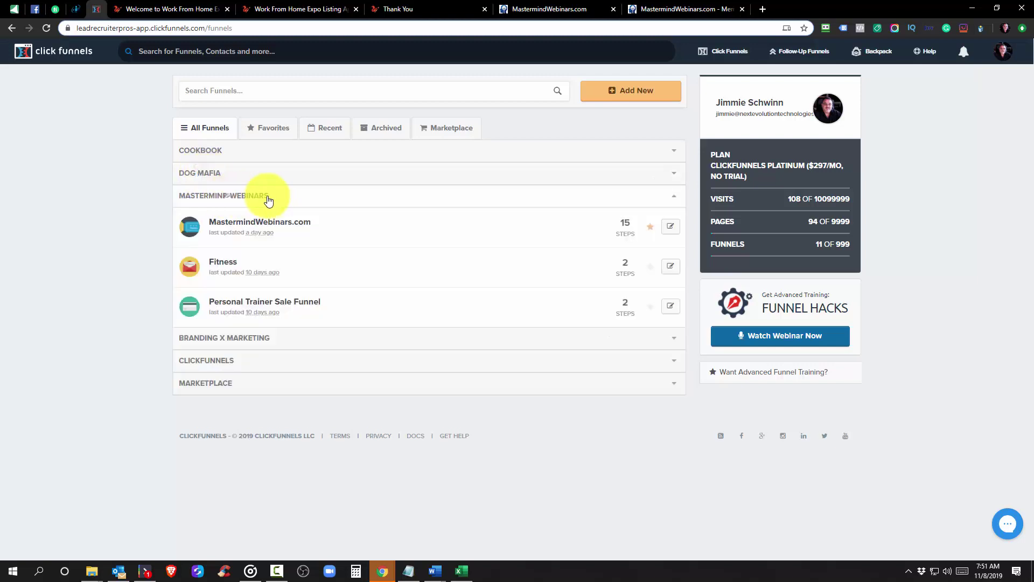
left_click(264, 202)
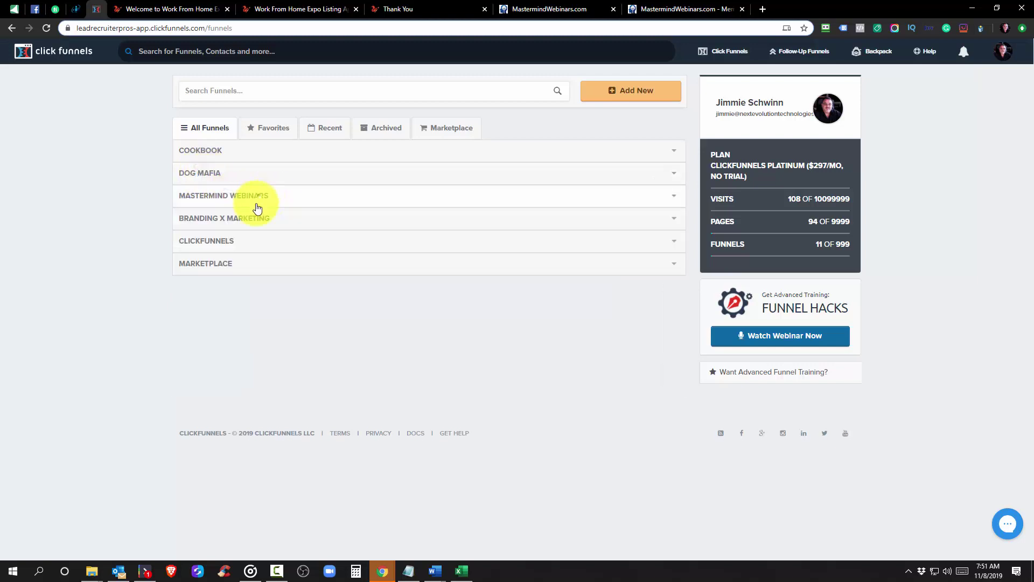
left_click(209, 223)
left_click(240, 226)
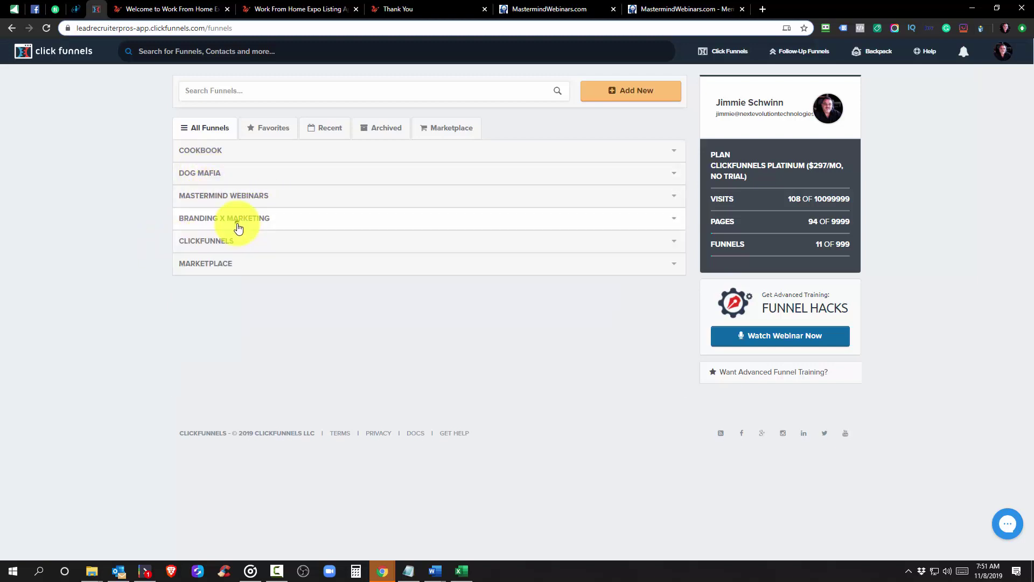
left_click(219, 215)
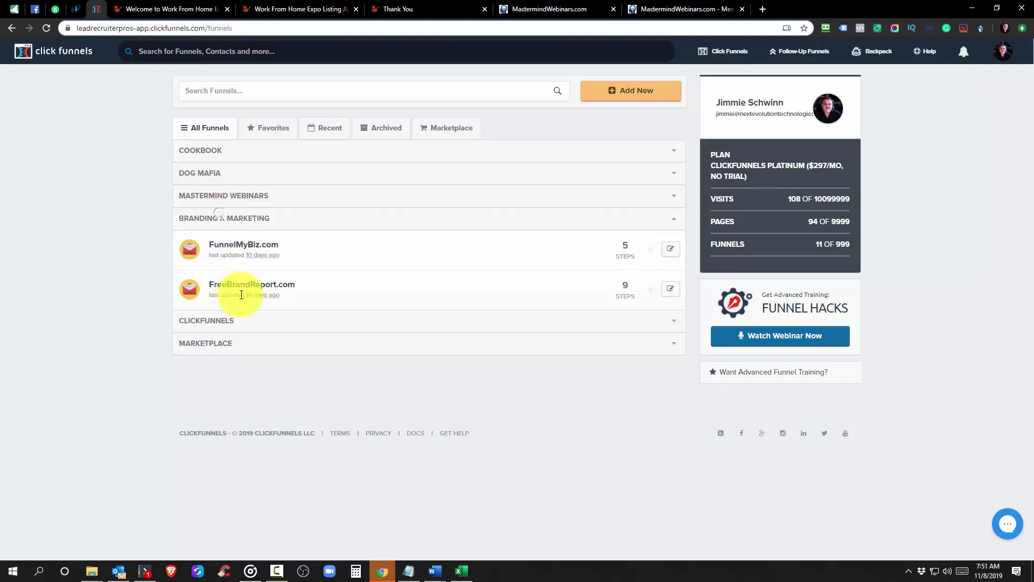
left_click(235, 221)
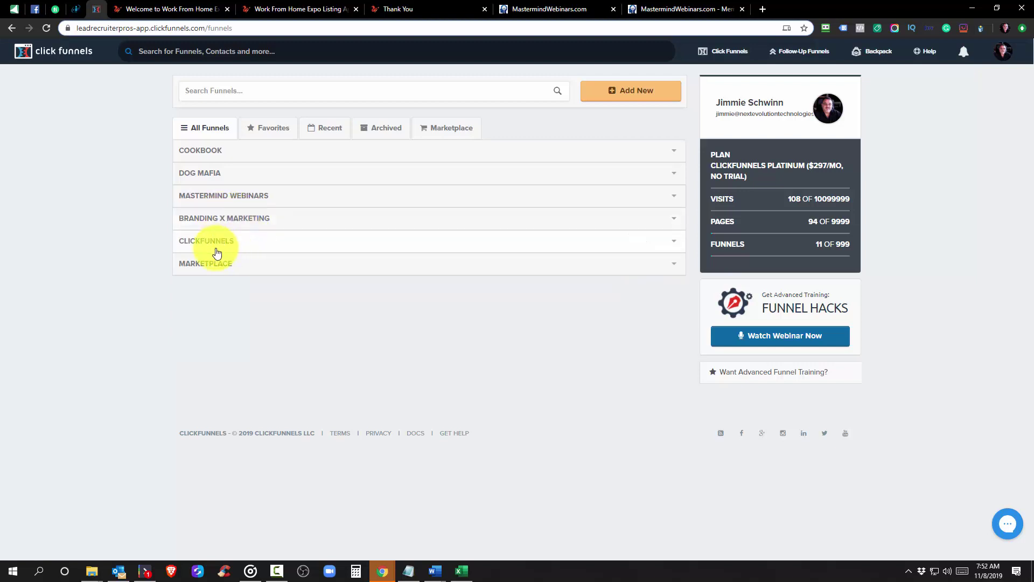
Start a new funnel with the Cookbook and browse its funnel types
left_click(634, 93)
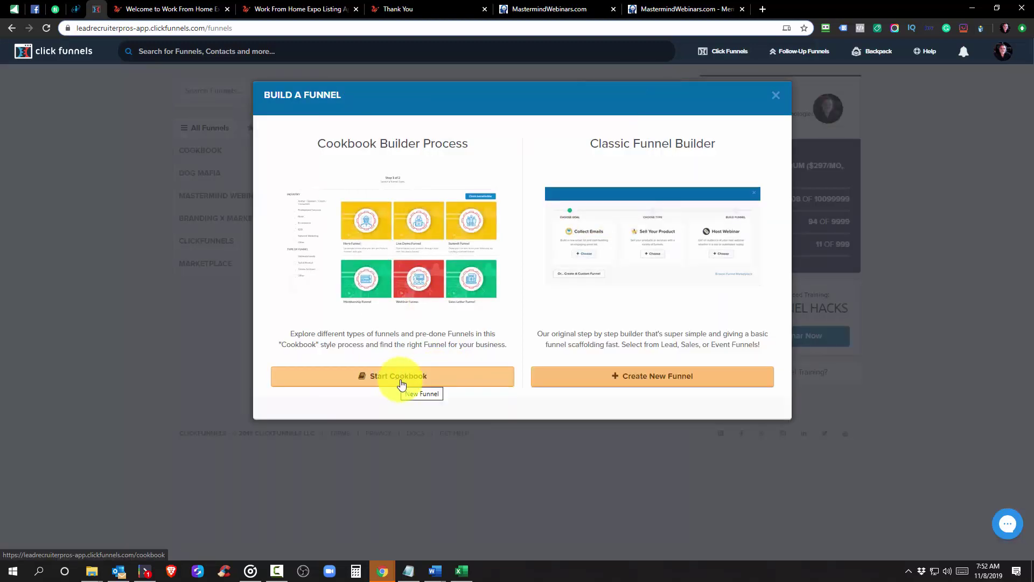
left_click(422, 380)
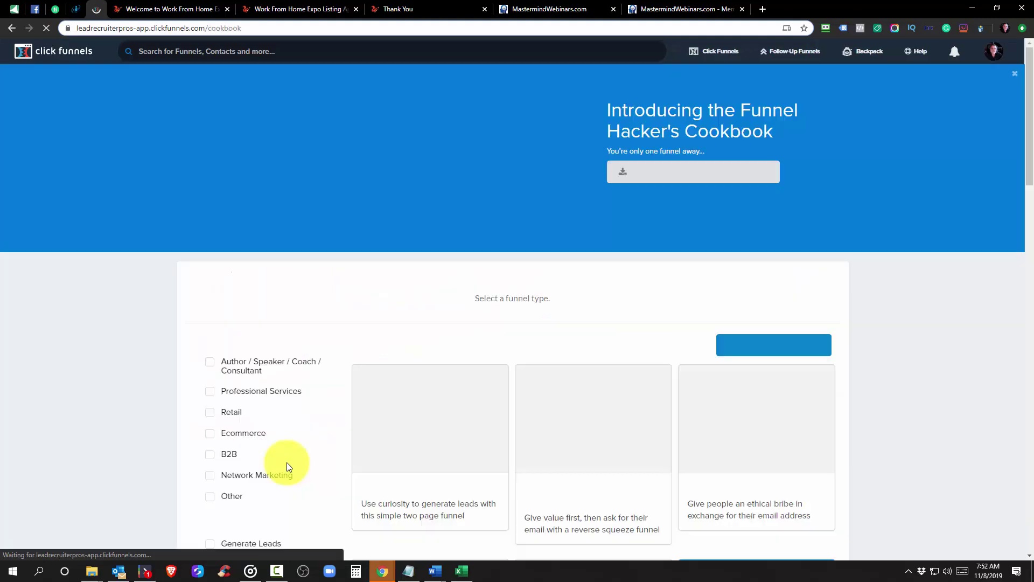
scroll(306, 434, "down", 5)
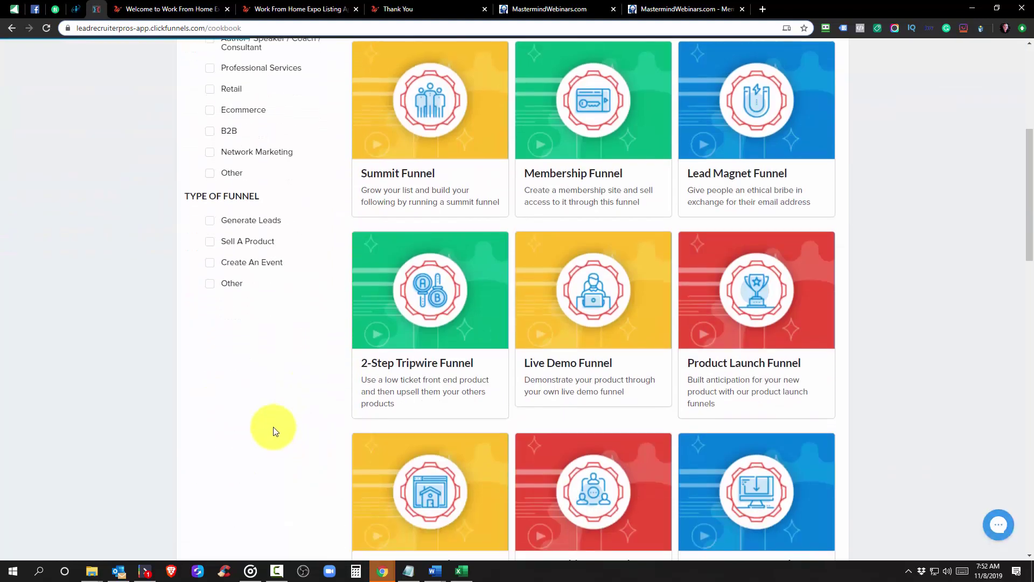
scroll(272, 428, "up", 2)
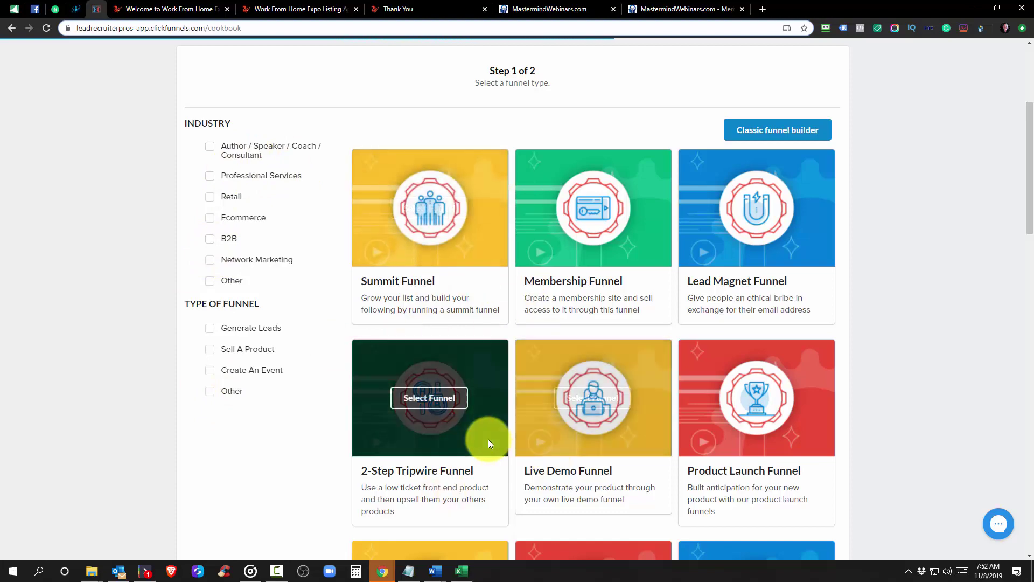
scroll(472, 410, "up", 2)
scroll(471, 408, "up", 2)
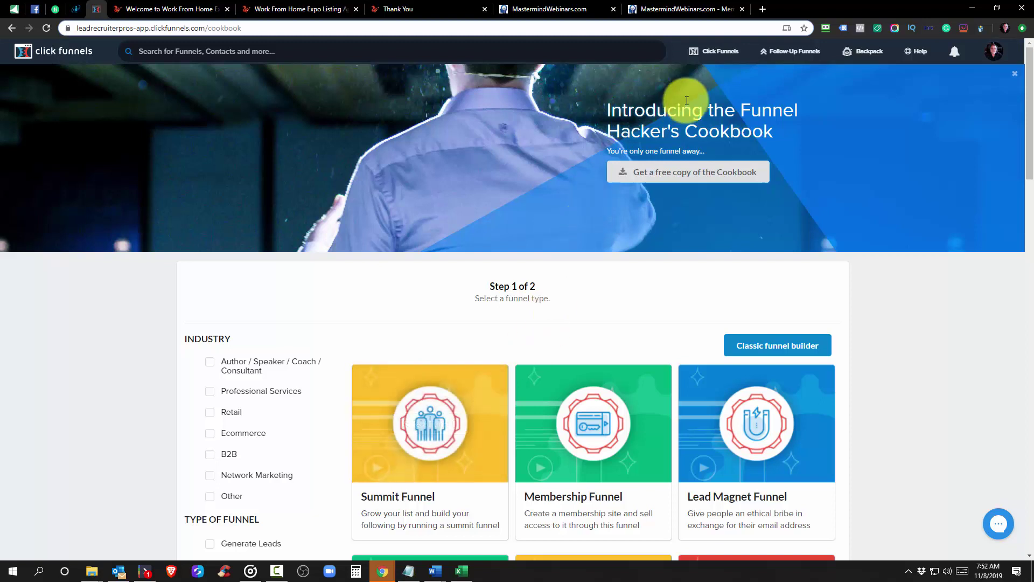
Return to All Funnels and expand the Cookbook group showing Blank Application Funnel
mouse_move(715, 54)
left_click(708, 77)
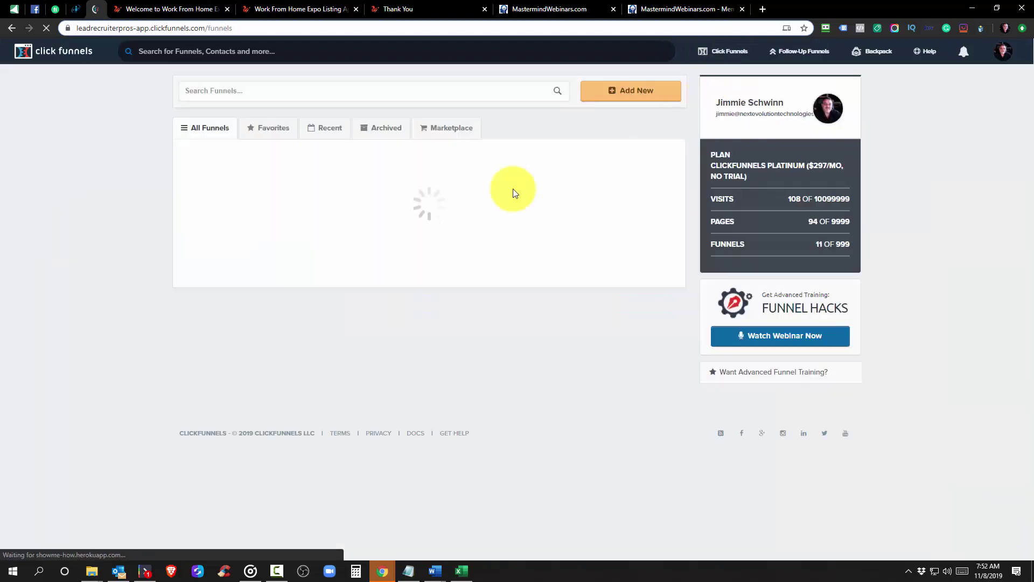
left_click(208, 150)
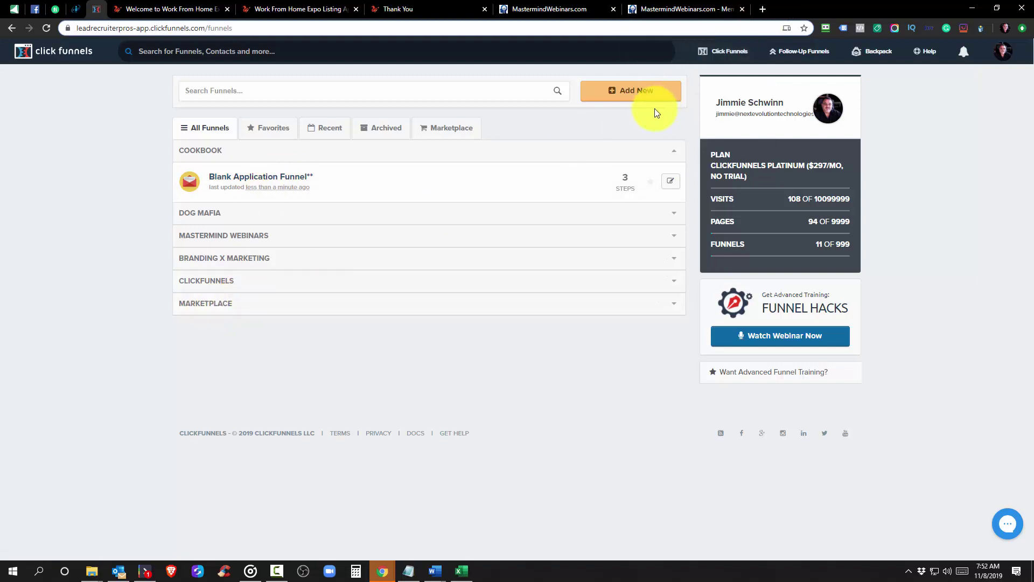
Start another Cookbook funnel, browse the Lead Magnet templates and pick the free Blank Lead Magnet
left_click(654, 89)
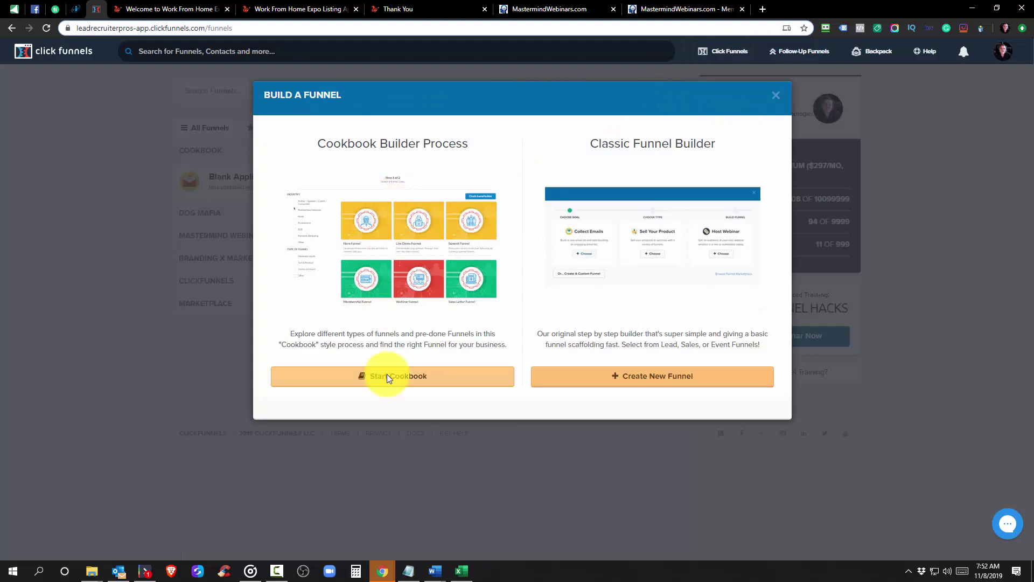
left_click(392, 376)
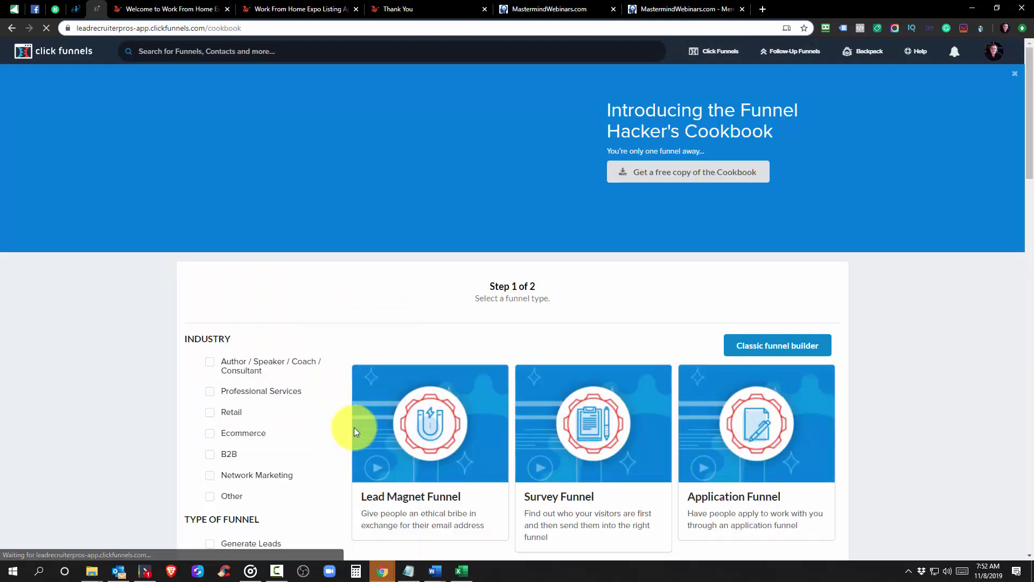
scroll(358, 409, "down", 5)
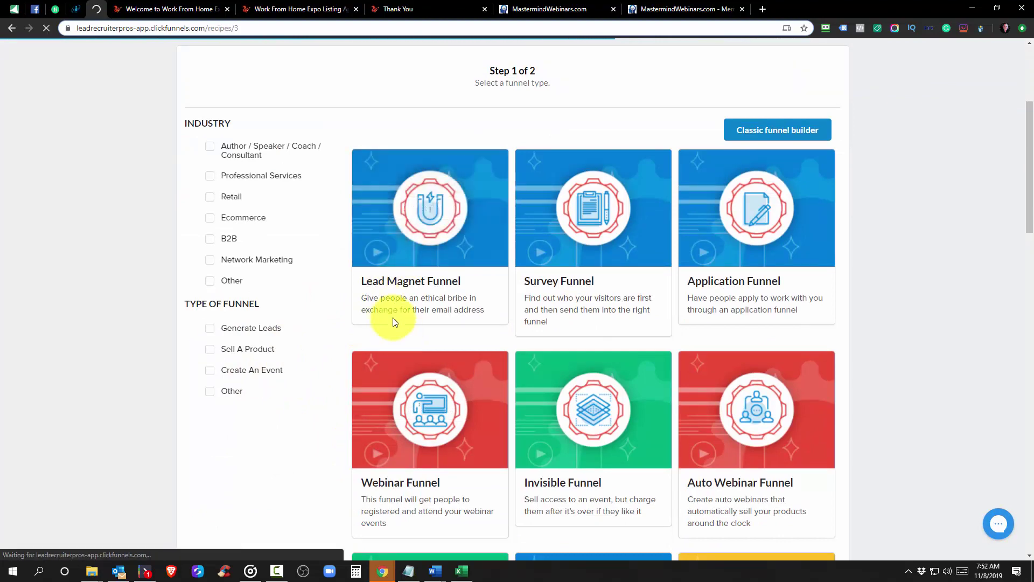
scroll(543, 300, "down", 7)
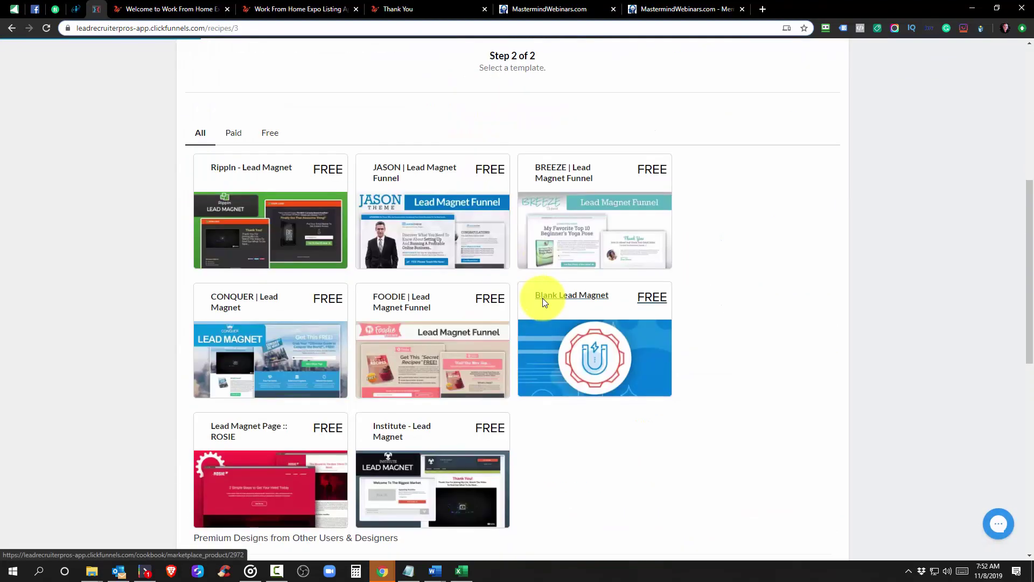
scroll(550, 296, "up", 7)
scroll(604, 337, "down", 14)
scroll(388, 162, "up", 5)
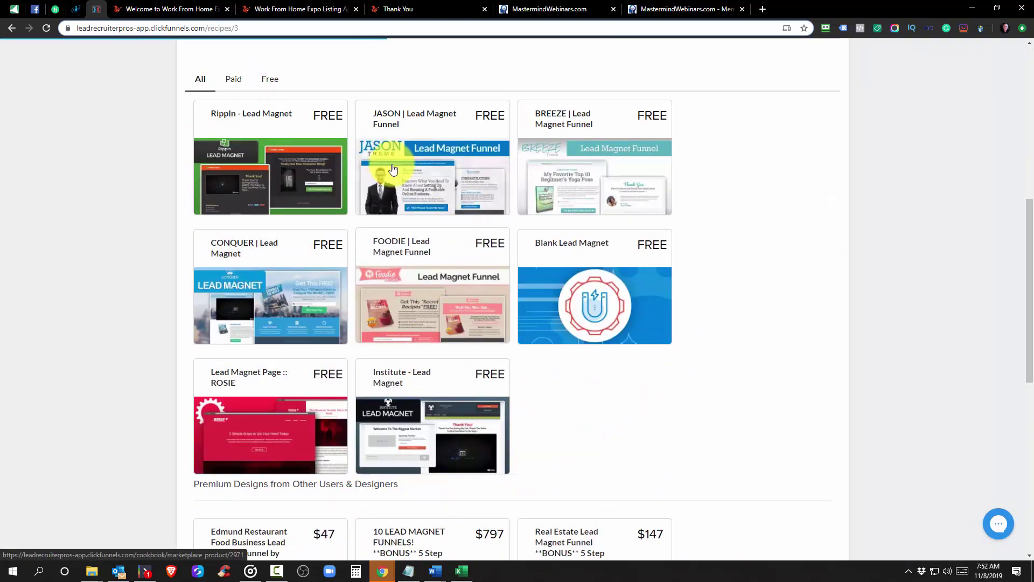
scroll(397, 224, "down", 7)
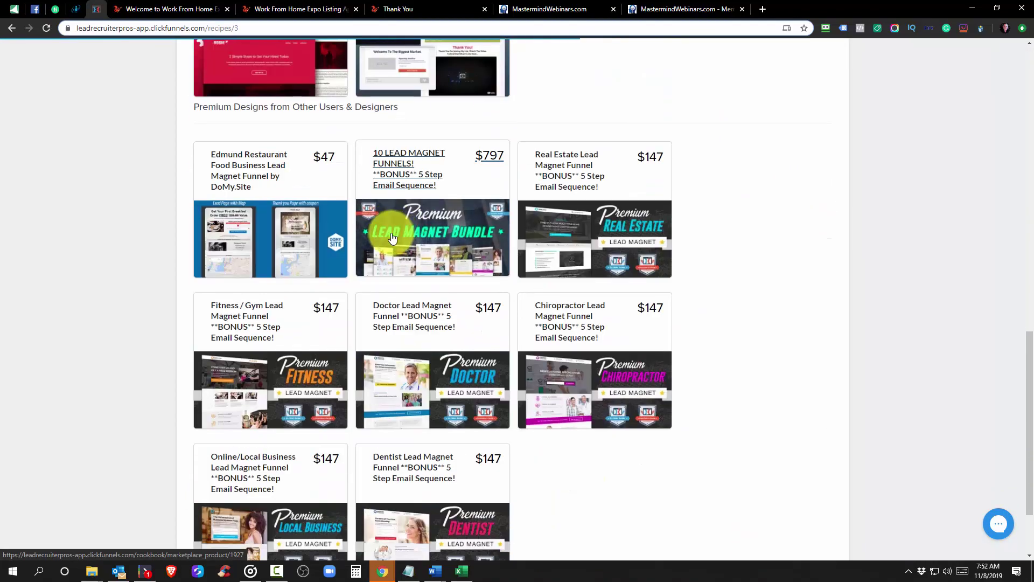
scroll(520, 246, "up", 6)
scroll(520, 246, "up", 6)
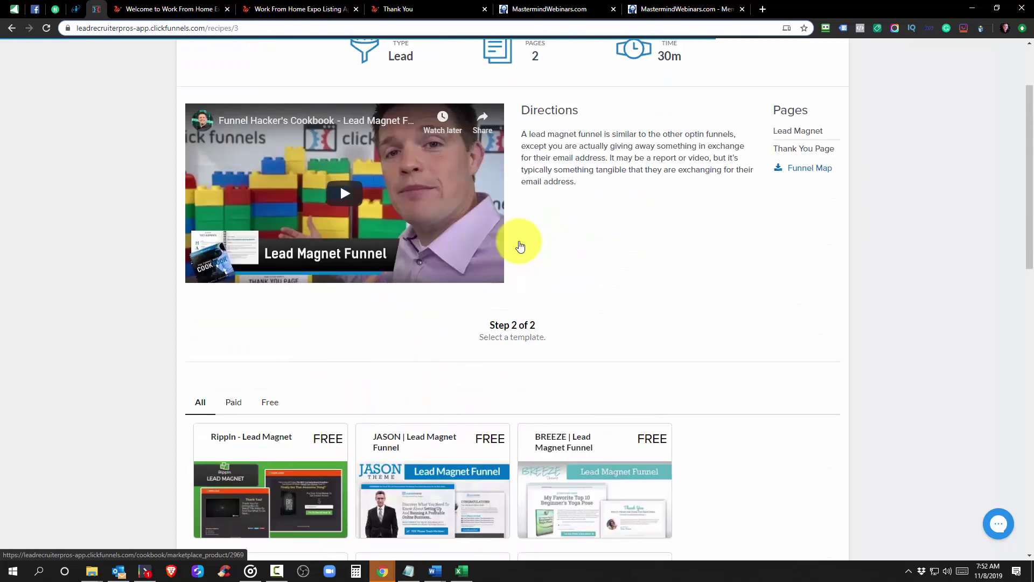
scroll(521, 243, "down", 5)
left_click(593, 355)
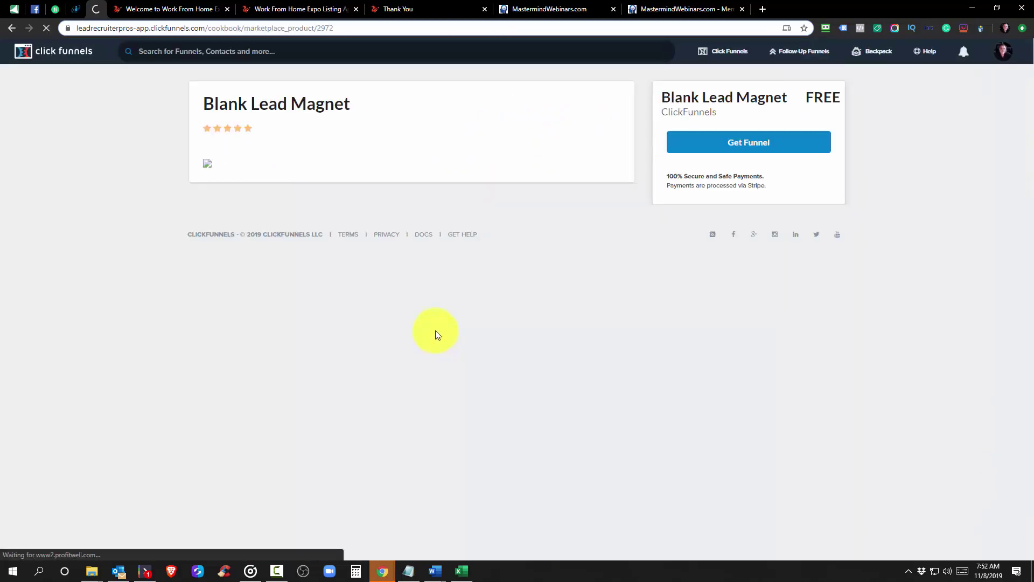
Get the free Blank Lead Magnet funnel into the account
left_click(739, 147)
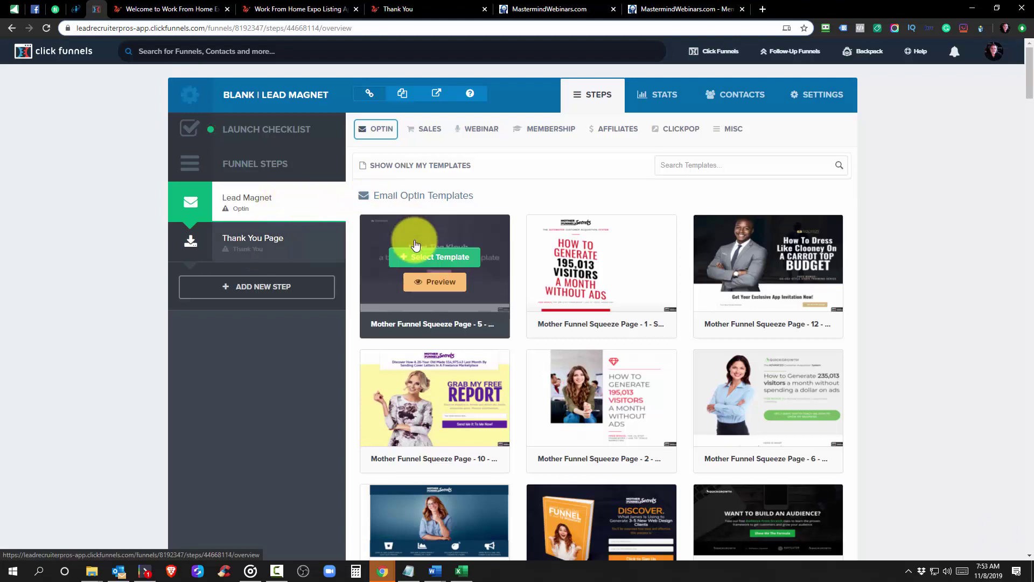
mouse_move(636, 275)
scroll(637, 276, "down", 20)
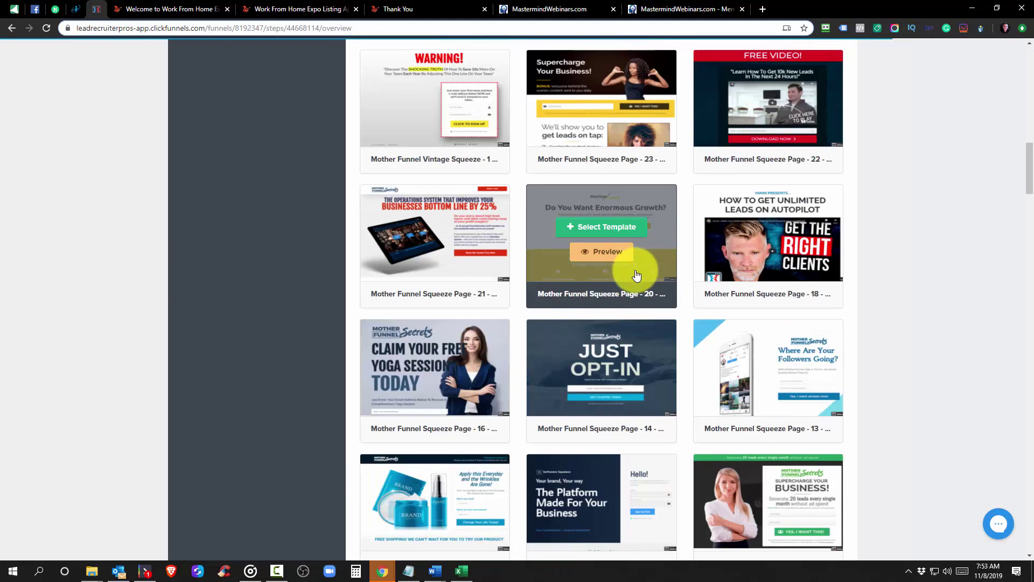
scroll(604, 316, "down", 15)
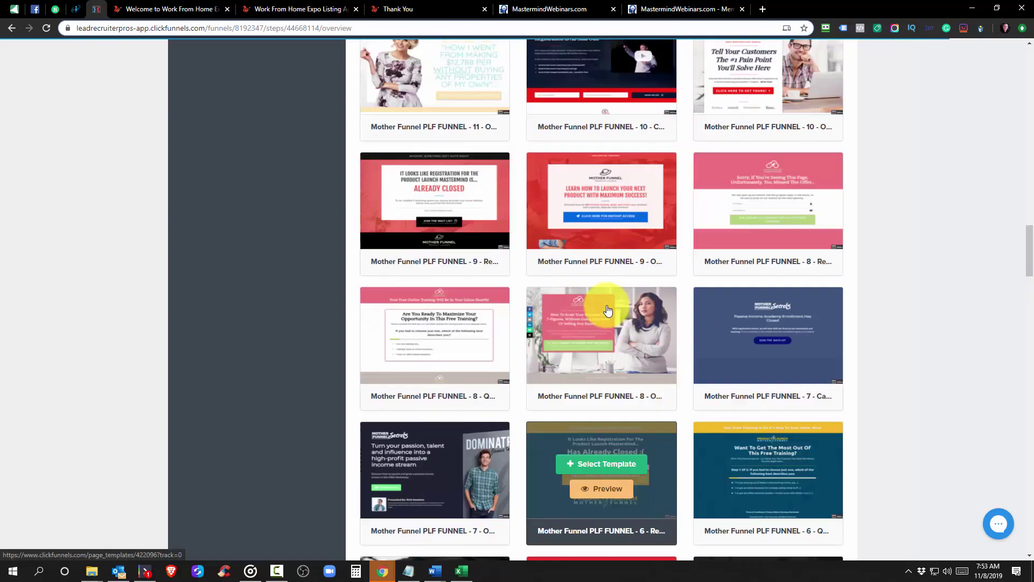
scroll(607, 310, "up", 15)
scroll(608, 310, "up", 20)
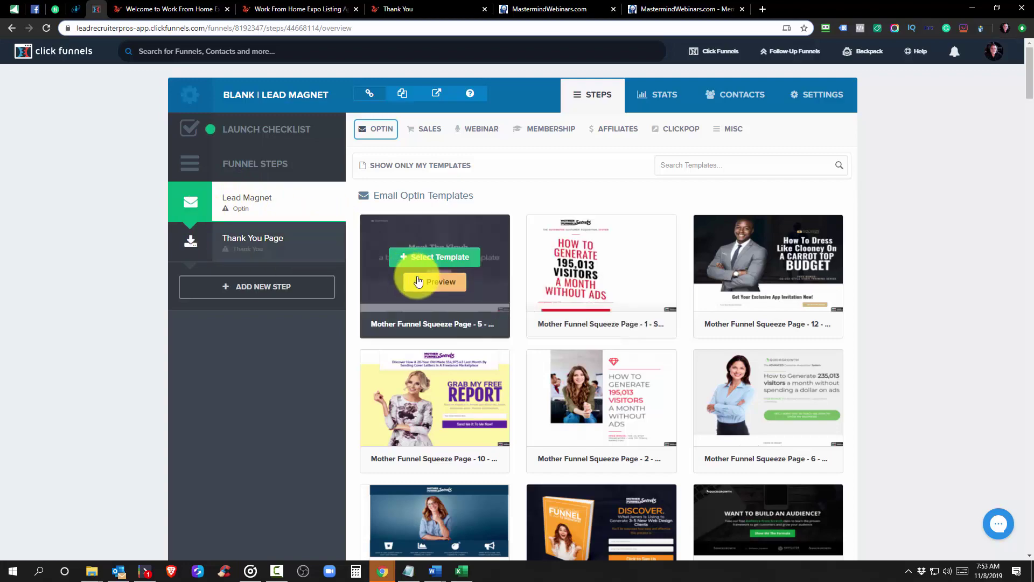
scroll(482, 326, "down", 1)
scroll(483, 325, "down", 20)
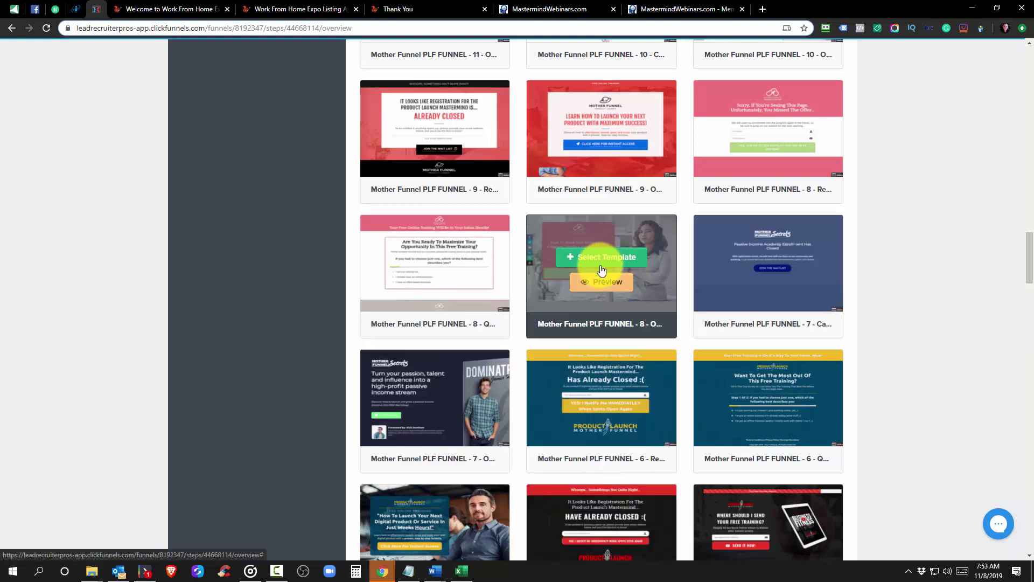
scroll(614, 286, "up", 14)
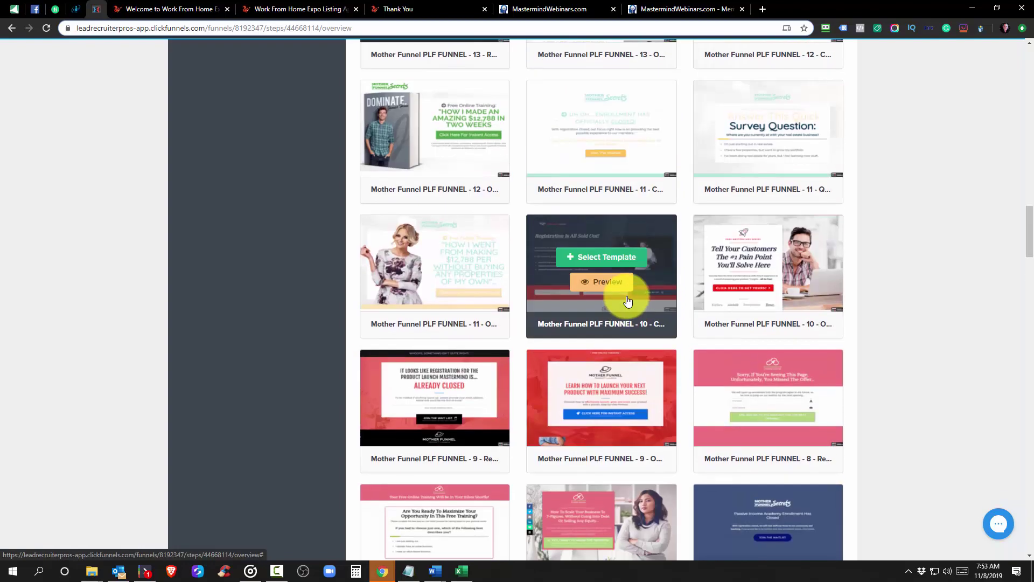
scroll(627, 300, "up", 15)
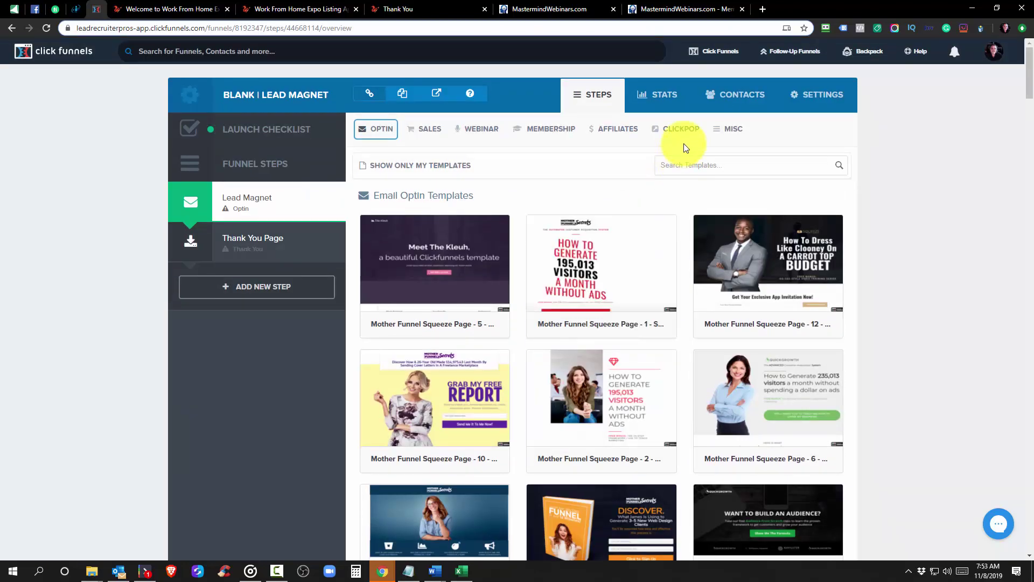
mouse_move(715, 48)
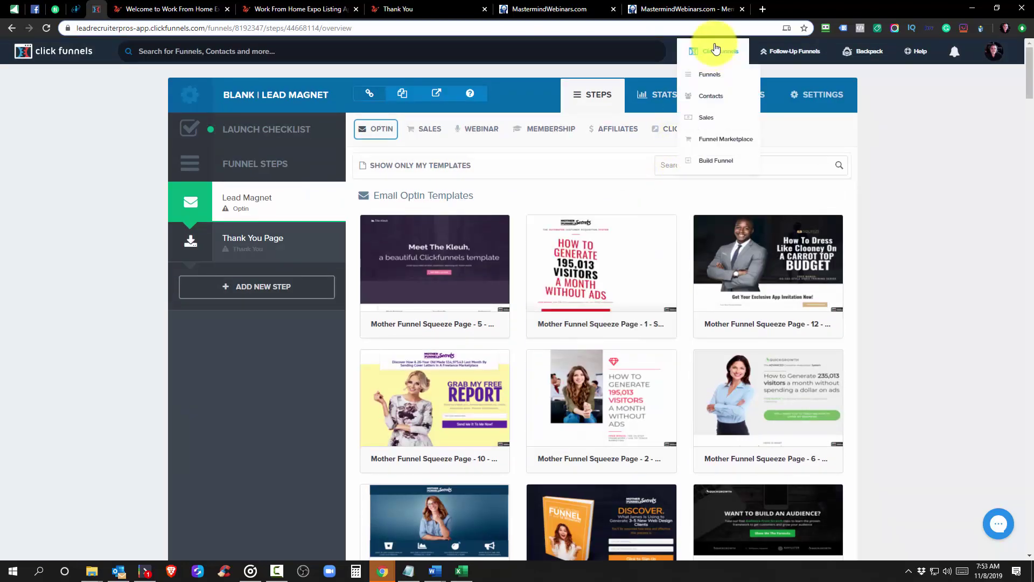
Go to the funnels list and open the Blank Application Funnel from the Cookbook group
left_click(706, 74)
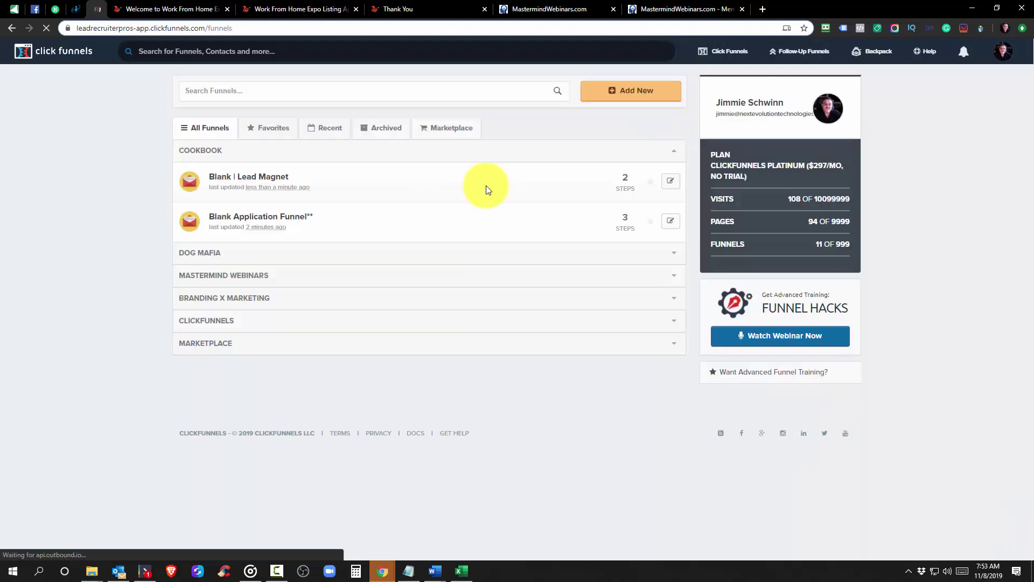
left_click(242, 217)
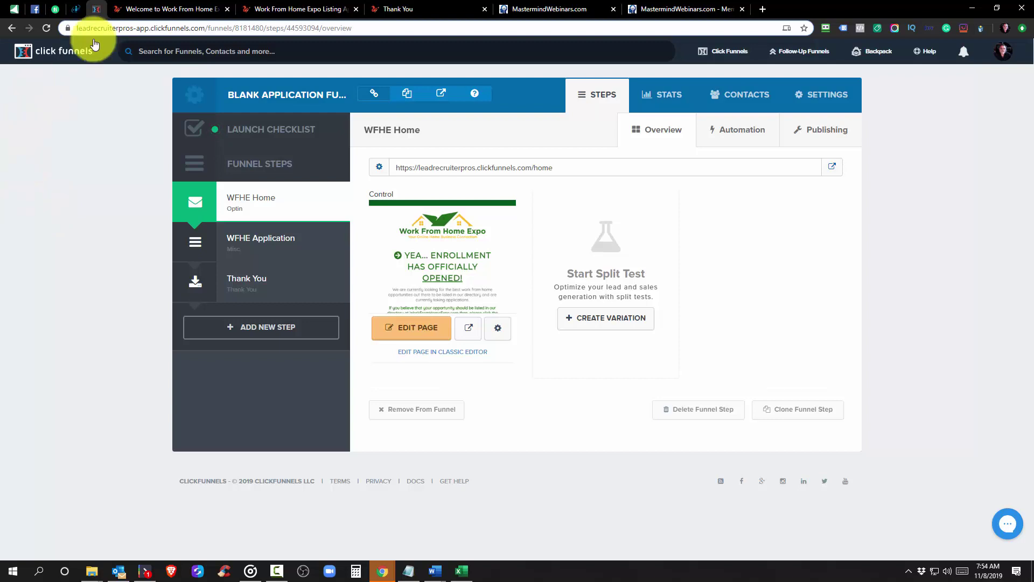
Switch to the live Work From Home Expo enrollment page tab
left_click(137, 6)
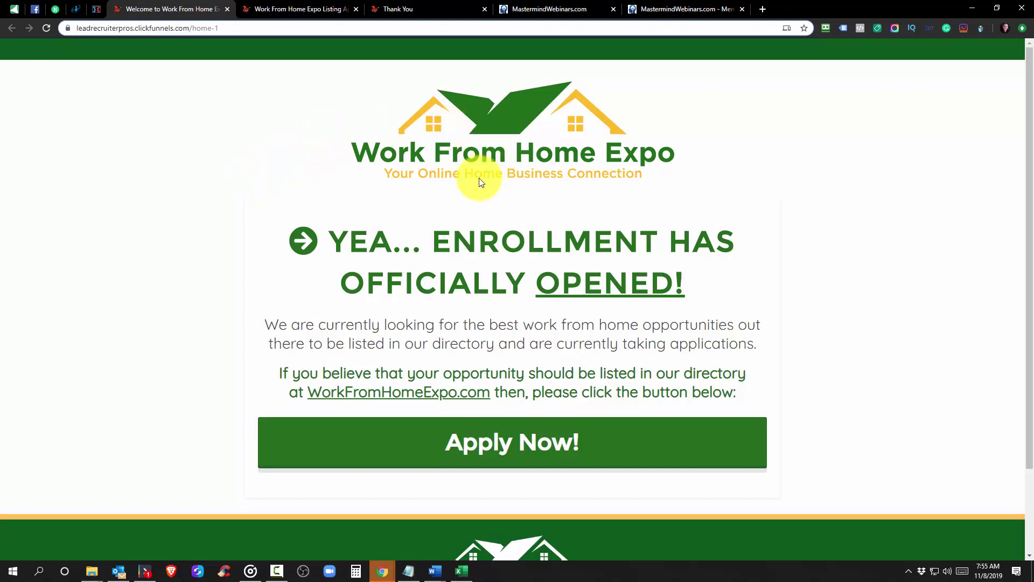
scroll(479, 180, "down", 2)
scroll(479, 181, "up", 2)
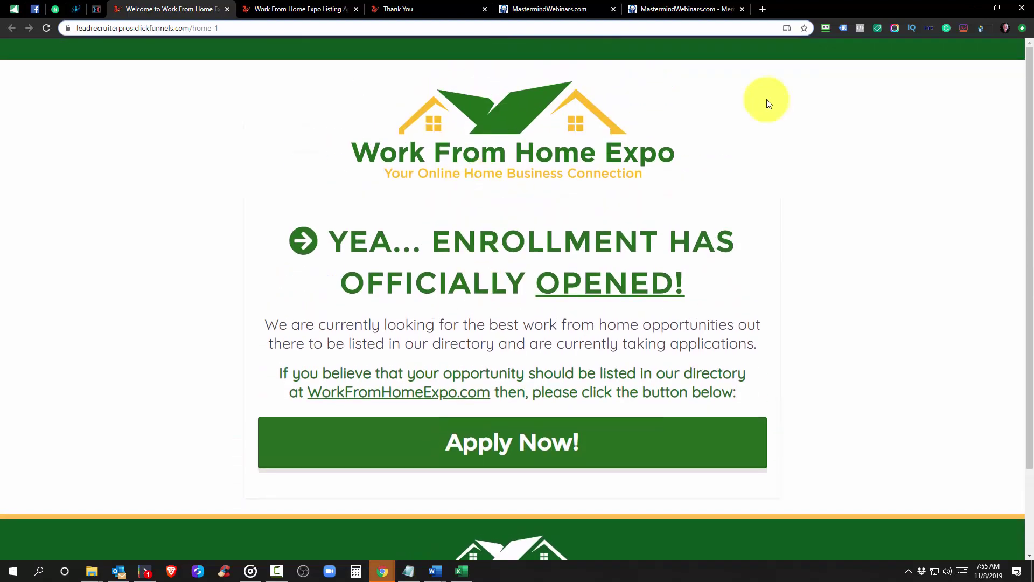
left_click(862, 27)
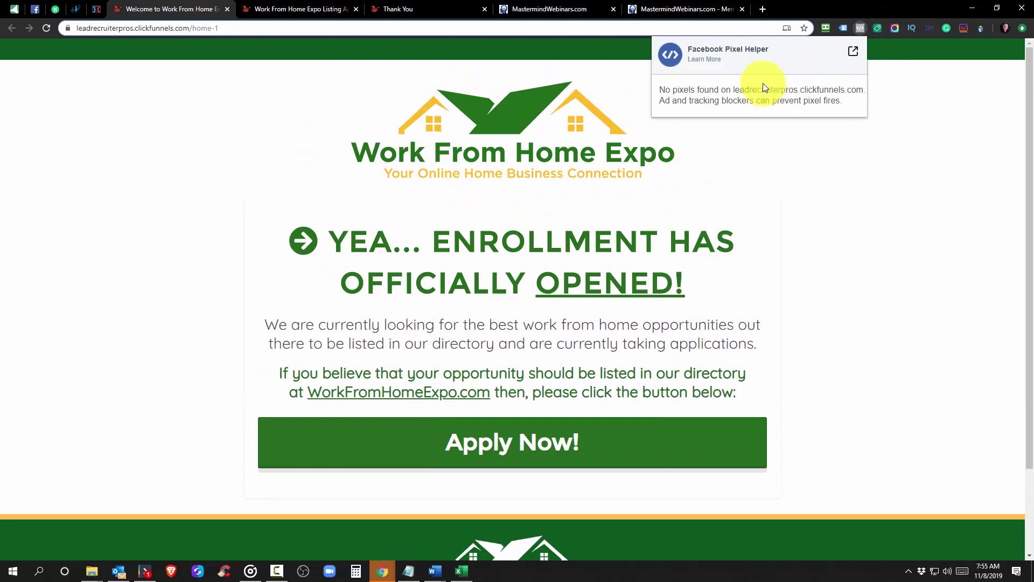
left_click(846, 162)
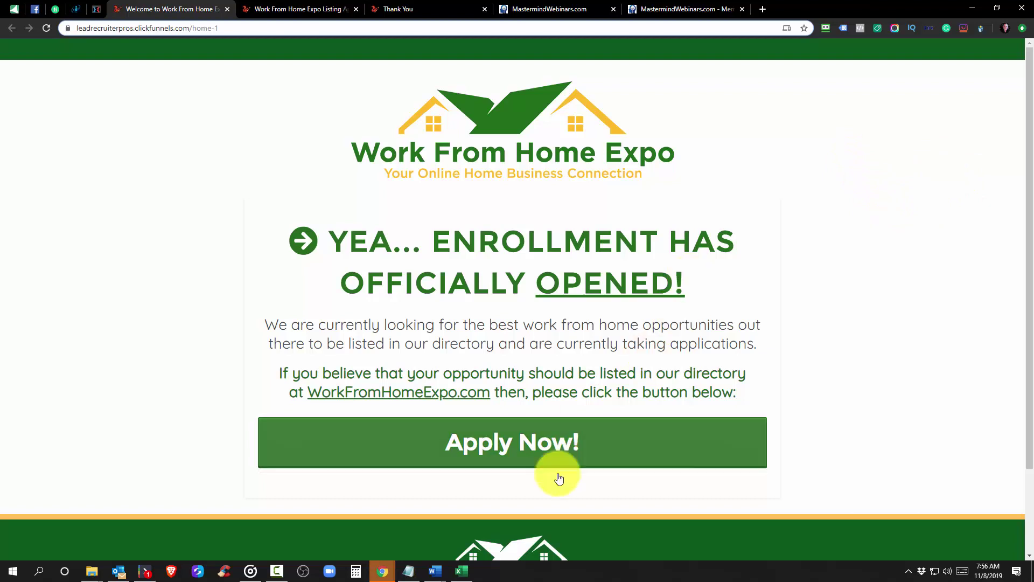
left_click(526, 454)
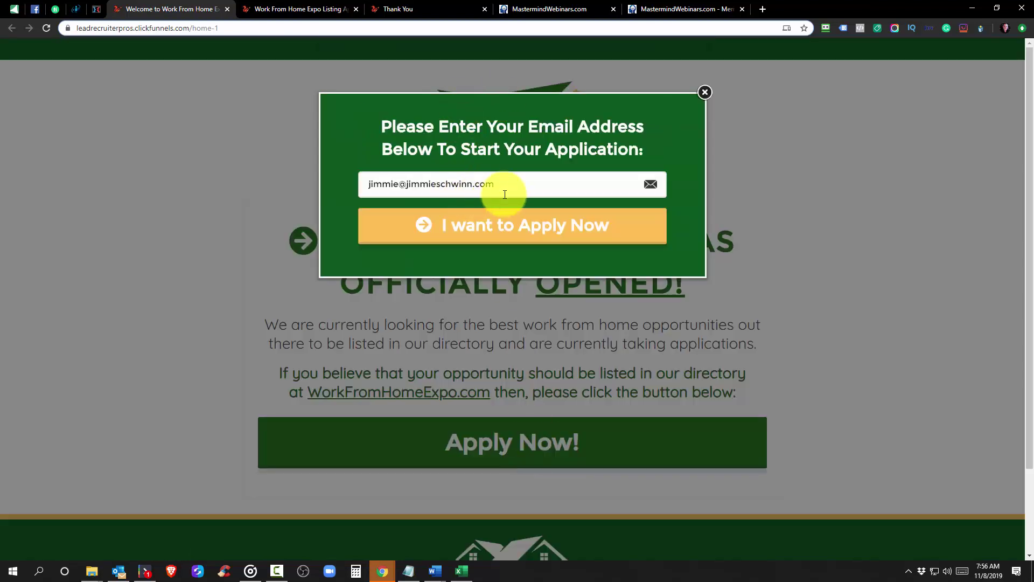
left_click(498, 190)
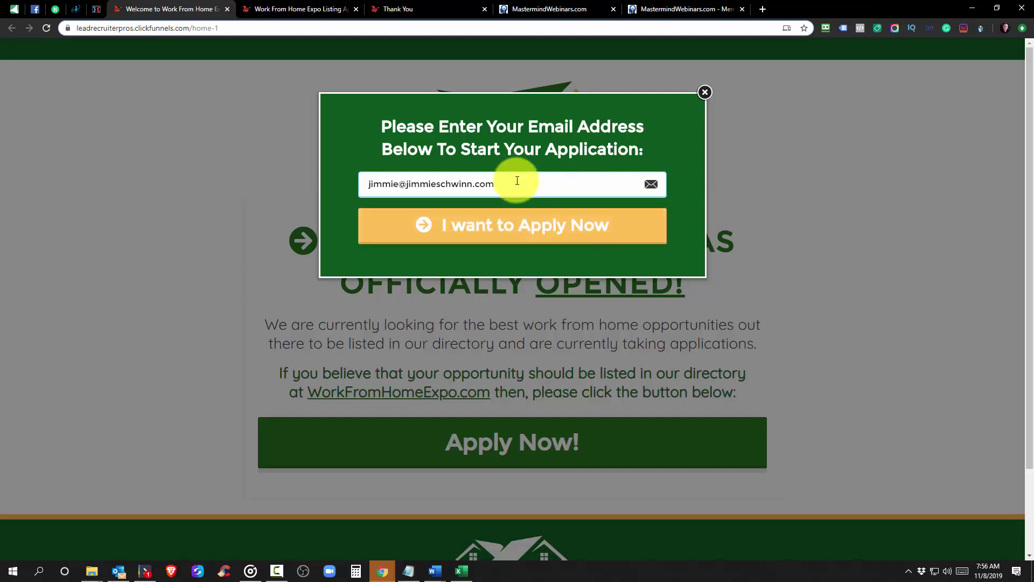
triple_click(484, 188)
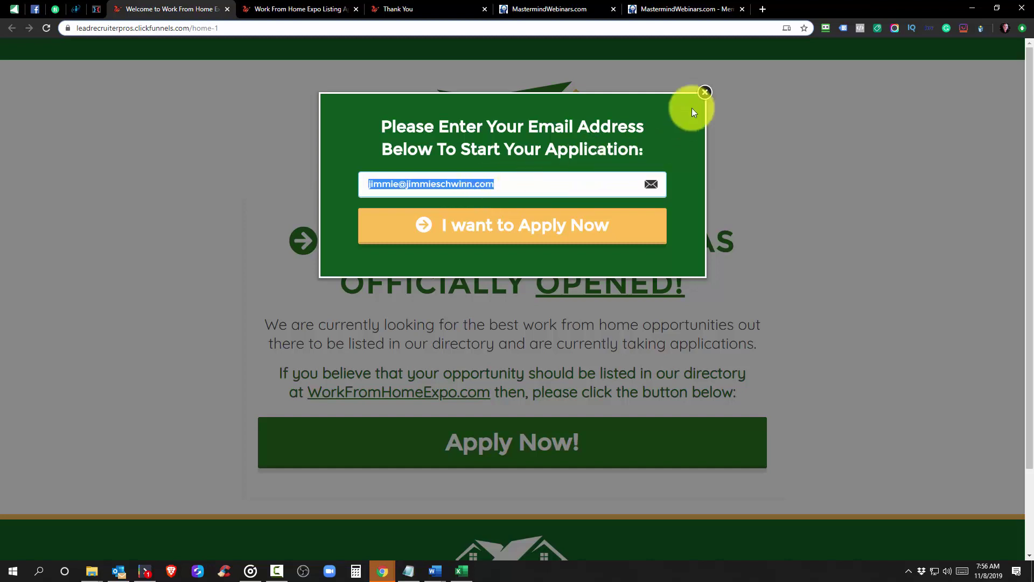
left_click(705, 92)
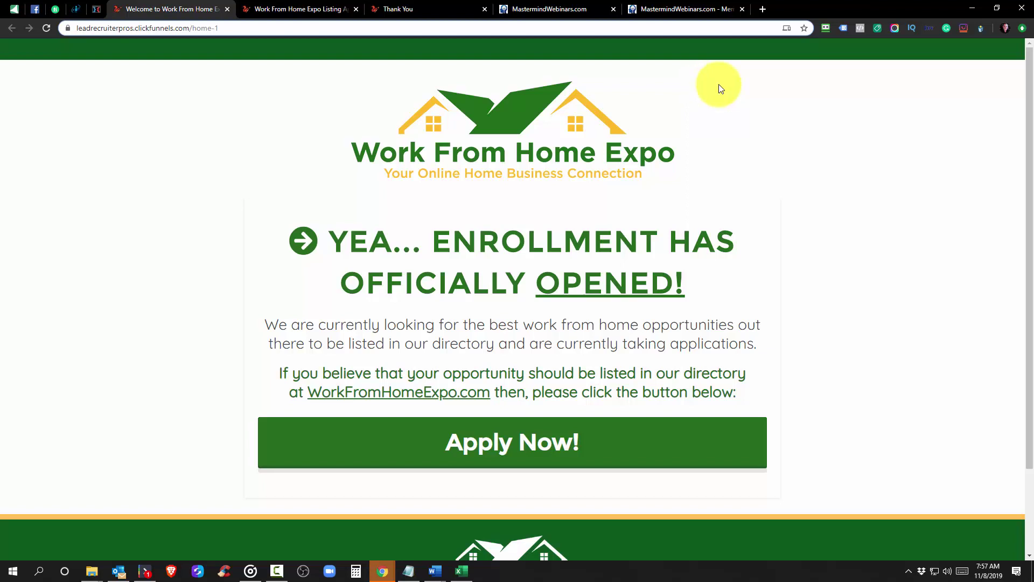
scroll(620, 200, "down", 2)
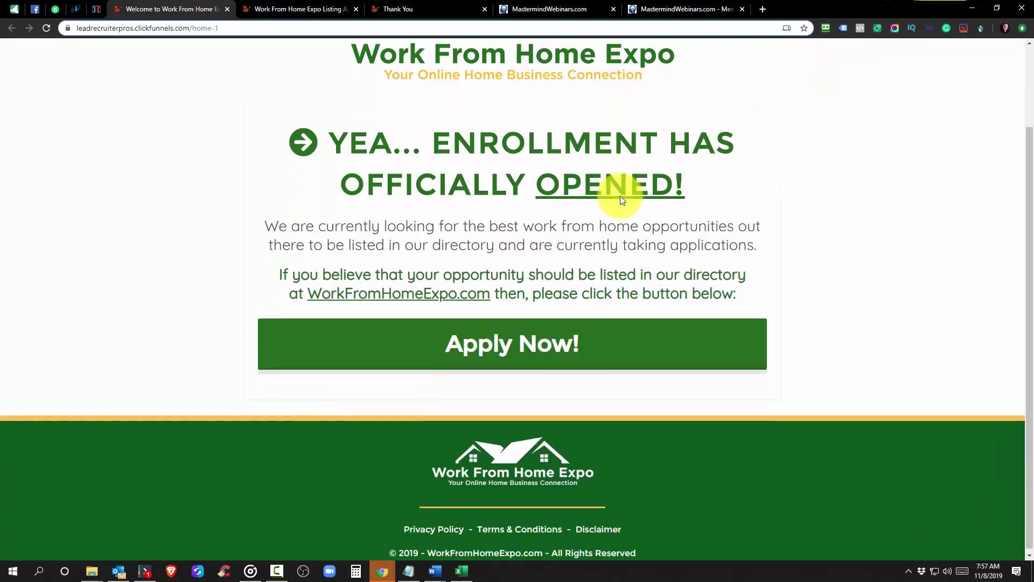
scroll(581, 370, "up", 2)
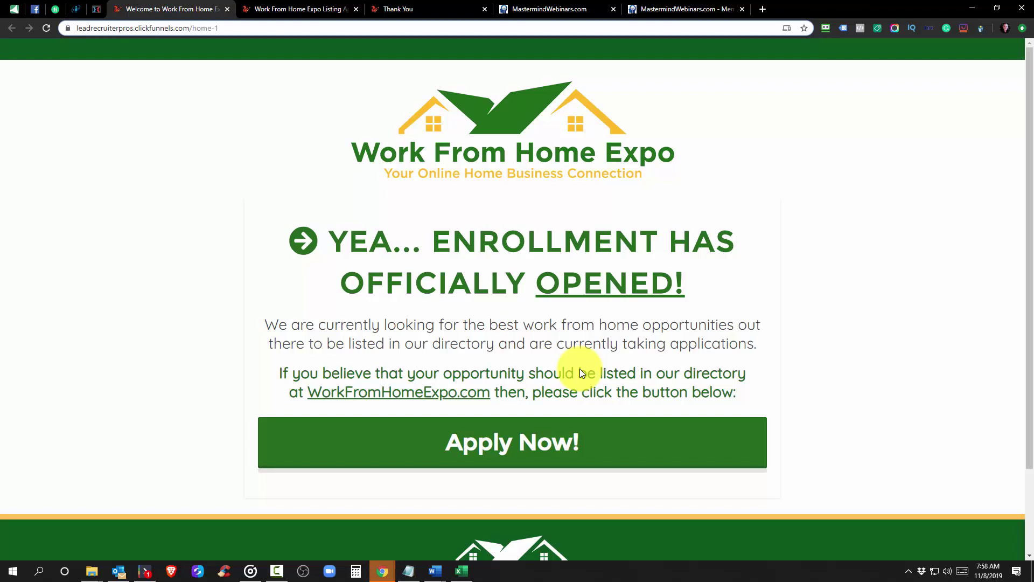
scroll(560, 361, "down", 2)
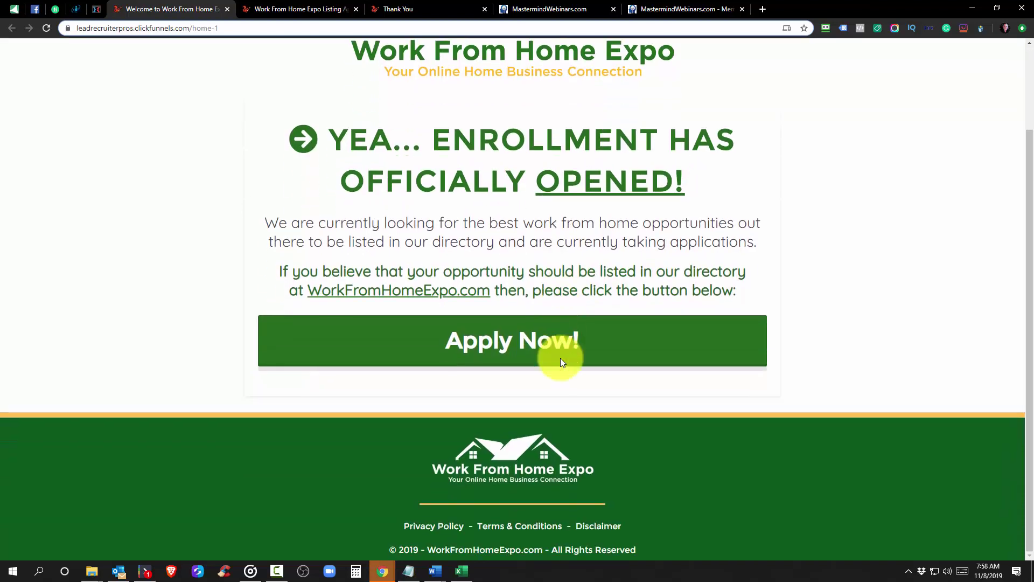
scroll(515, 344, "up", 2)
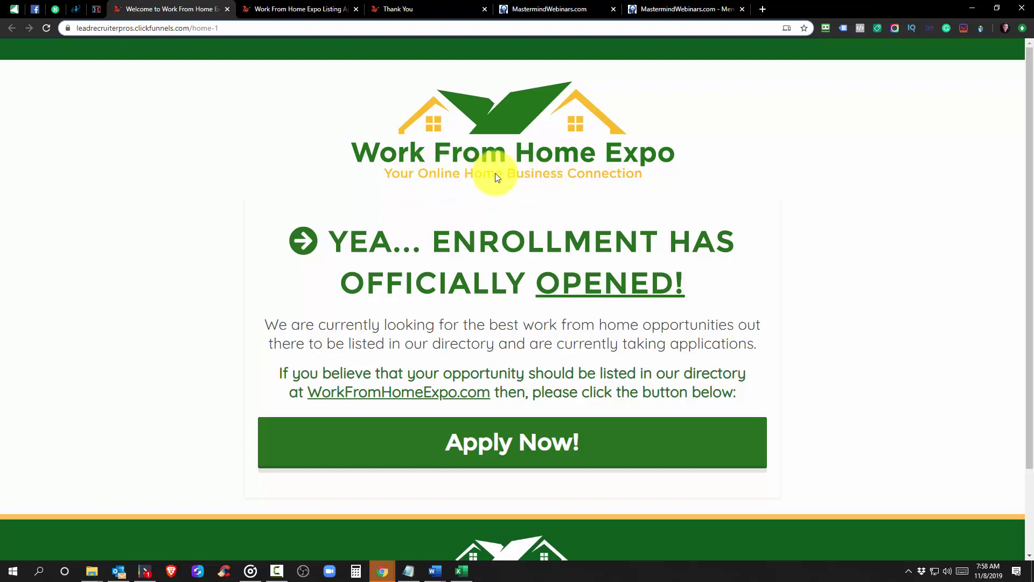
scroll(485, 205, "down", 2)
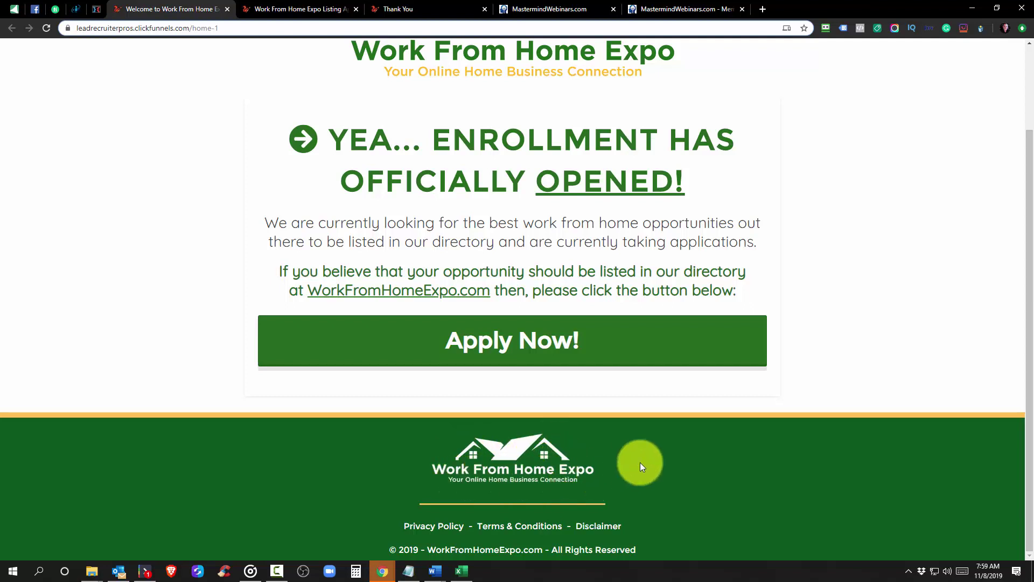
scroll(640, 462, "up", 2)
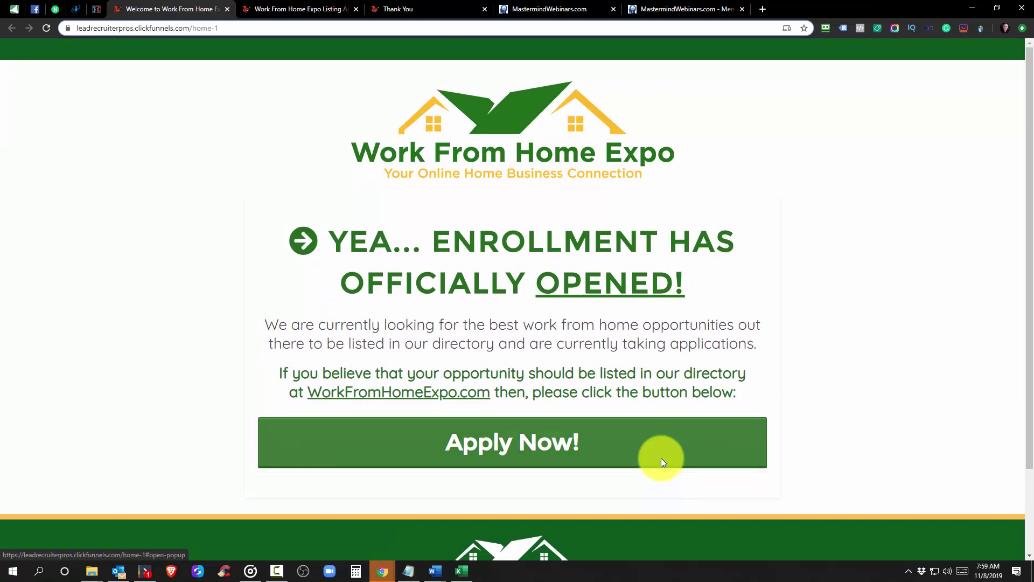
Open the Fiverr logo order, select its total price and scroll through the delivered files and messages
left_click(54, 10)
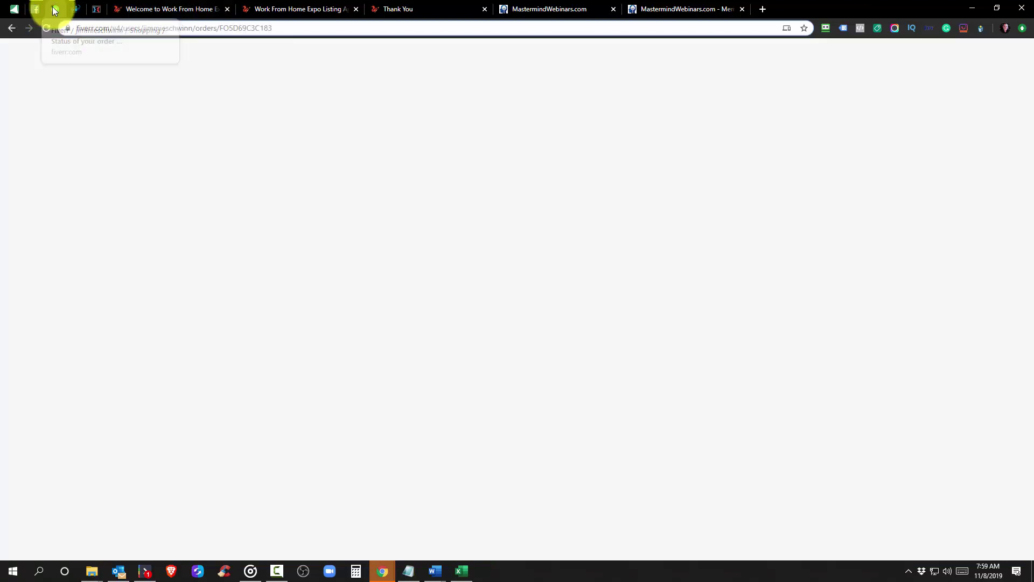
double_click(819, 267)
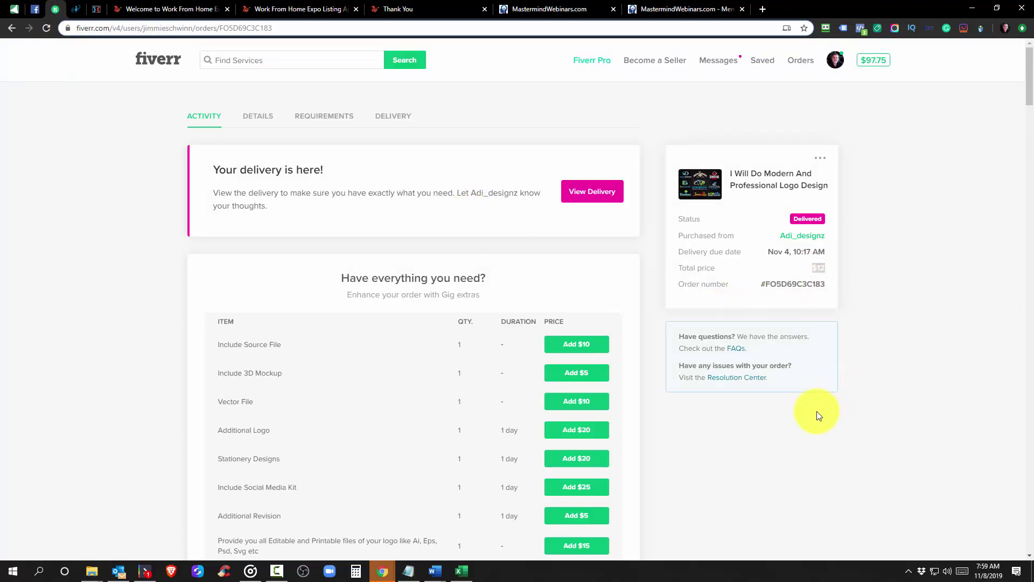
scroll(699, 422, "down", 15)
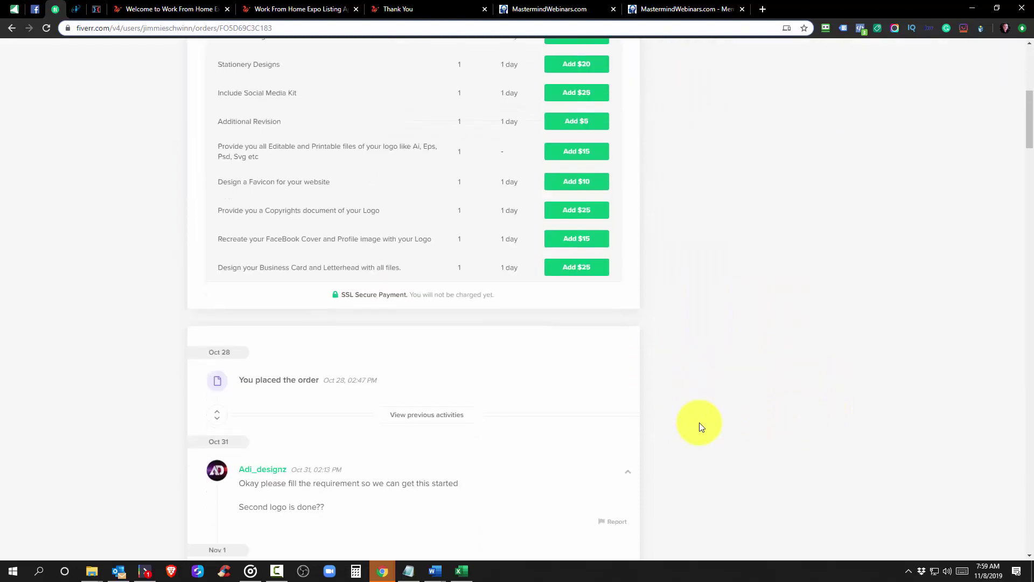
scroll(699, 422, "down", 20)
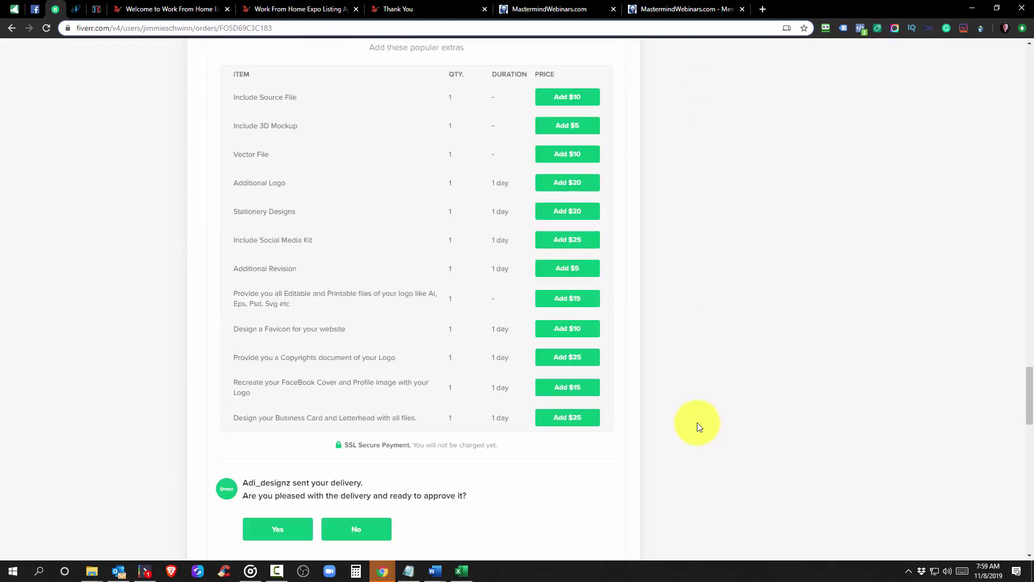
scroll(639, 398, "down", 12)
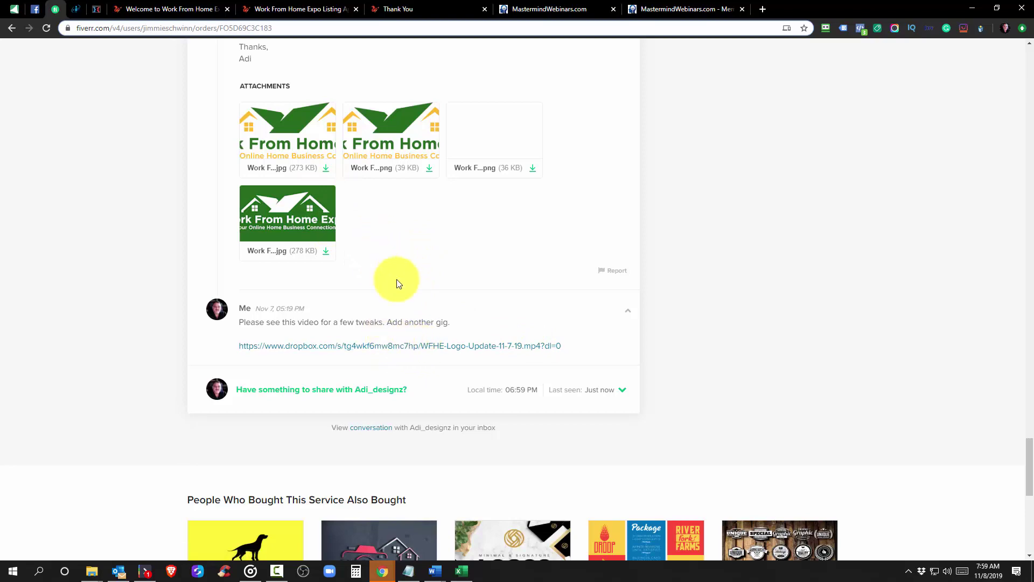
scroll(397, 270, "up", 20)
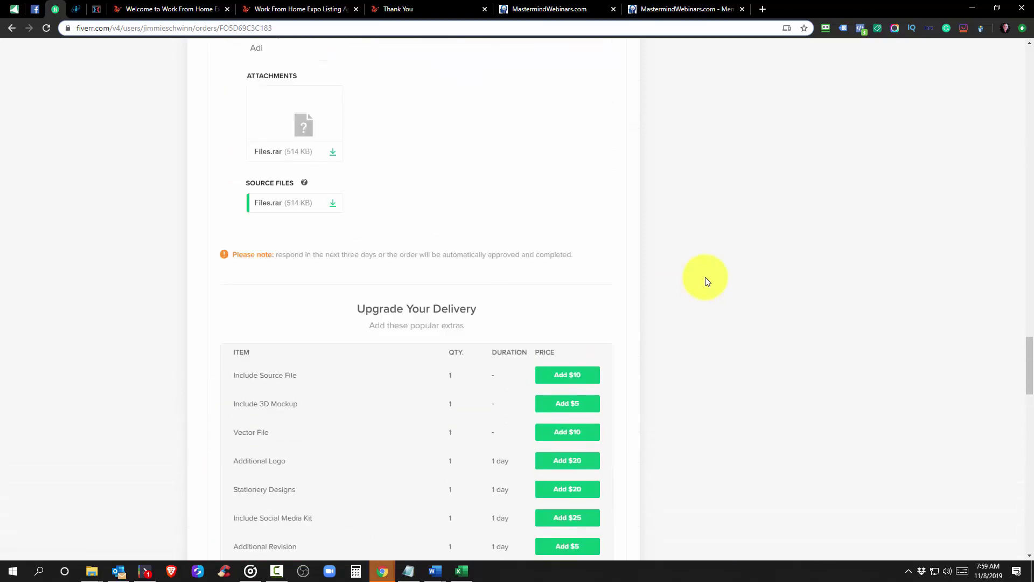
scroll(707, 281, "up", 20)
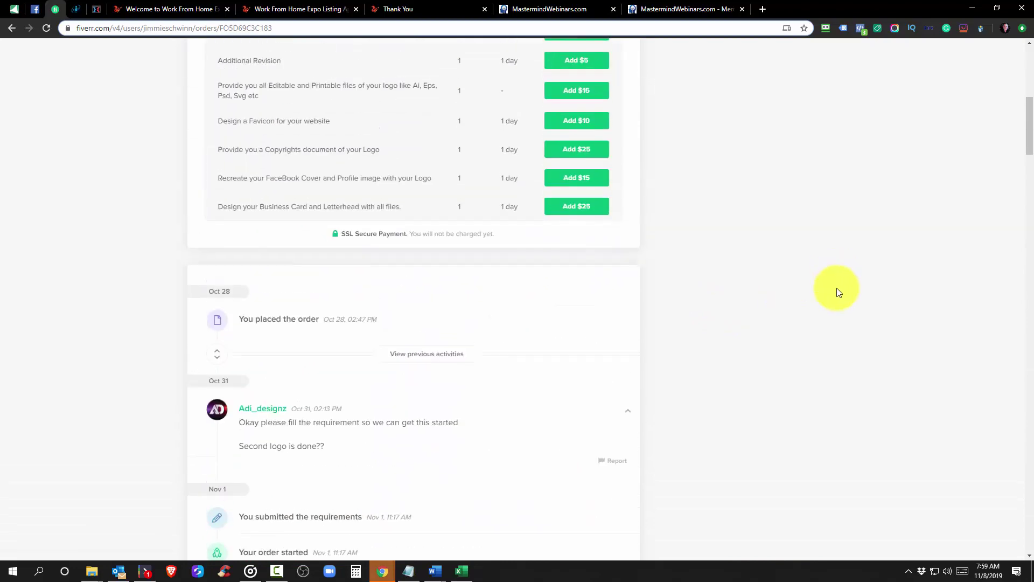
scroll(839, 292, "up", 8)
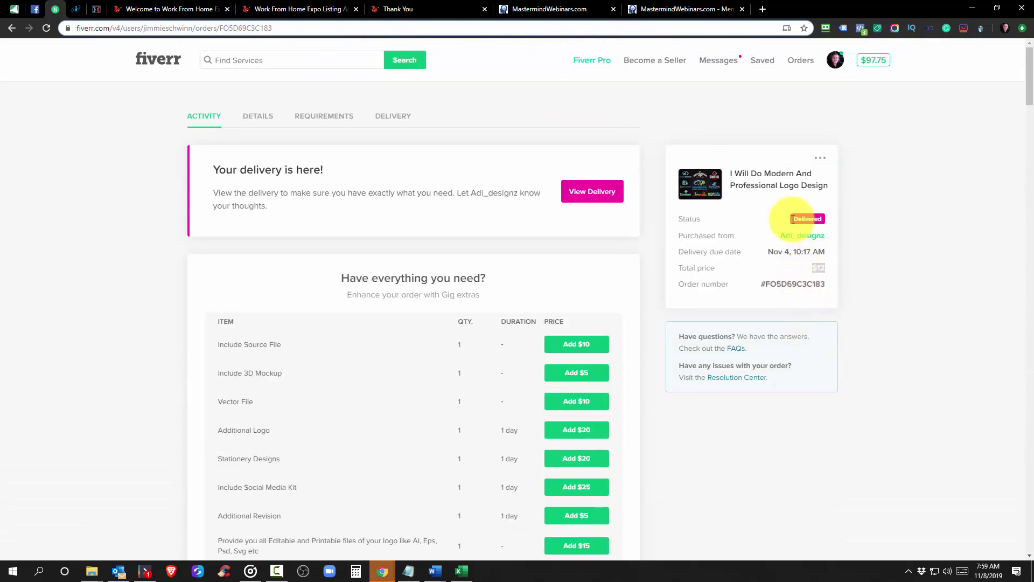
Go back to the live Work From Home Expo page and check its Apply Now email popup
left_click(136, 10)
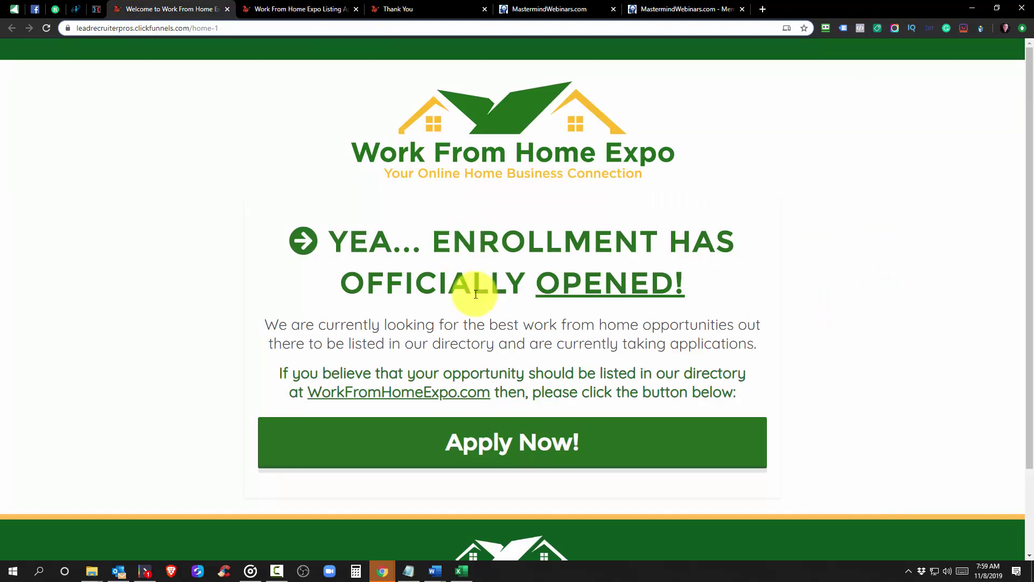
left_click(512, 440)
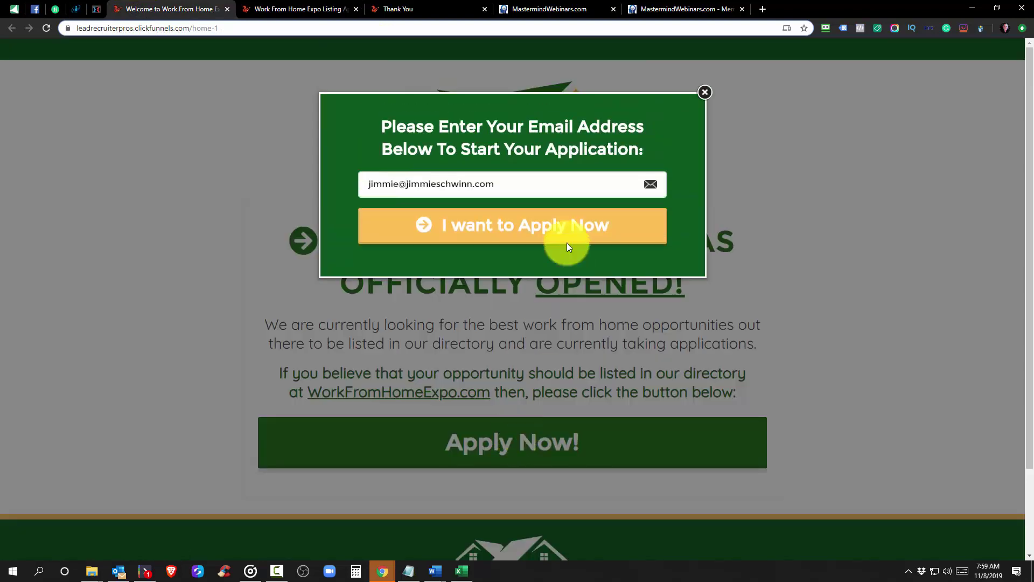
left_click(705, 92)
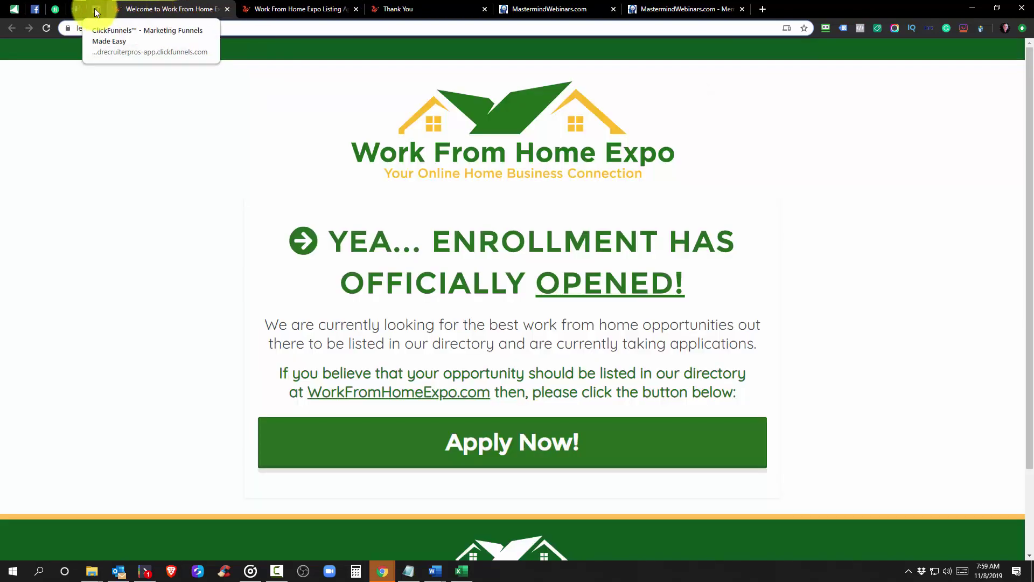
left_click(96, 11)
Open the WFHE Home page in the editor and bring up Settings > Integrations
left_click(407, 334)
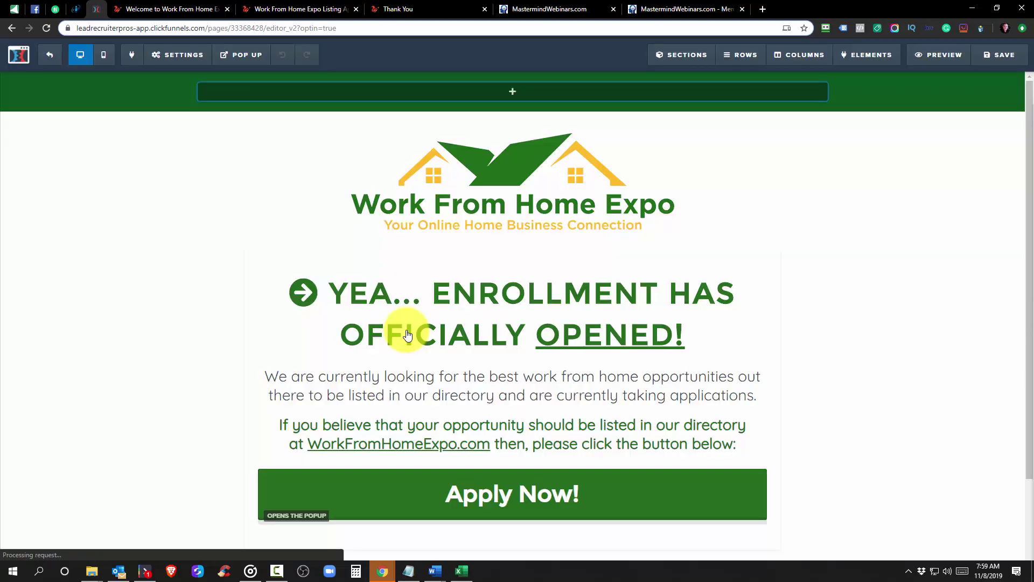
left_click(194, 64)
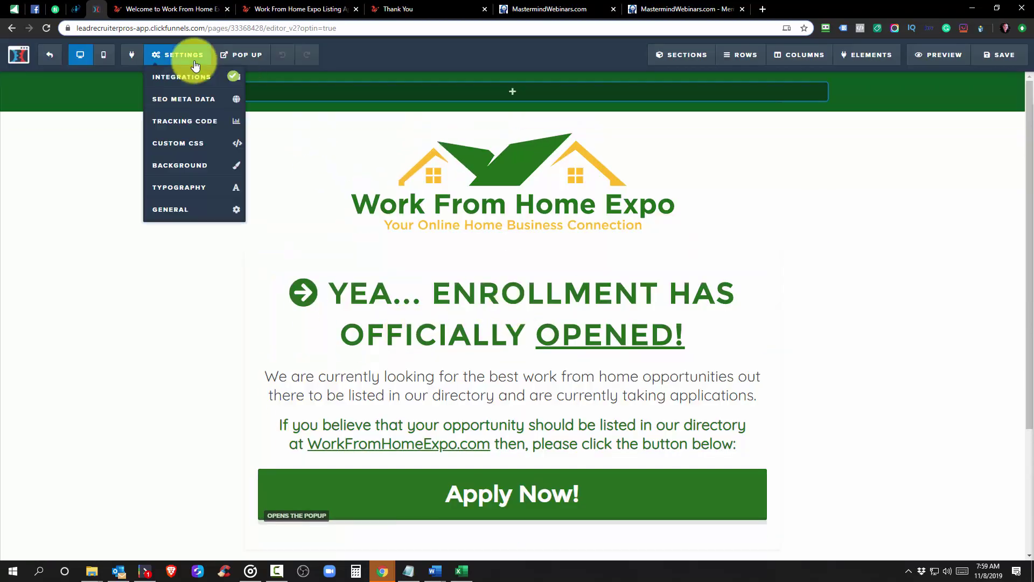
left_click(229, 76)
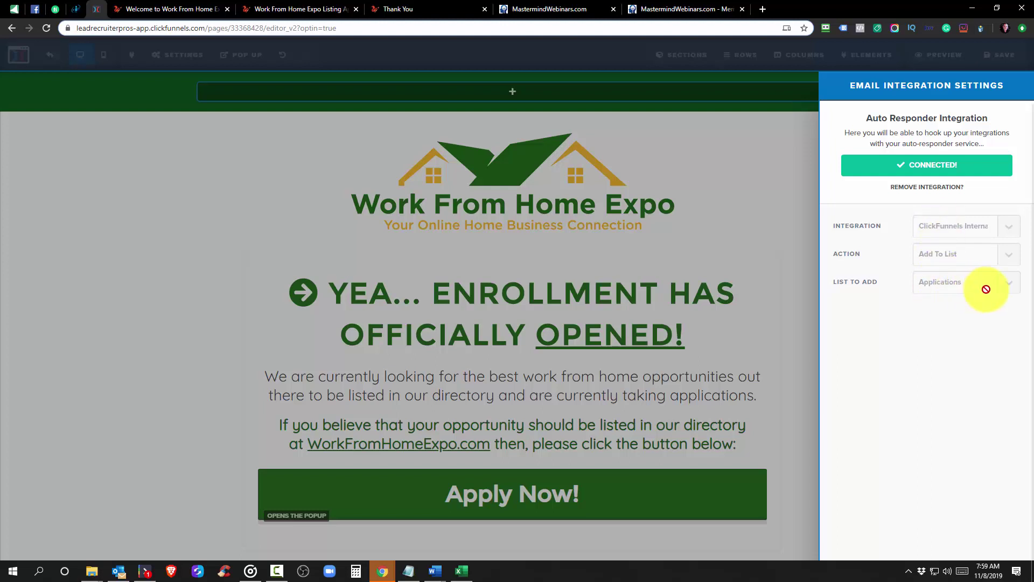
Disconnect the current email integration and pick ClickFunnels Internal (Actionetics) instead
left_click(948, 188)
left_click(1005, 215)
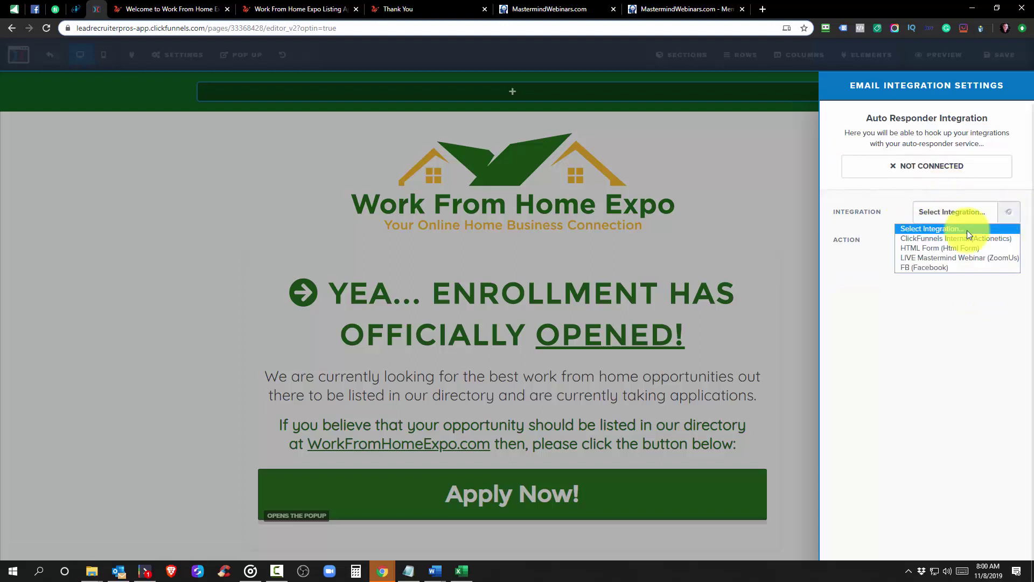
left_click(938, 238)
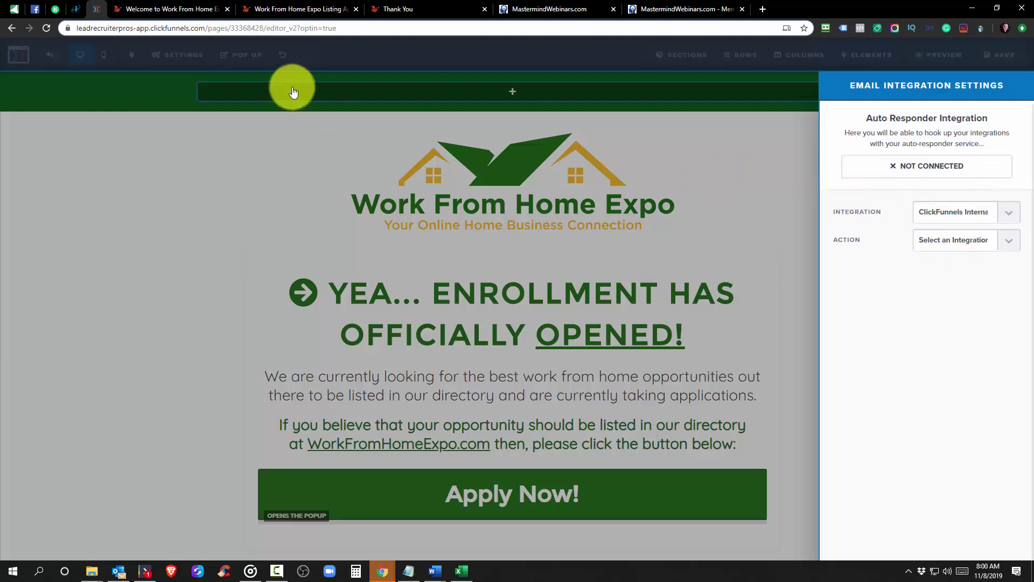
left_click(162, 61)
Configure ClickFunnels Internal with action Add To List and list WFHE Applications
left_click(179, 76)
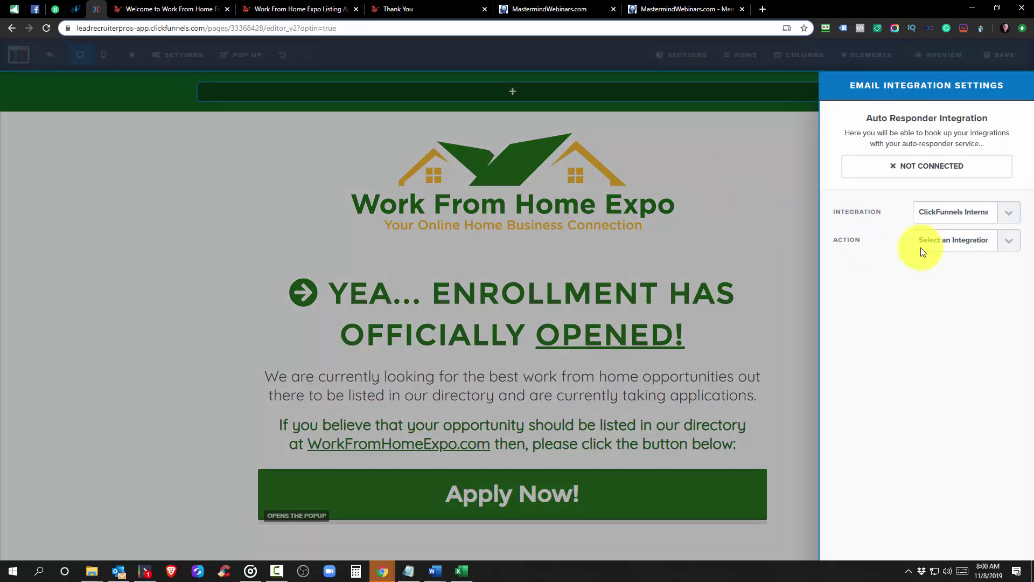
left_click(1009, 213)
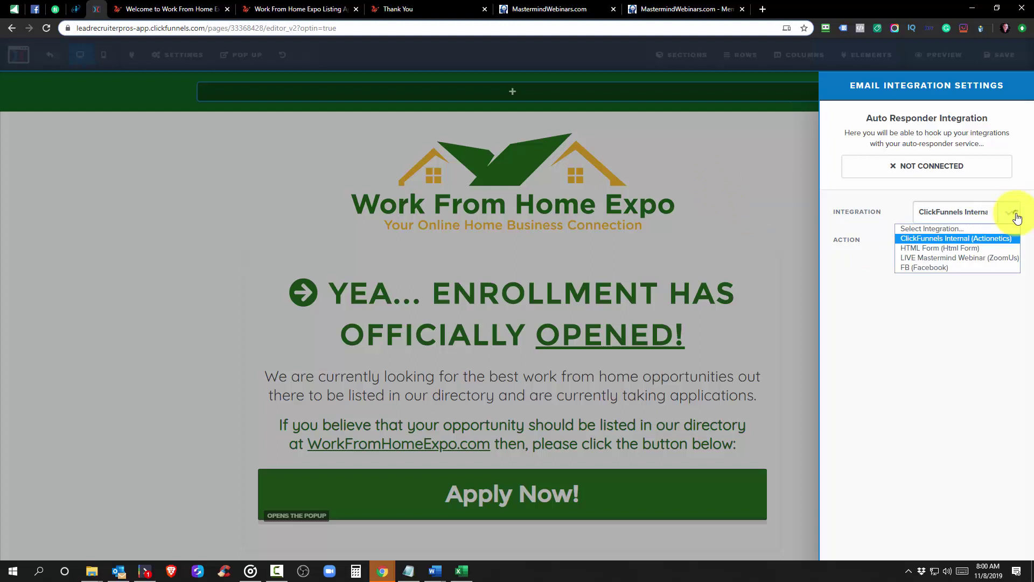
left_click(942, 238)
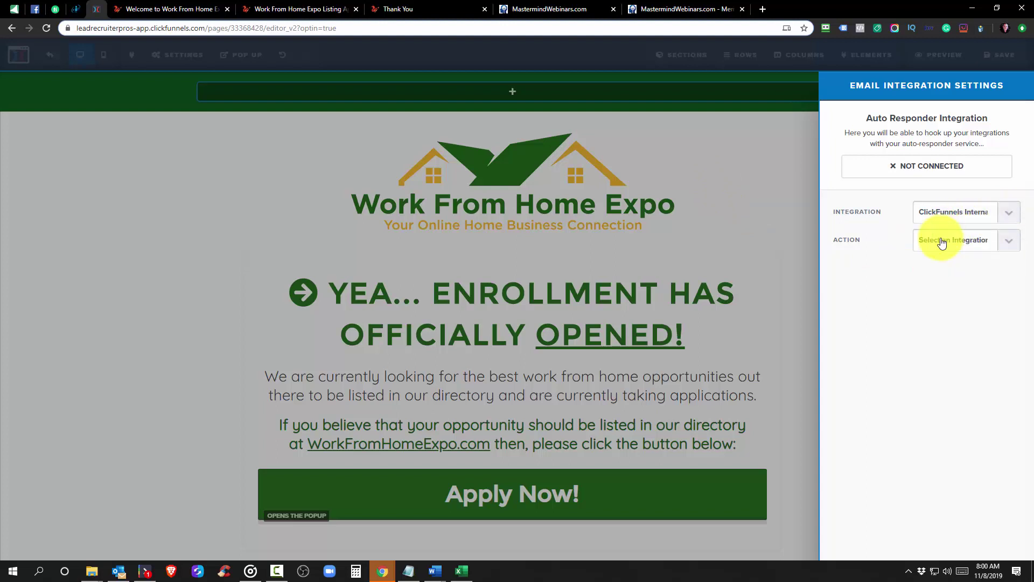
left_click(1010, 244)
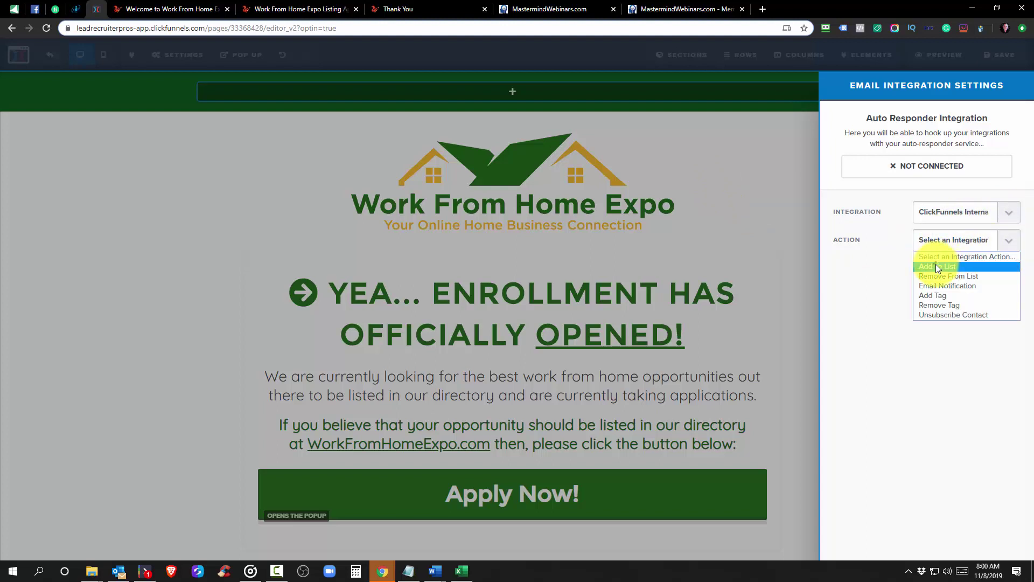
left_click(935, 265)
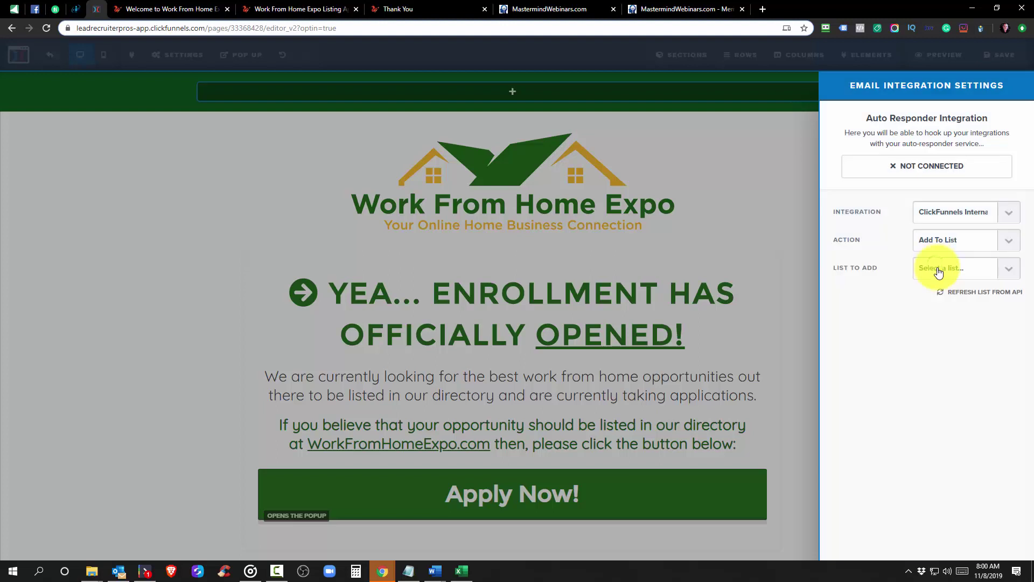
left_click(1010, 213)
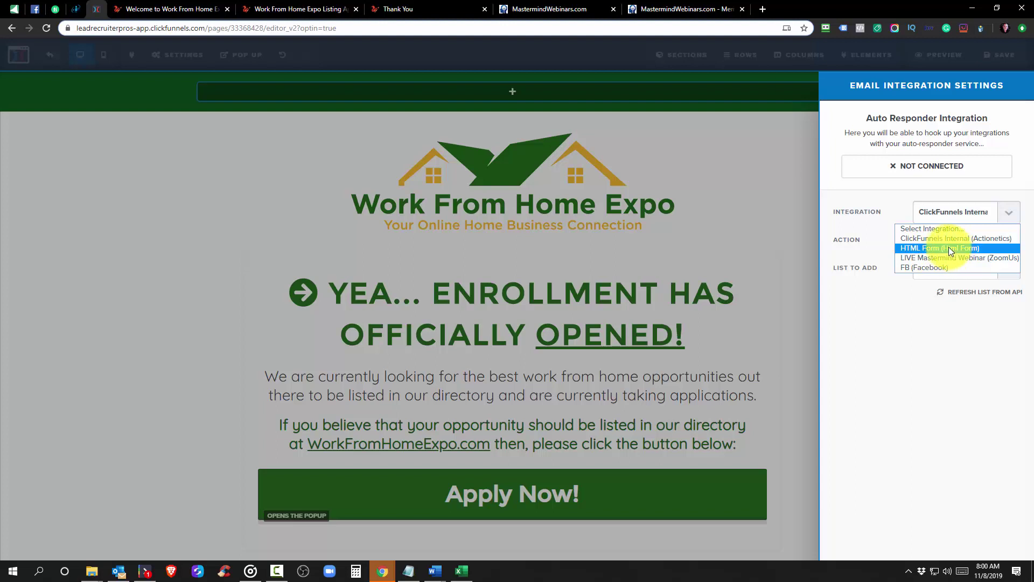
left_click(930, 241)
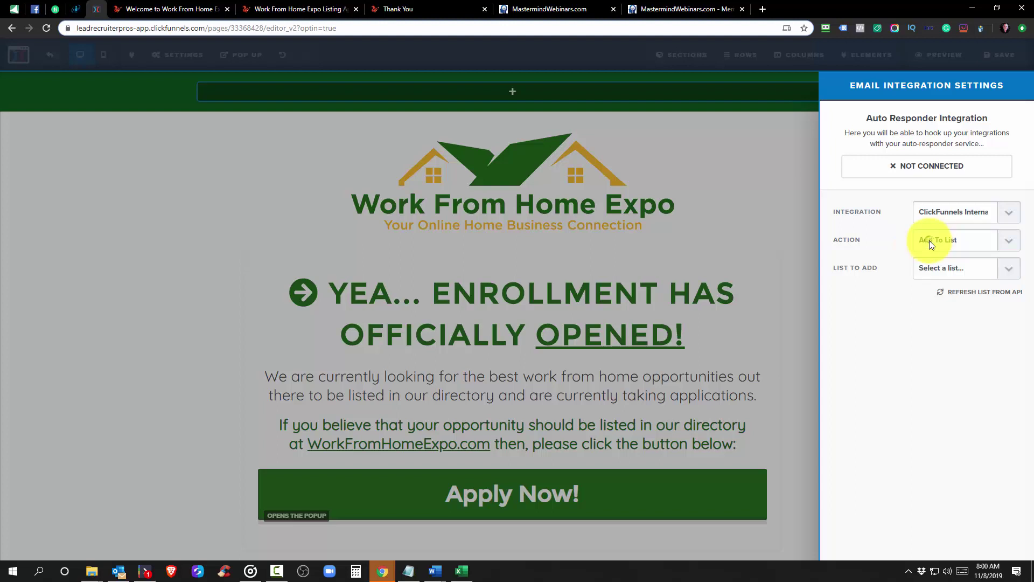
left_click(1007, 277)
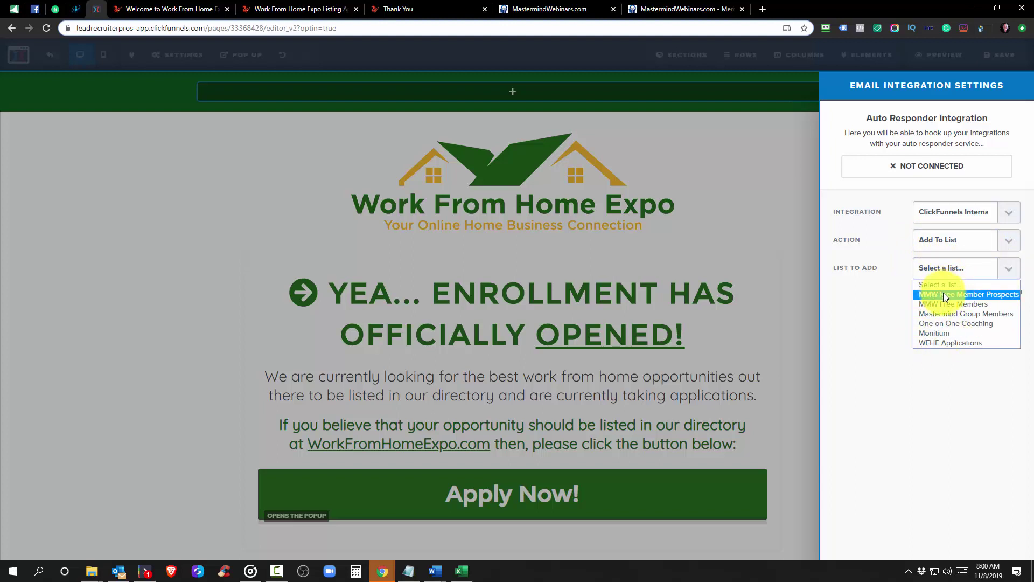
left_click(938, 344)
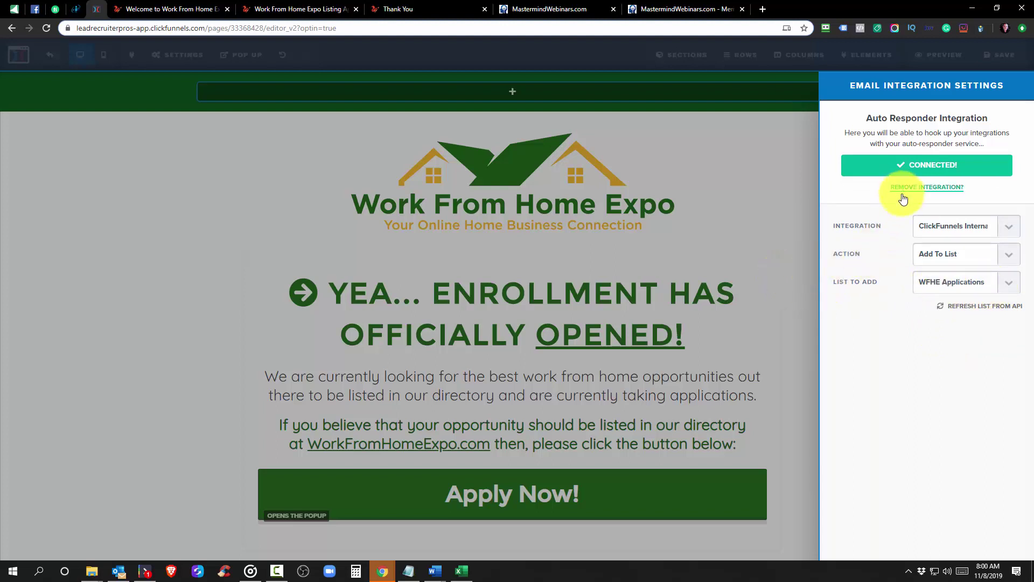
left_click(783, 222)
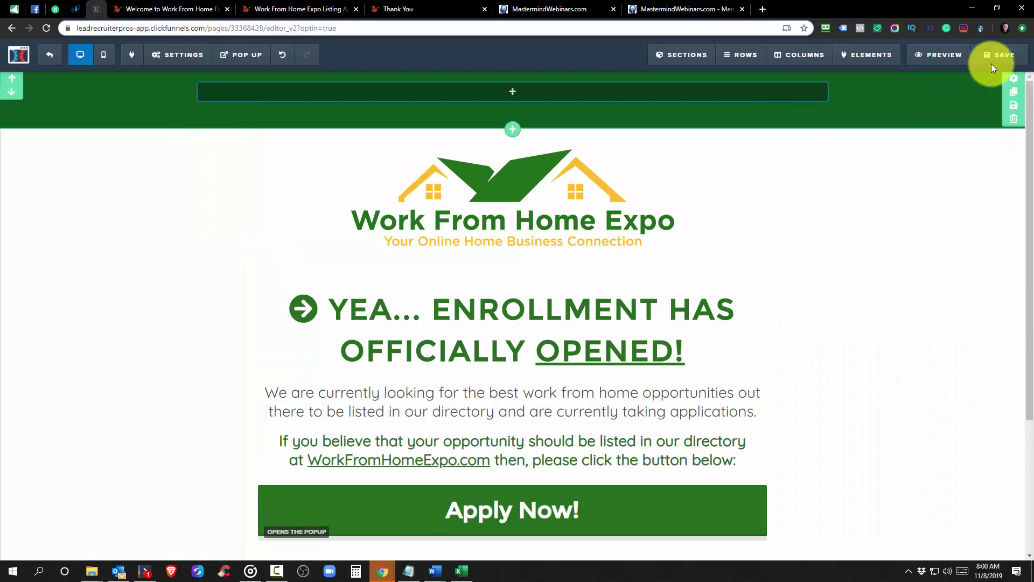
Save the page and confirm the live Apply Now popup asks for an email
left_click(994, 55)
left_click(141, 9)
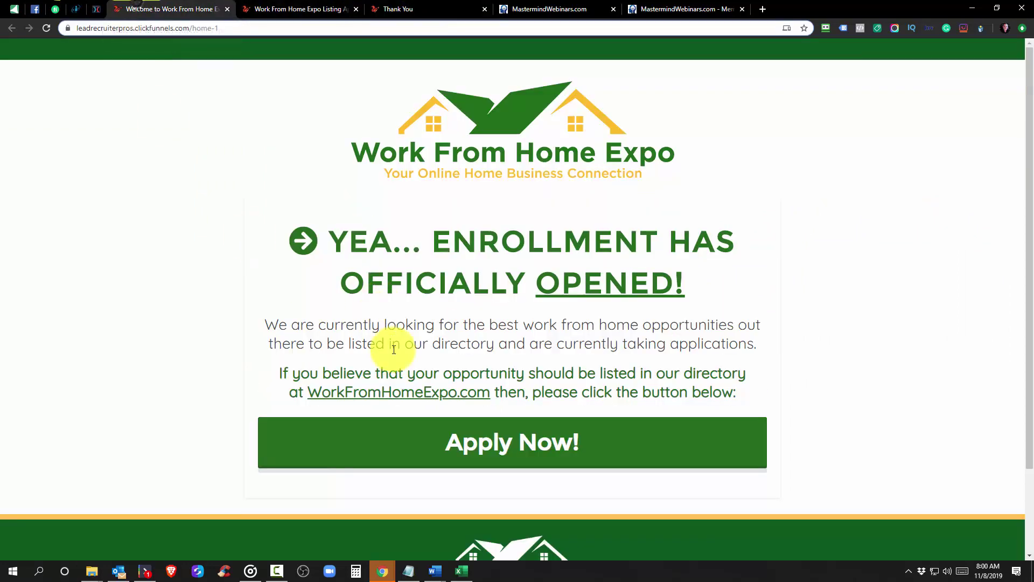
left_click(517, 451)
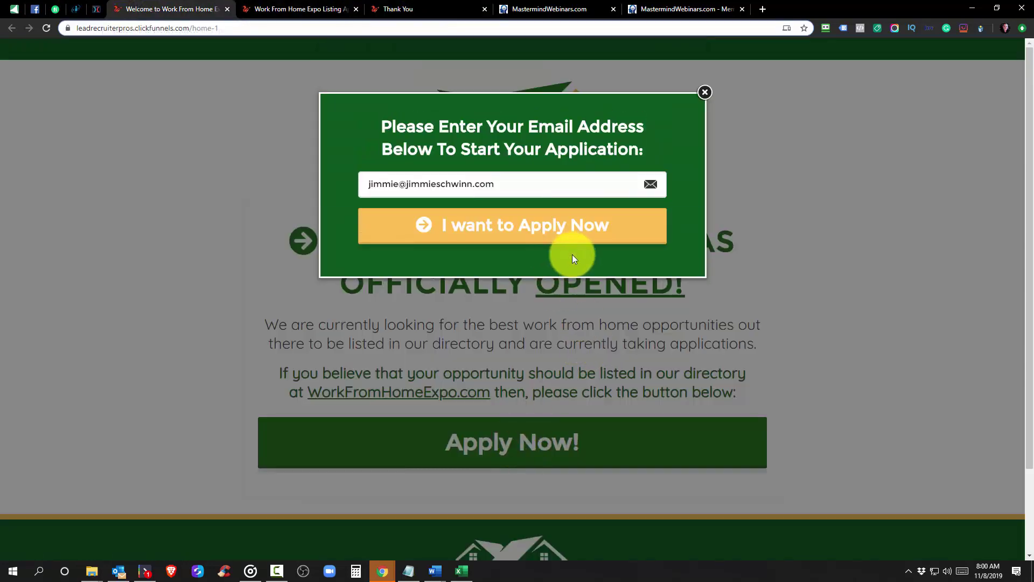
left_click(819, 173)
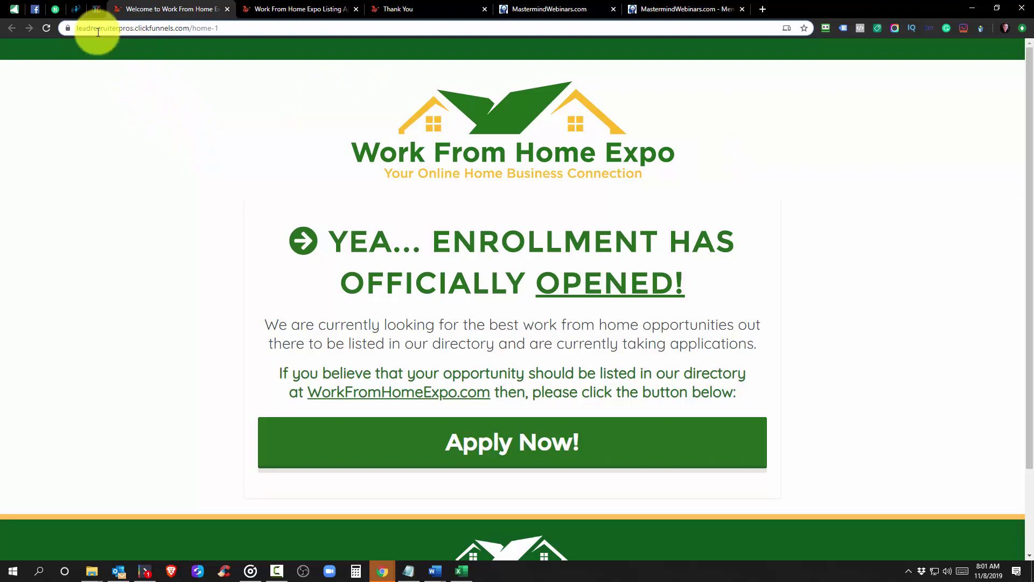
left_click(99, 6)
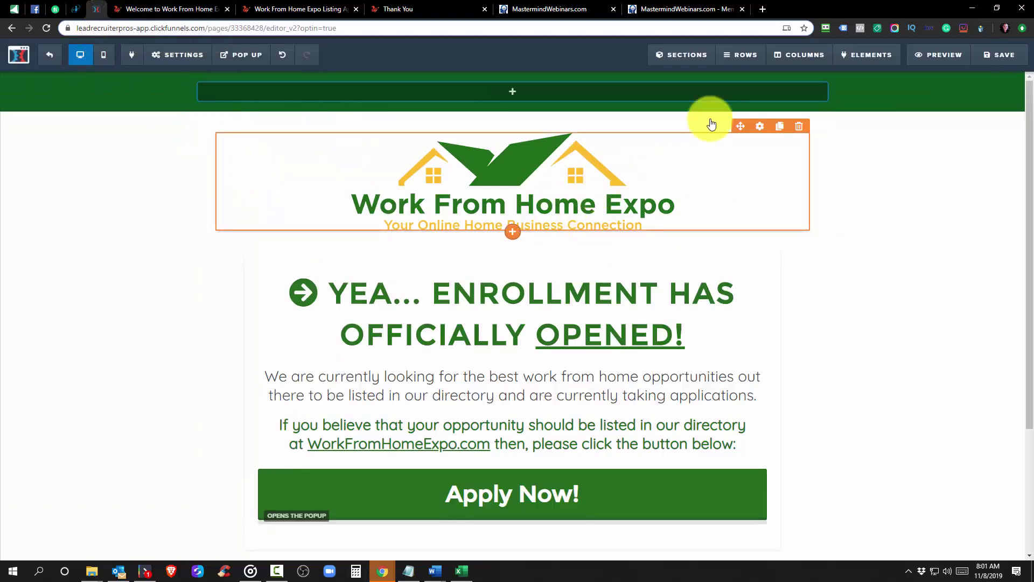
mouse_move(682, 58)
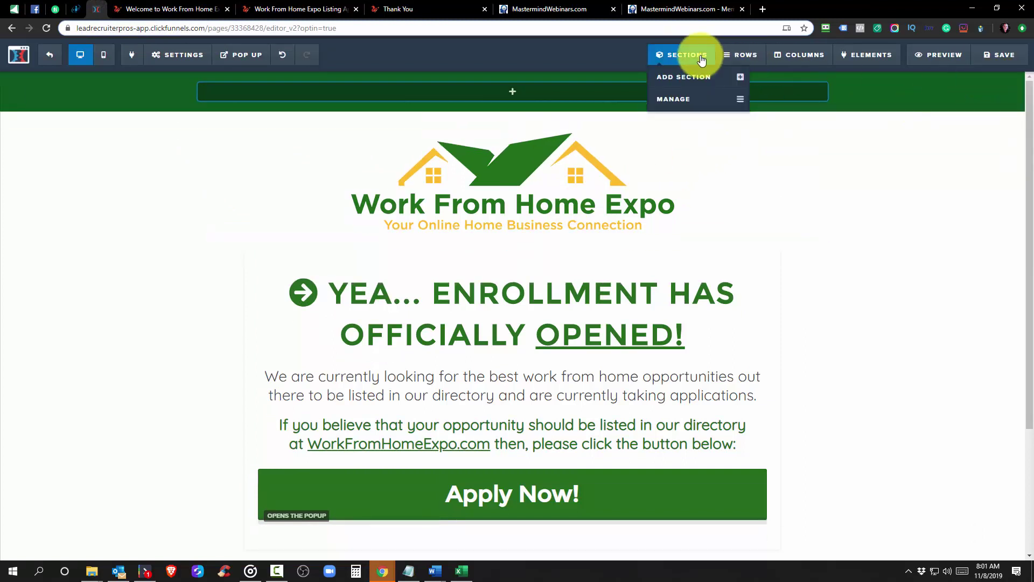
left_click(685, 76)
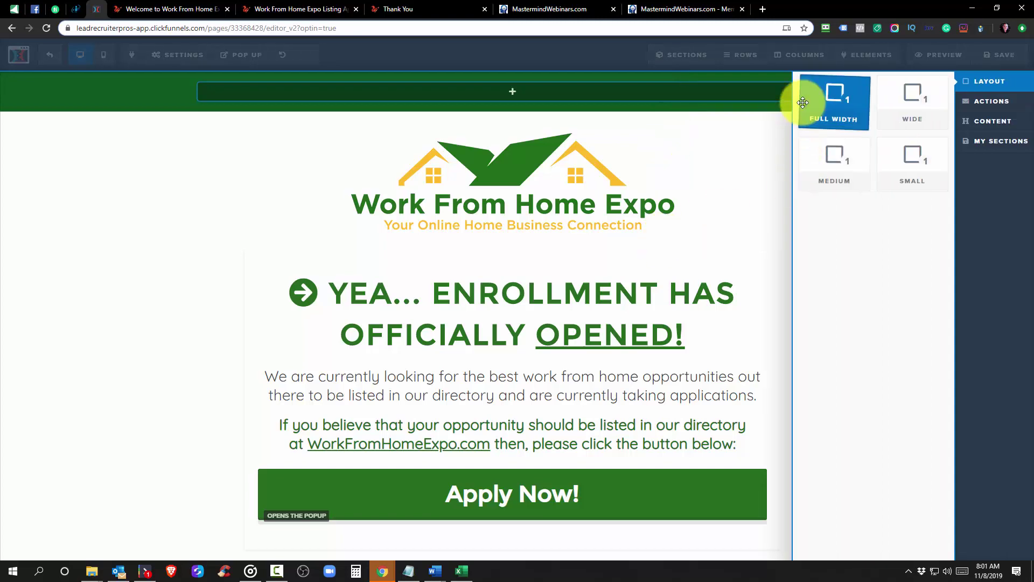
left_click_drag(808, 97, 640, 76)
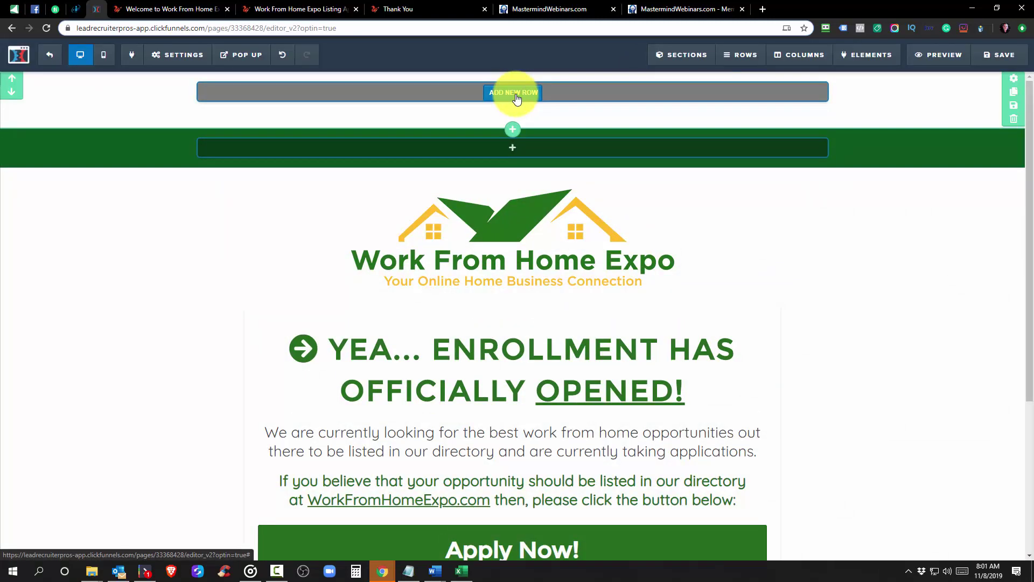
left_click(512, 93)
left_click_drag(824, 129, 536, 156)
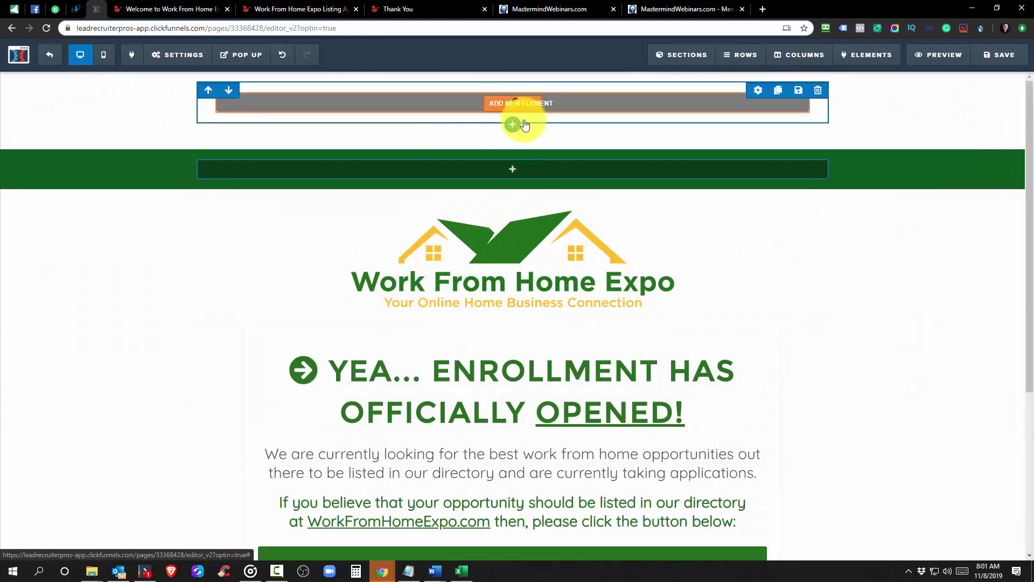
left_click(515, 125)
scroll(883, 267, "down", 10)
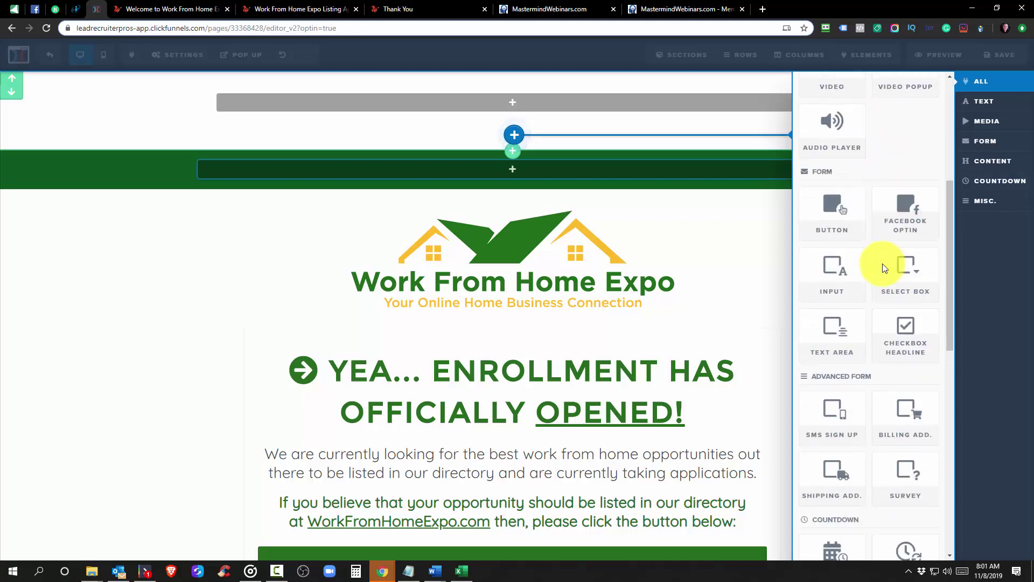
scroll(882, 263, "down", 2)
scroll(882, 263, "up", 15)
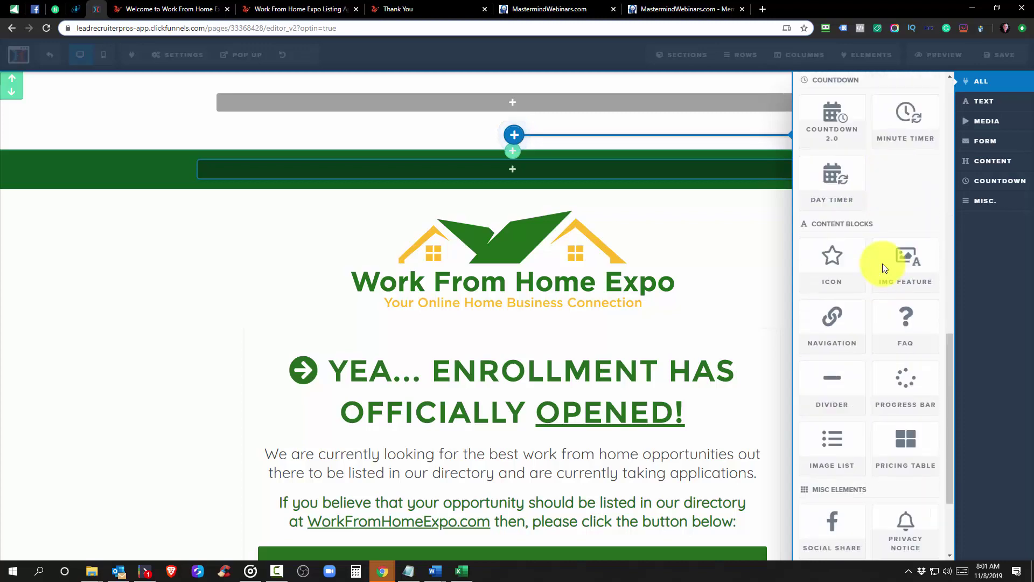
left_click(734, 215)
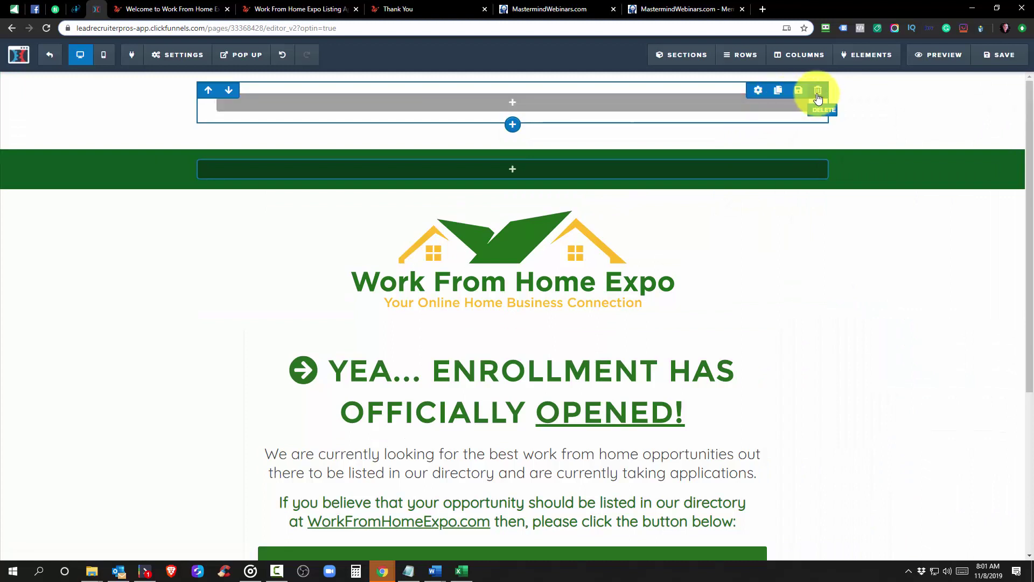
left_click(818, 89)
left_click(569, 89)
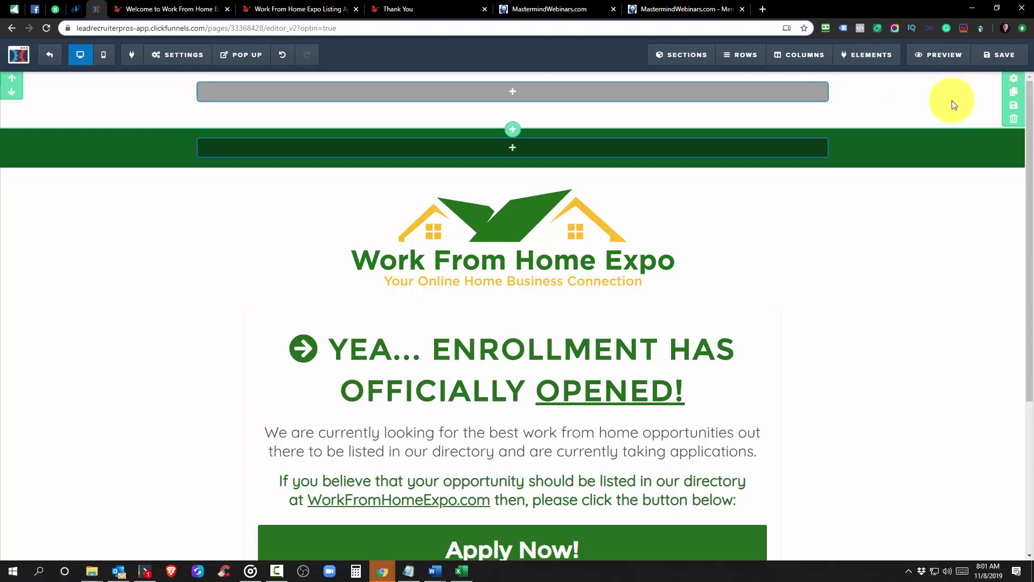
left_click(1014, 119)
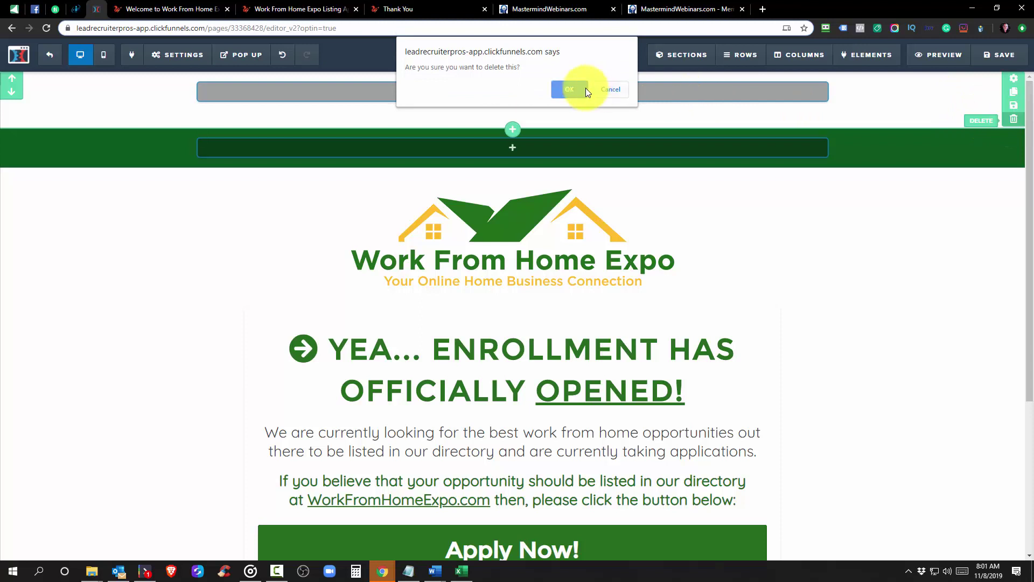
left_click(584, 89)
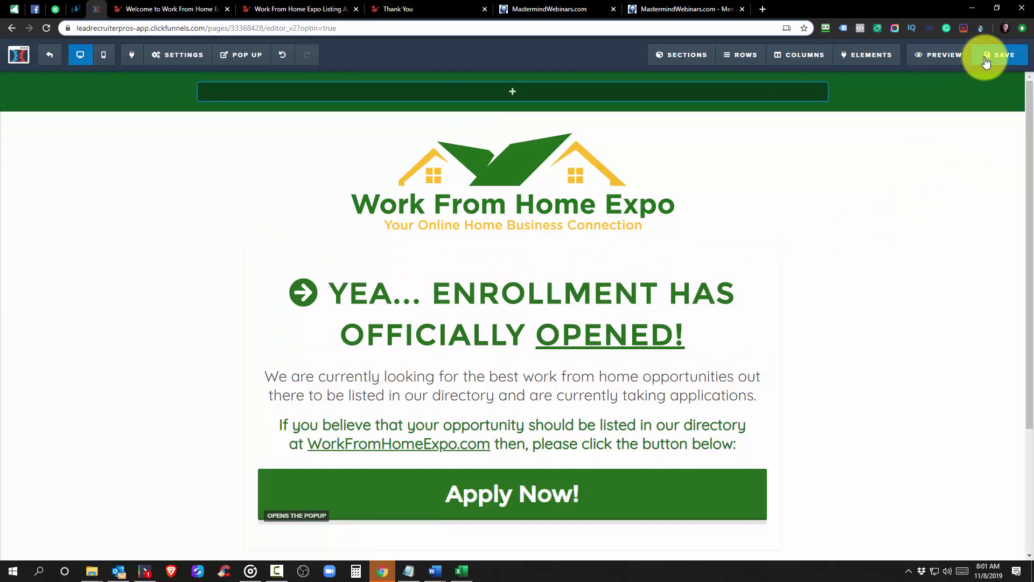
Save the WFHE Home page and scroll through its sections in the editor
left_click(986, 53)
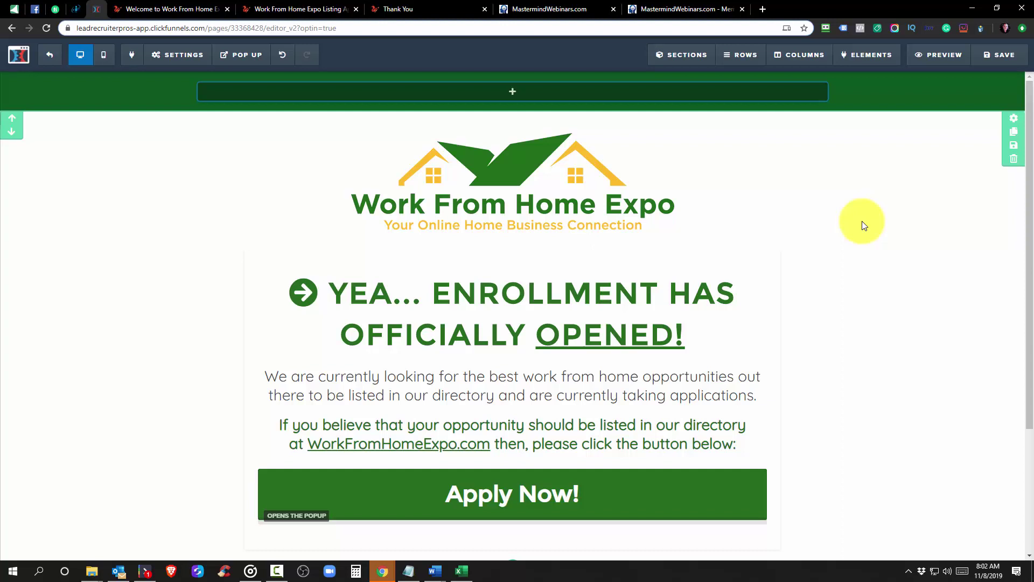
scroll(693, 307, "down", 3)
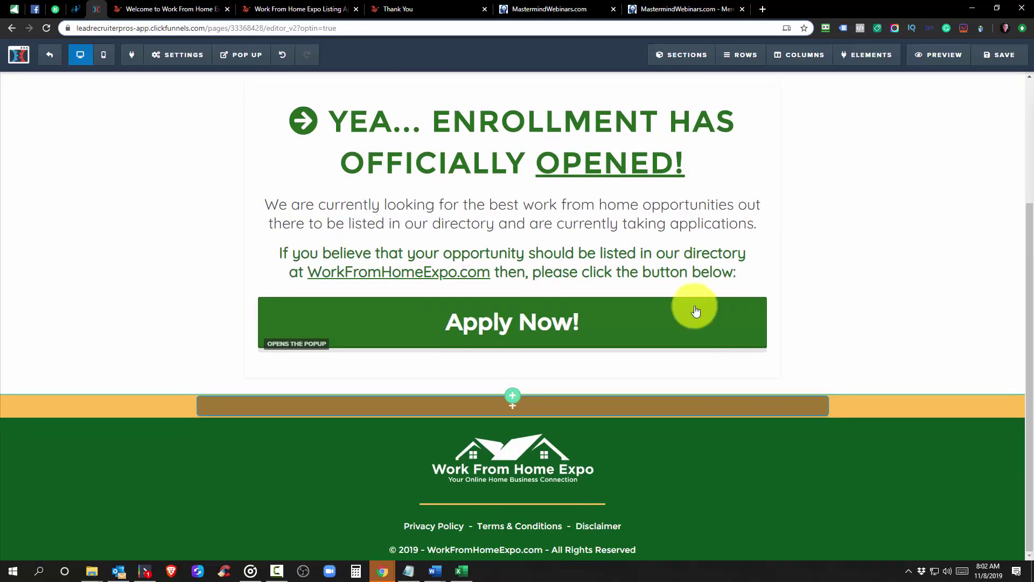
scroll(673, 301, "up", 3)
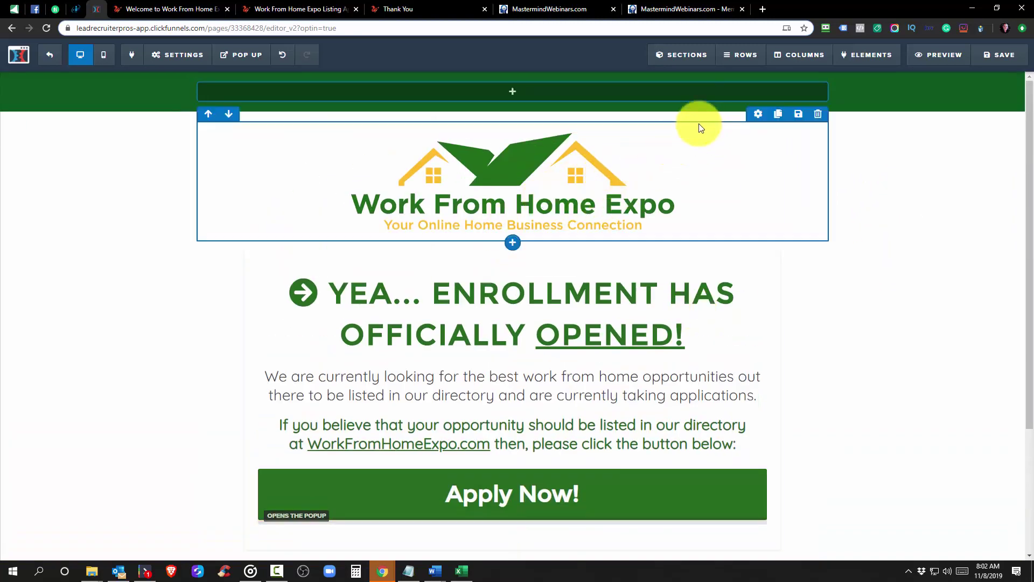
scroll(649, 96, "up", 1)
scroll(653, 140, "down", 1)
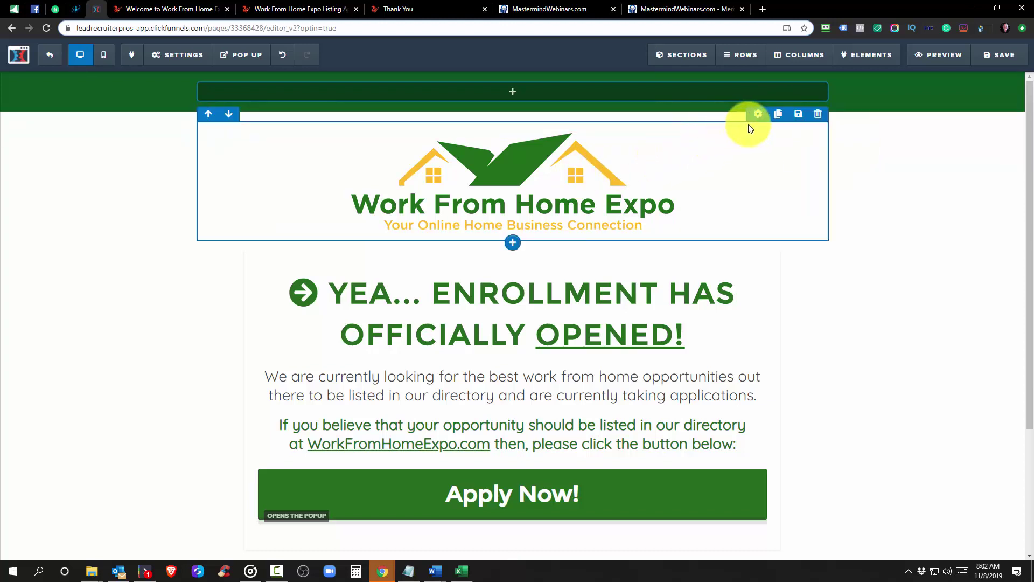
Review the remaining page sections, then view the live Work From Home Expo welcome page
mouse_move(553, 189)
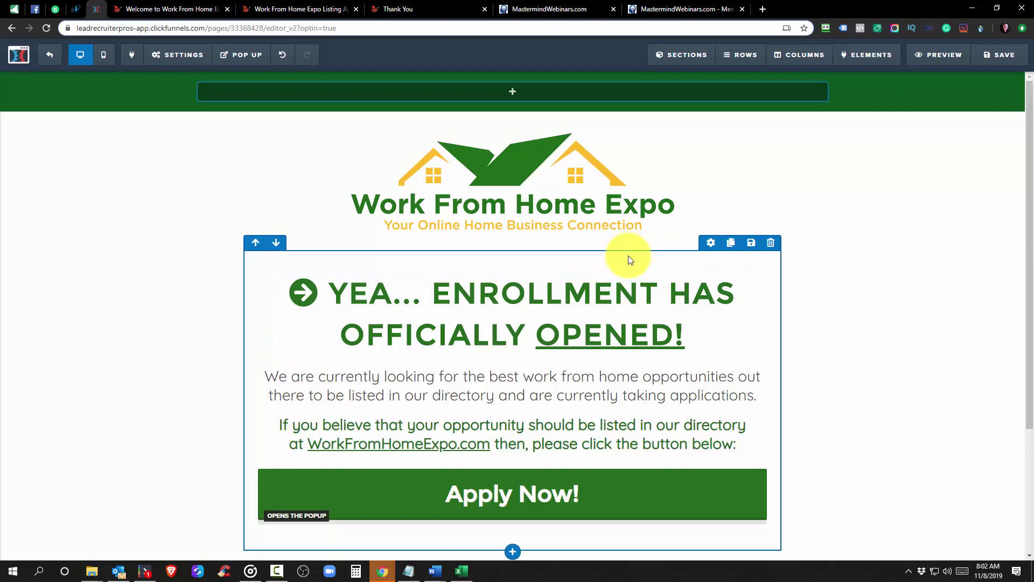
scroll(981, 132, "down", 2)
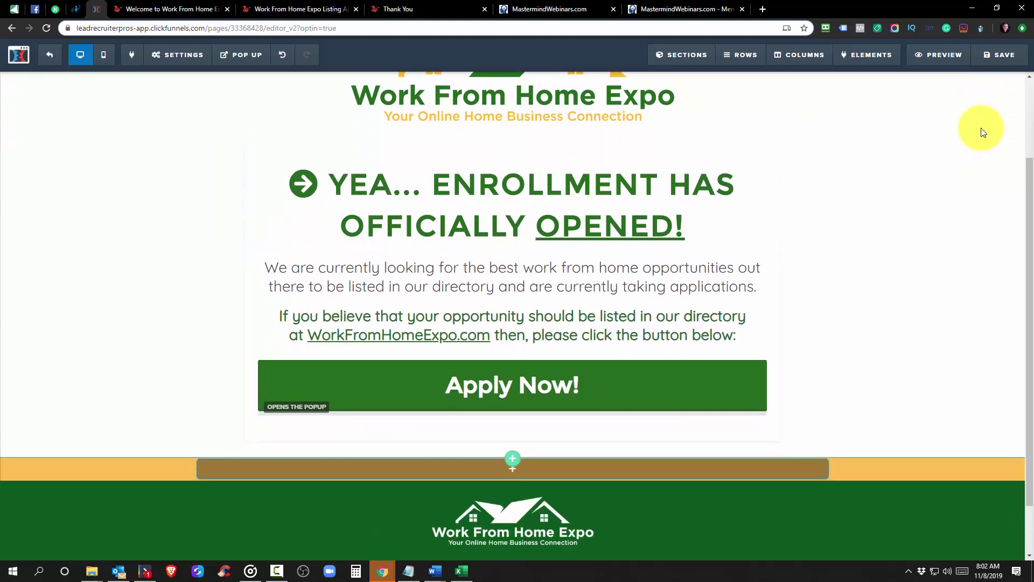
scroll(983, 132, "up", 2)
scroll(980, 145, "down", 3)
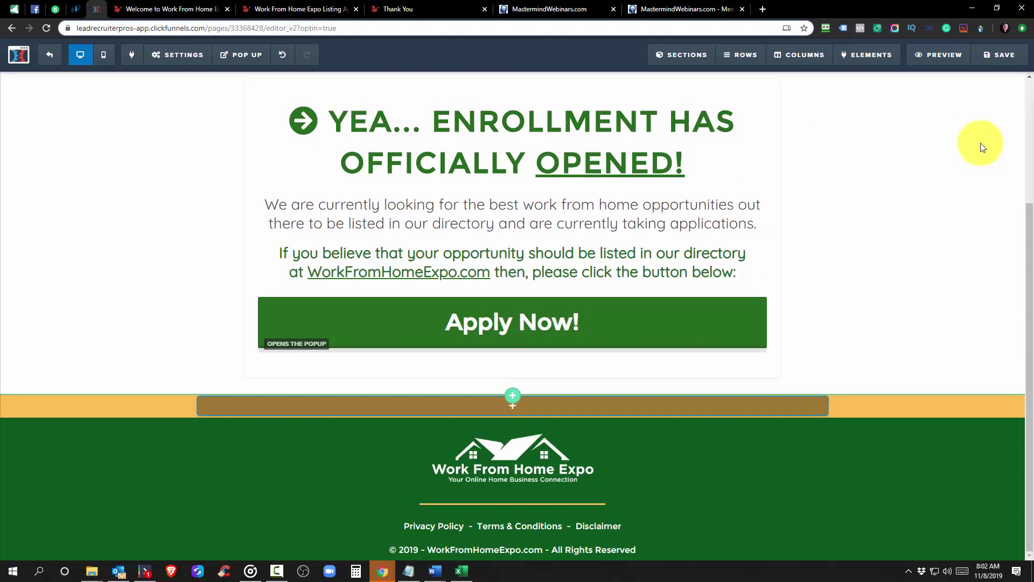
scroll(980, 144, "up", 3)
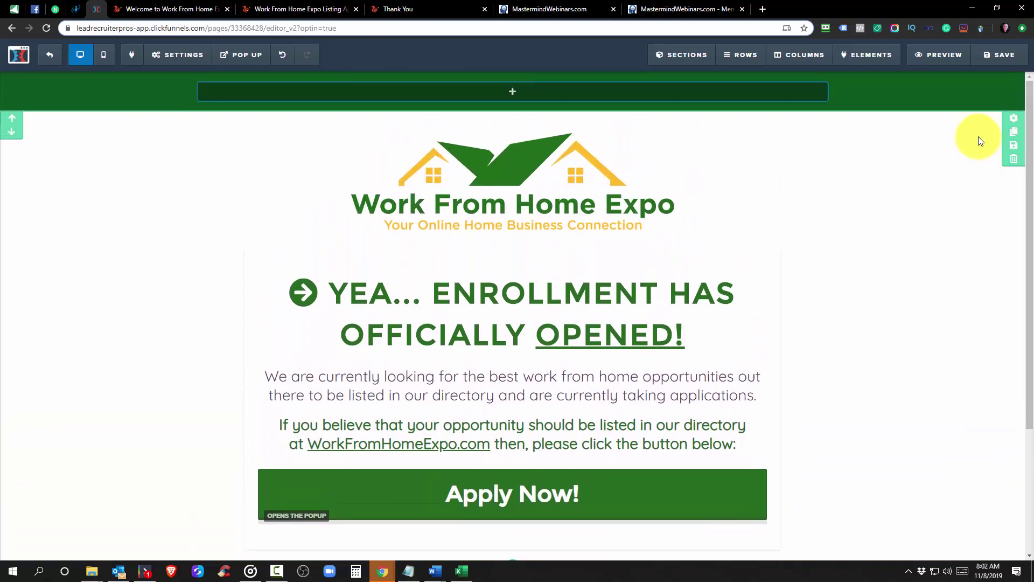
scroll(983, 150, "down", 3)
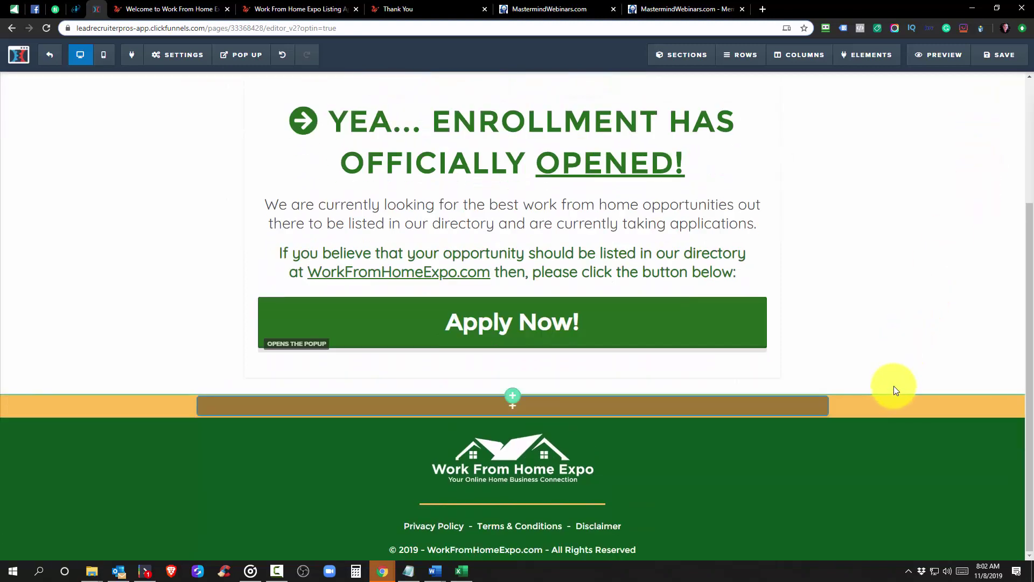
mouse_move(889, 415)
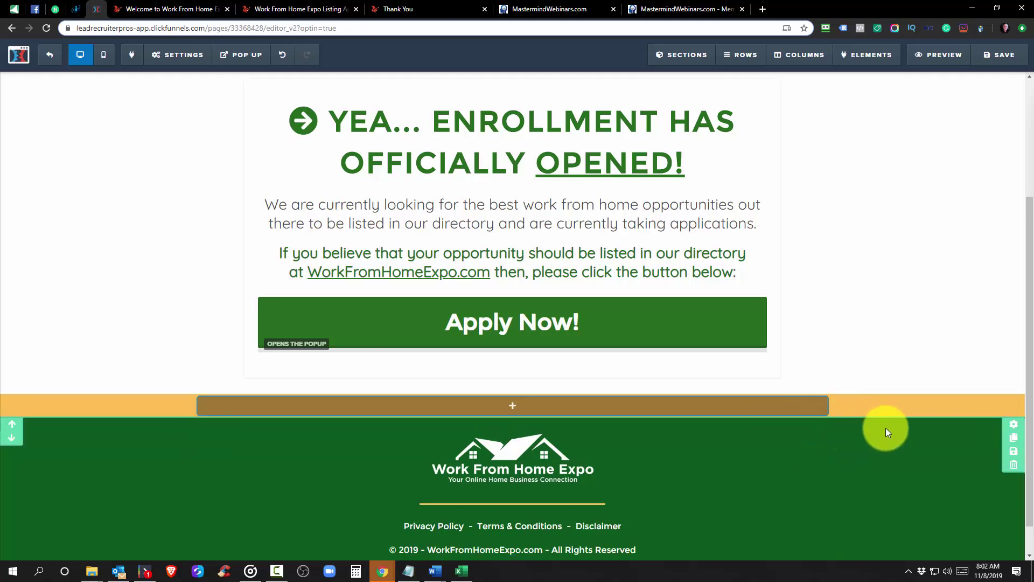
scroll(923, 323, "up", 3)
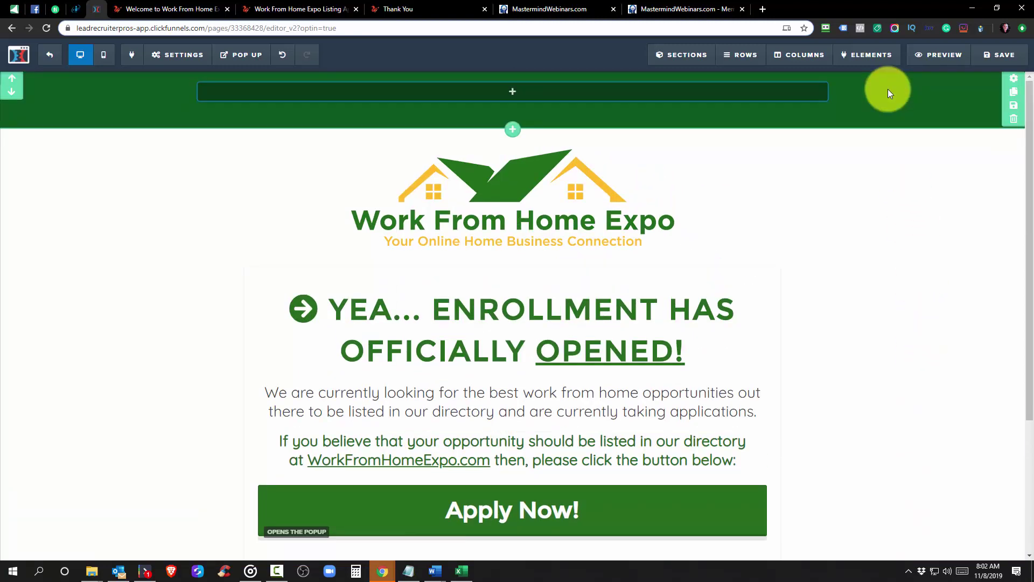
scroll(880, 168, "down", 3)
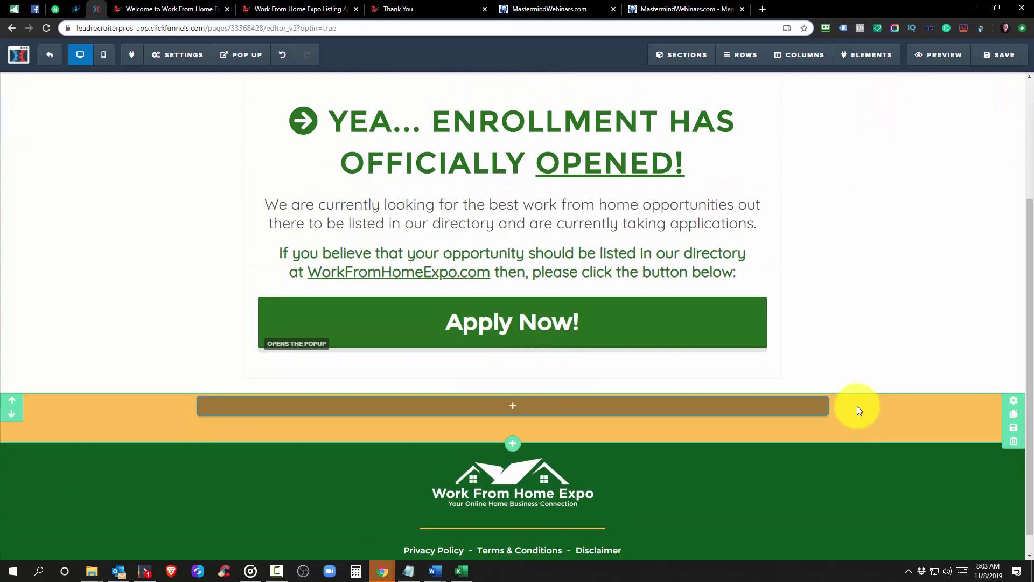
scroll(923, 277, "up", 3)
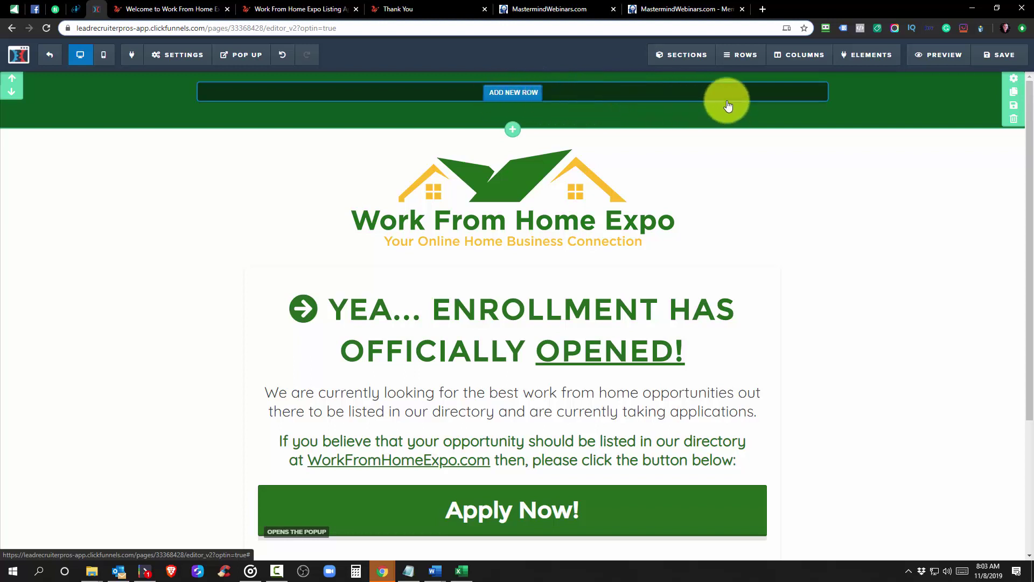
left_click(156, 10)
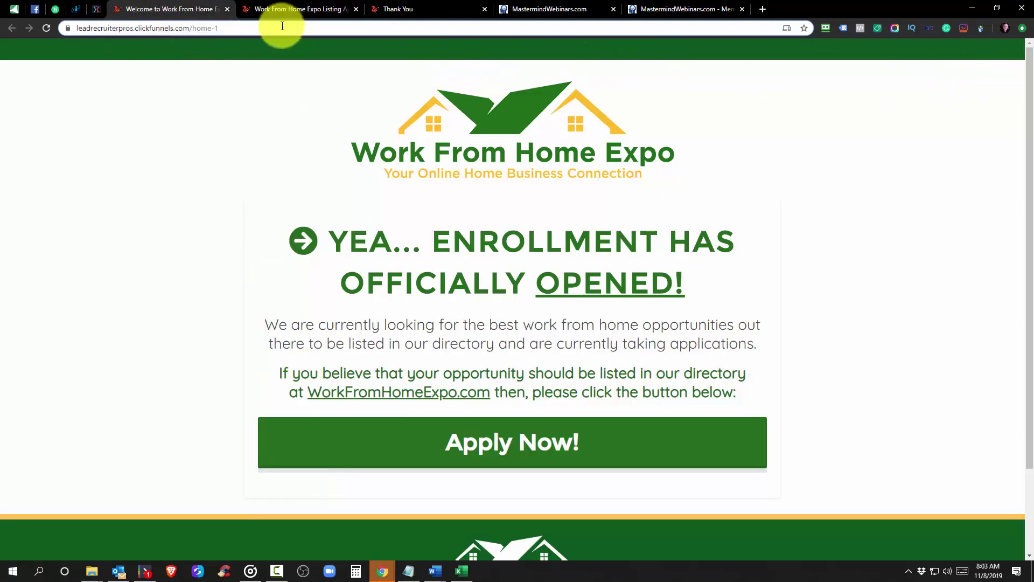
Go back to the ClickFunnels editor for the WFHE Home page
left_click(96, 9)
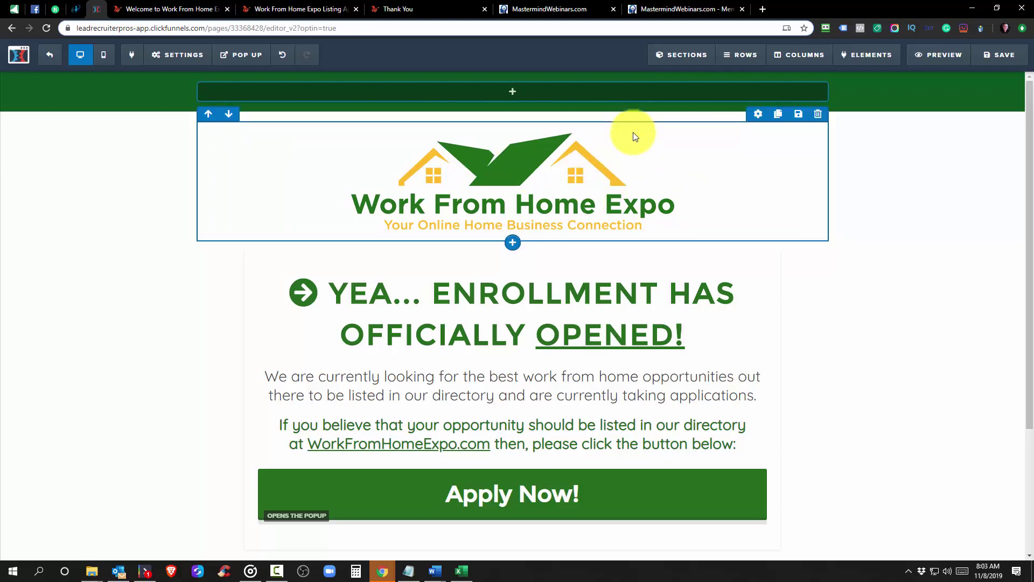
Select the Apply Now! button to show its settings: font size 42, mobile 28px, popup action
scroll(598, 302, "down", 3)
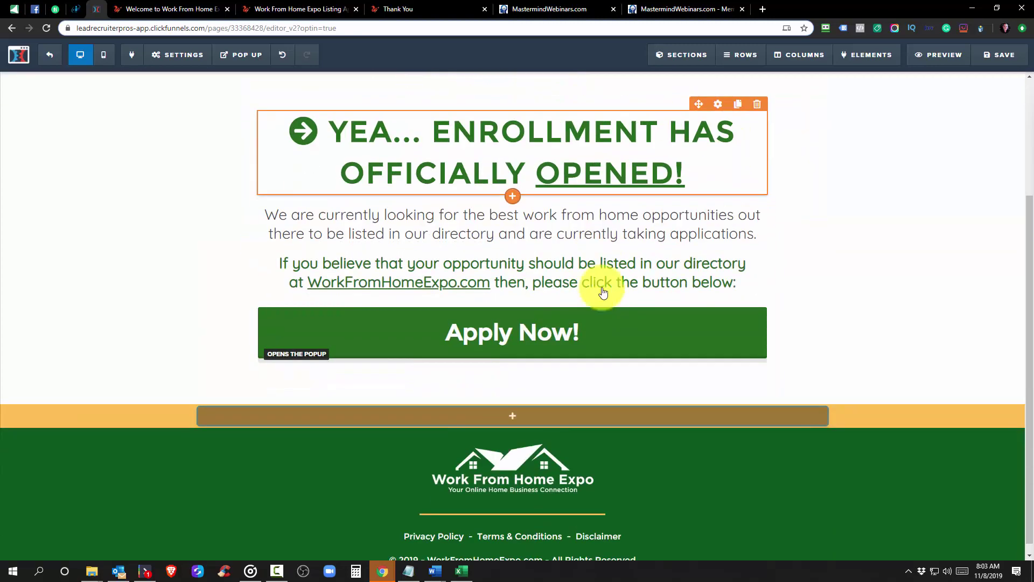
mouse_move(746, 59)
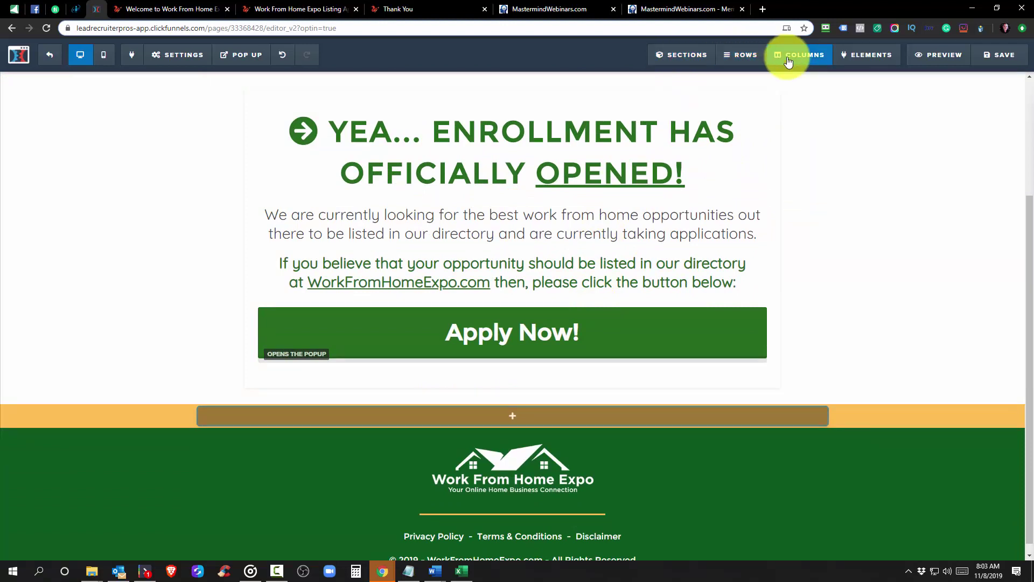
mouse_move(844, 62)
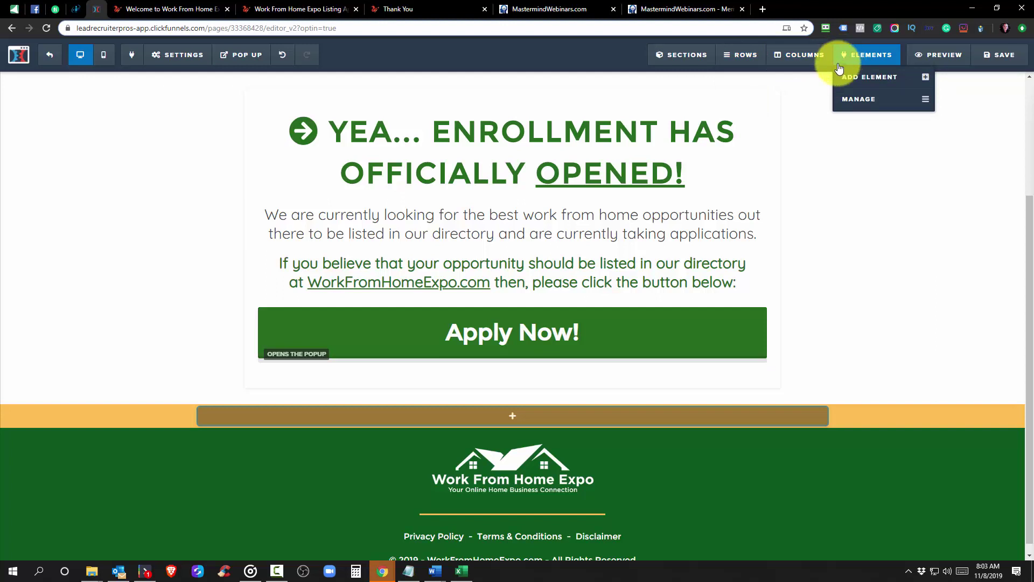
left_click(509, 335)
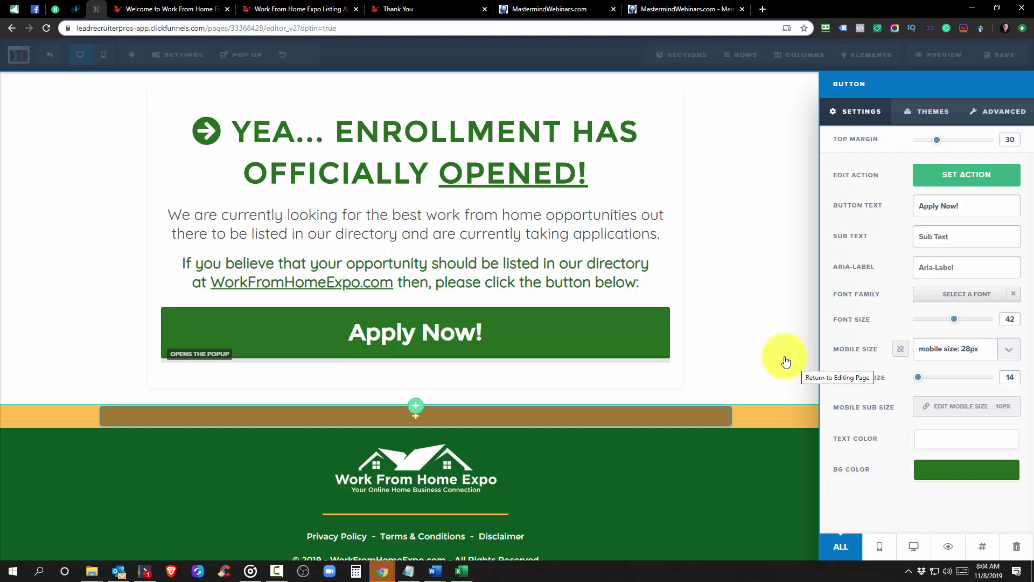
Verify the Apply Now action is 'Open the Pop Up' and test it on the live page
left_click(980, 174)
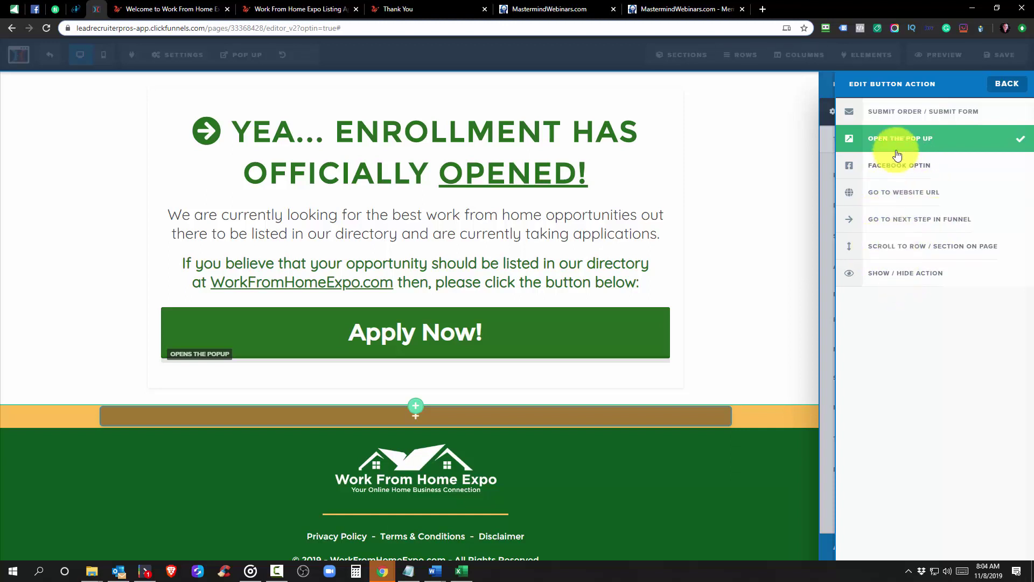
left_click(735, 189)
left_click(167, 6)
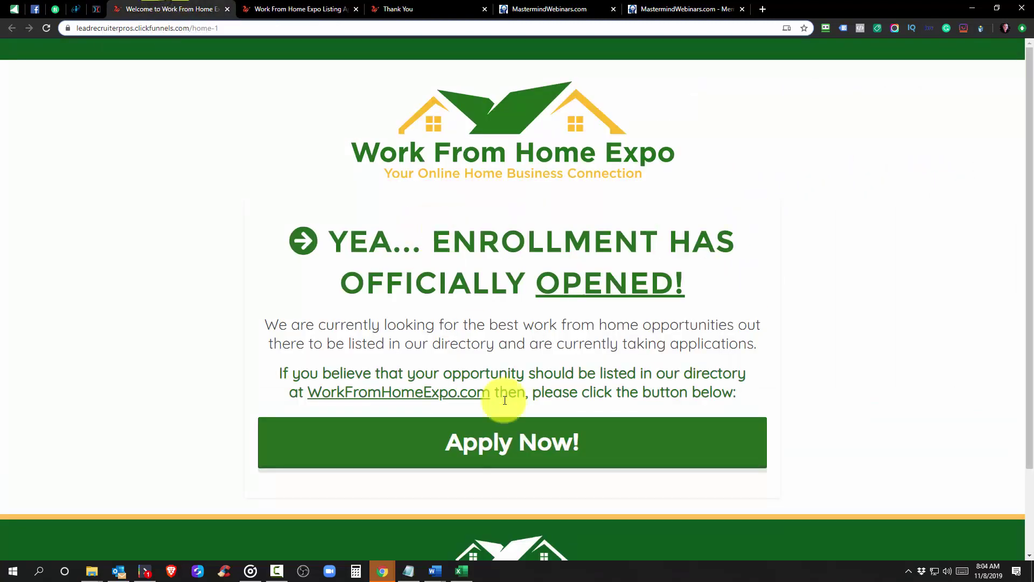
left_click(542, 461)
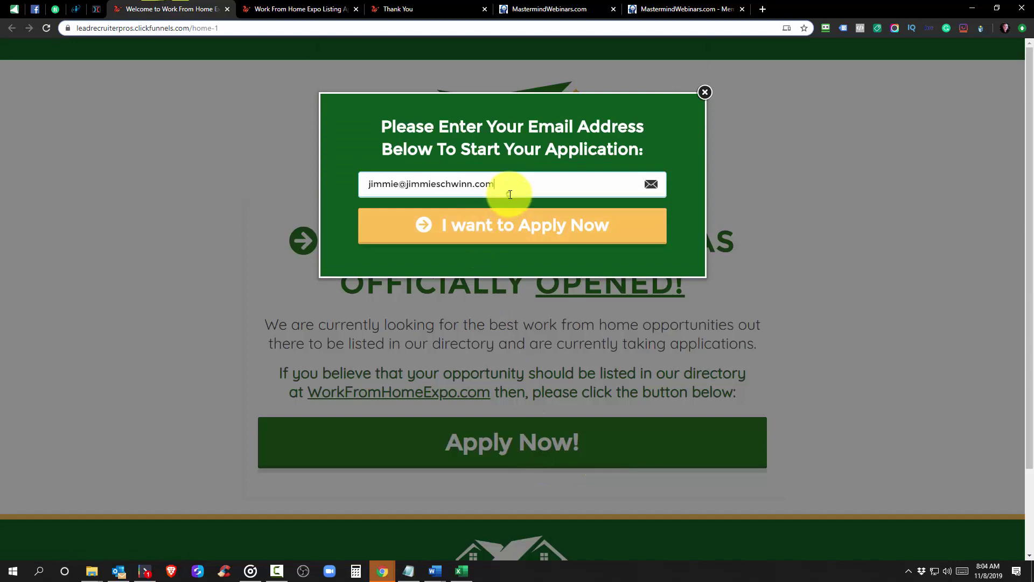
left_click(706, 93)
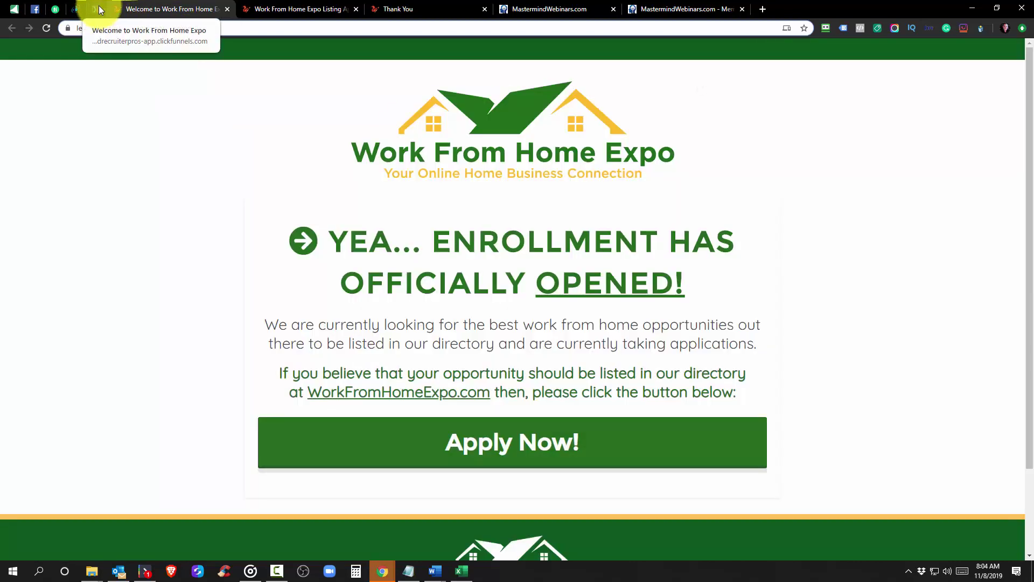
left_click(99, 6)
Review the On Submit redirect URL in the page's General settings
mouse_move(162, 54)
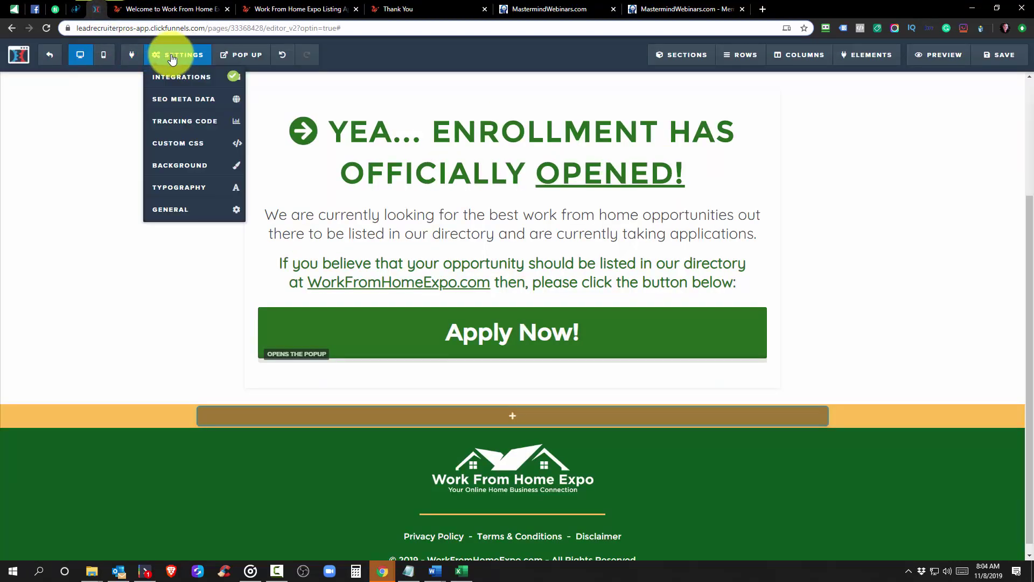
left_click(169, 211)
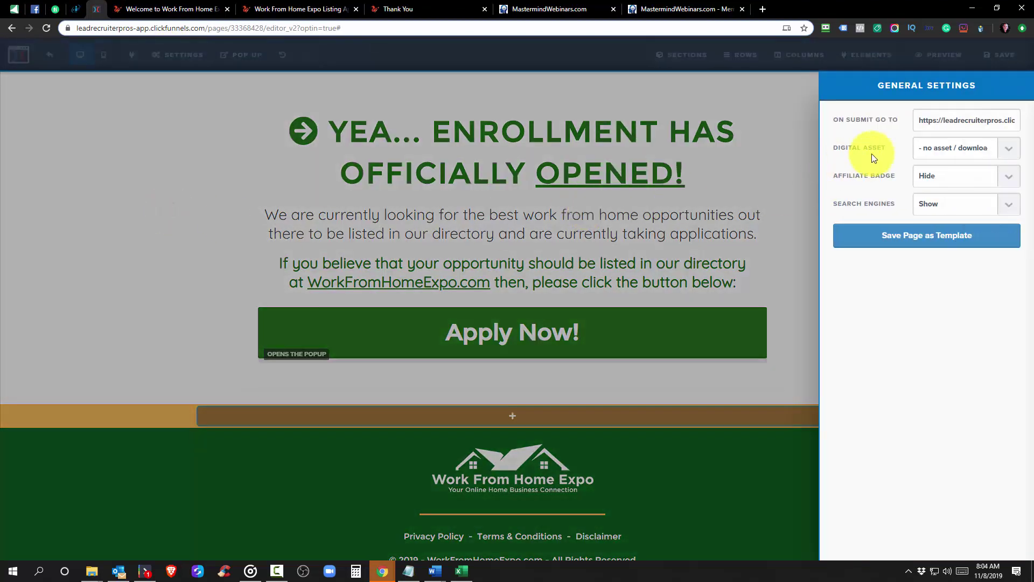
left_click_drag(930, 121, 1014, 120)
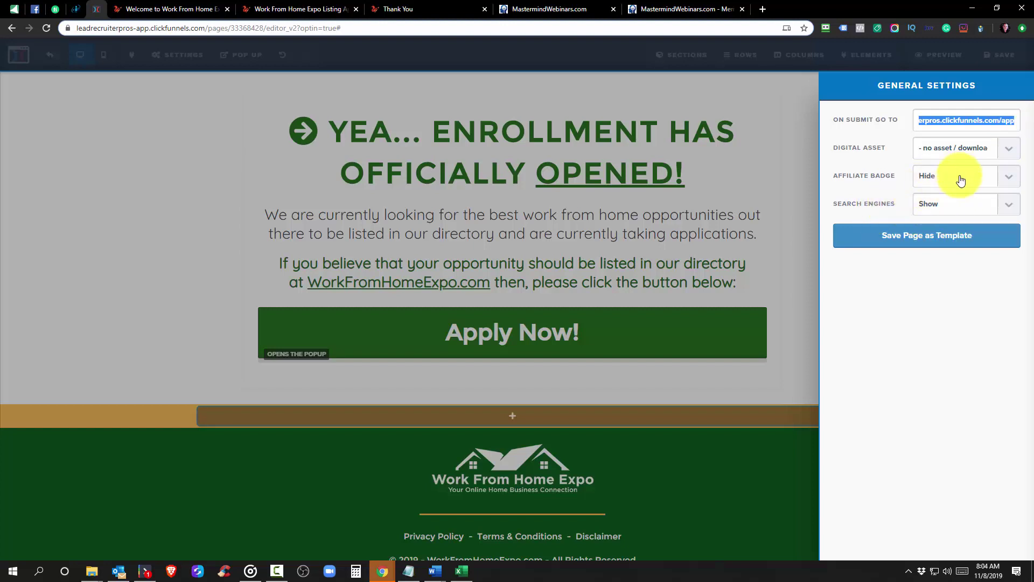
left_click(808, 177)
Check the Tracking Code, then save the page so updates go live at 08:05 AM
mouse_move(193, 56)
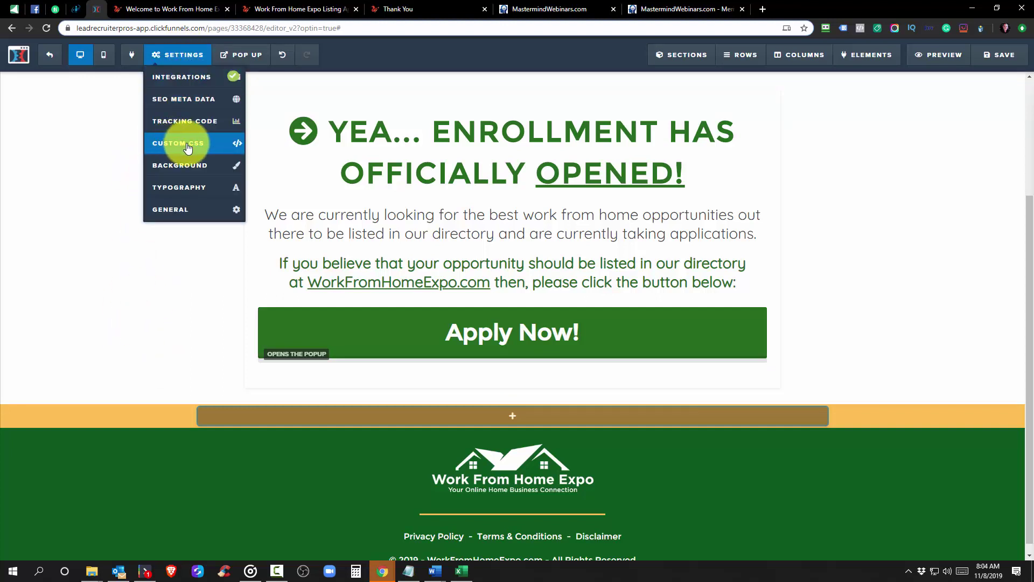
left_click(189, 134)
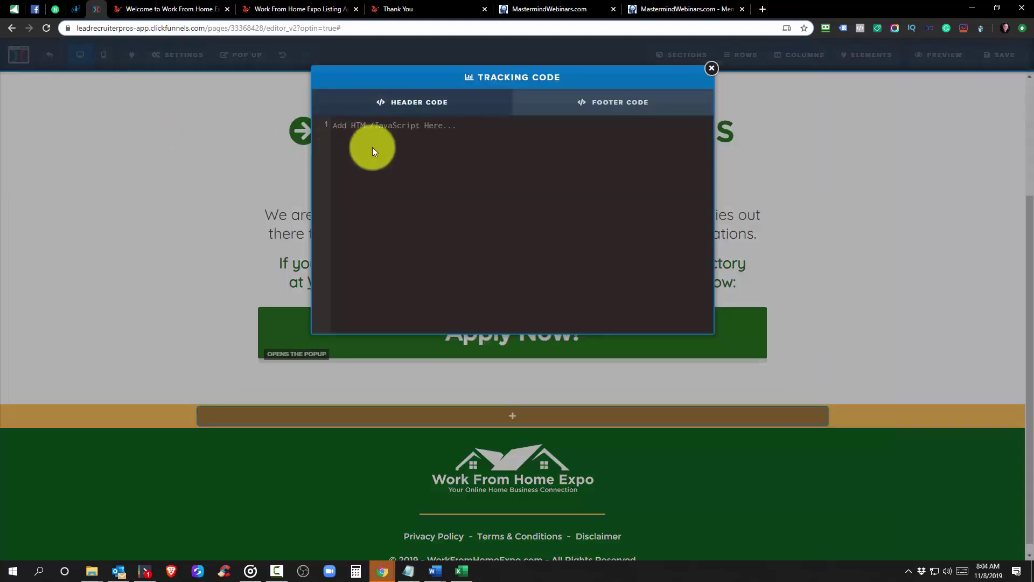
left_click(712, 70)
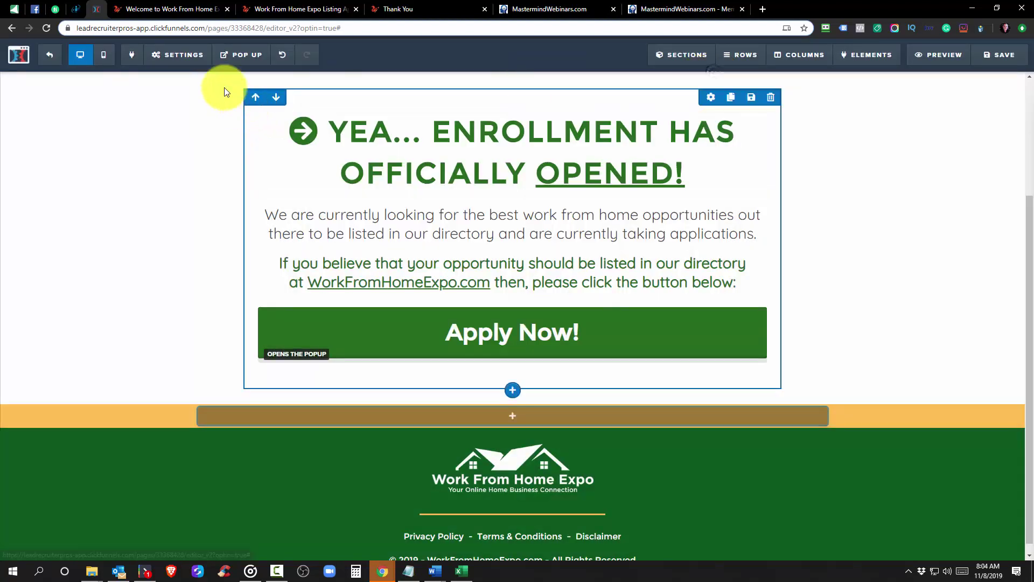
left_click(177, 55)
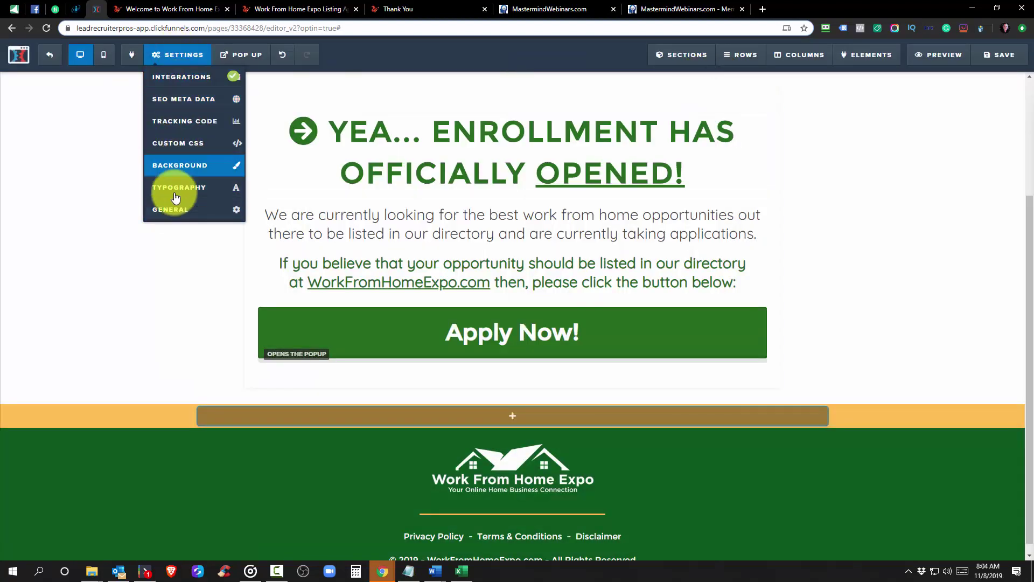
left_click(994, 65)
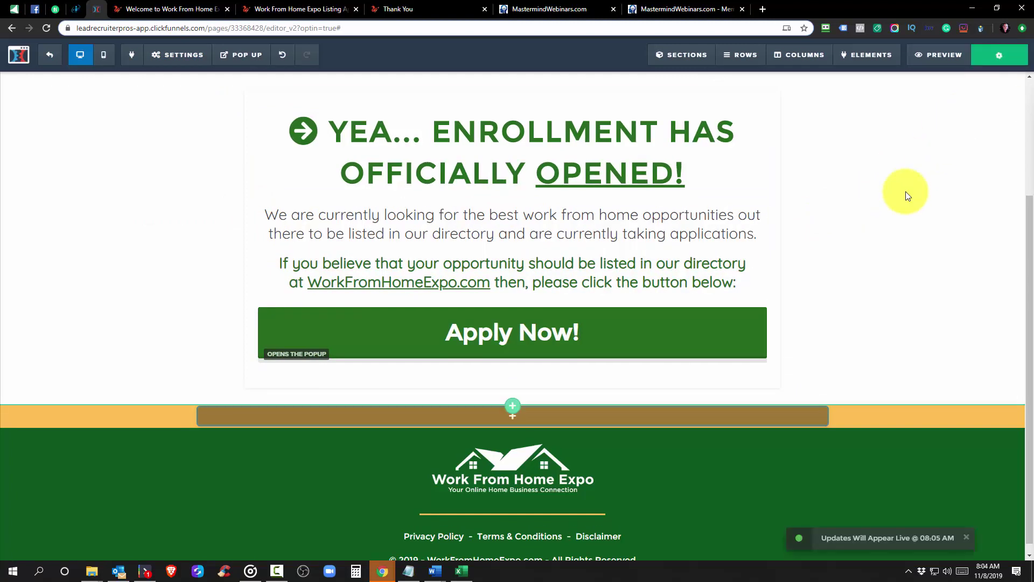
Preview the live WFHE Listing Application form, trying the First Name and Last Name fields
scroll(908, 195, "up", 3)
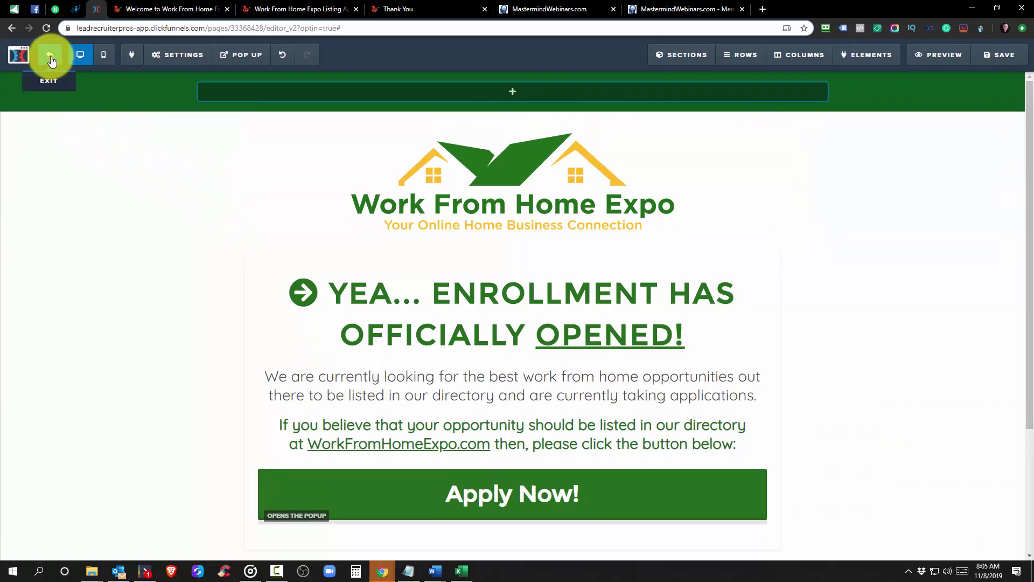
left_click(141, 8)
left_click(319, 8)
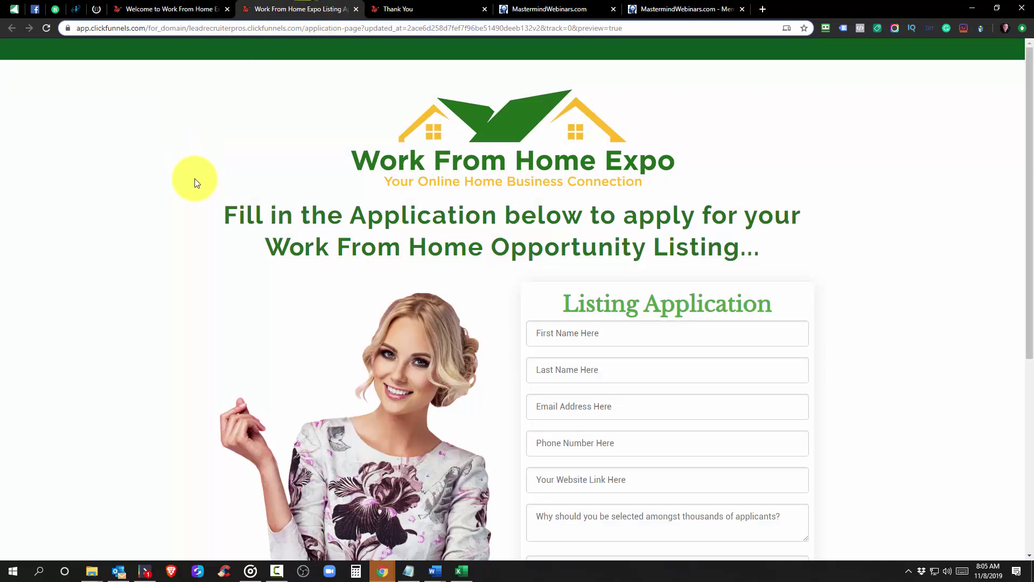
left_click(574, 331)
left_click(554, 375)
scroll(556, 372, "down", 4)
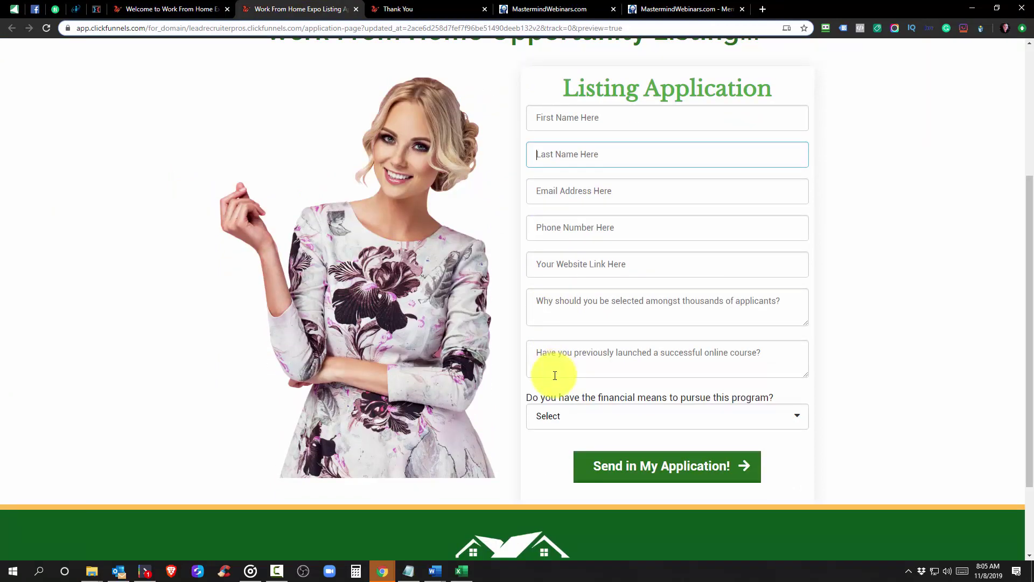
scroll(558, 372, "up", 5)
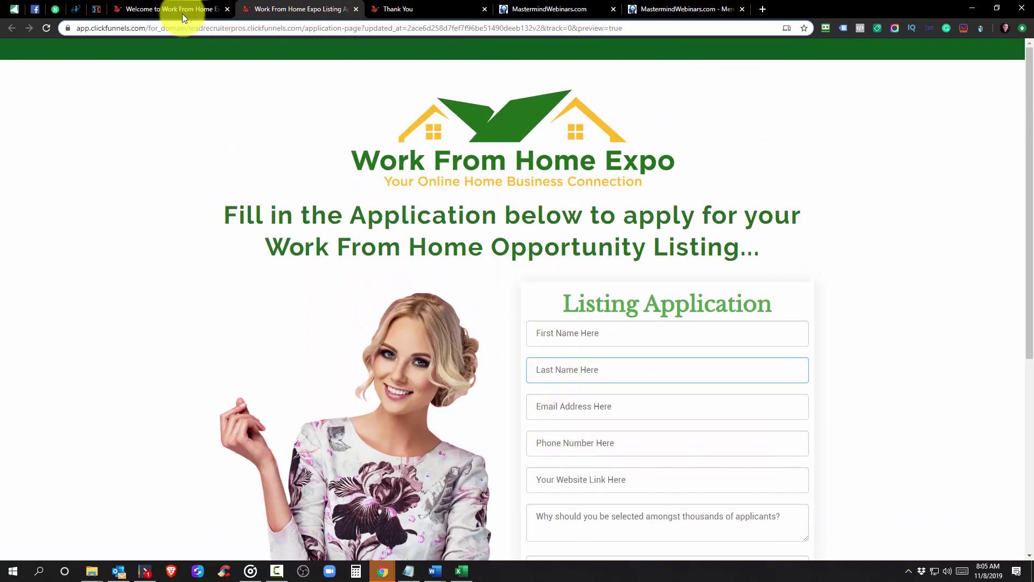
Compare the live home and application pages, then return to the funnel steps overview
left_click(177, 10)
left_click(257, 10)
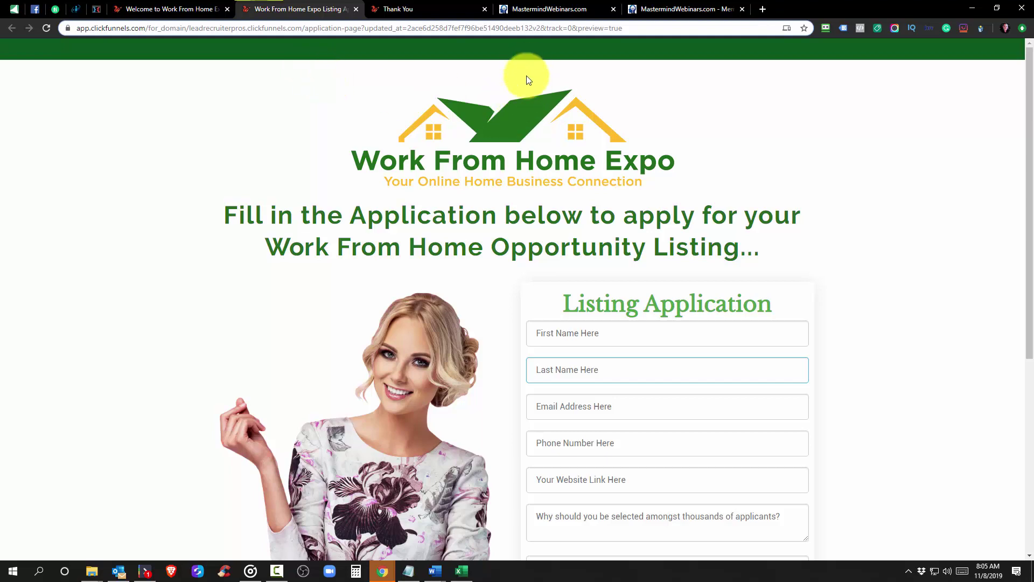
left_click(207, 9)
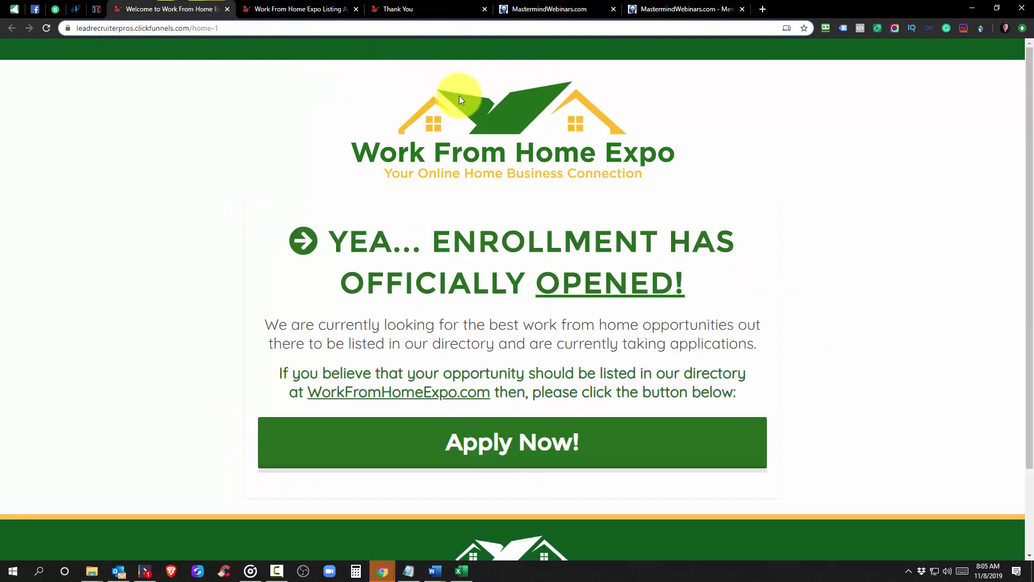
left_click(269, 9)
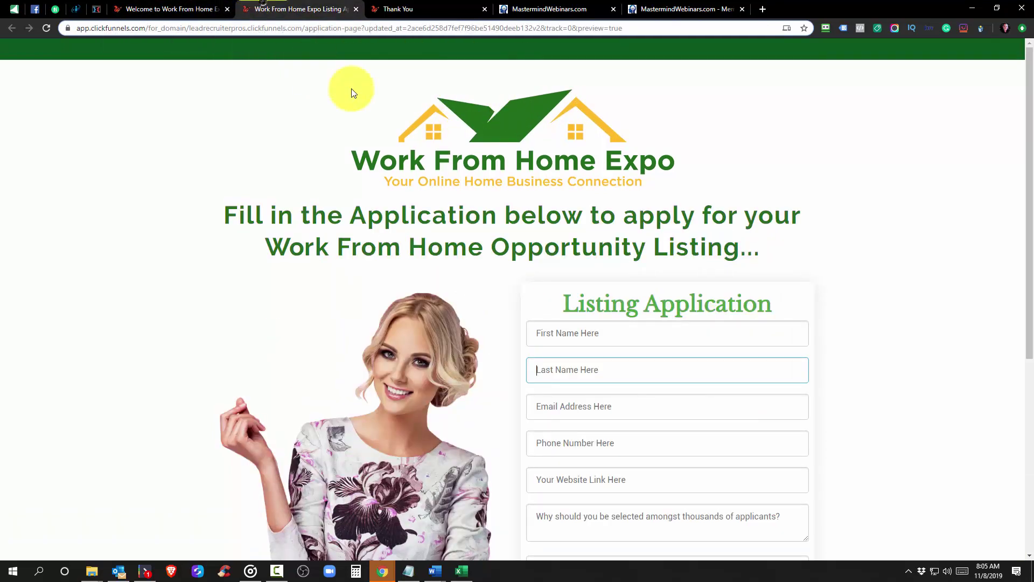
left_click(96, 10)
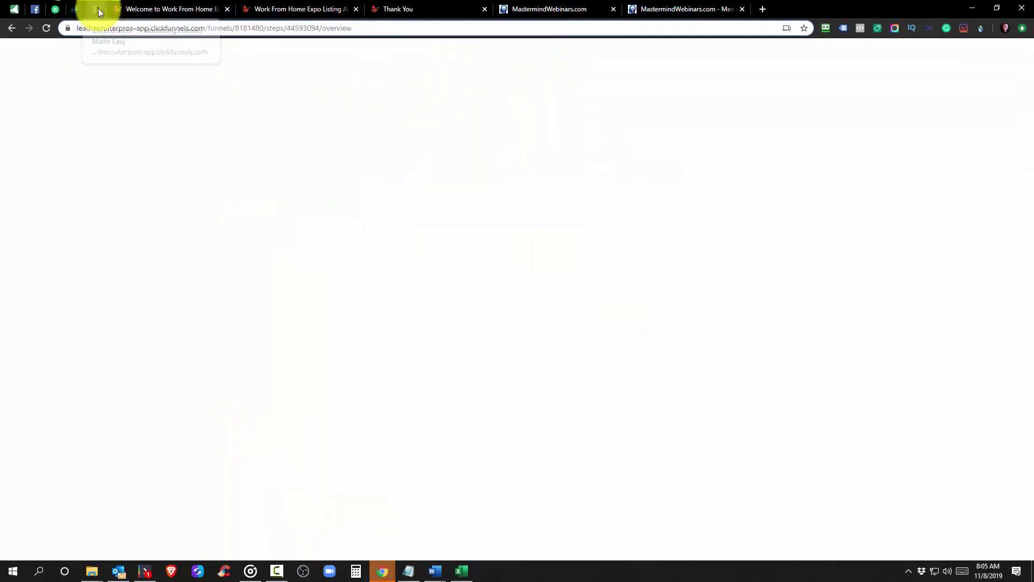
Open the WFHE Application page in the editor and inspect the logo section and row settings
left_click(266, 244)
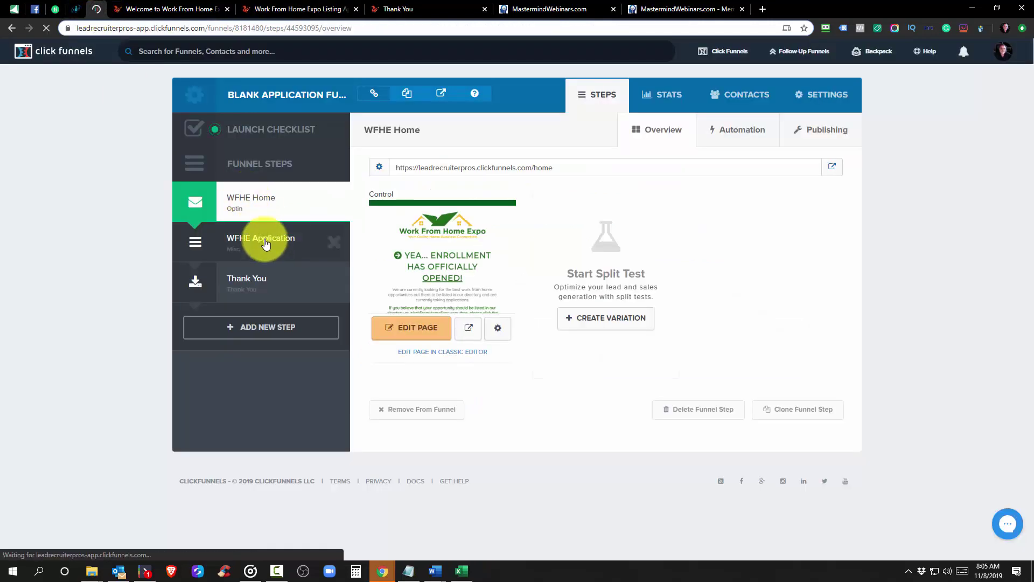
left_click(419, 332)
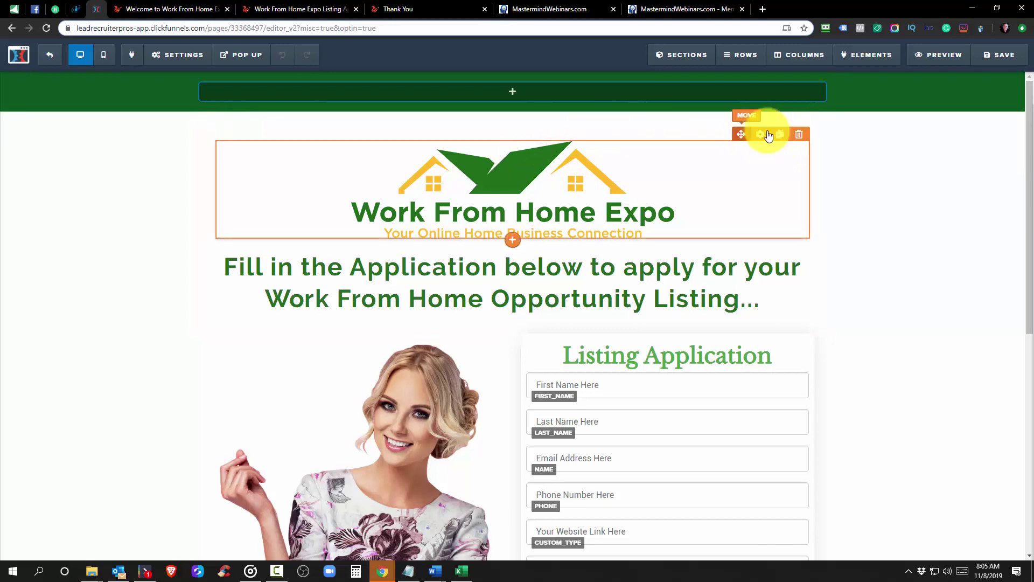
left_click(1012, 124)
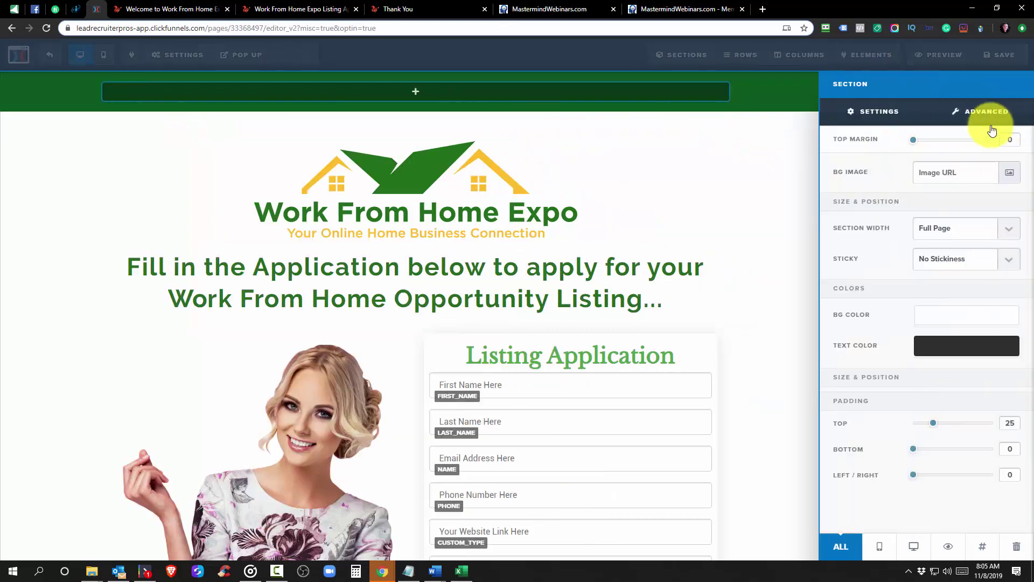
left_click(722, 163)
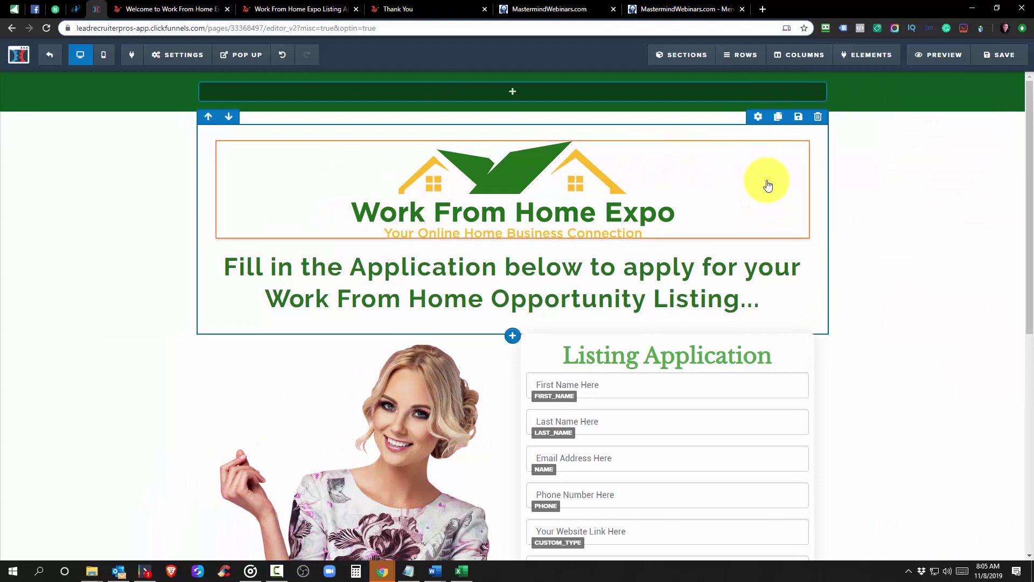
left_click(757, 114)
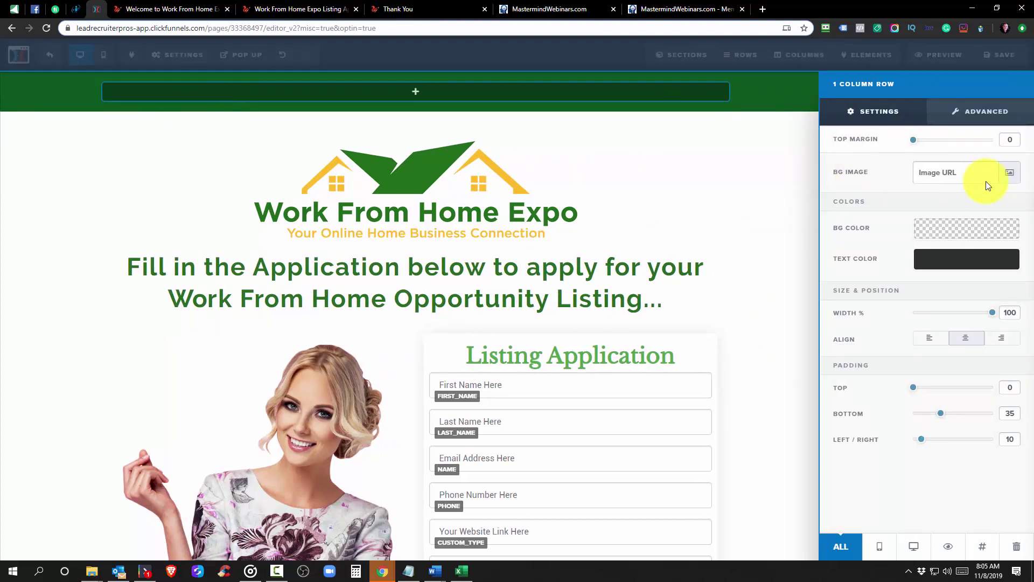
left_click(718, 222)
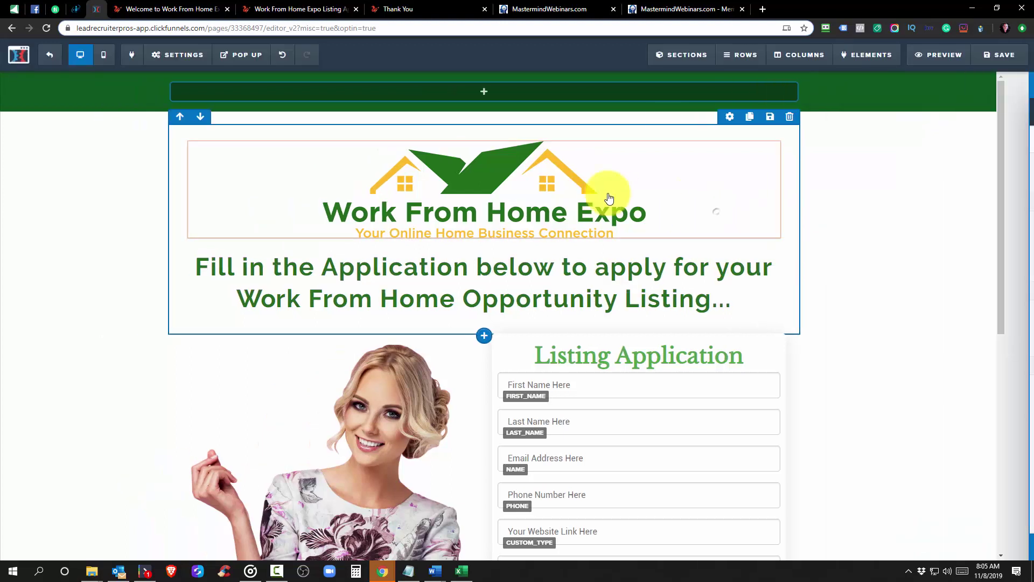
Lower the logo image's Top Margin to 5 and save the page
left_click(760, 135)
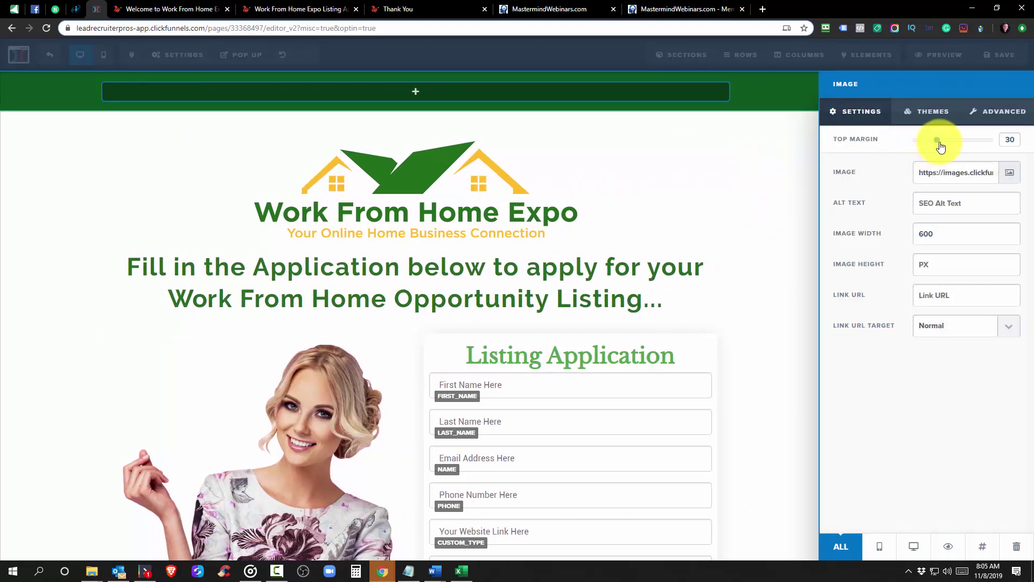
left_click_drag(936, 145, 912, 146)
left_click(722, 173)
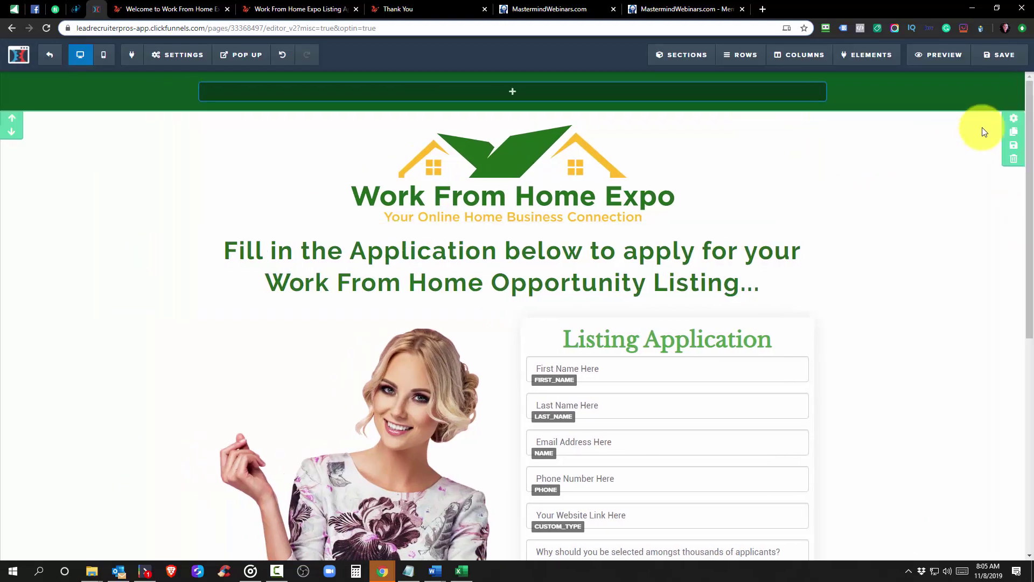
left_click(1005, 54)
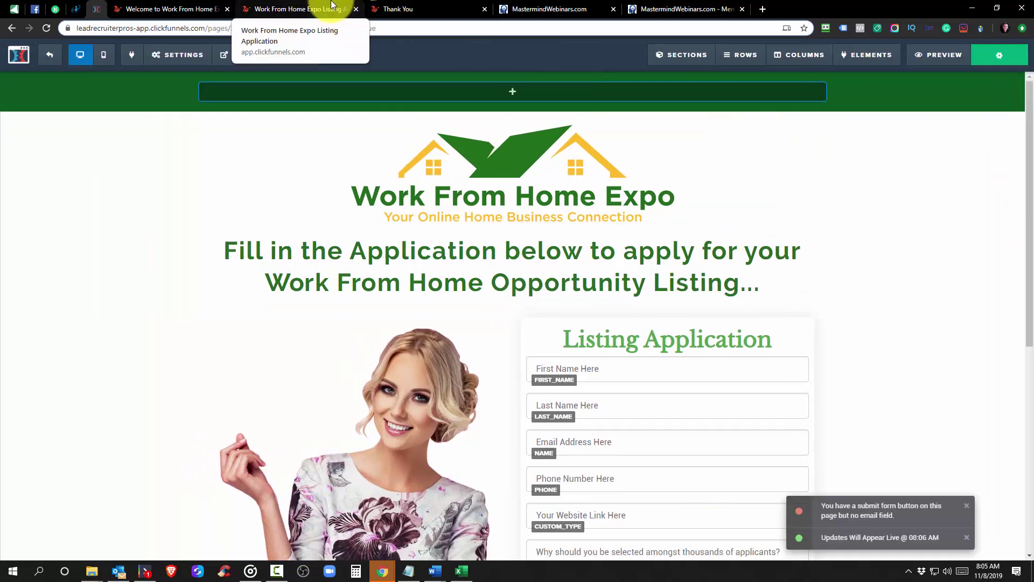
Reload the live application page to confirm the higher logo, then select the WFHE Home step
left_click(318, 9)
left_click(45, 27)
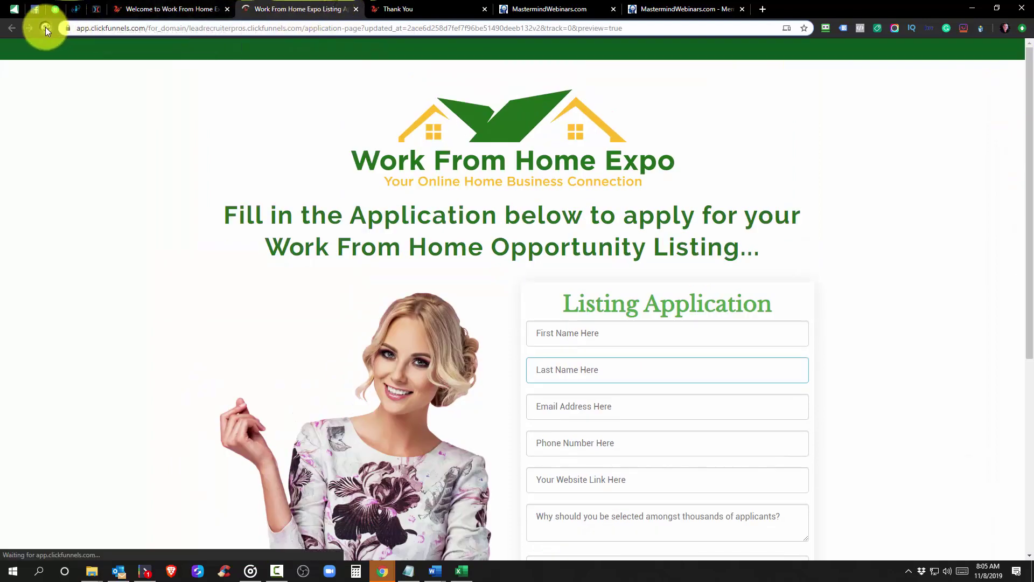
left_click(137, 6)
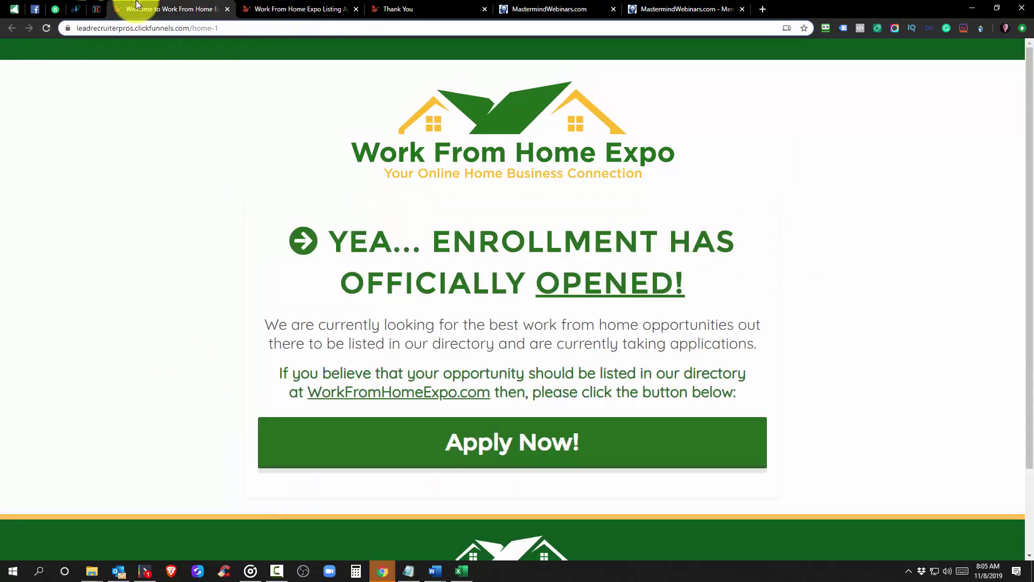
left_click(95, 9)
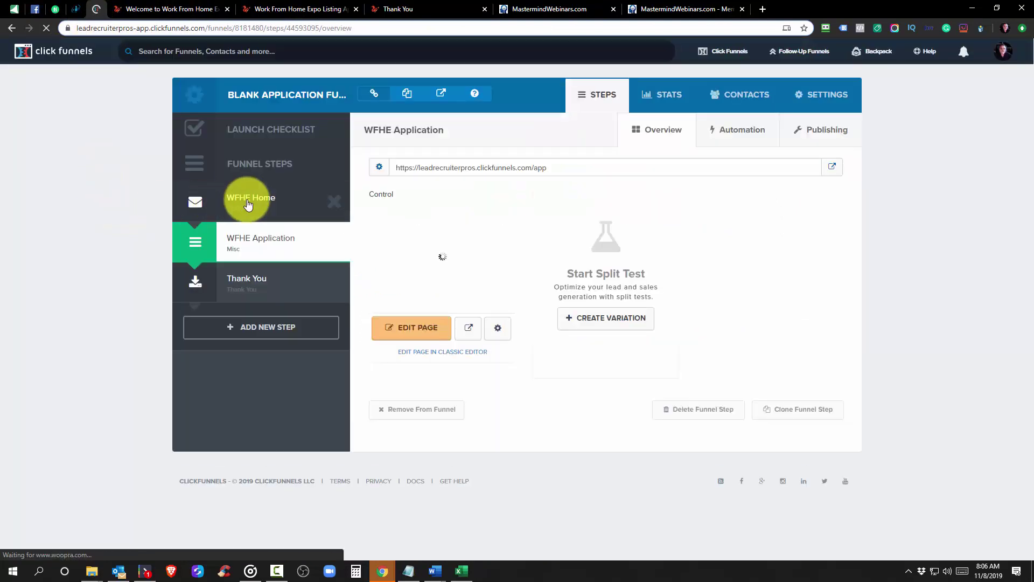
left_click(247, 203)
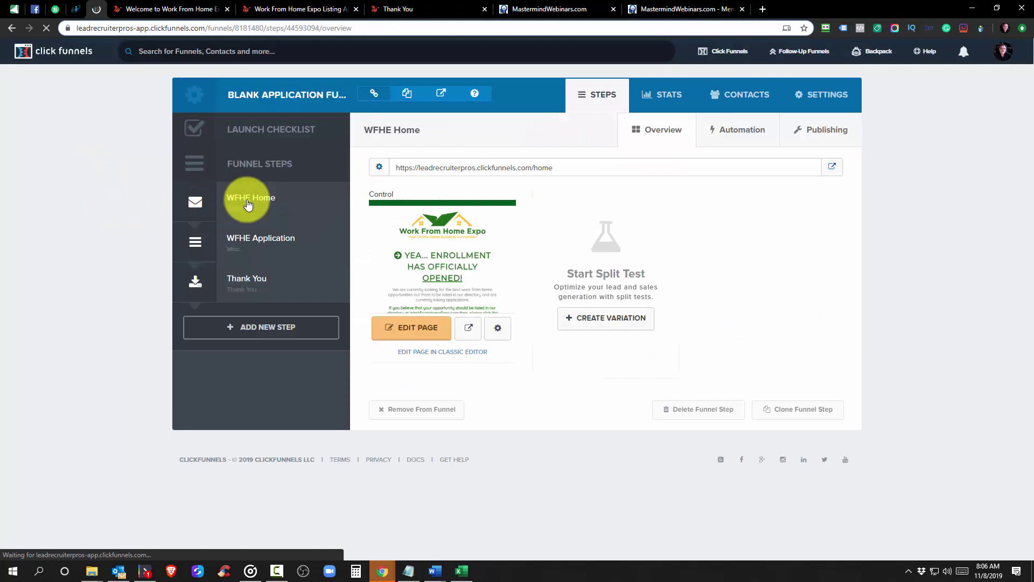
Edit WFHE Home and check that its logo image and logo row both have 0 top margin
left_click(416, 333)
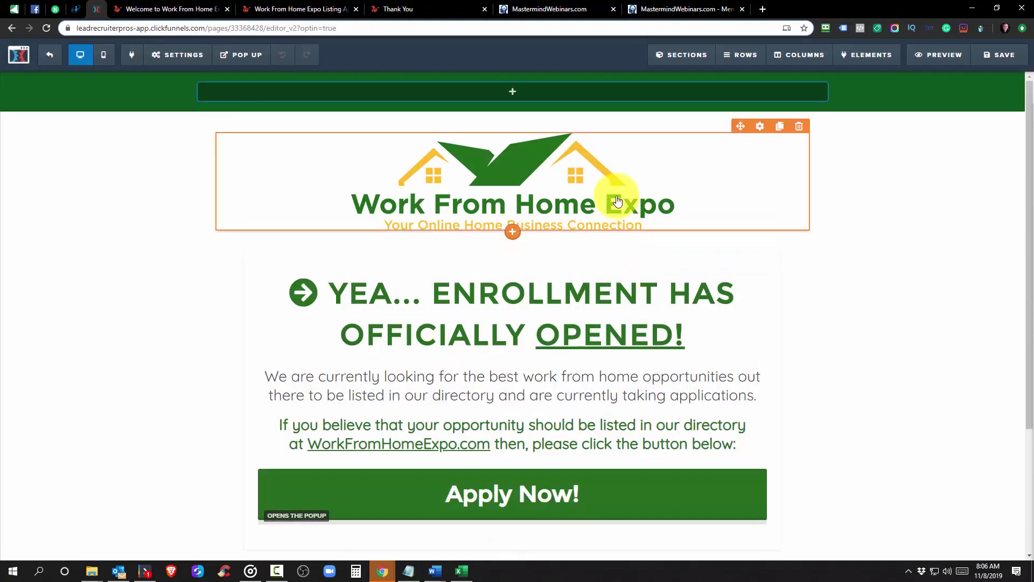
left_click(765, 127)
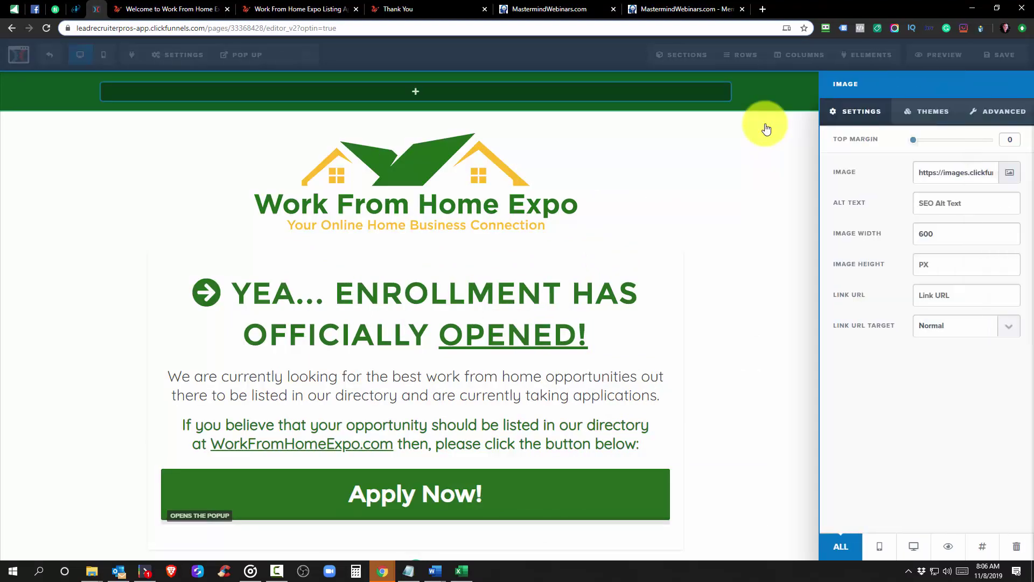
left_click(778, 173)
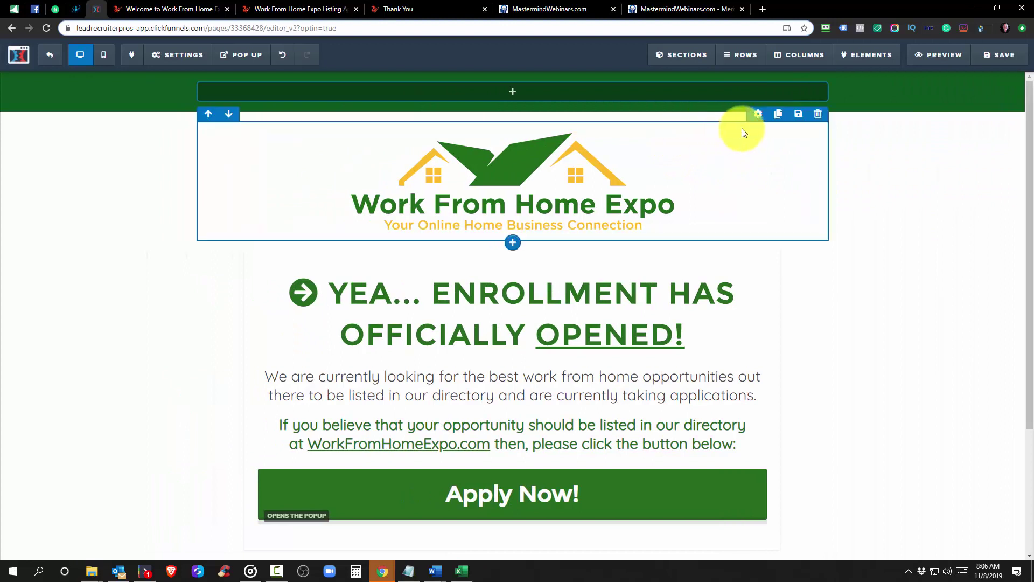
left_click(759, 115)
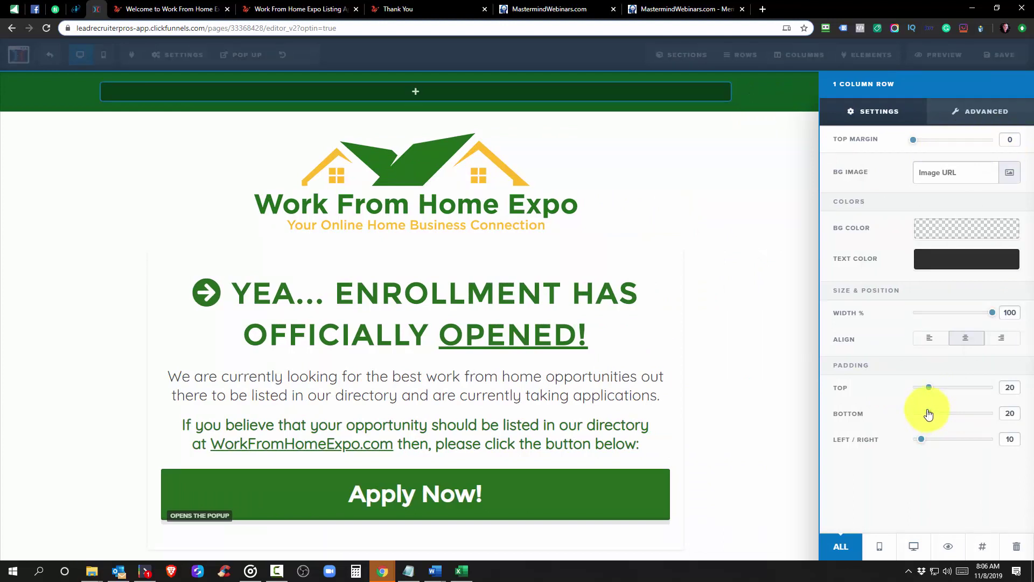
left_click(727, 242)
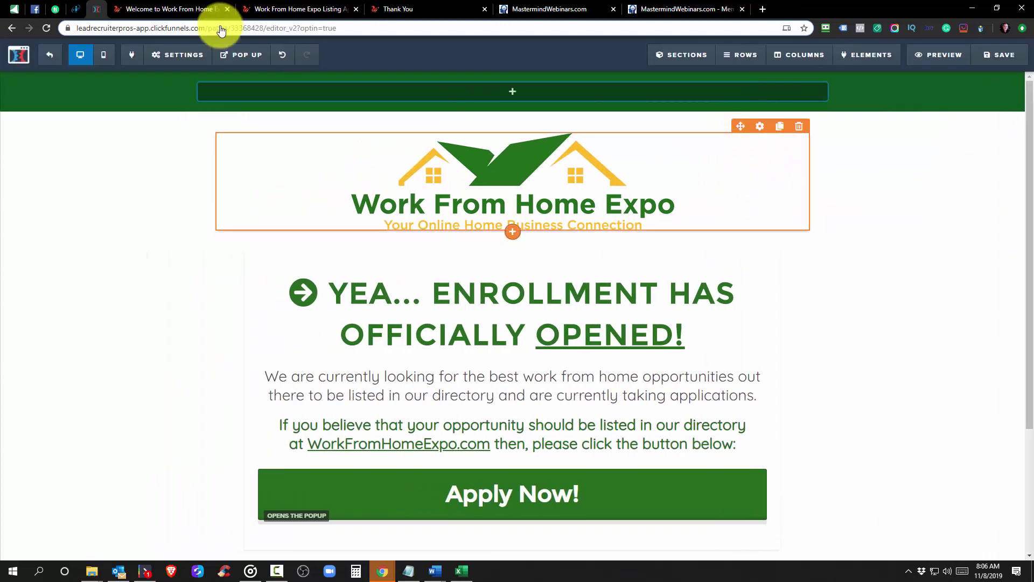
Leave the home page editor, open WFHE Application in a new tab, and switch to it
left_click(50, 56)
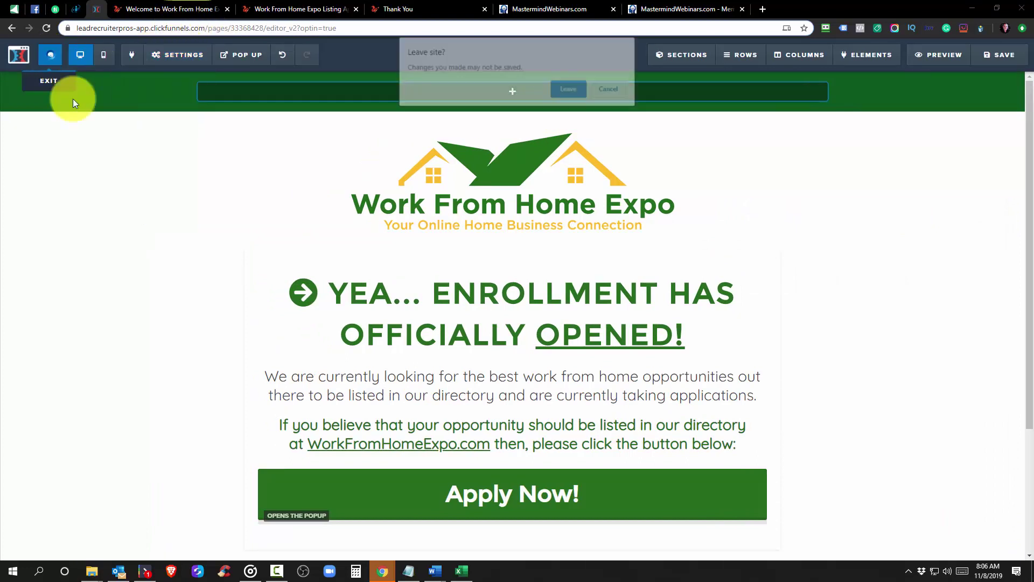
left_click(569, 90)
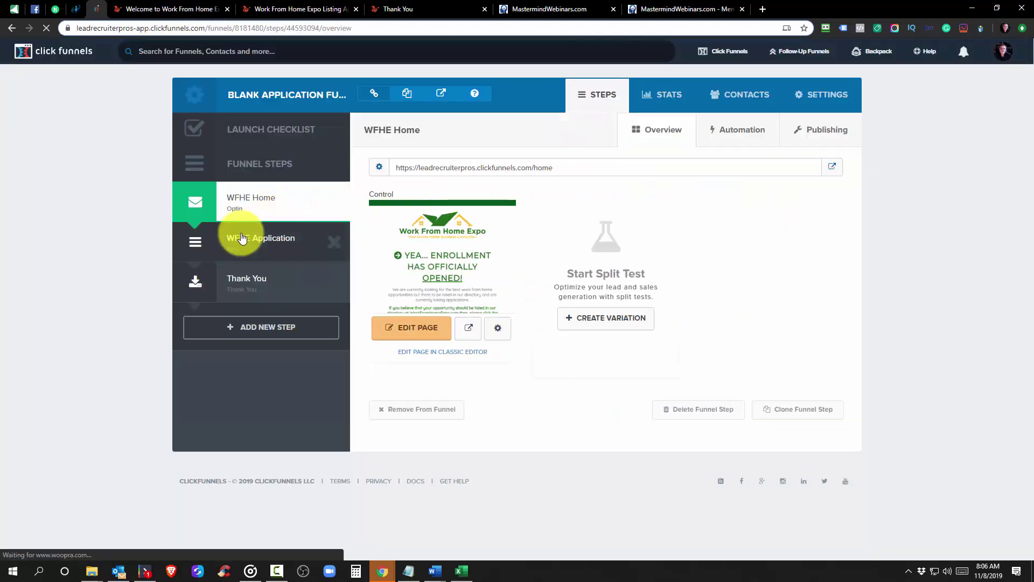
right_click(241, 237)
left_click(257, 247)
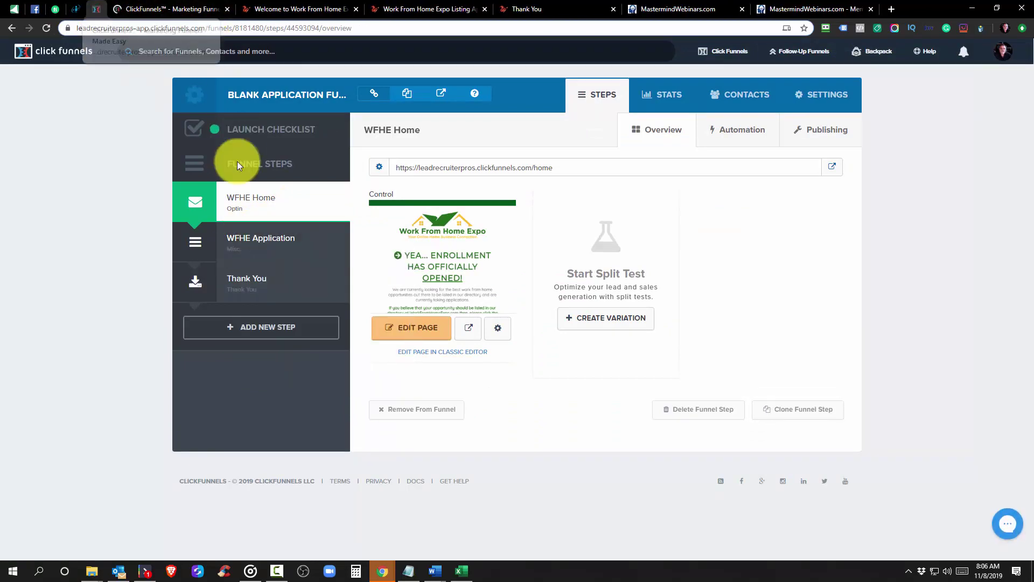
left_click(419, 317)
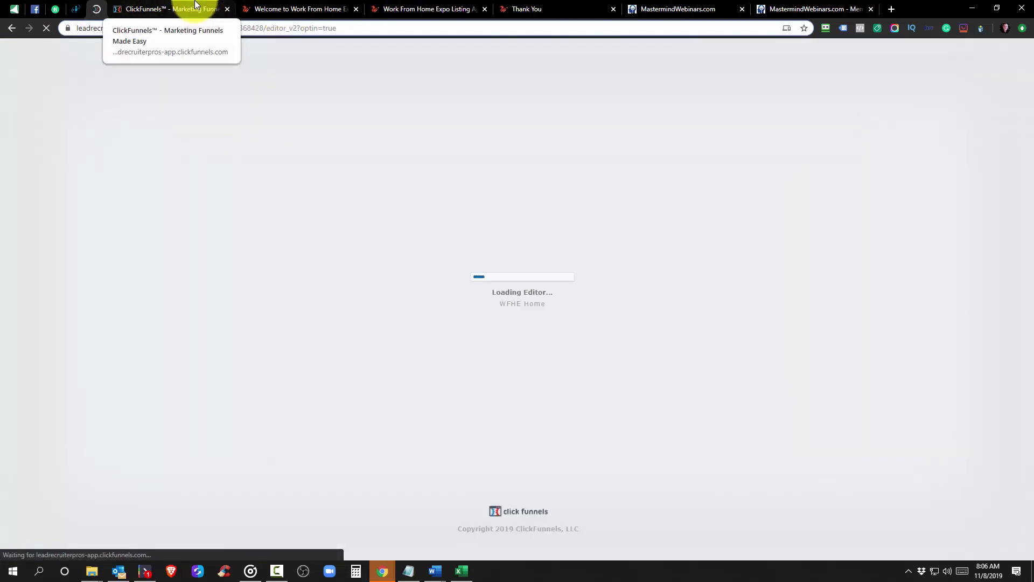
left_click(196, 6)
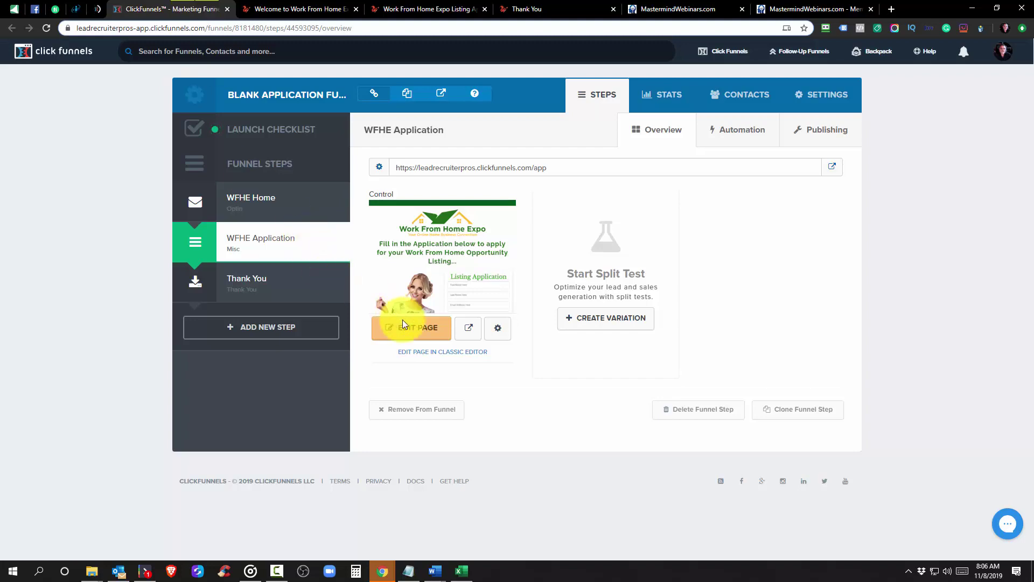
Open the application page in the editor and verify the enrollment logo's Image Width is 600
left_click(415, 334)
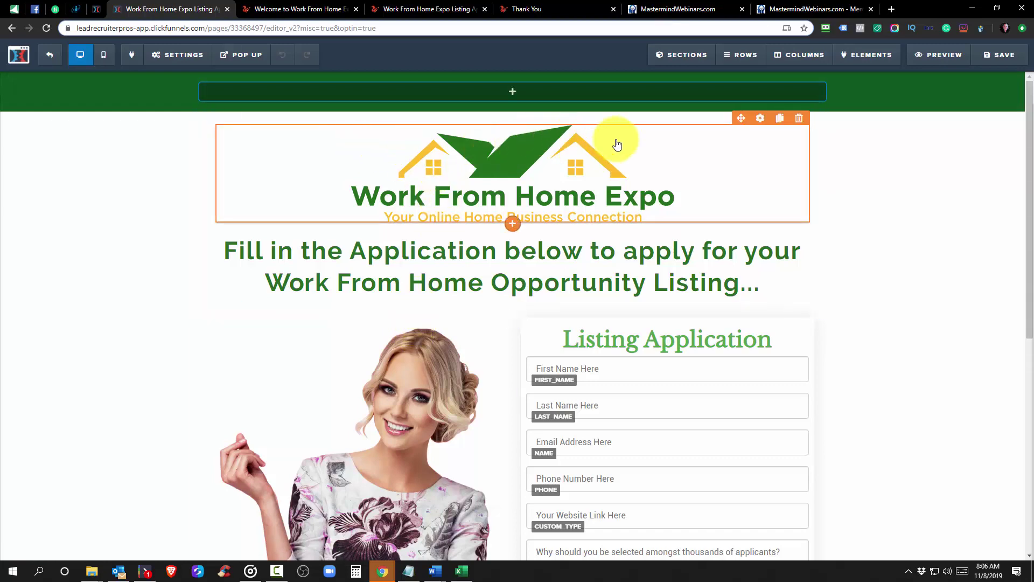
left_click(95, 9)
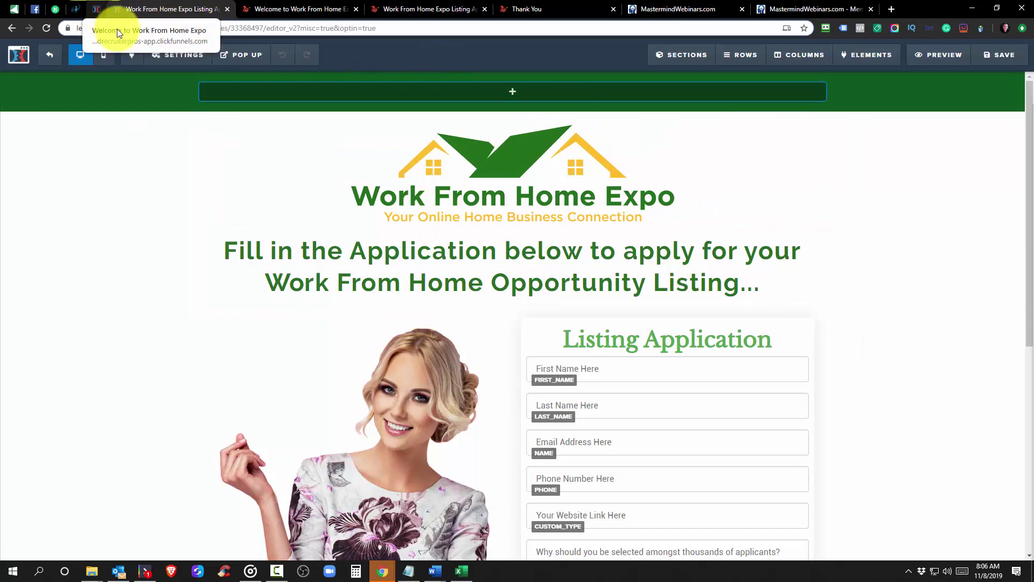
left_click(599, 178)
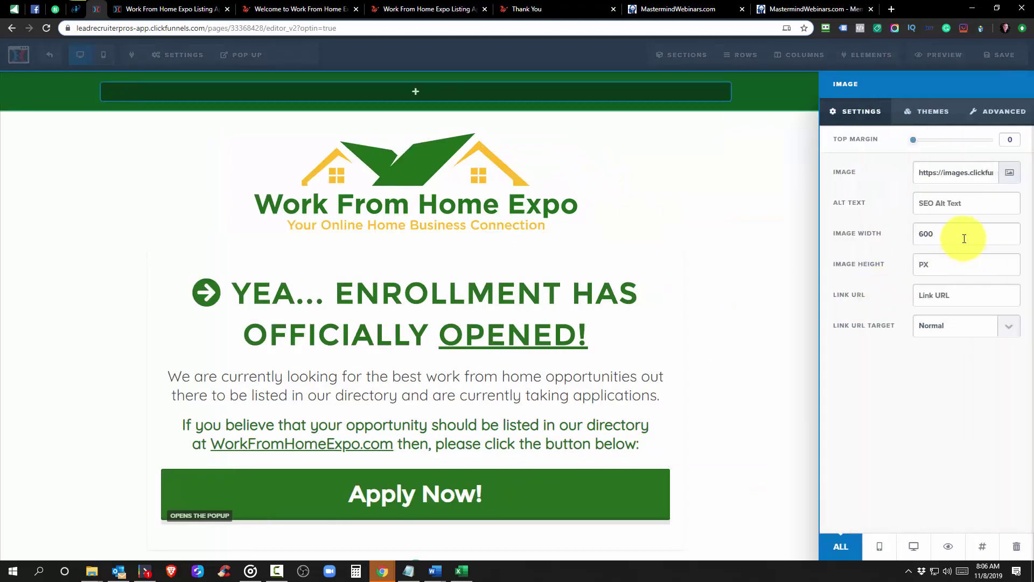
left_click(964, 239)
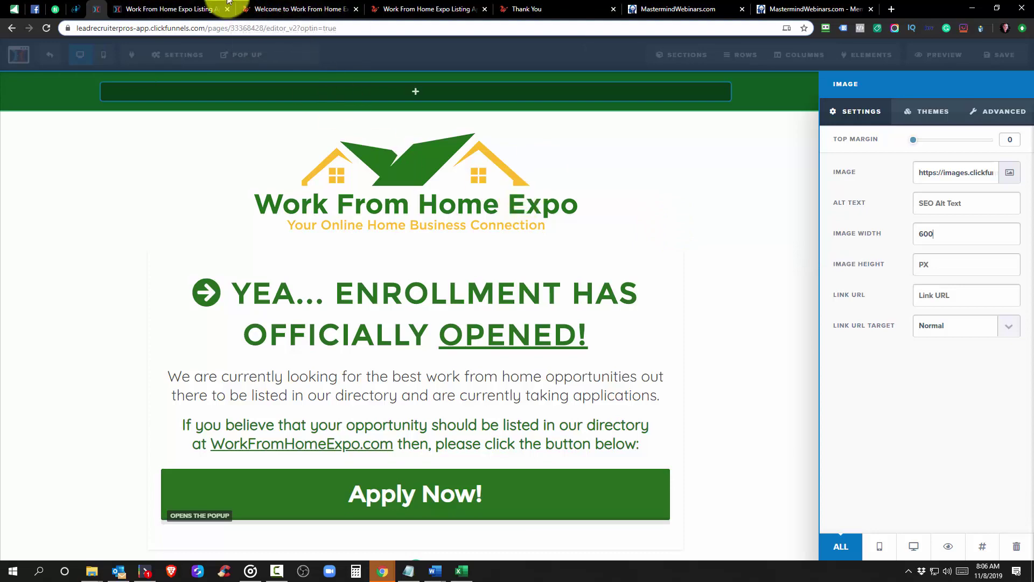
Check the application page logo's width, then recheck the enrollment logo and close its panel
left_click(151, 6)
left_click(605, 173)
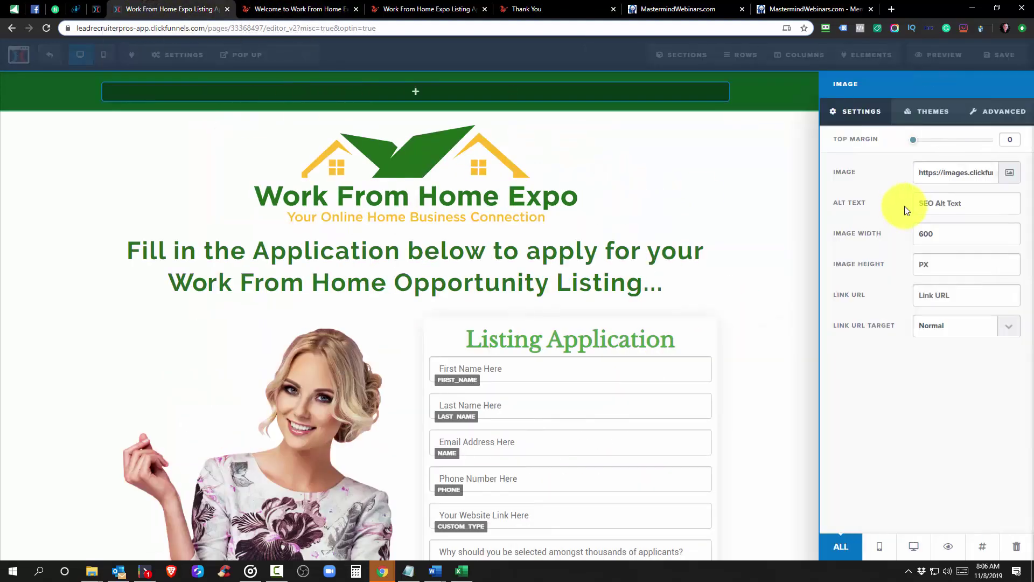
left_click(699, 184)
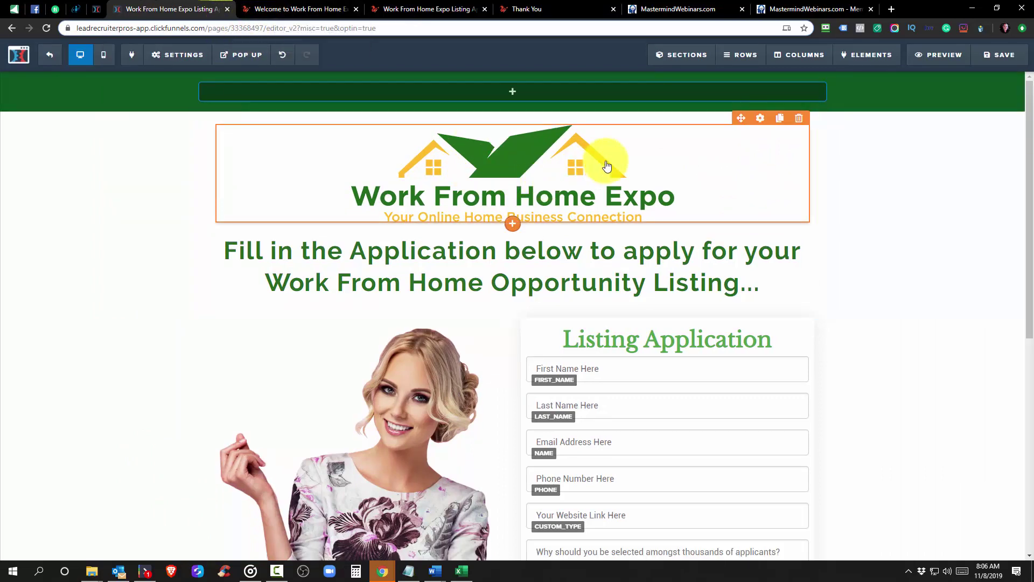
left_click(756, 123)
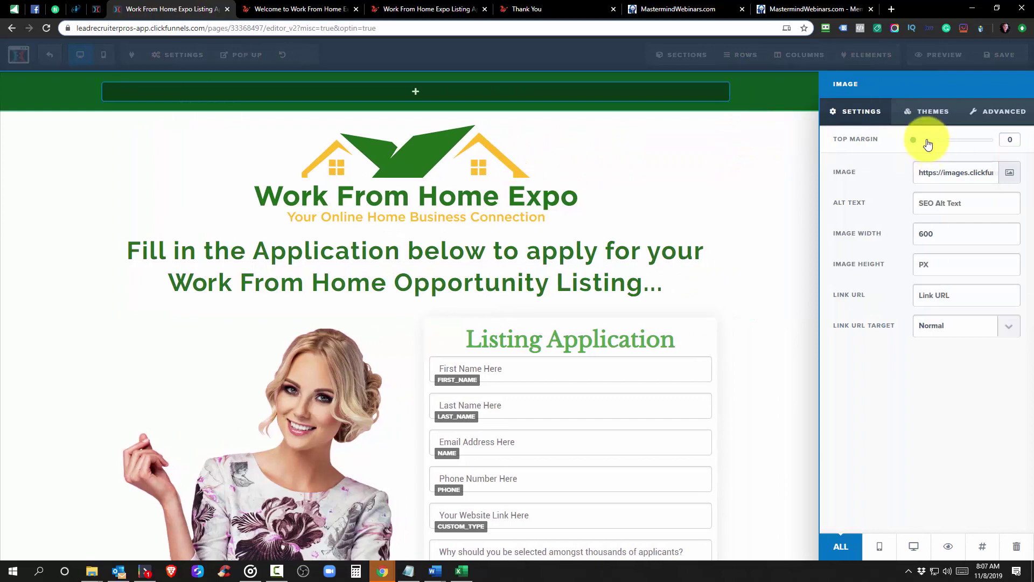
left_click(96, 9)
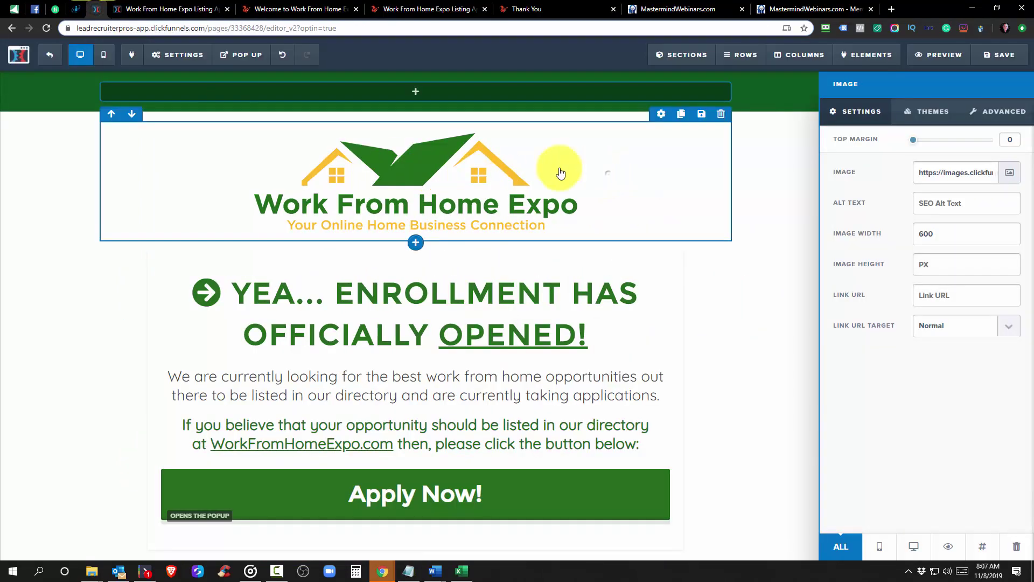
left_click(760, 128)
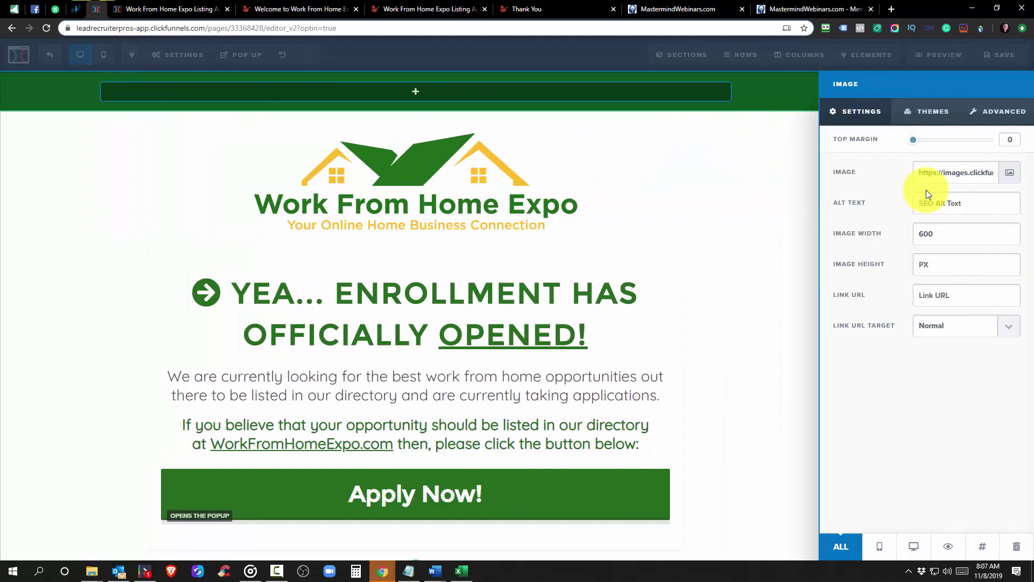
left_click(765, 214)
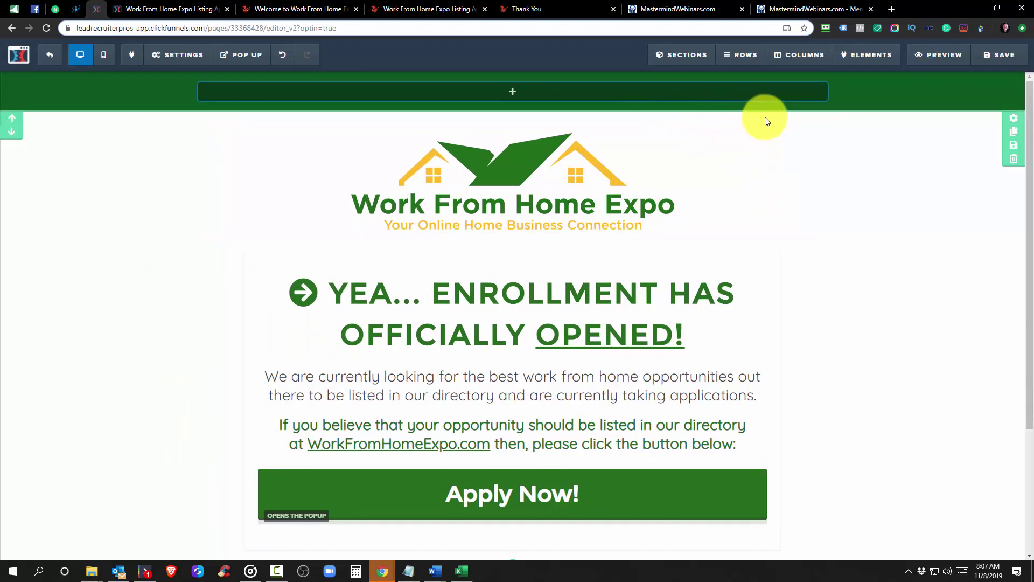
Set the application page's top row Padding Top and Bottom to 20, matching the enrollment row
left_click(758, 116)
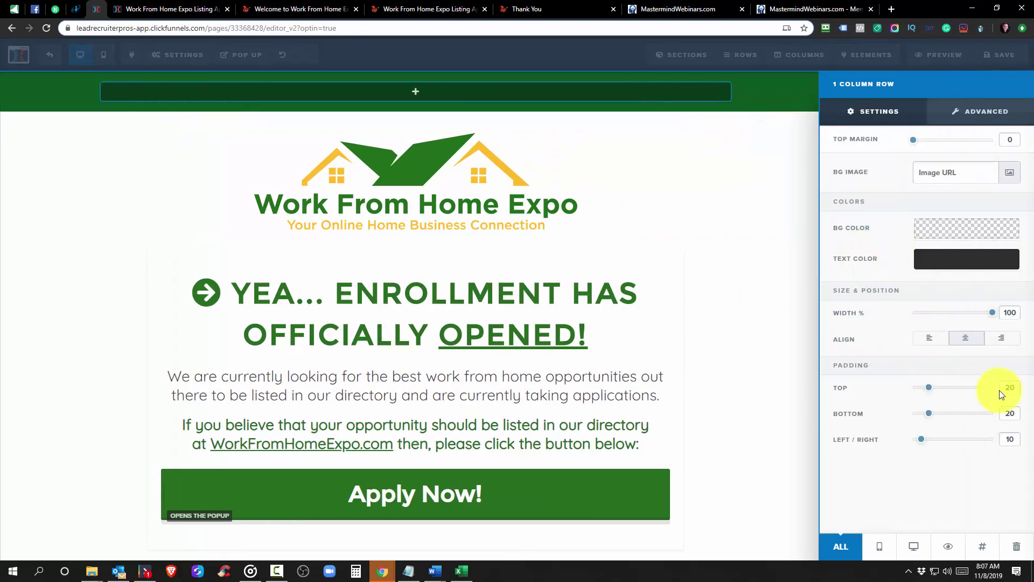
left_click(162, 9)
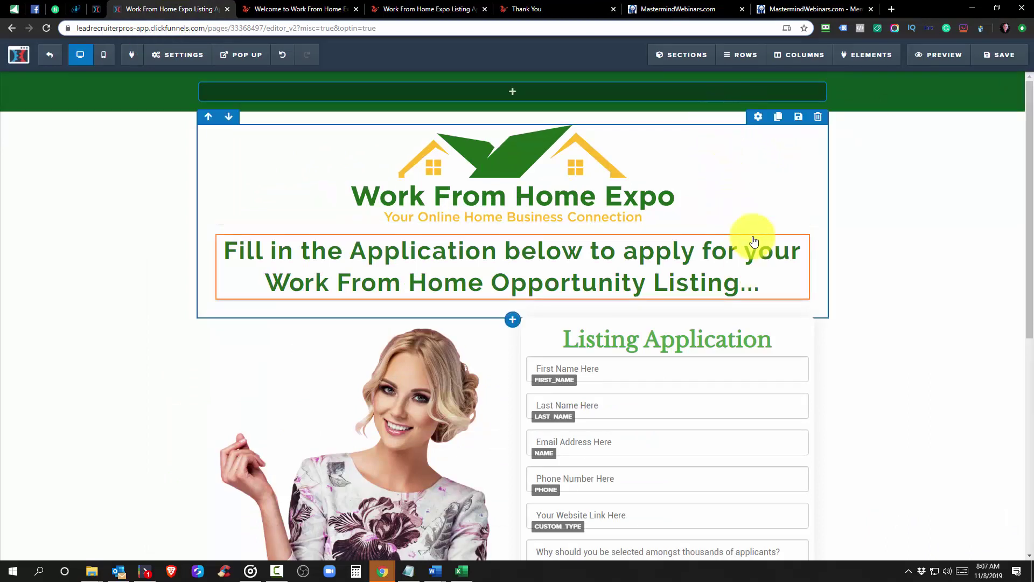
left_click(757, 118)
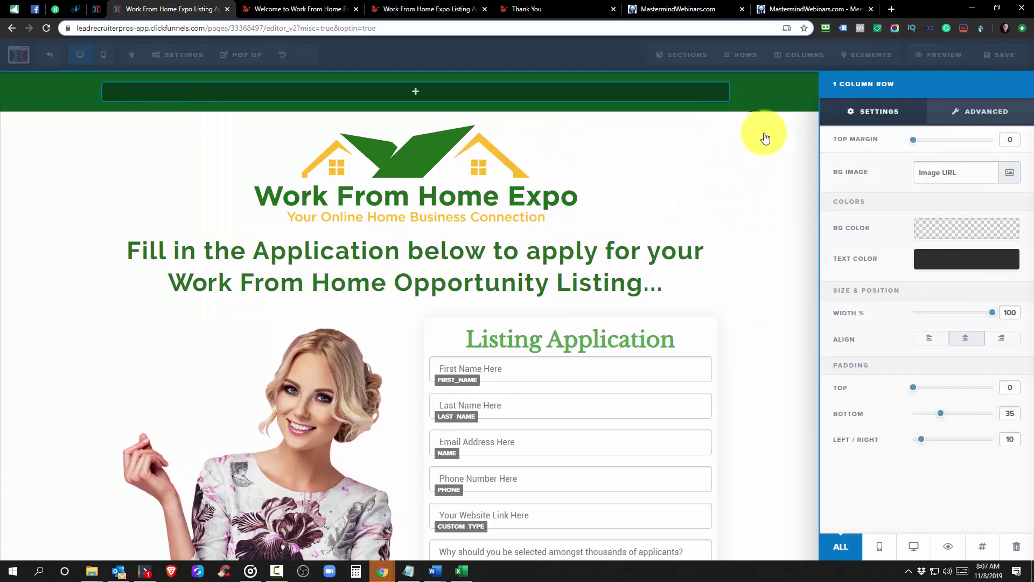
left_click(1013, 388)
type("20")
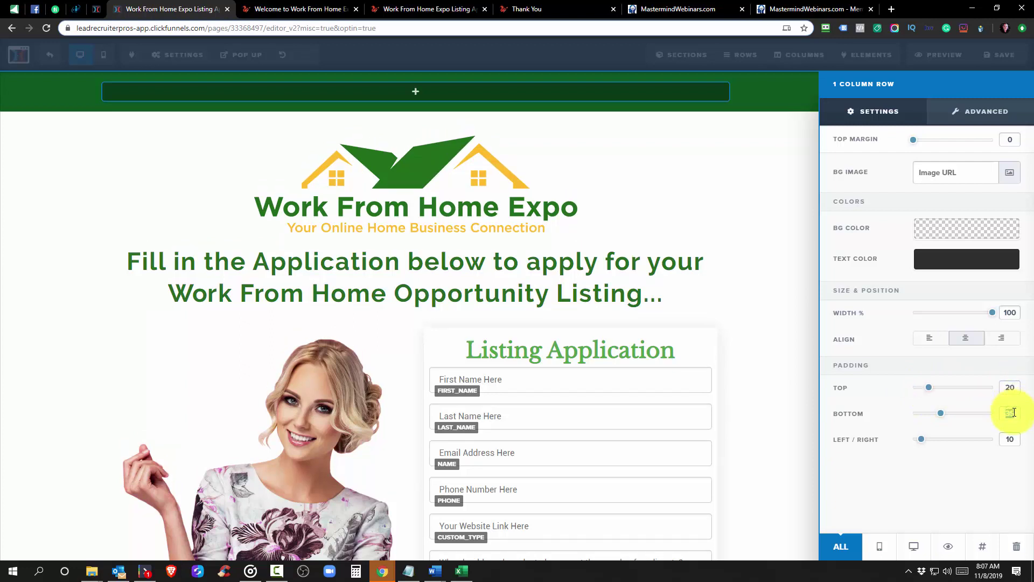
left_click(1013, 412)
type("20")
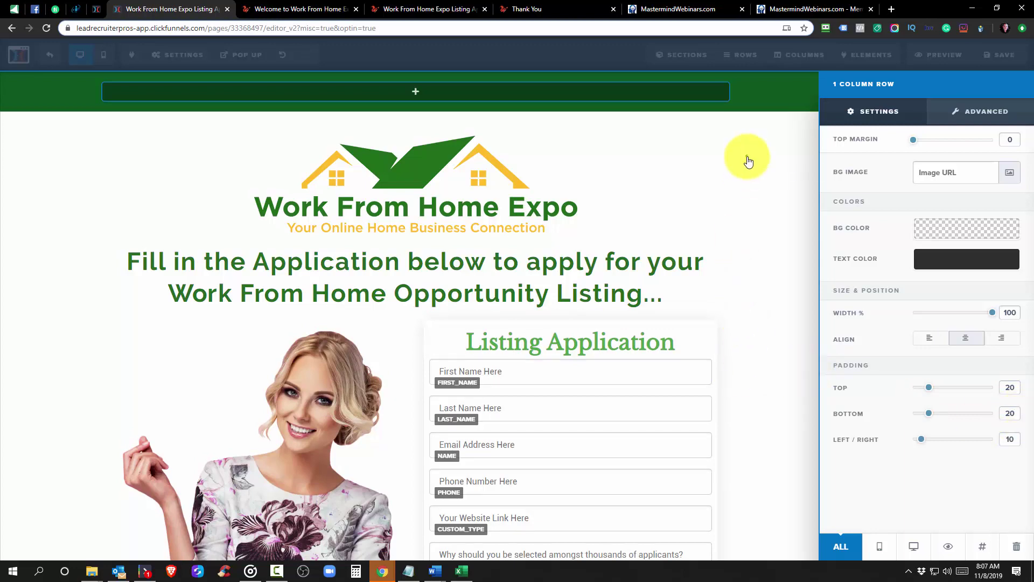
left_click(743, 157)
left_click(97, 9)
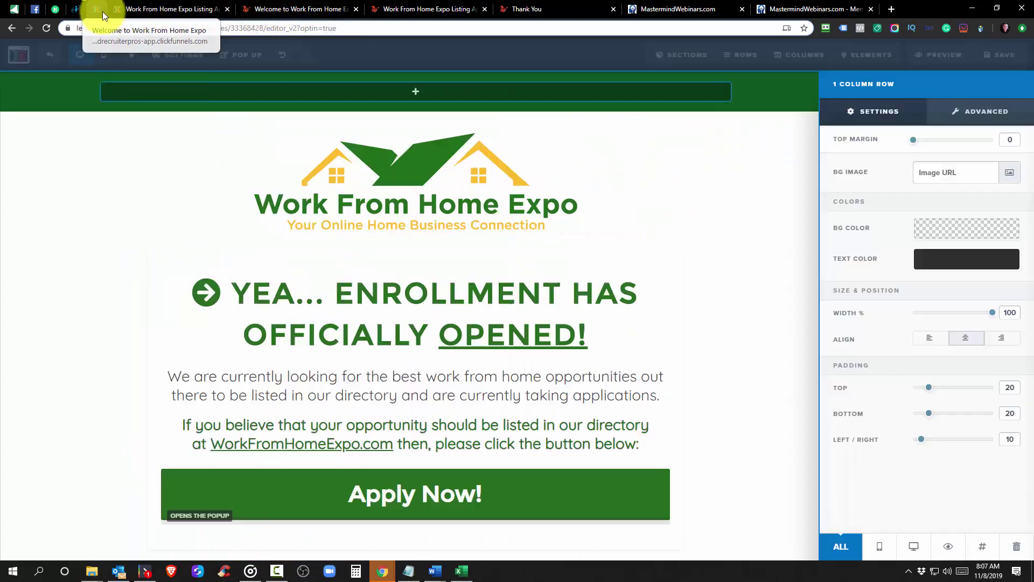
left_click(699, 186)
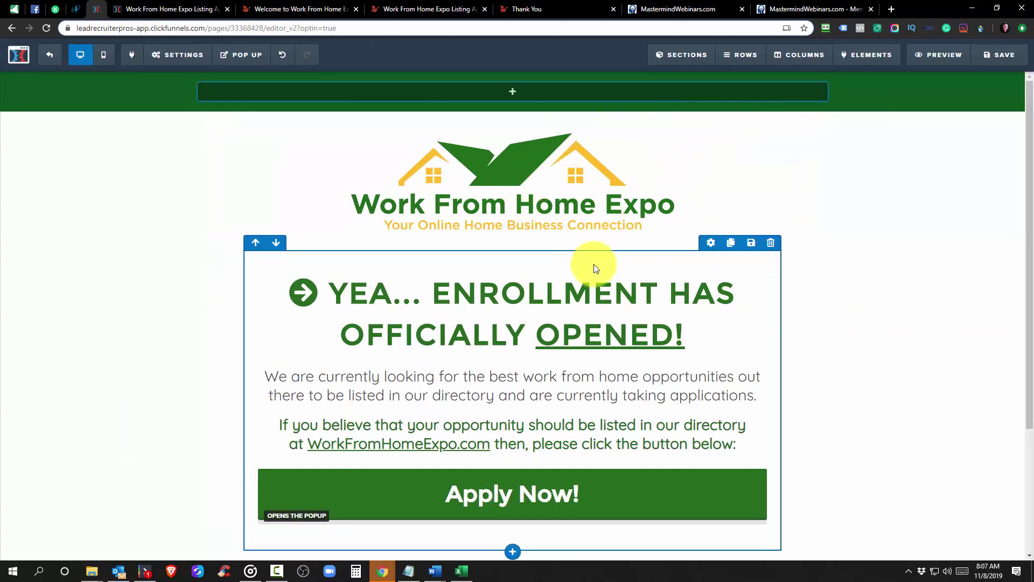
View the live welcome and application pages, then go back to the application page editor
left_click(272, 9)
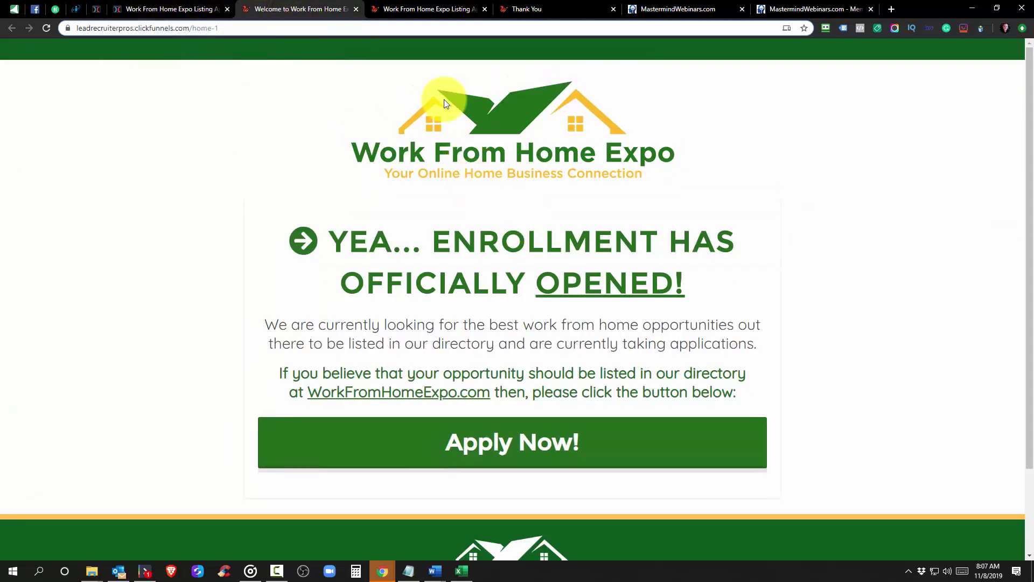
left_click_drag(419, 10, 293, 19)
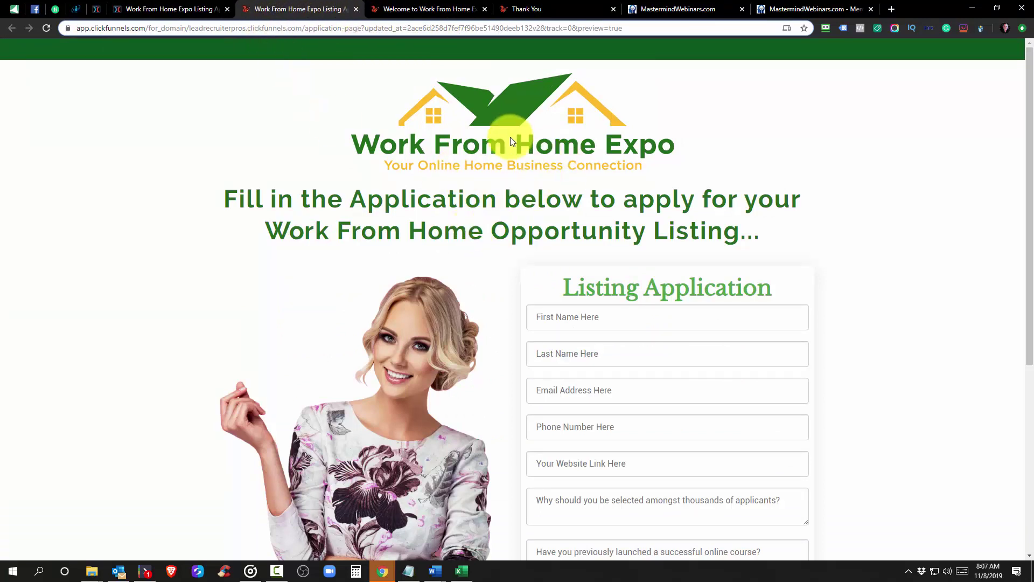
left_click(107, 14)
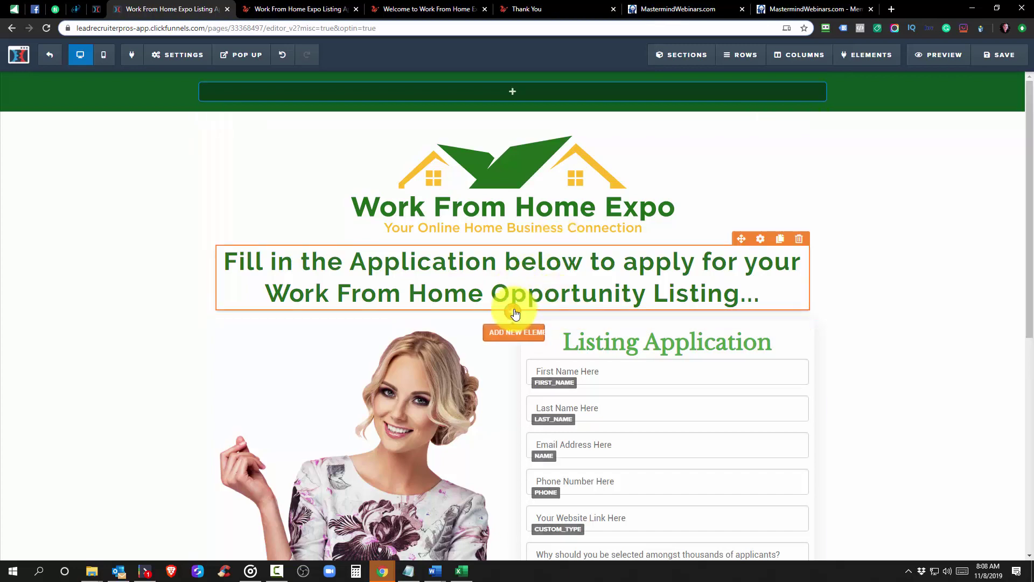
Add a 1 Column row under the heading and move 'Fill in the Application' into it
left_click(513, 324)
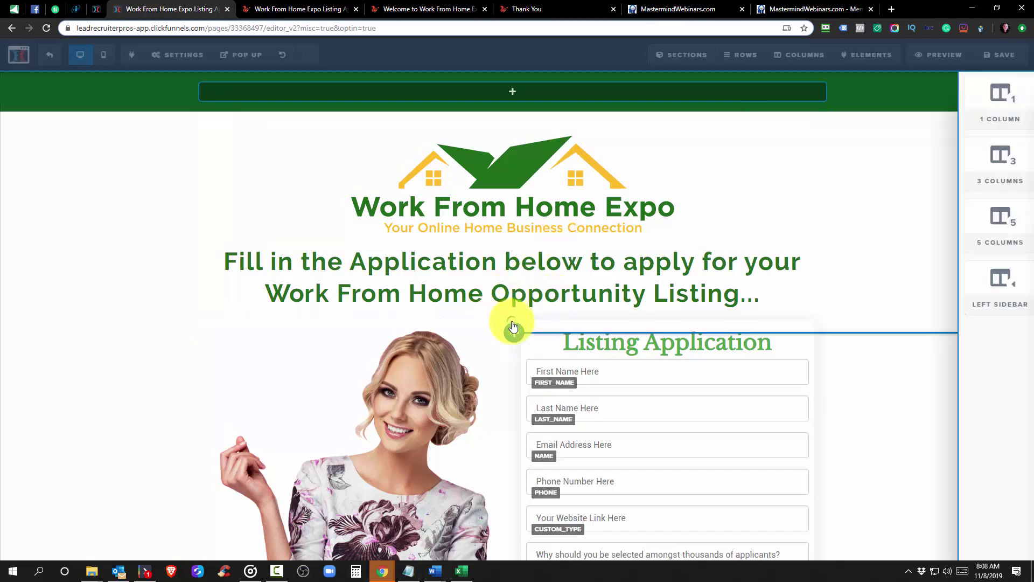
left_click(857, 120)
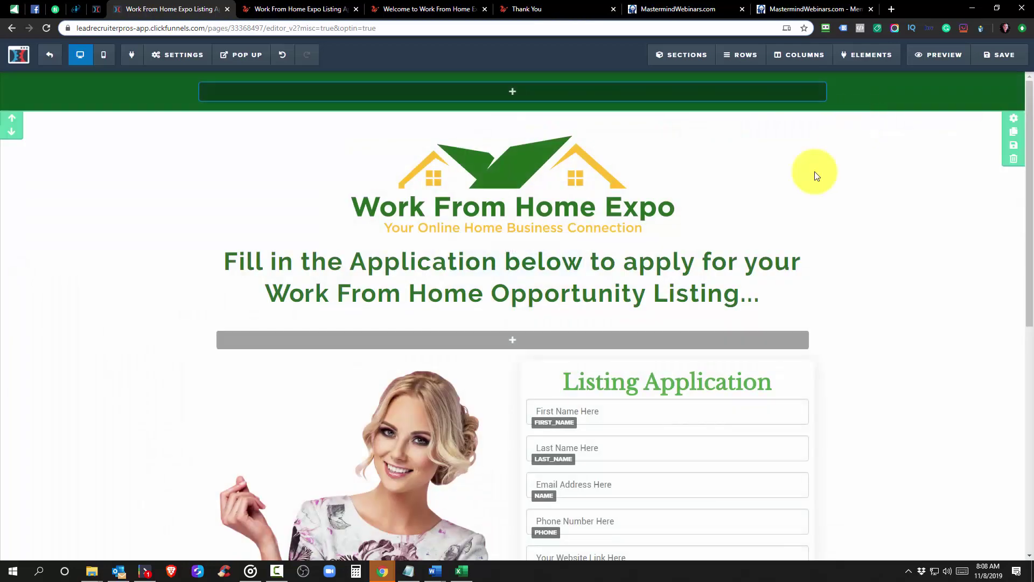
left_click_drag(745, 237, 619, 342)
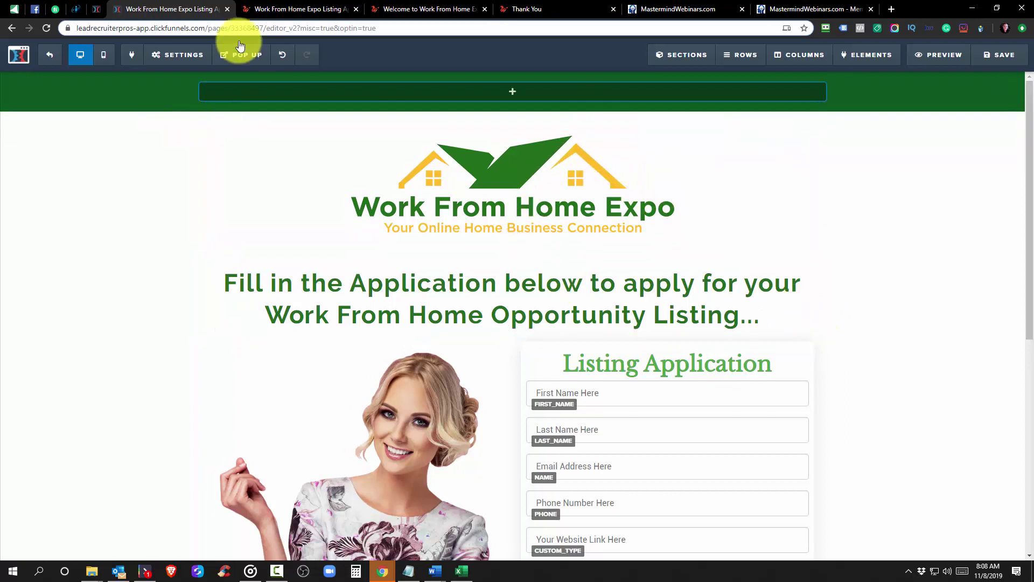
Compare the enrollment page's logo and top row settings with the application page, then save
left_click(96, 9)
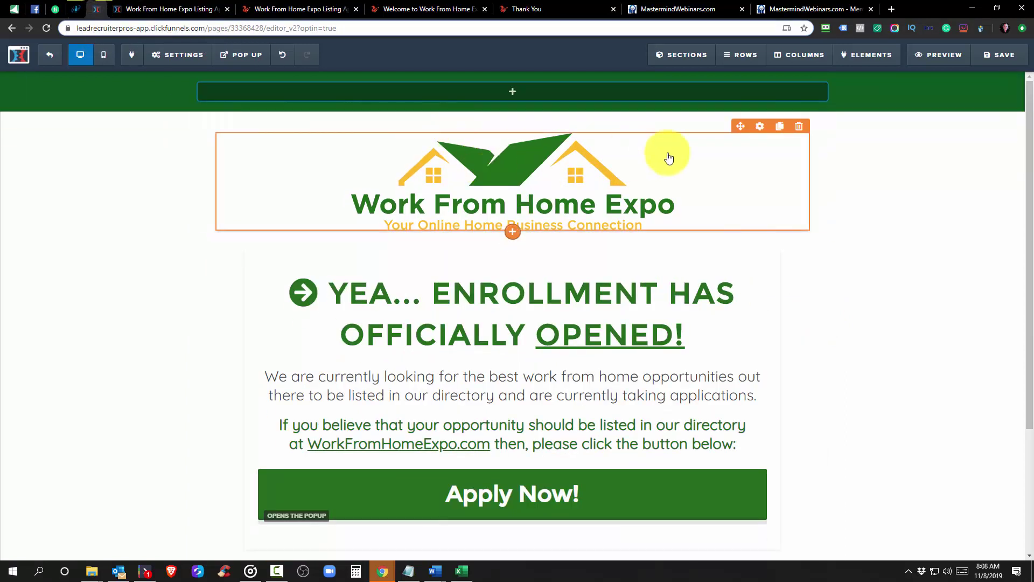
left_click(765, 132)
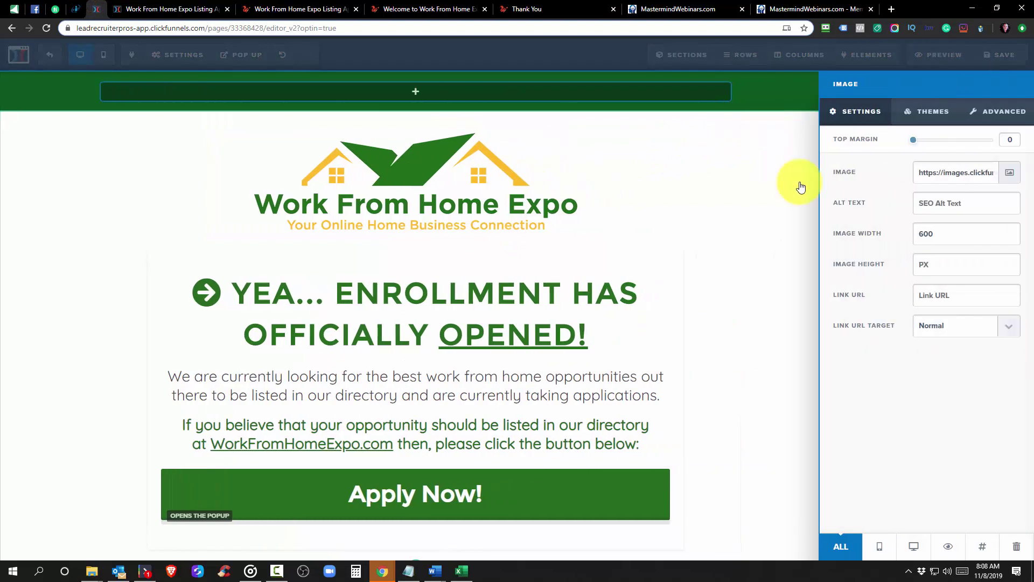
left_click(743, 229)
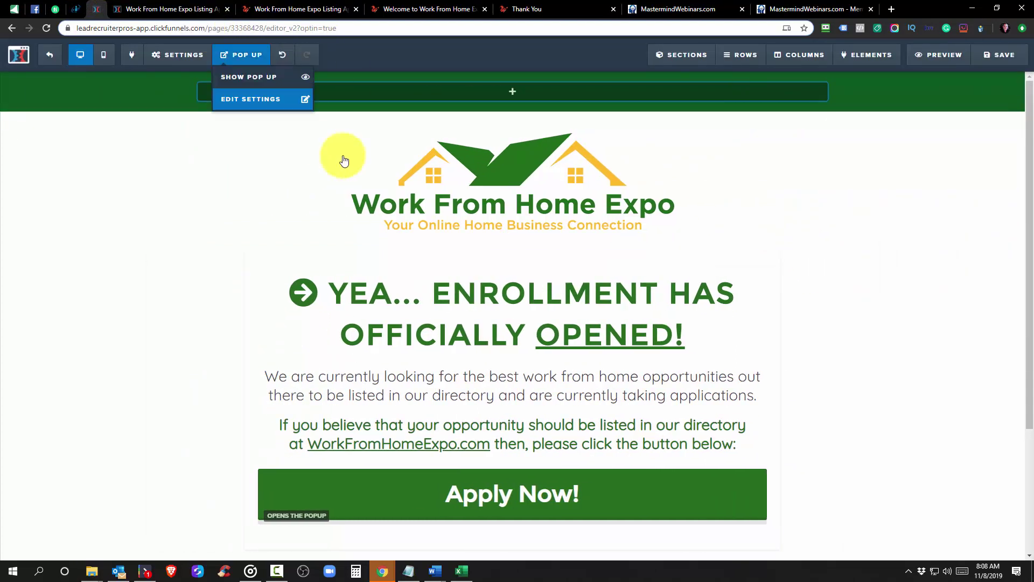
left_click(753, 116)
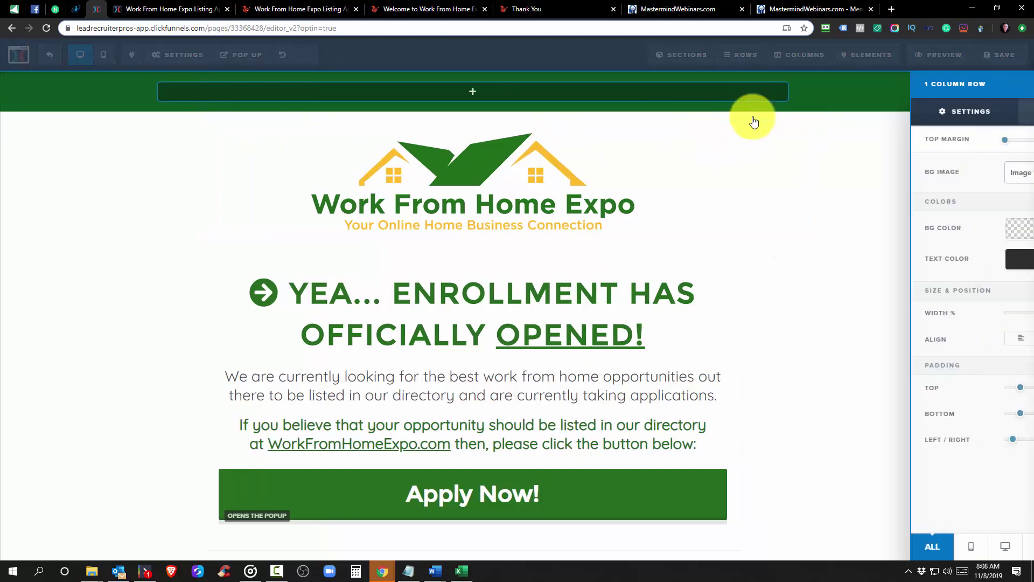
left_click(127, 6)
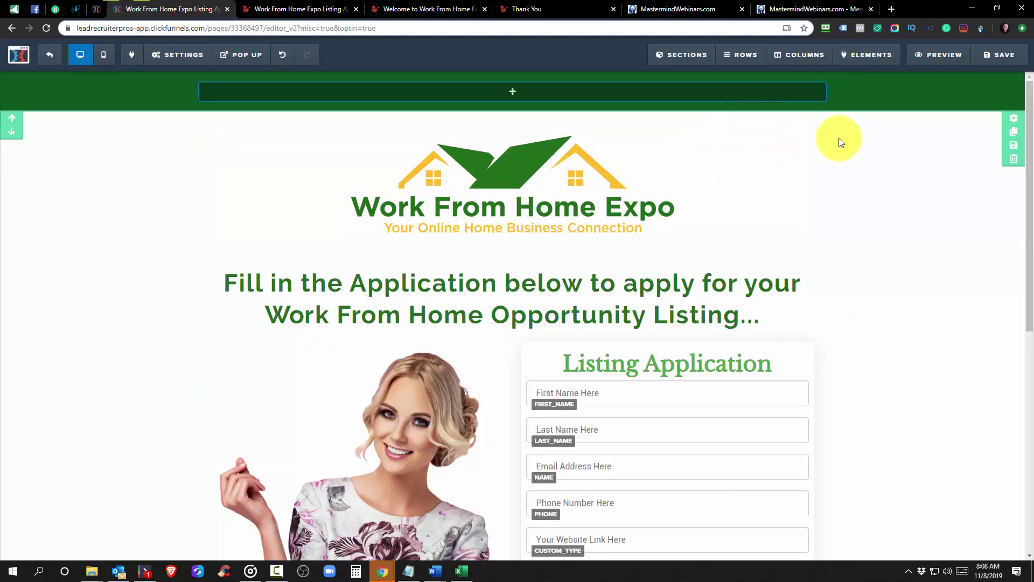
left_click(760, 117)
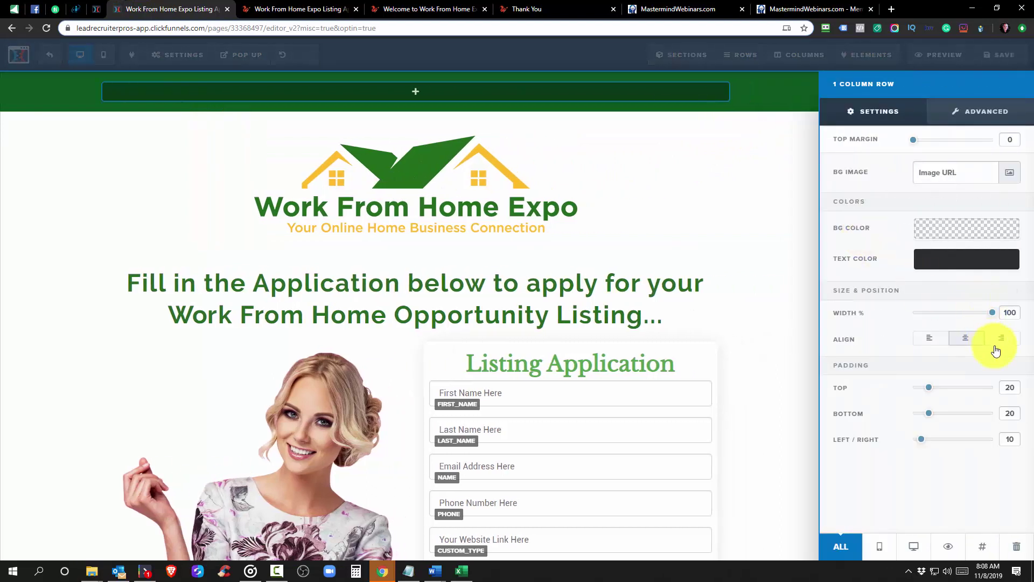
left_click(765, 216)
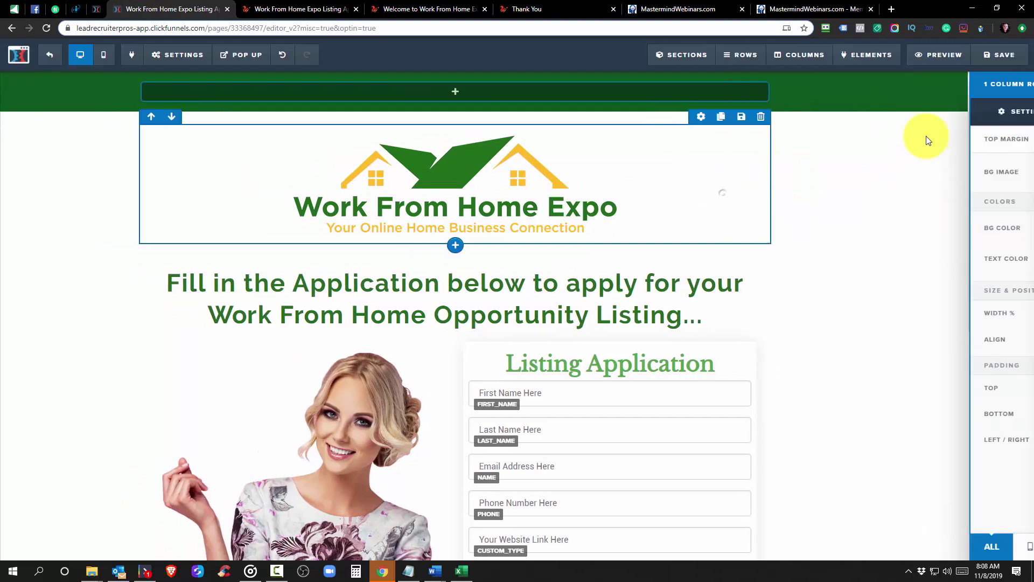
left_click(1016, 59)
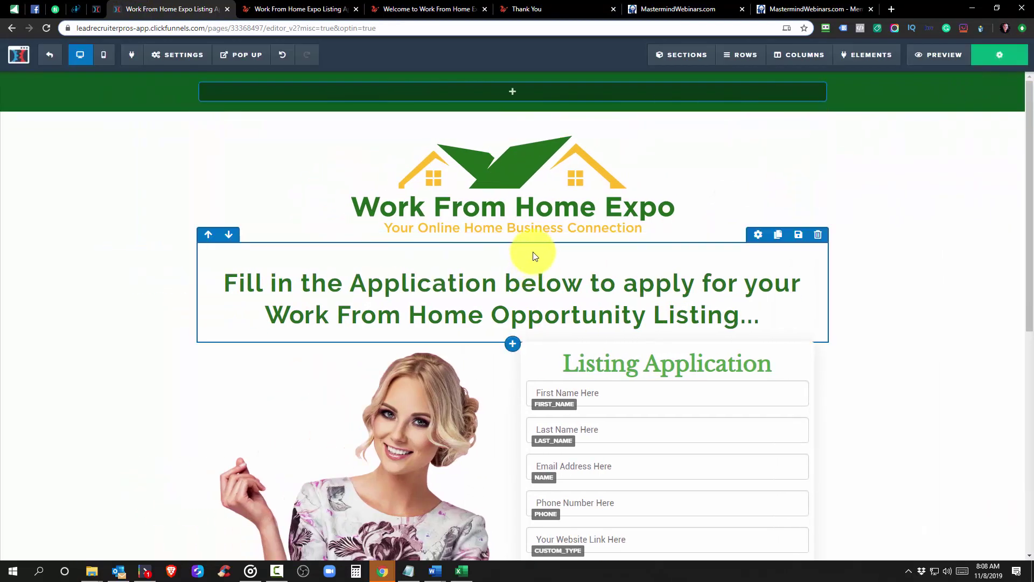
Set the headline row's padding to 15 top and 10 bottom
left_click(757, 237)
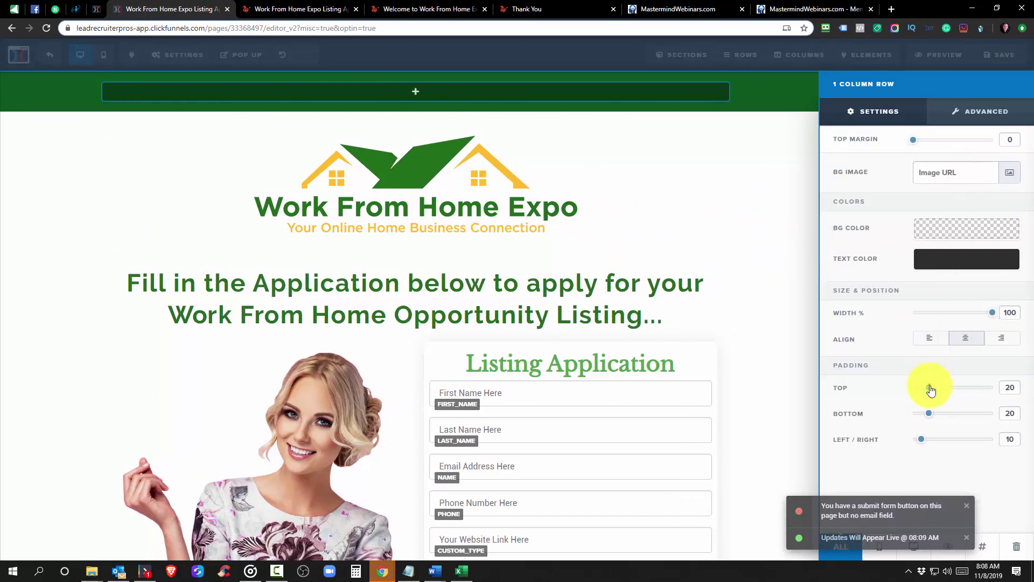
left_click_drag(931, 390, 882, 393)
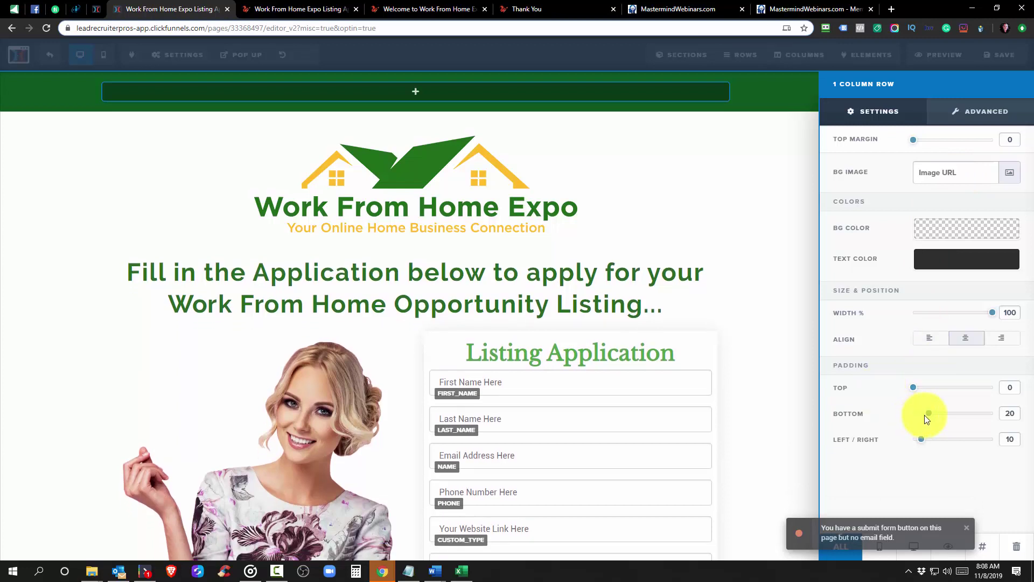
left_click_drag(931, 418, 919, 390)
Close the row settings and reload the live application page preview
left_click(801, 280)
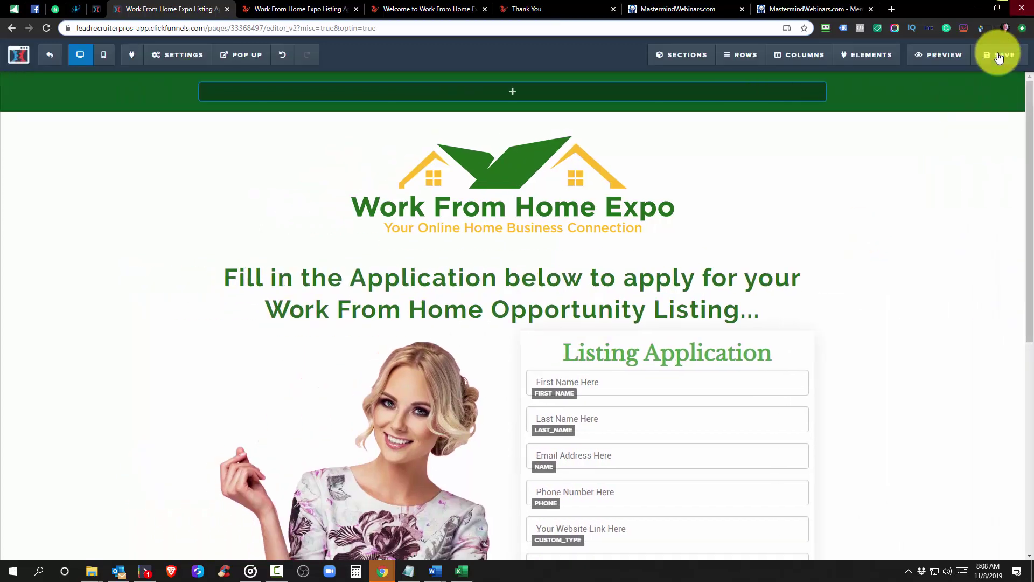
left_click(282, 8)
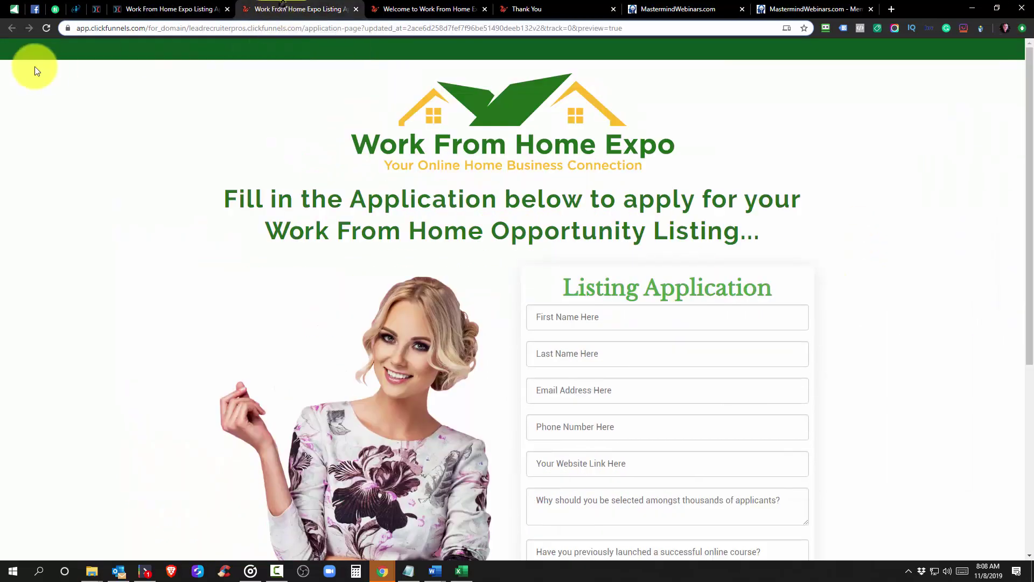
left_click(46, 29)
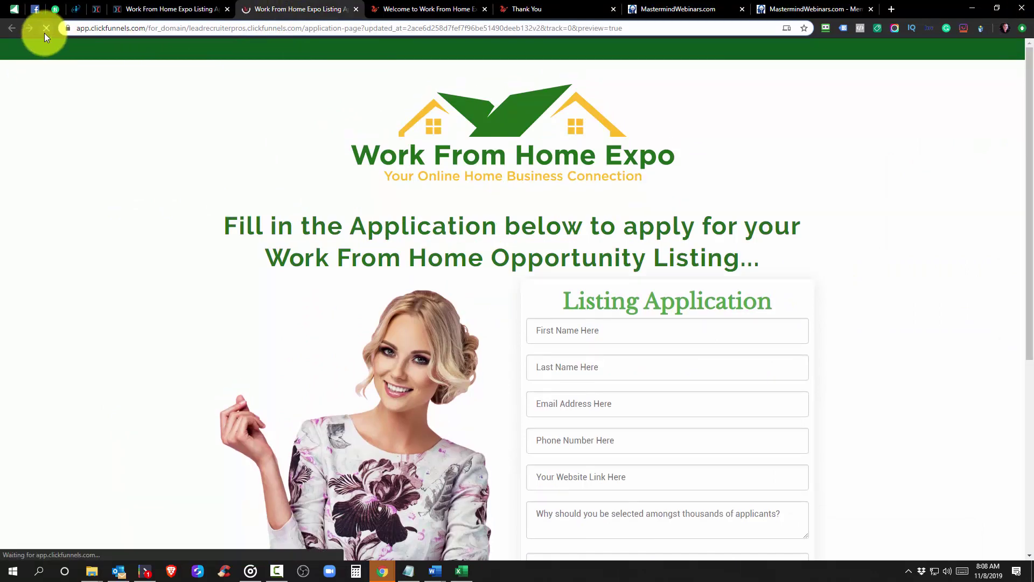
Compare the live application page against the enrollment and thank-you pages, reordering tabs along the way
left_click(429, 10)
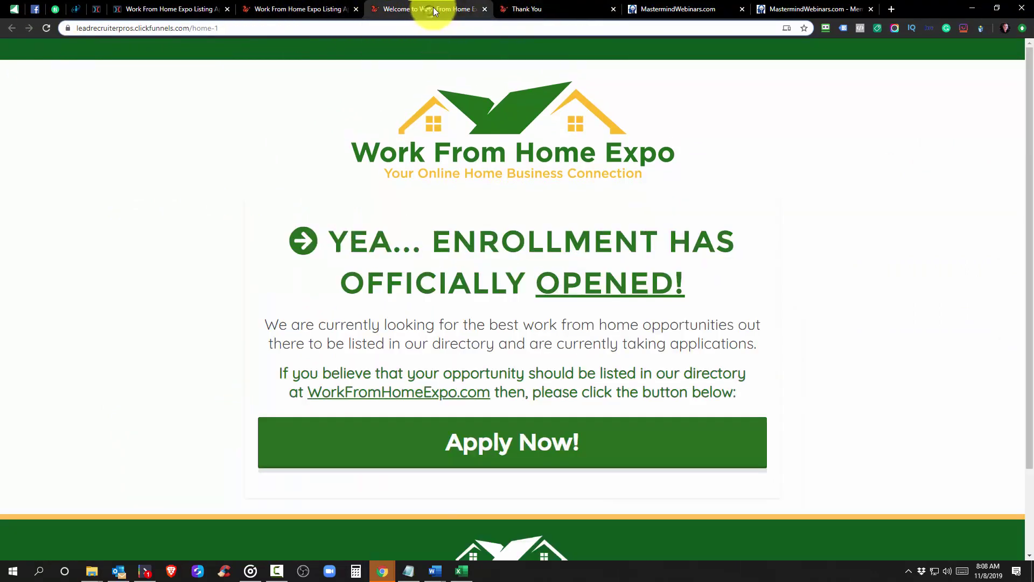
left_click_drag(433, 7, 347, 5)
left_click(387, 8)
left_click(341, 9)
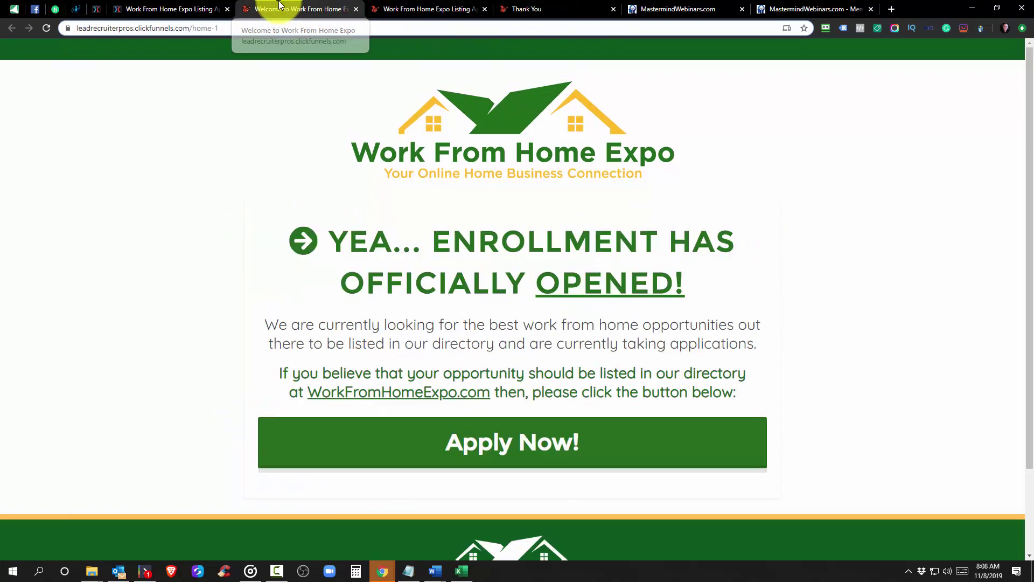
left_click(374, 9)
left_click(296, 6)
left_click(387, 9)
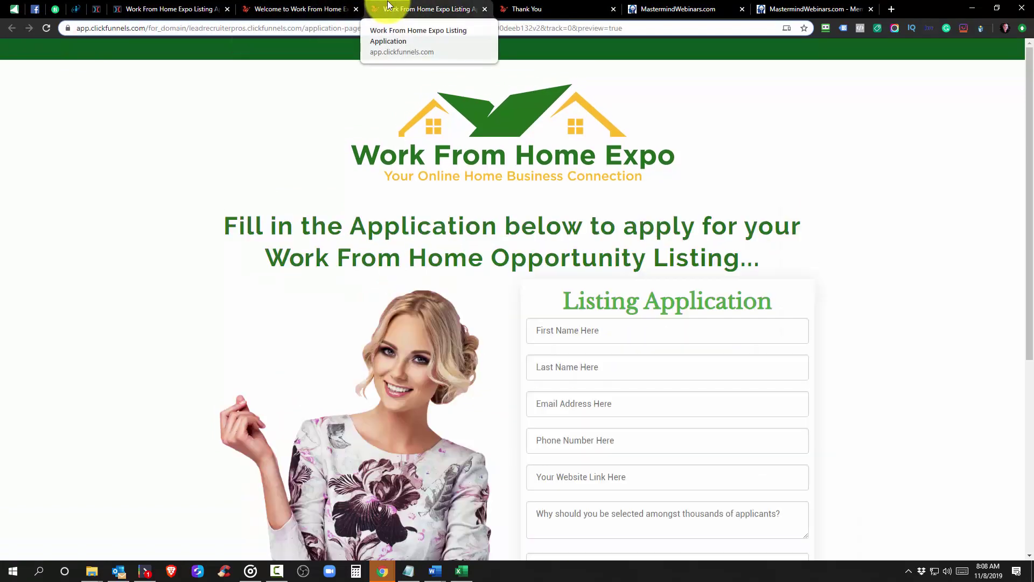
left_click(269, 10)
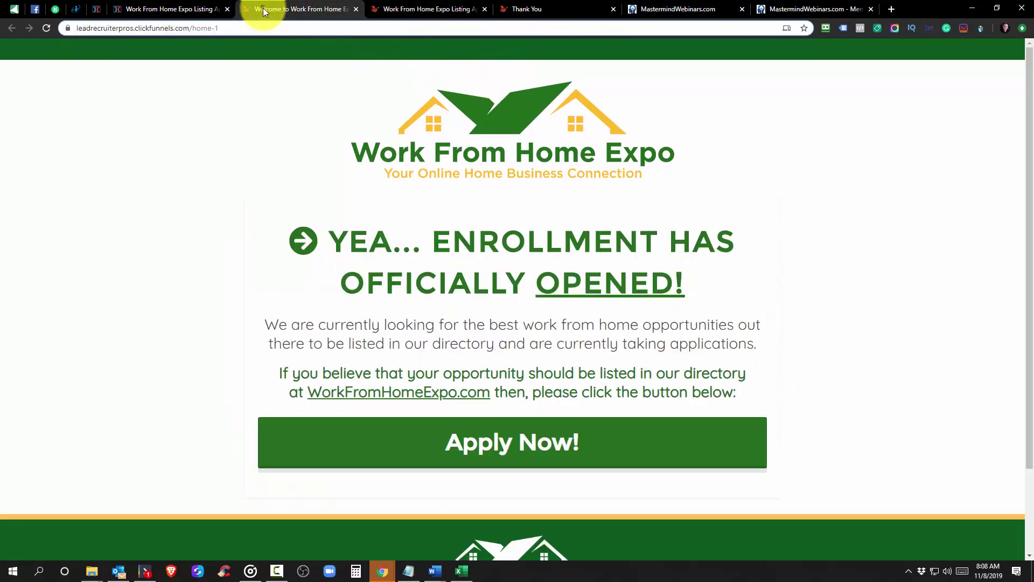
left_click(532, 9)
scroll(619, 167, "up", 4)
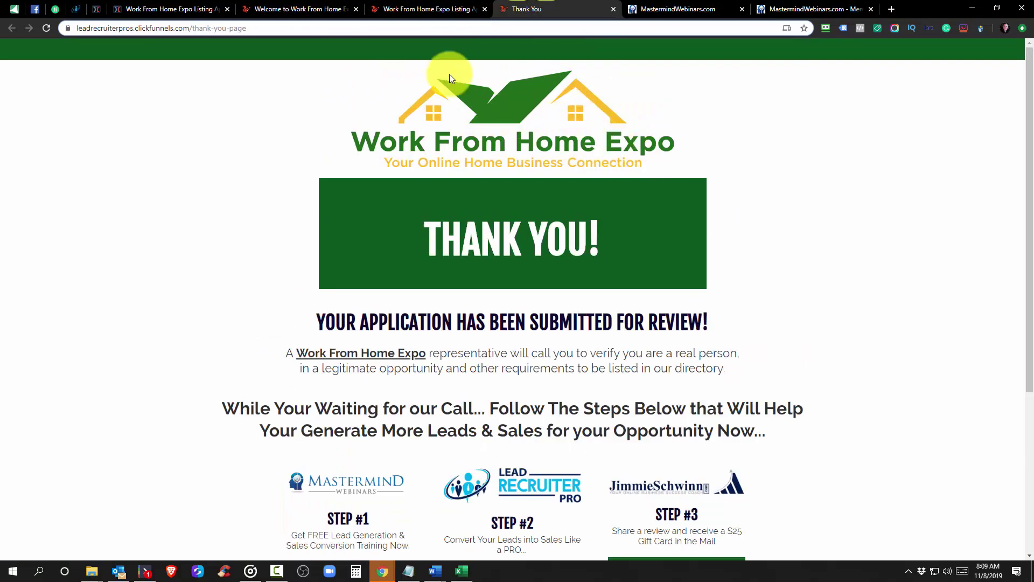
left_click(395, 9)
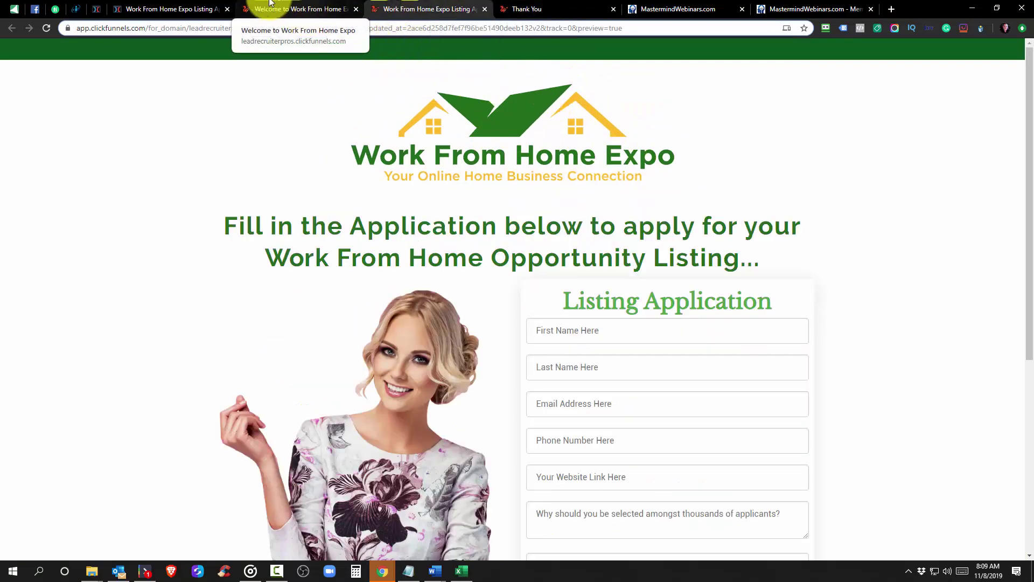
left_click(254, 7)
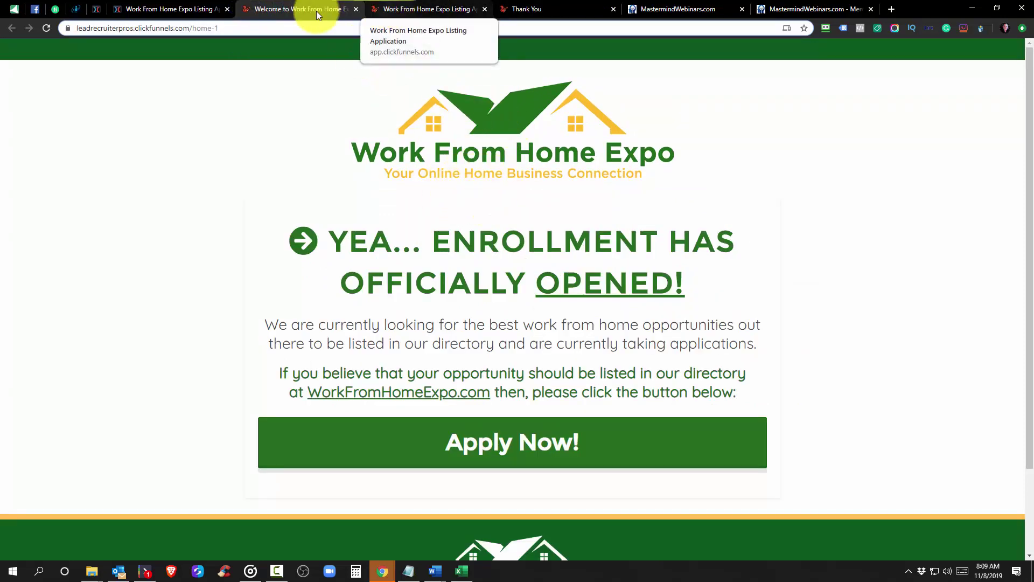
left_click(159, 9)
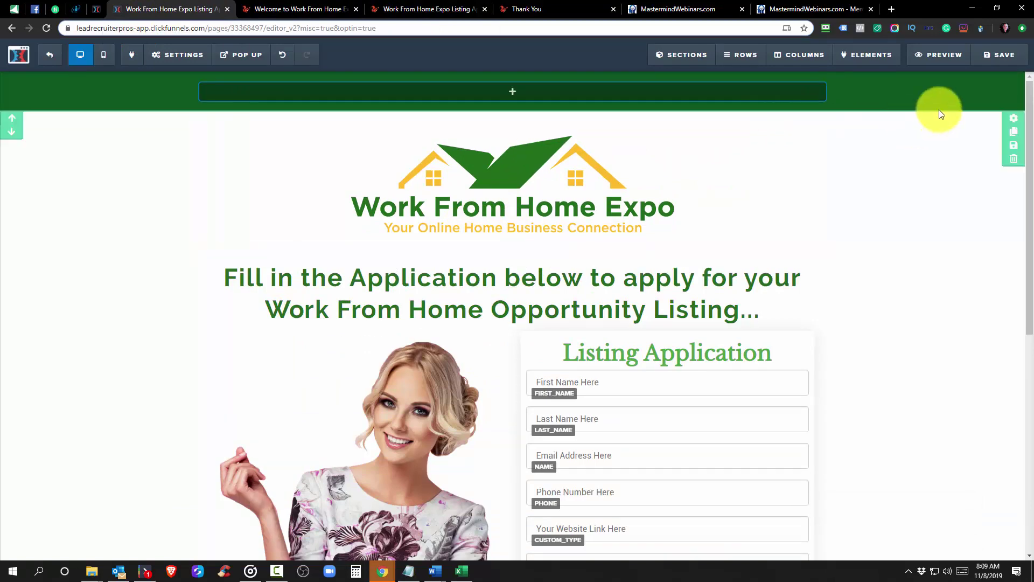
Compare the logo-and-form section's settings with the enrollment page section's padding
left_click(1008, 82)
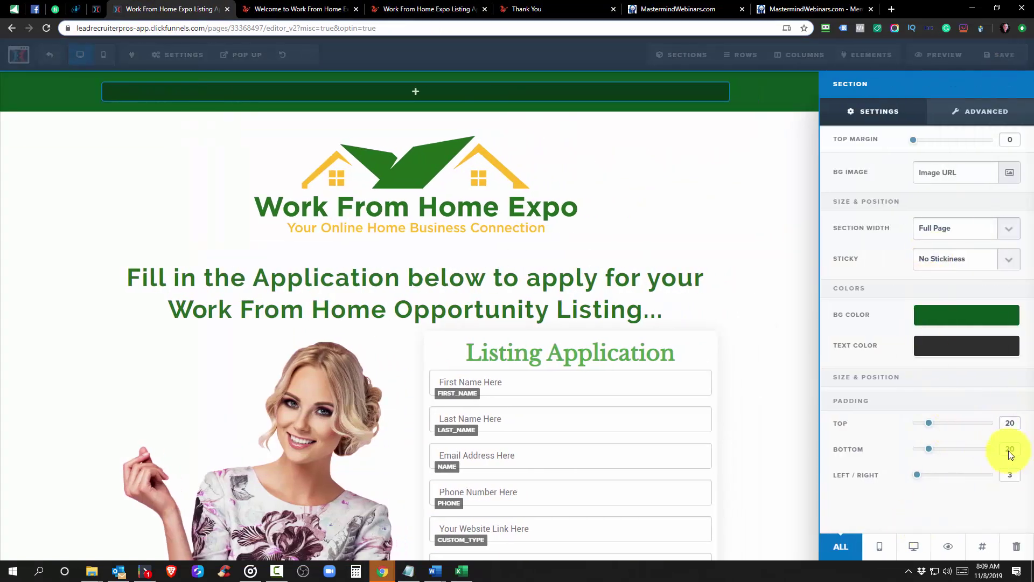
left_click(723, 186)
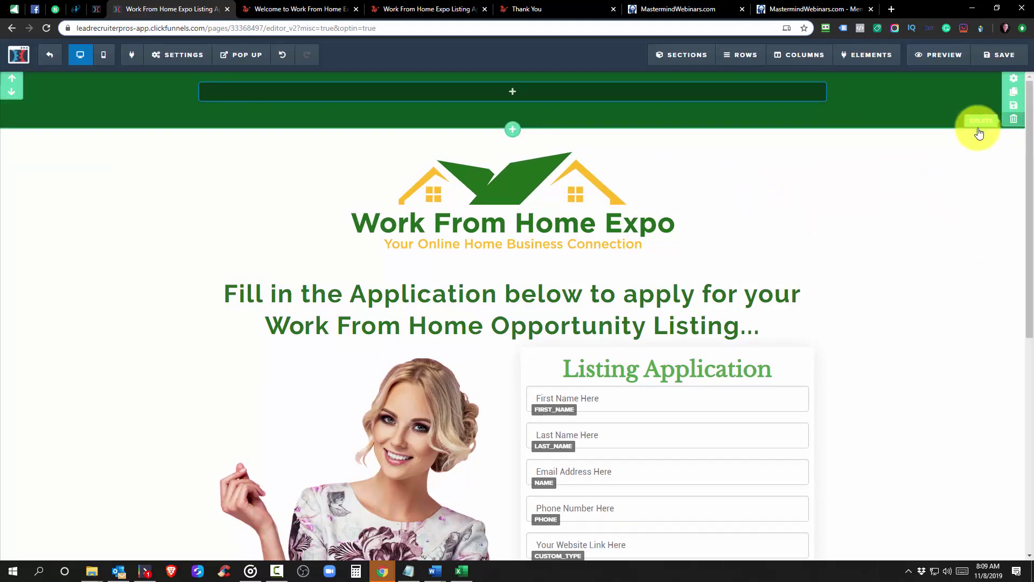
left_click(1012, 119)
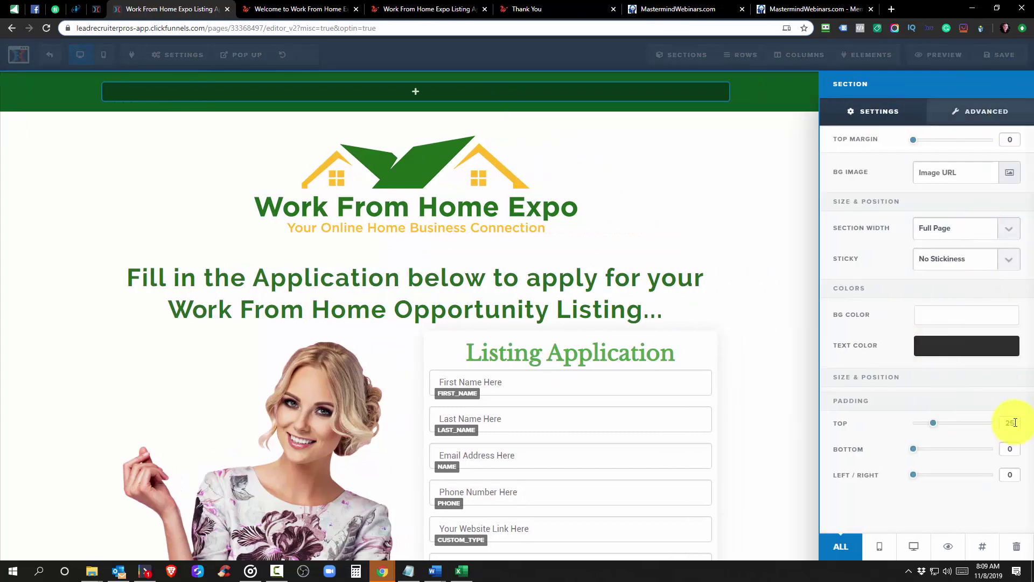
left_click(95, 9)
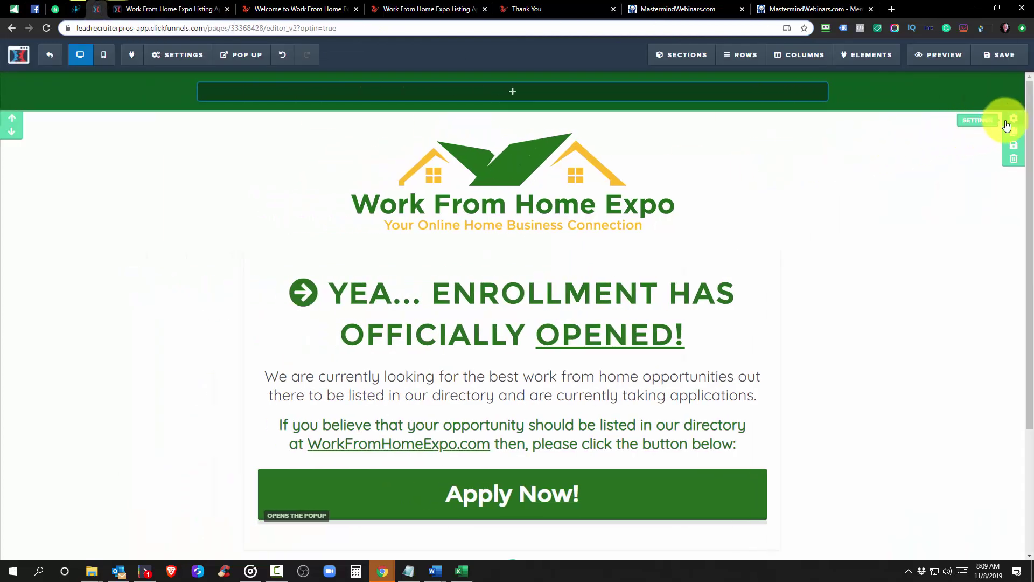
left_click(1012, 118)
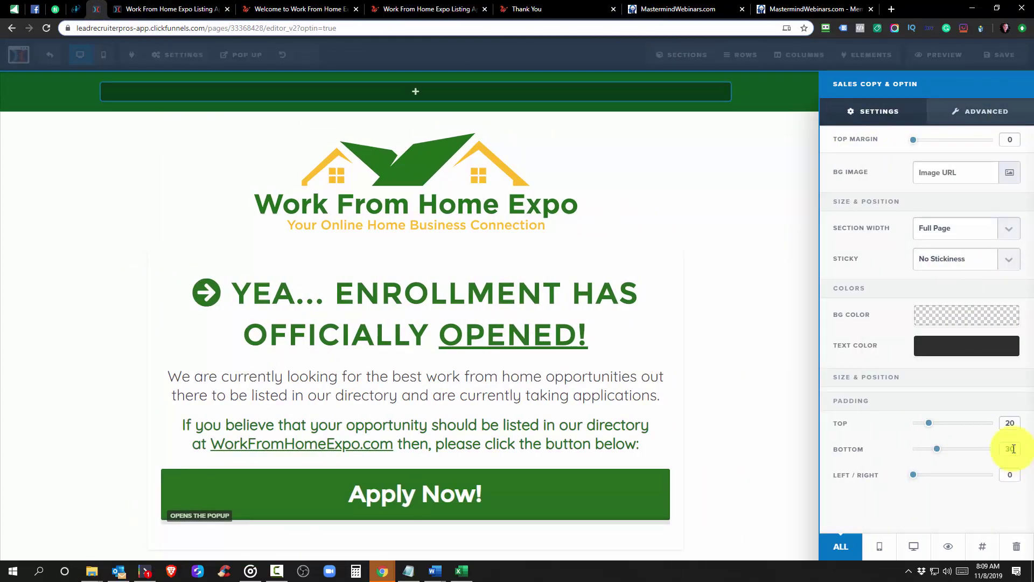
left_click(172, 9)
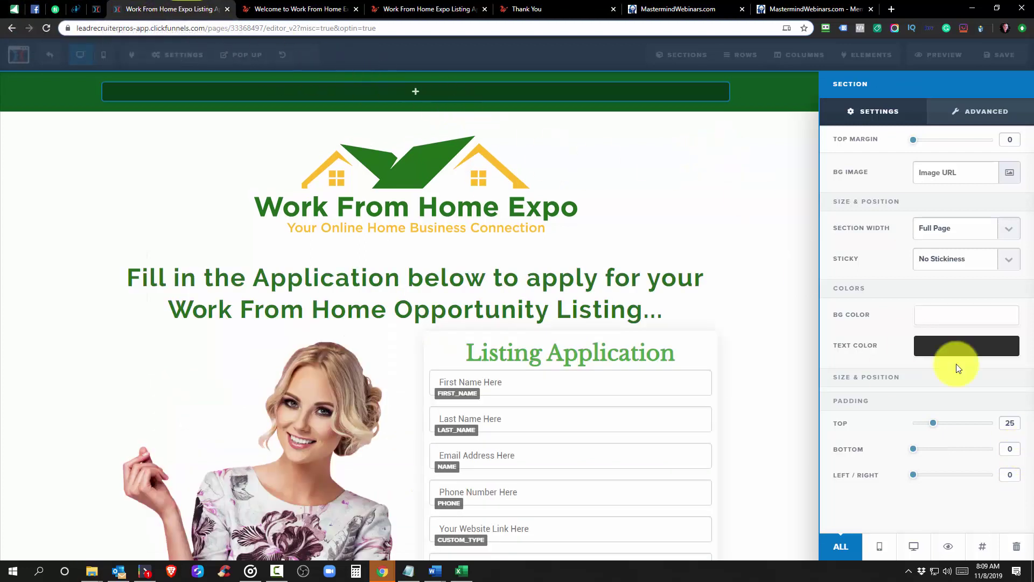
Set the section's top padding to 20 and save the application page
double_click(1011, 423)
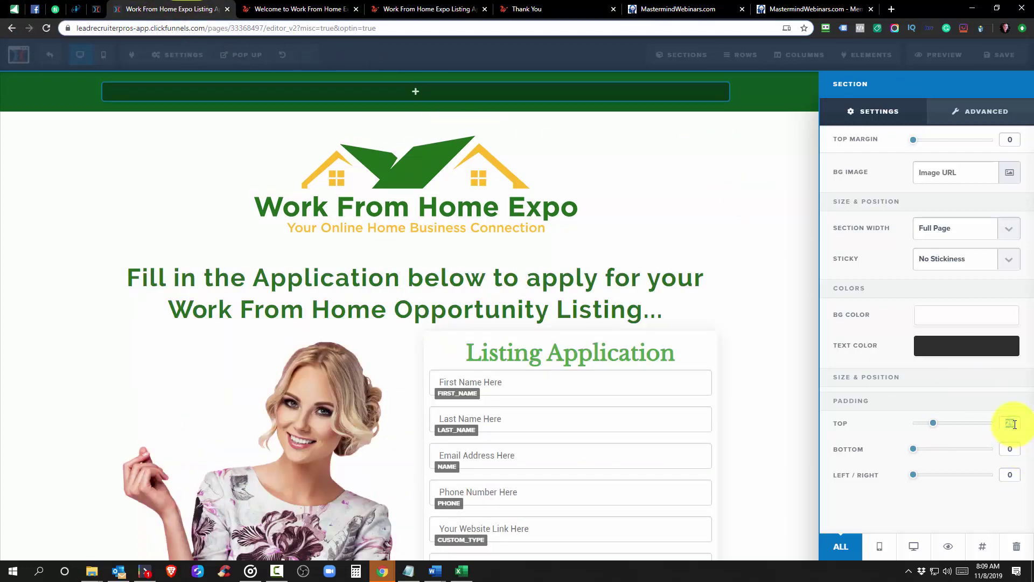
type("20")
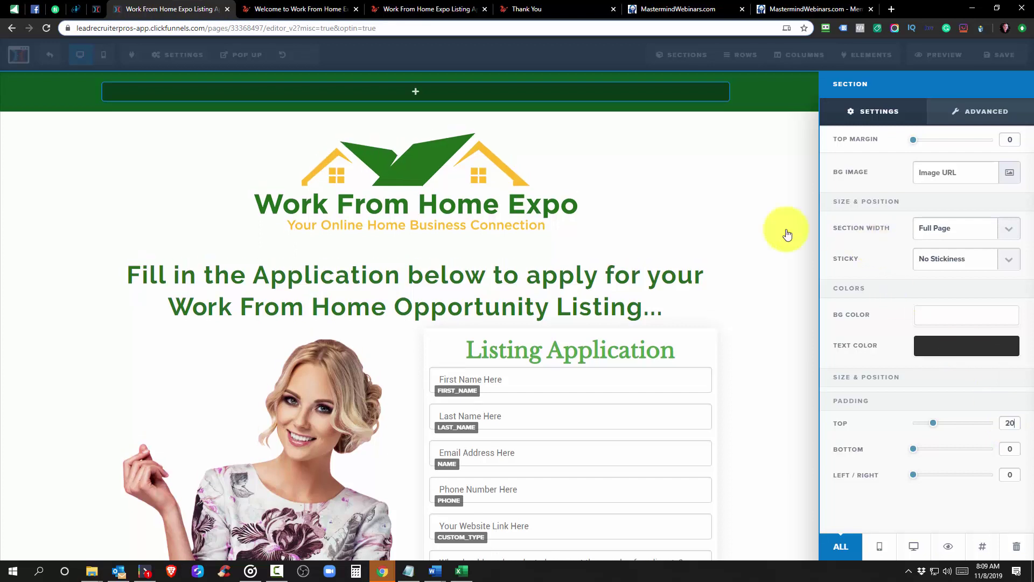
left_click(1001, 55)
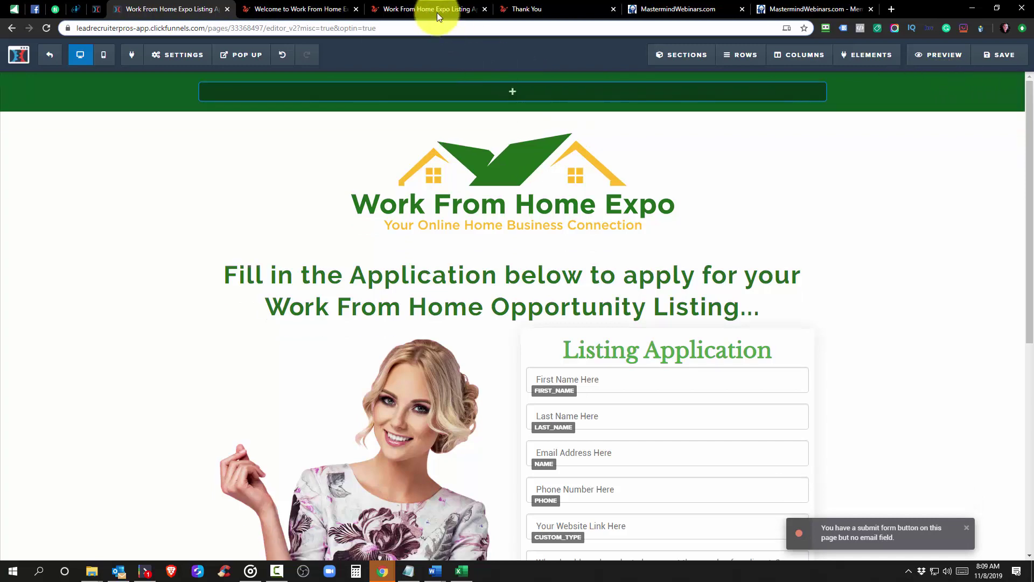
left_click(249, 11)
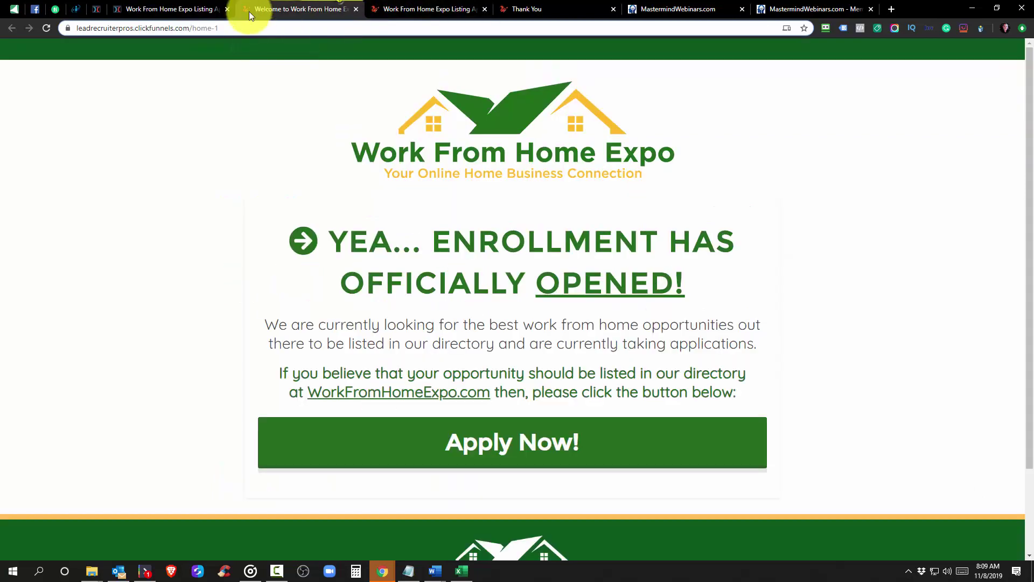
Reload the enrollment and application previews and compare them back and forth
left_click(46, 27)
left_click(435, 4)
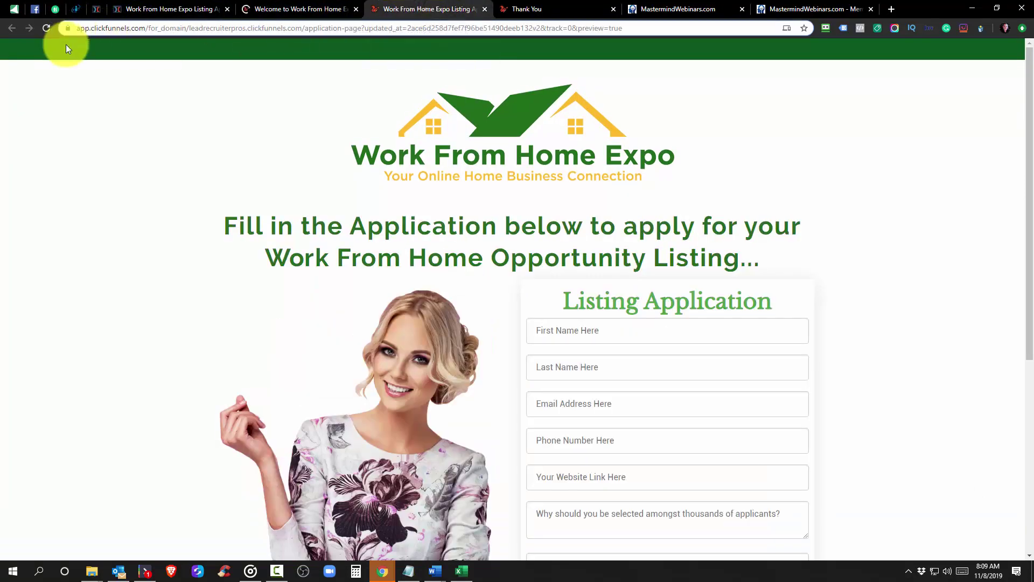
left_click(46, 34)
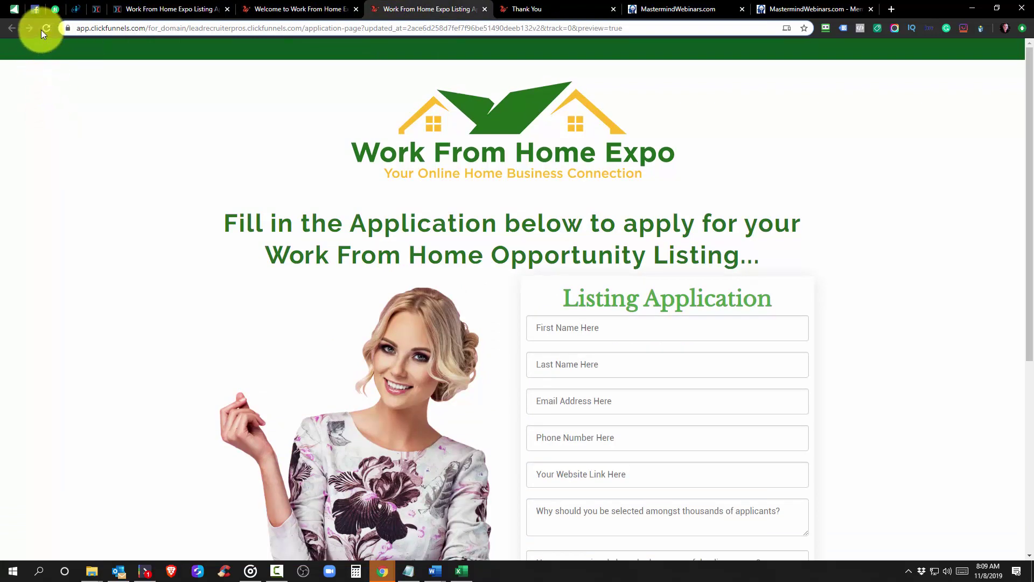
left_click(293, 9)
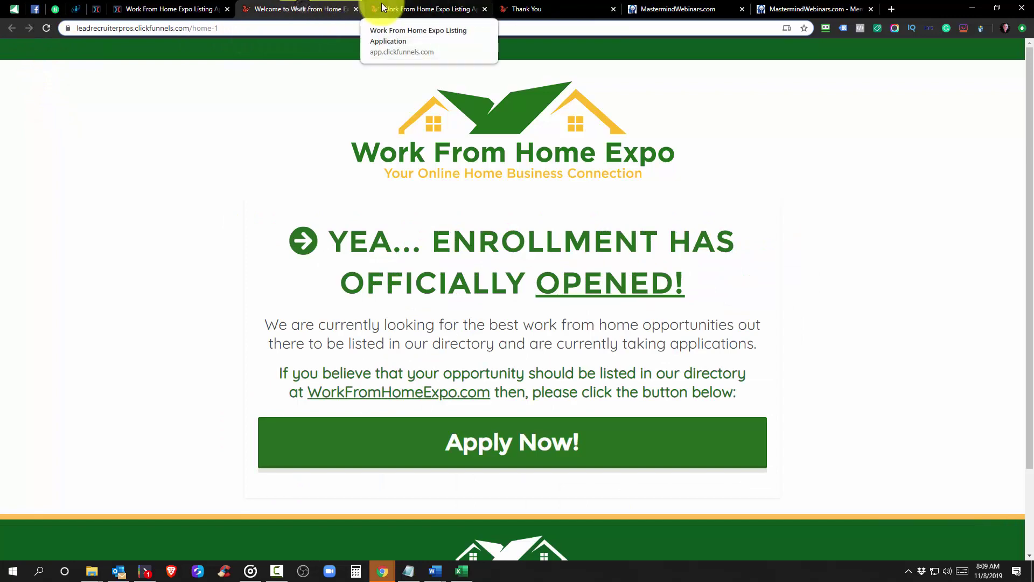
left_click(380, 6)
left_click(294, 9)
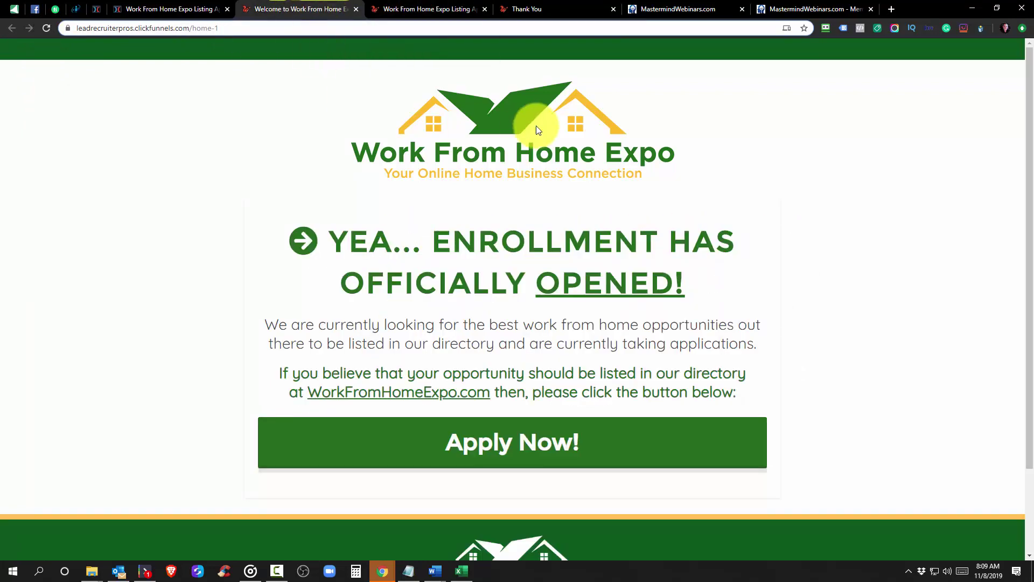
left_click(425, 13)
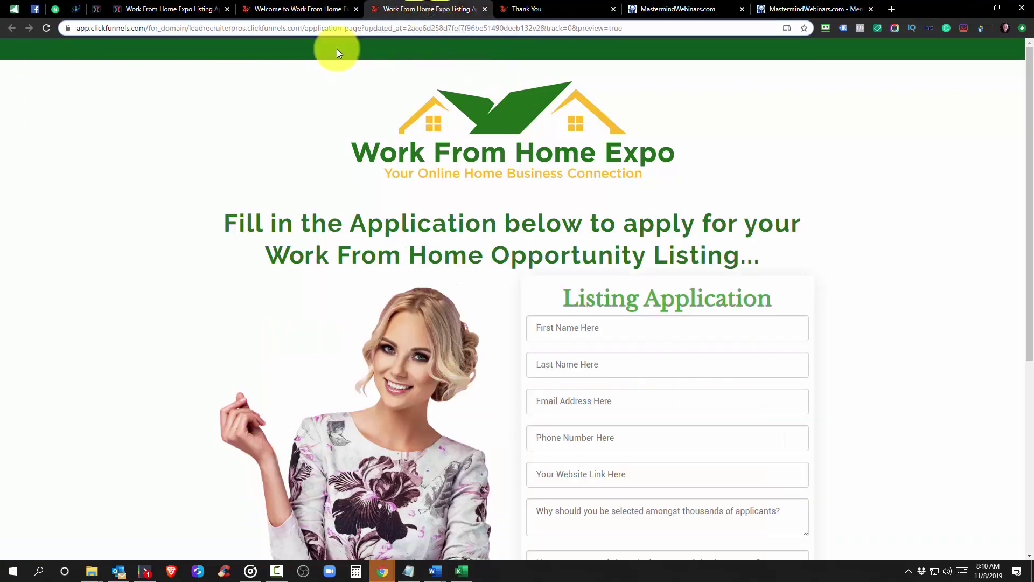
left_click(311, 10)
left_click(380, 8)
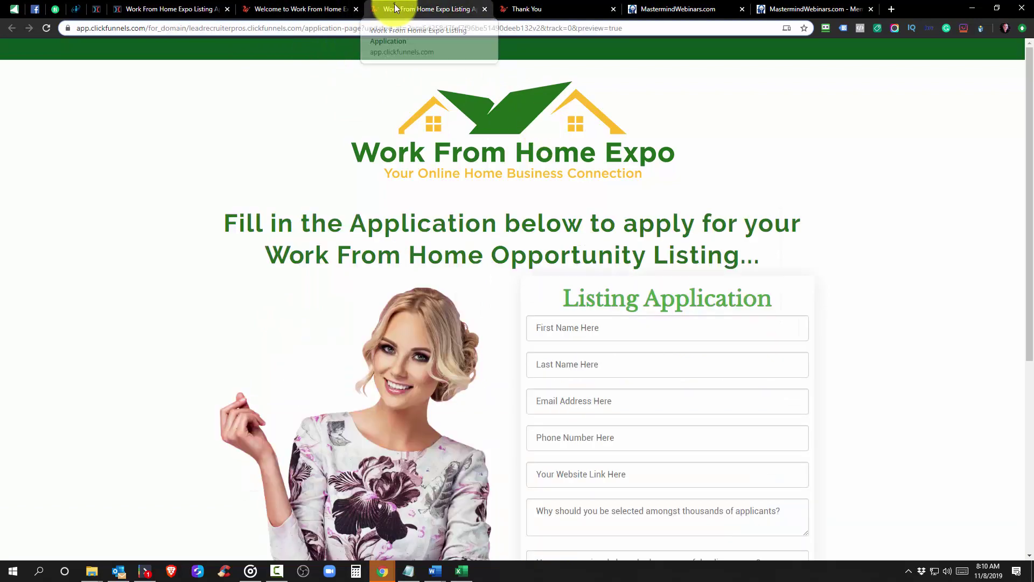
View the thank-you page and scroll the application form, ending on the welcome page
left_click(560, 6)
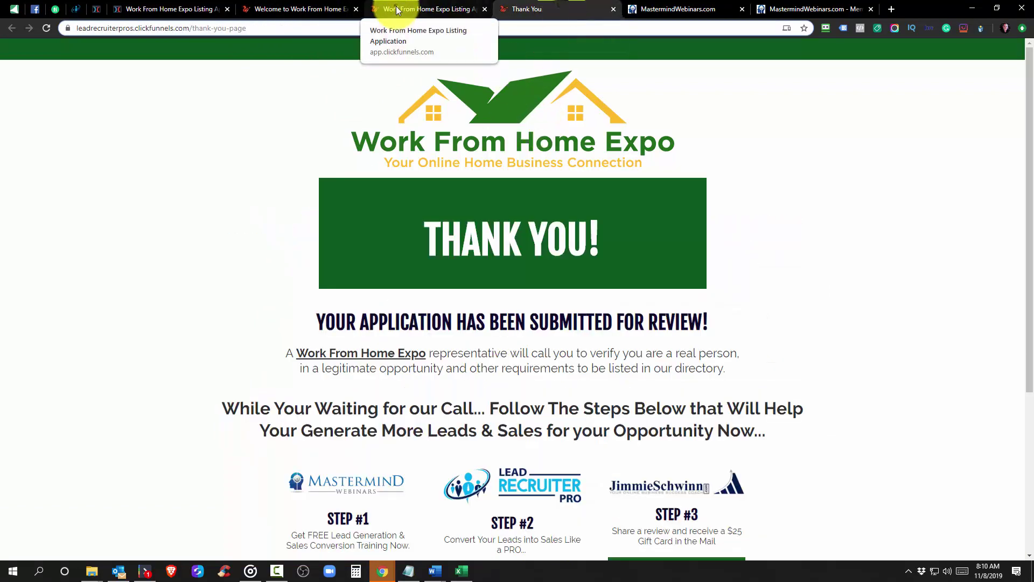
left_click(396, 9)
left_click(282, 10)
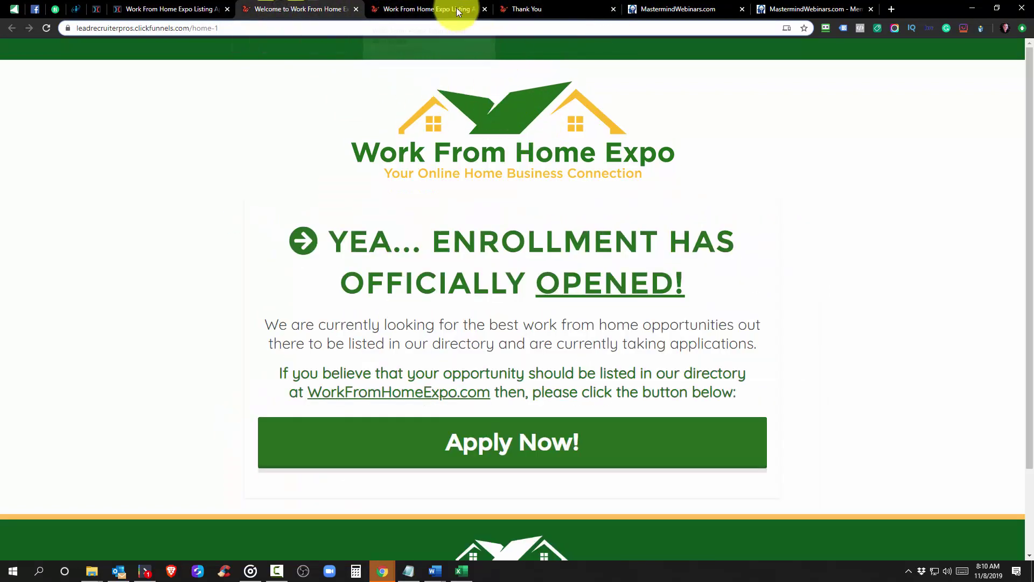
left_click(457, 8)
left_click(305, 5)
left_click(414, 7)
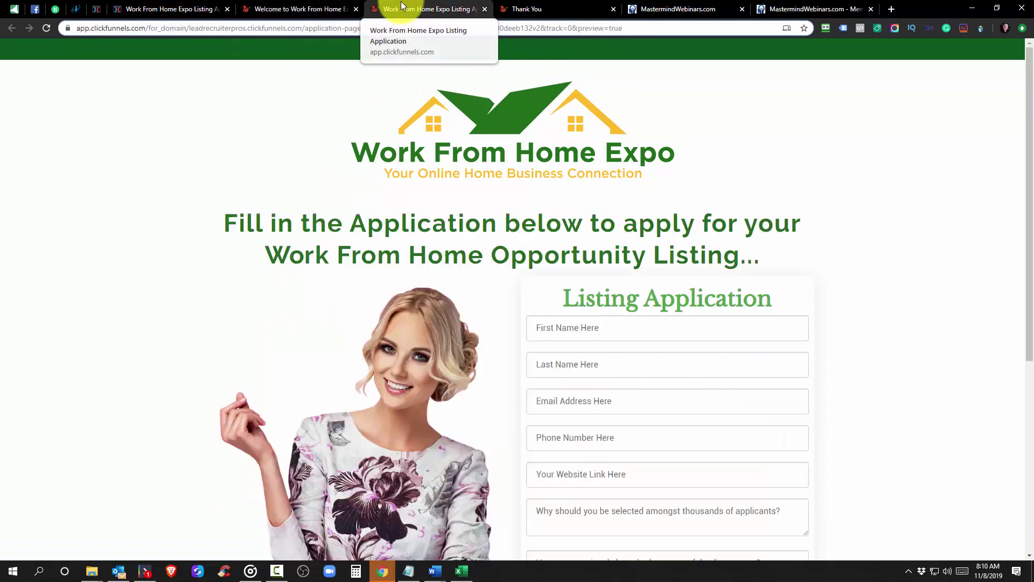
scroll(616, 247, "down", 4)
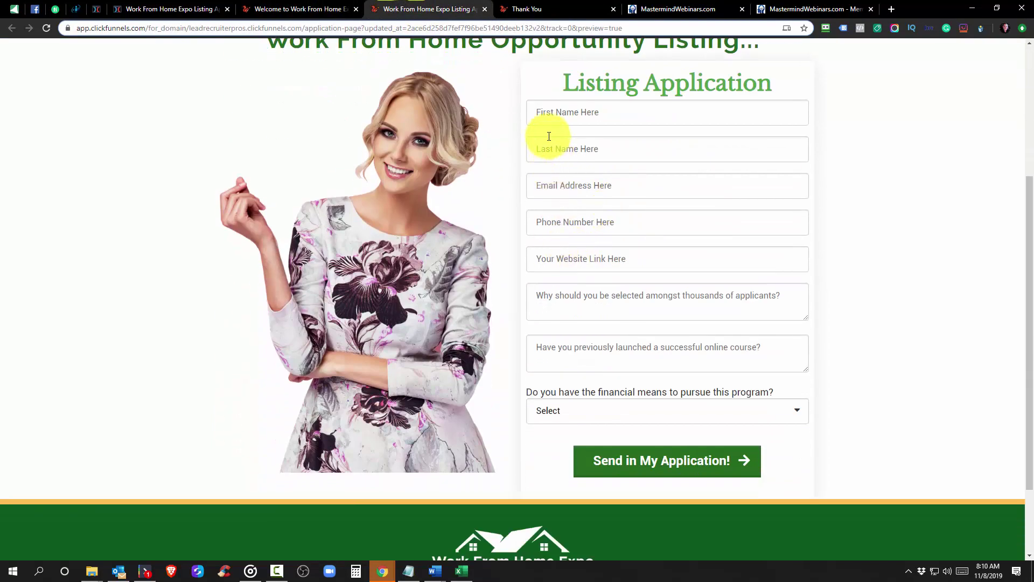
scroll(547, 172, "up", 4)
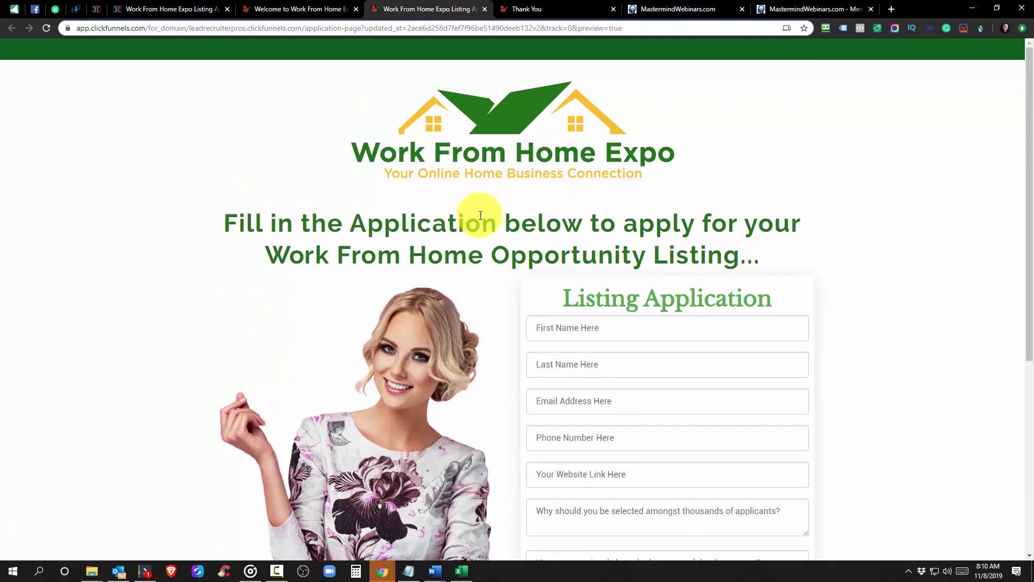
scroll(477, 215, "down", 5)
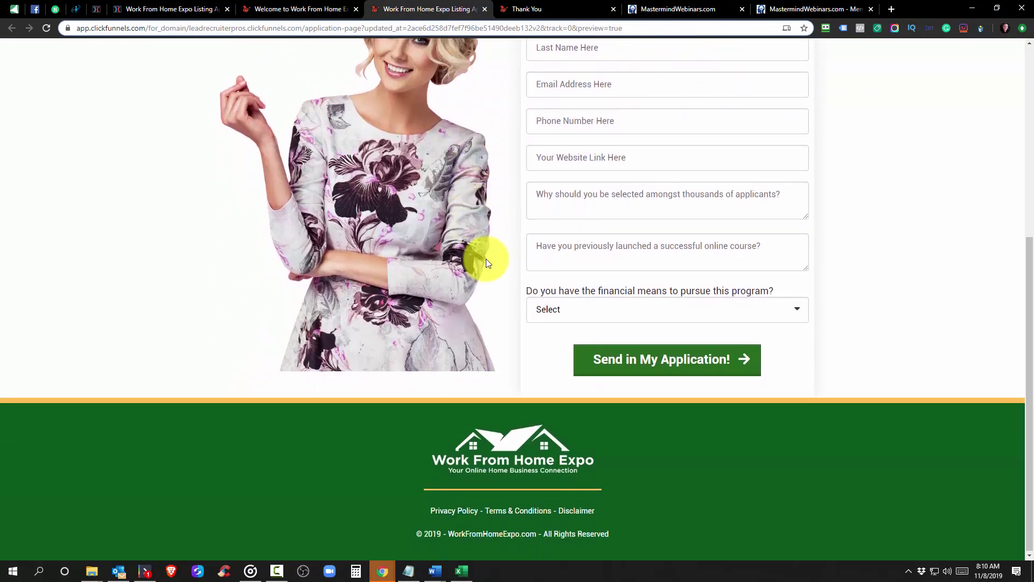
scroll(486, 258, "up", 5)
left_click(267, 11)
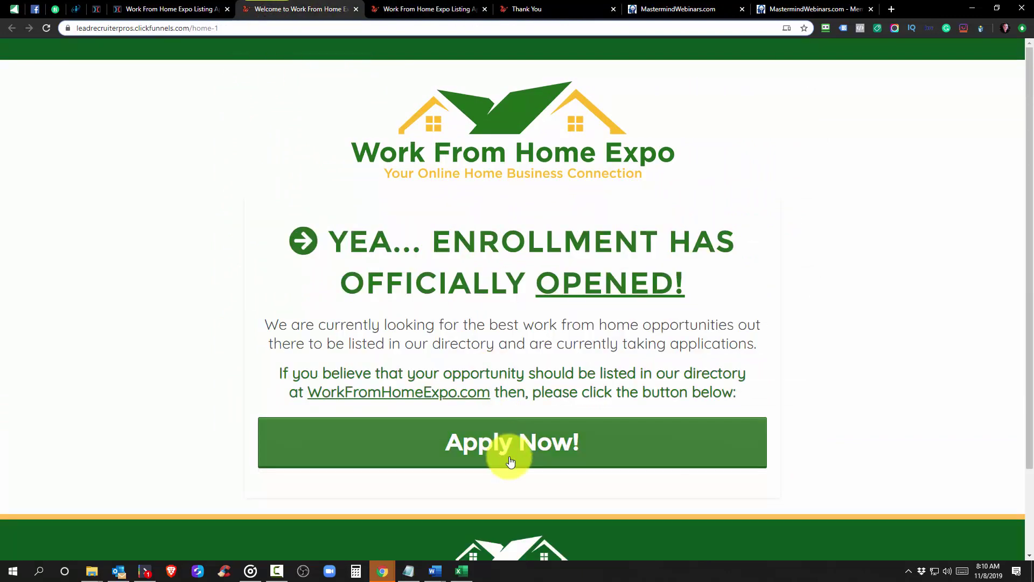
Open and close the Apply Now email popup, then scroll the Listing Application form to Send
left_click(508, 456)
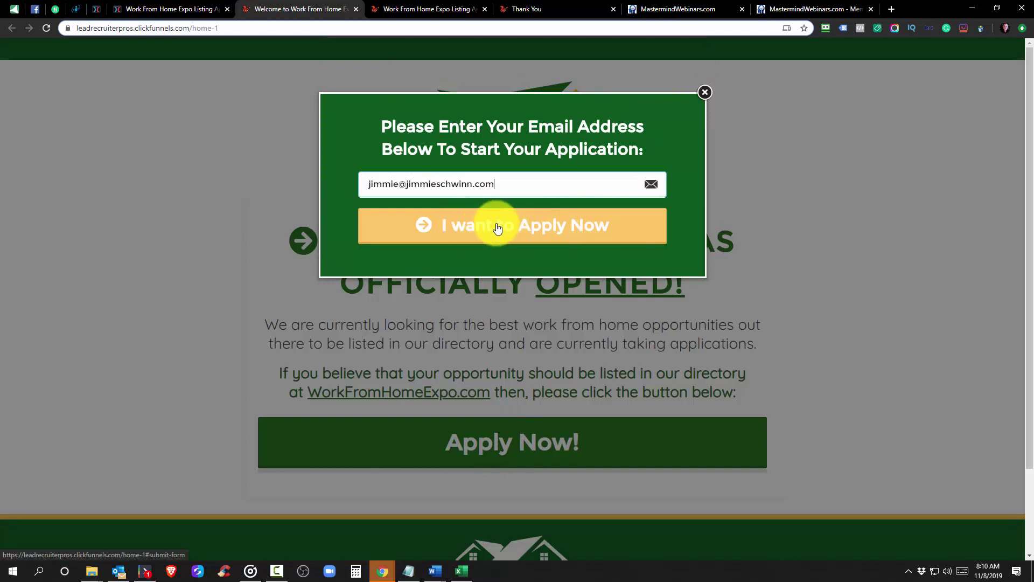
left_click(704, 92)
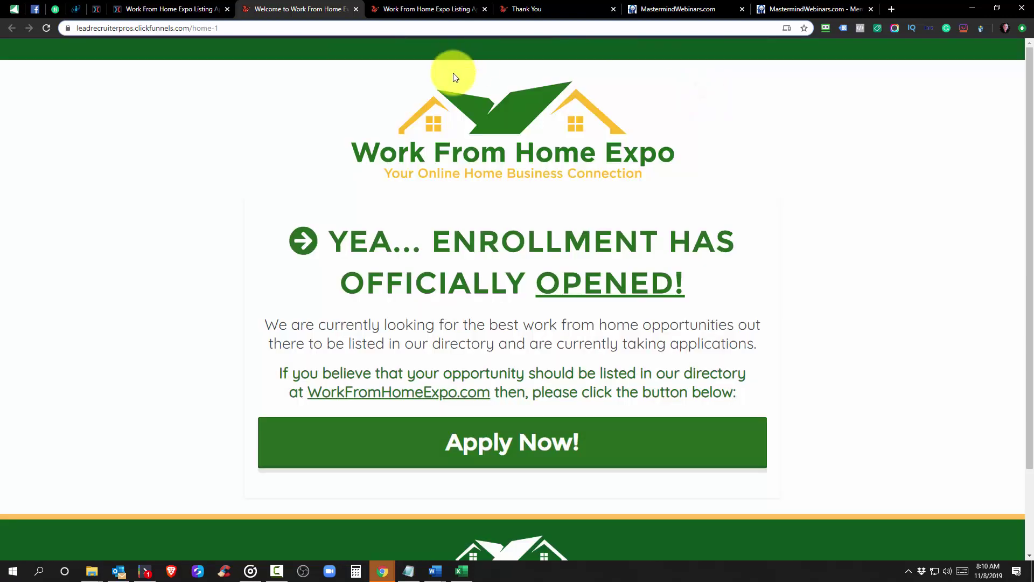
left_click(390, 10)
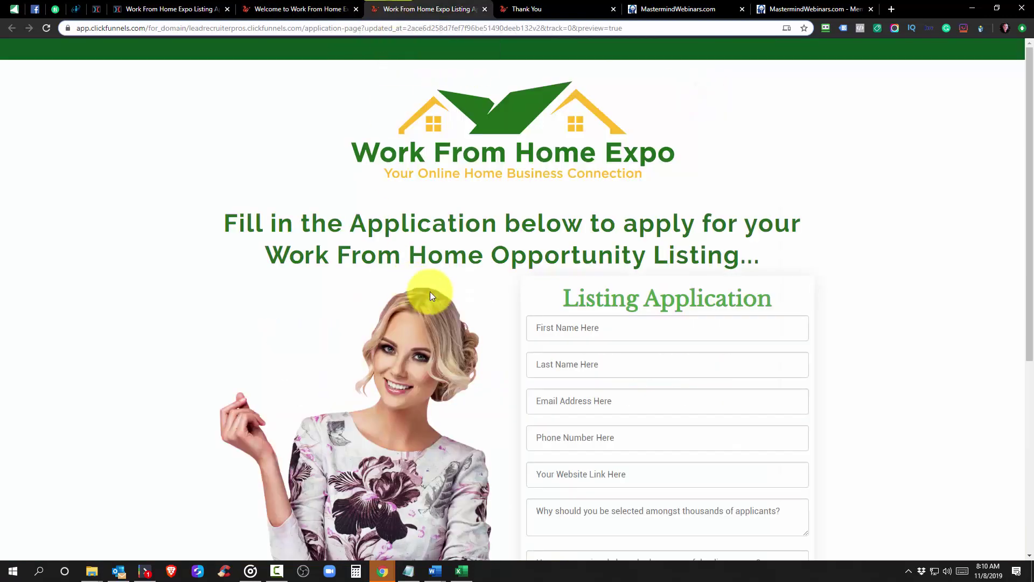
scroll(531, 306, "down", 3)
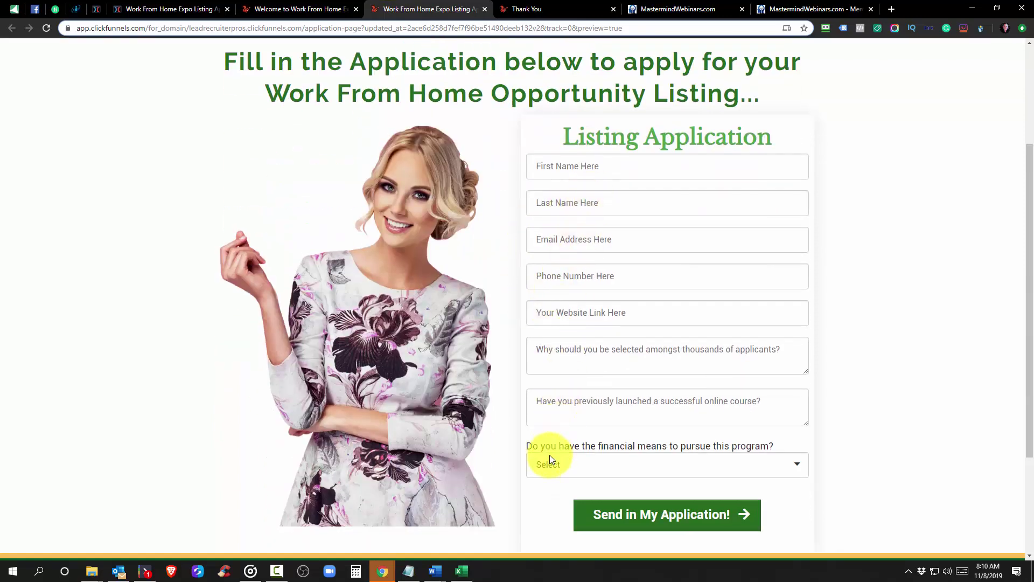
scroll(540, 453, "down", 3)
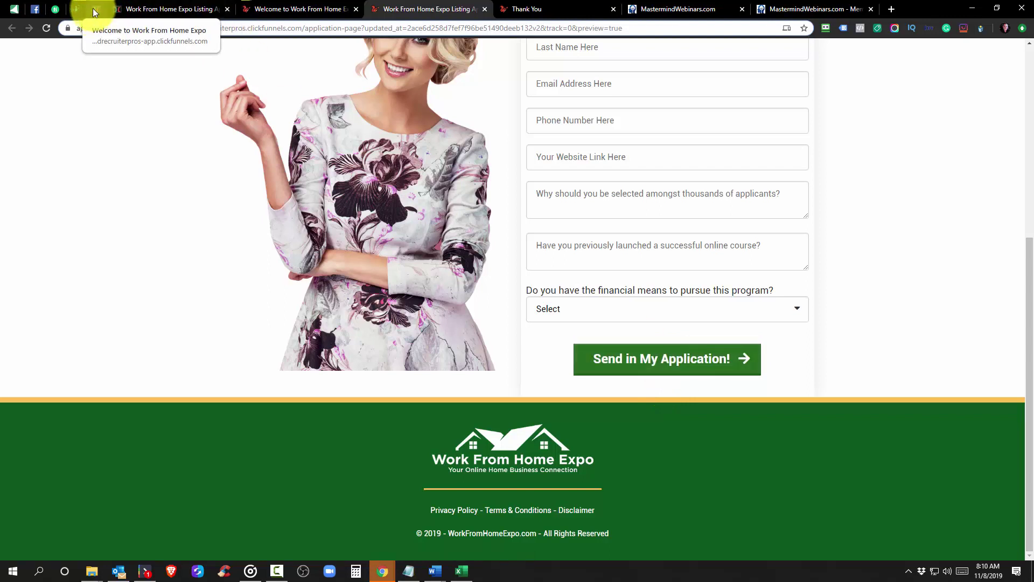
Visit the Lead Recruiter Pro homepage, then return to the Work From Home Expo welcome page
left_click(56, 8)
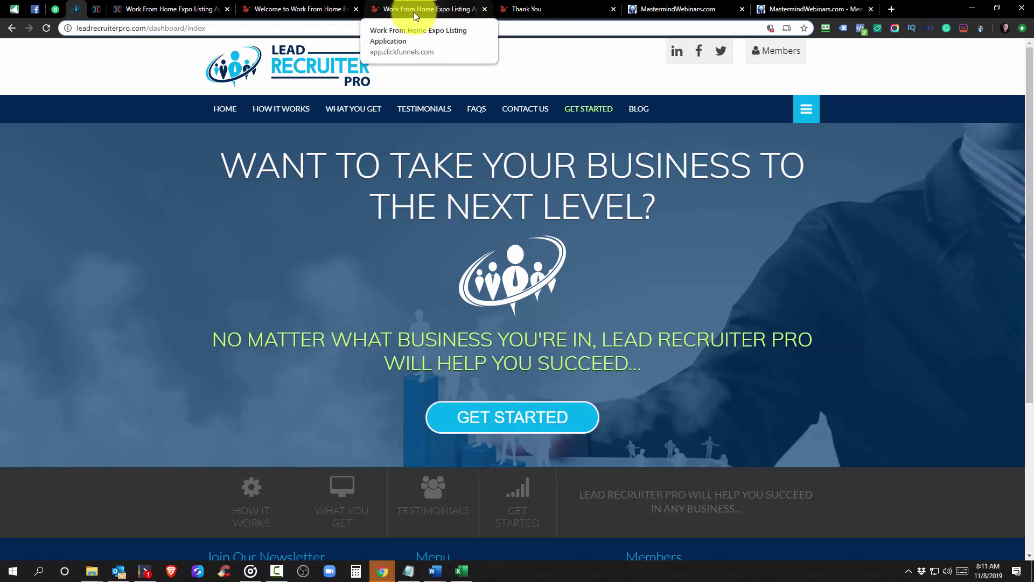
left_click(267, 9)
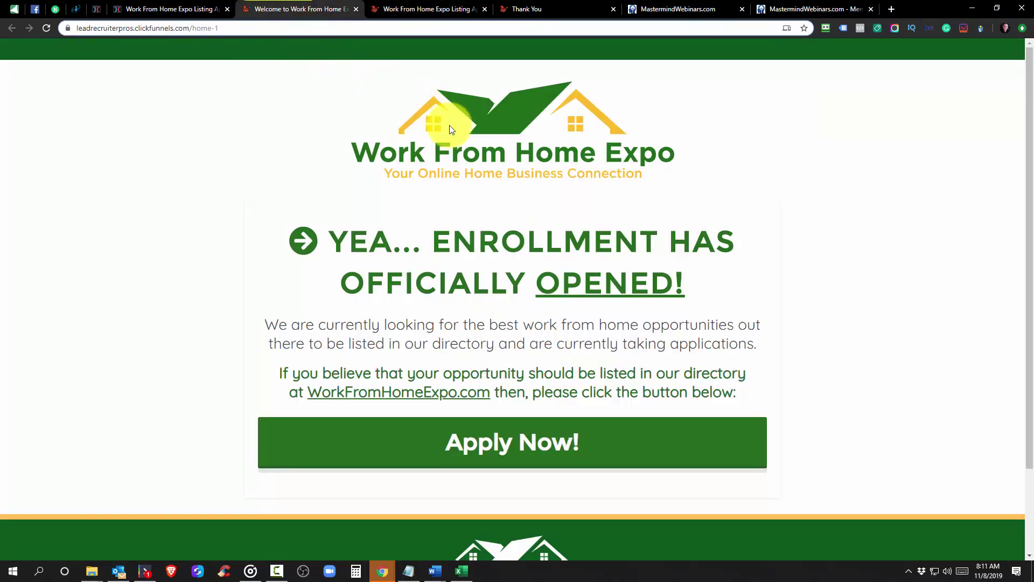
Open the listing application page in the editor, save it, and scroll to its form fields
scroll(511, 239, "down", 2)
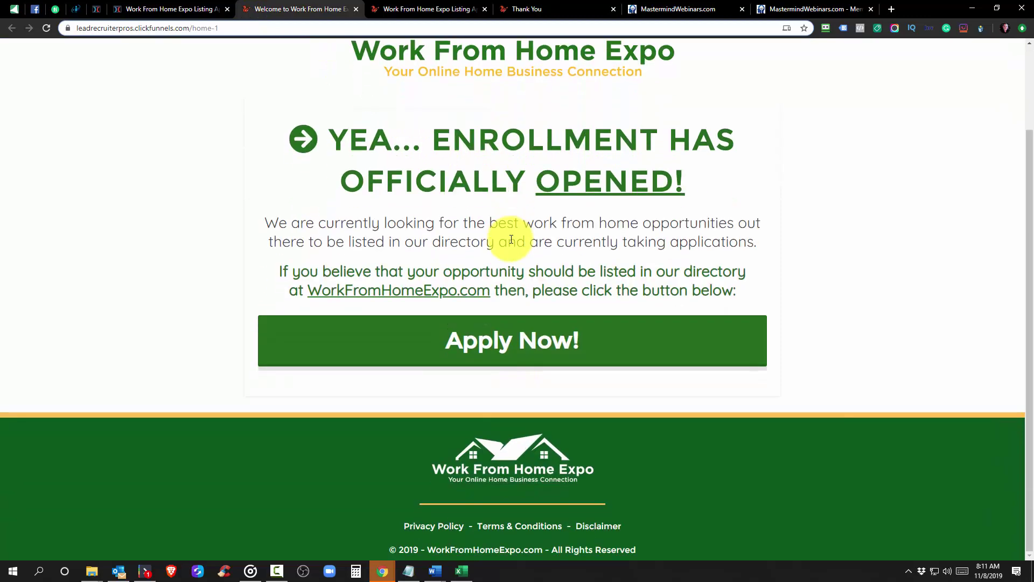
scroll(512, 239, "up", 2)
left_click(415, 9)
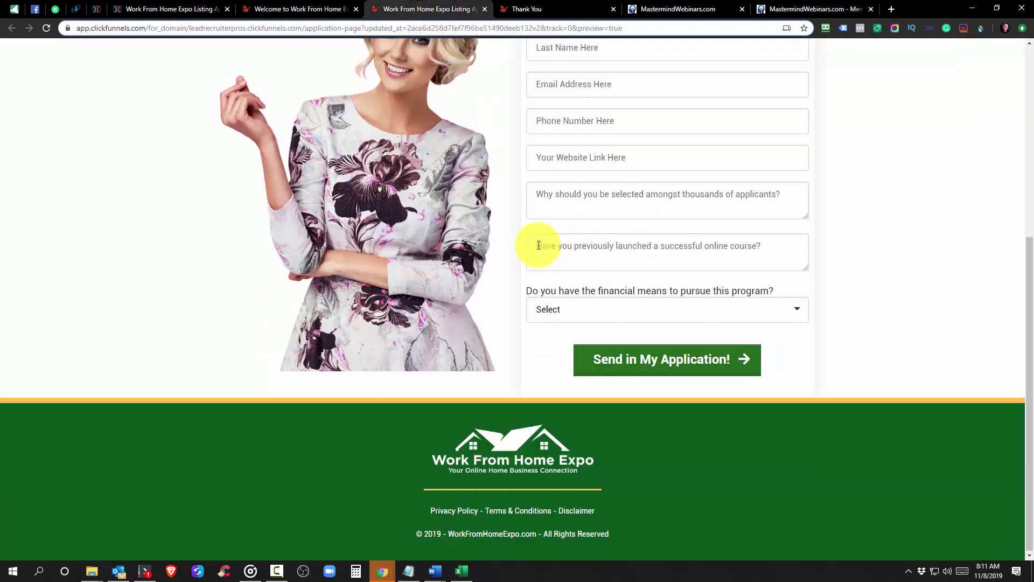
scroll(537, 244, "up", 6)
scroll(558, 312, "down", 5)
scroll(558, 300, "up", 1)
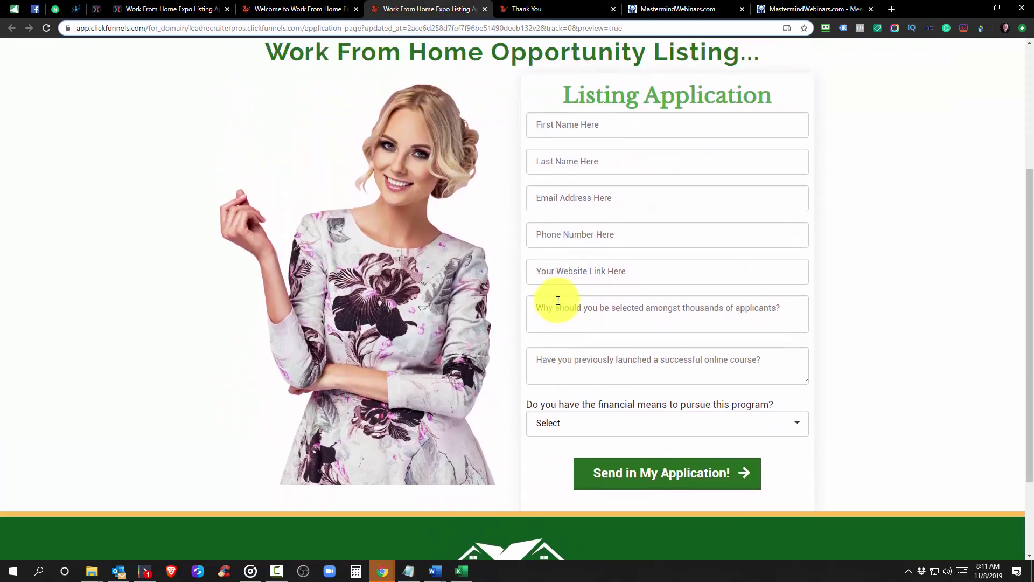
scroll(558, 301, "up", 2)
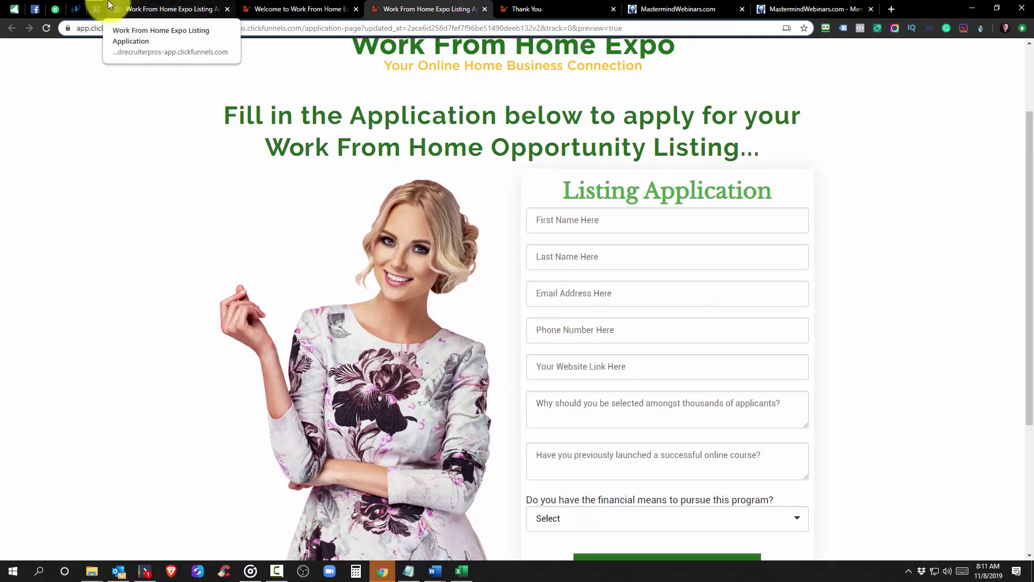
left_click(108, 7)
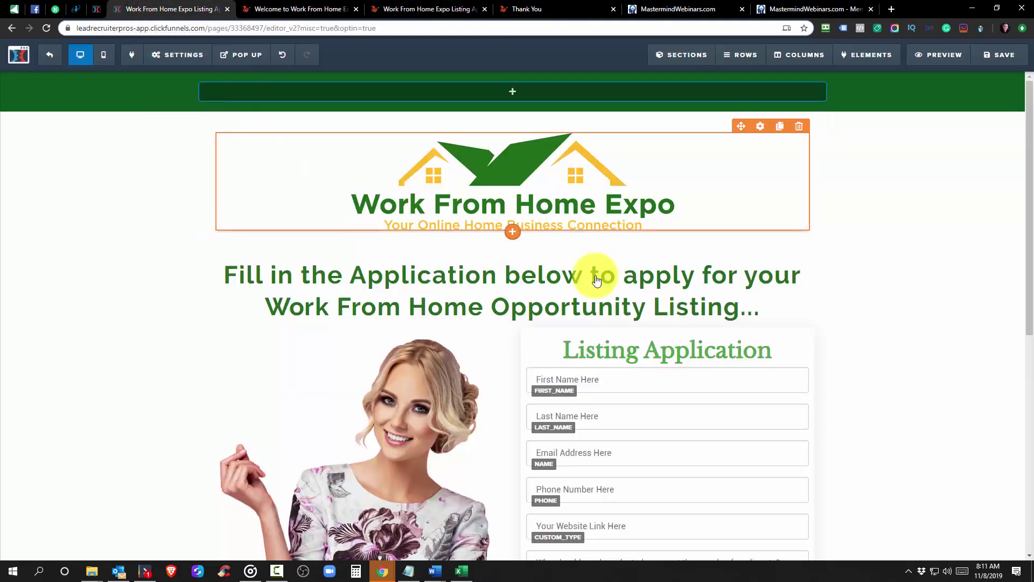
scroll(282, 127, "down", 1)
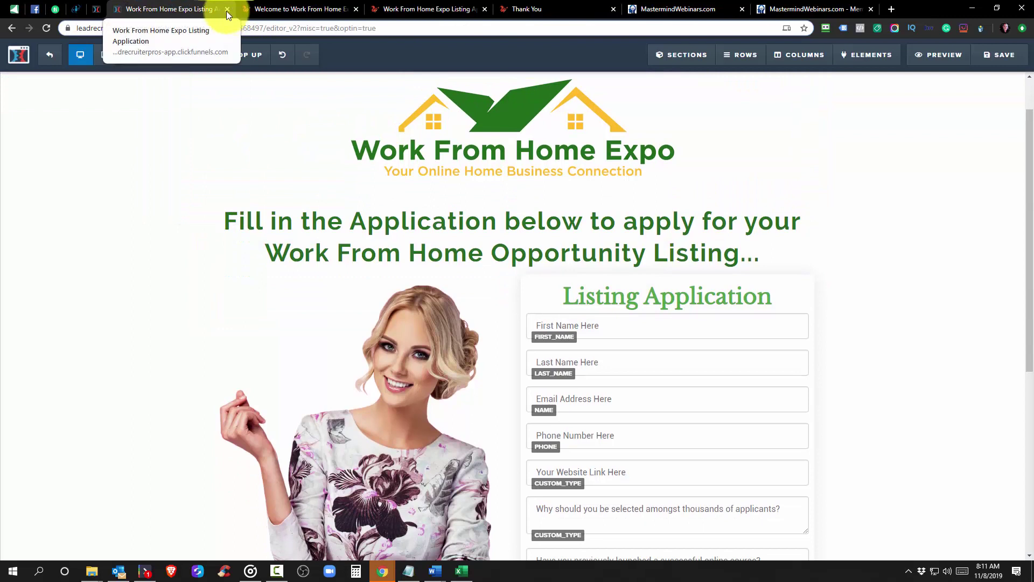
left_click(999, 55)
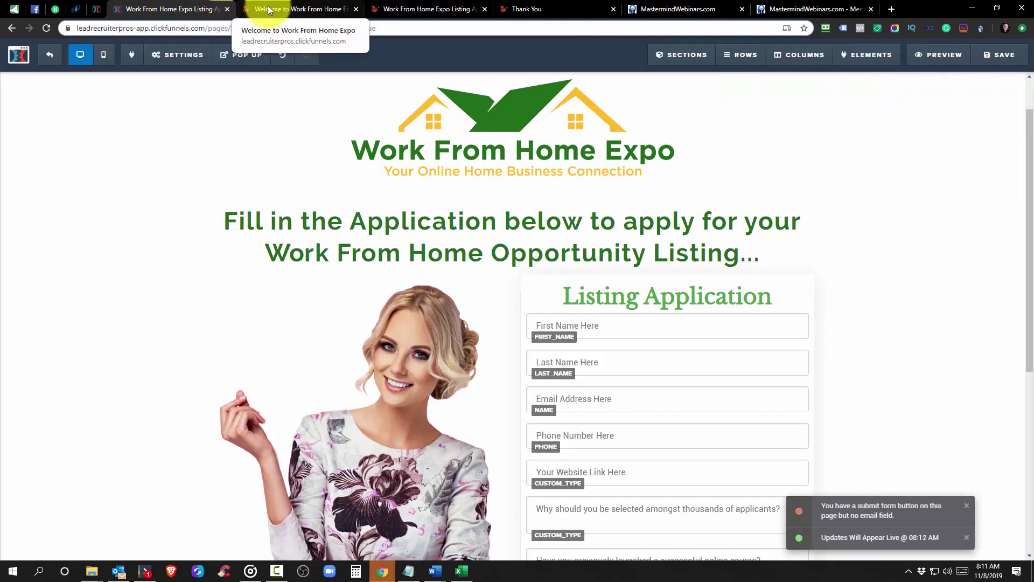
scroll(393, 184, "down", 3)
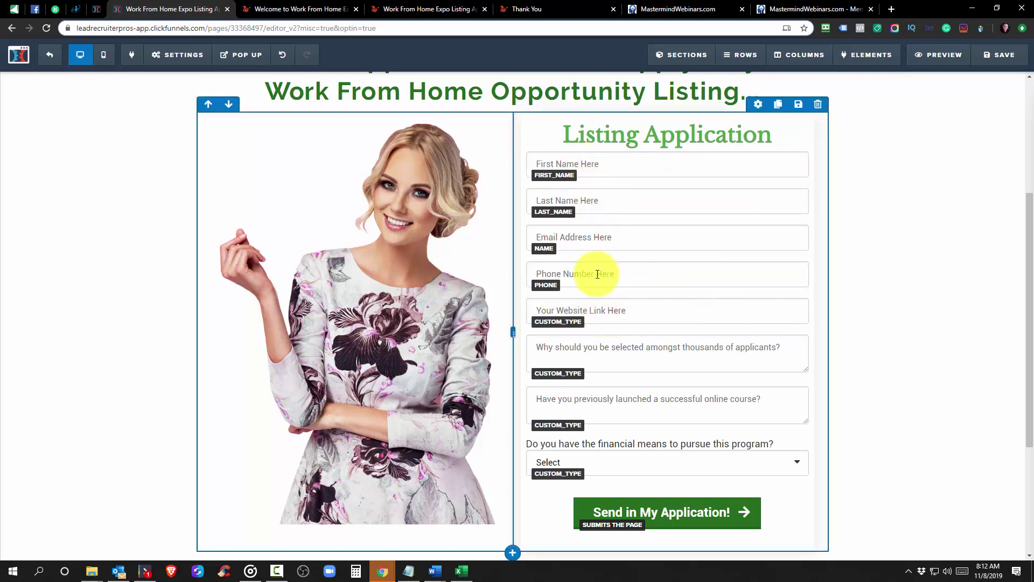
Duplicate the Phone Number field on the application form and open the copy's settings
left_click(779, 257)
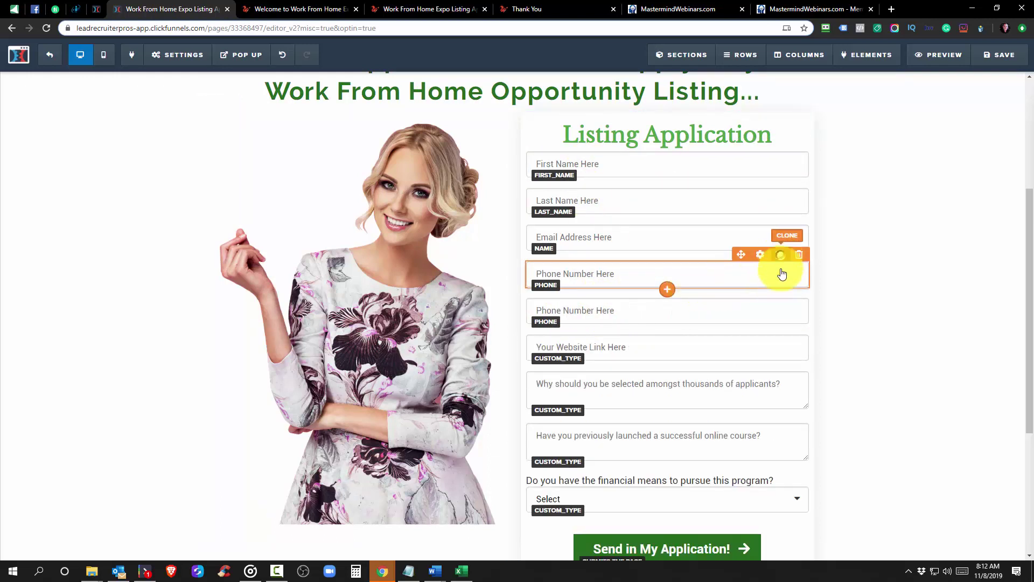
left_click(619, 318)
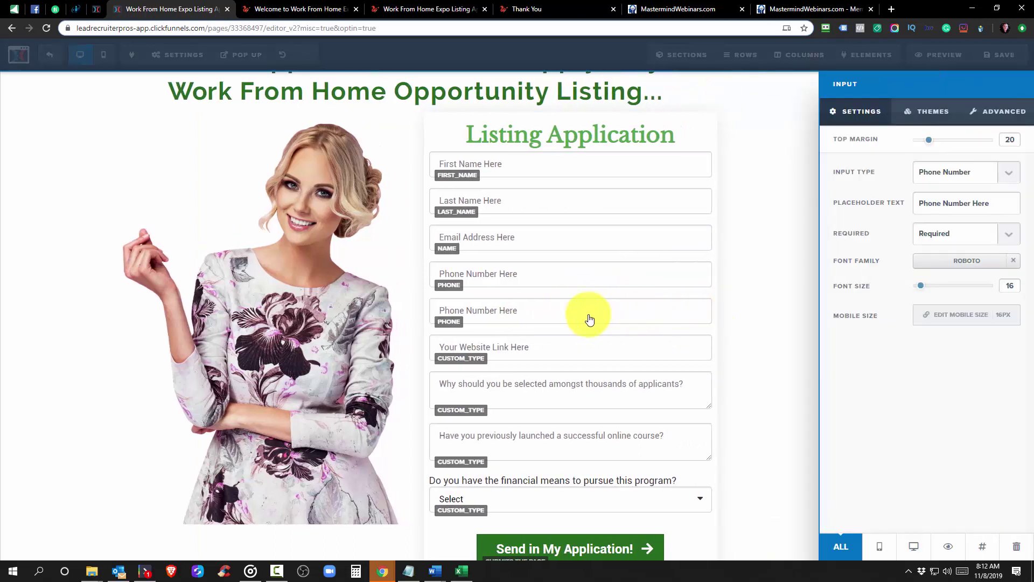
left_click(750, 311)
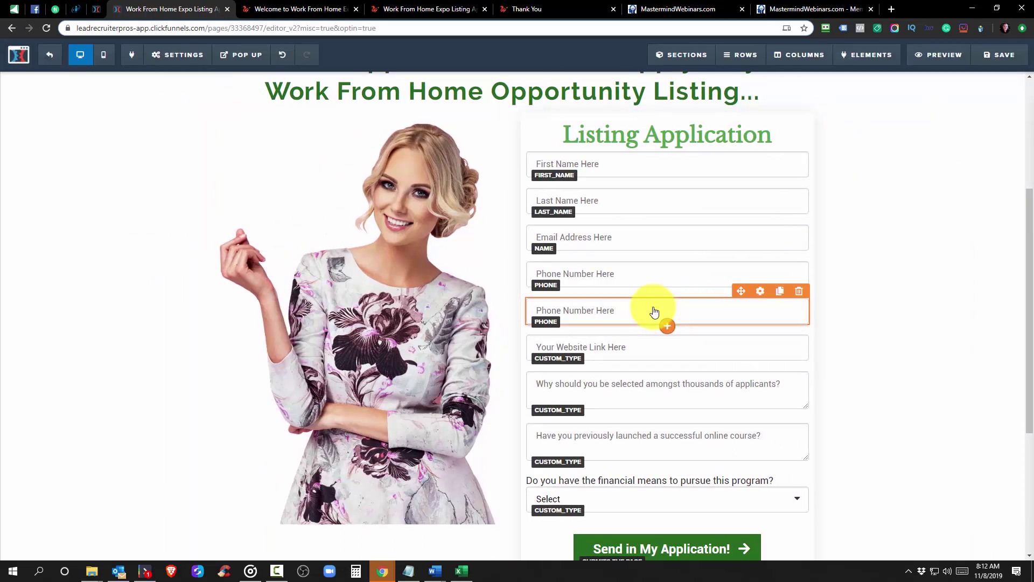
left_click(654, 312)
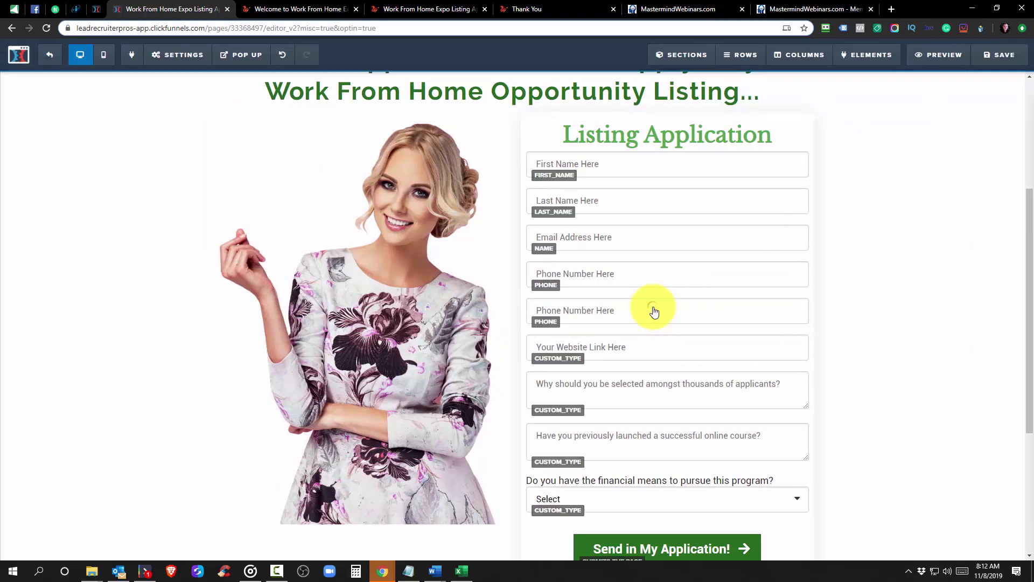
Make the copy a Custom Type Business input with placeholder 'Business Name Here'
left_click(1018, 177)
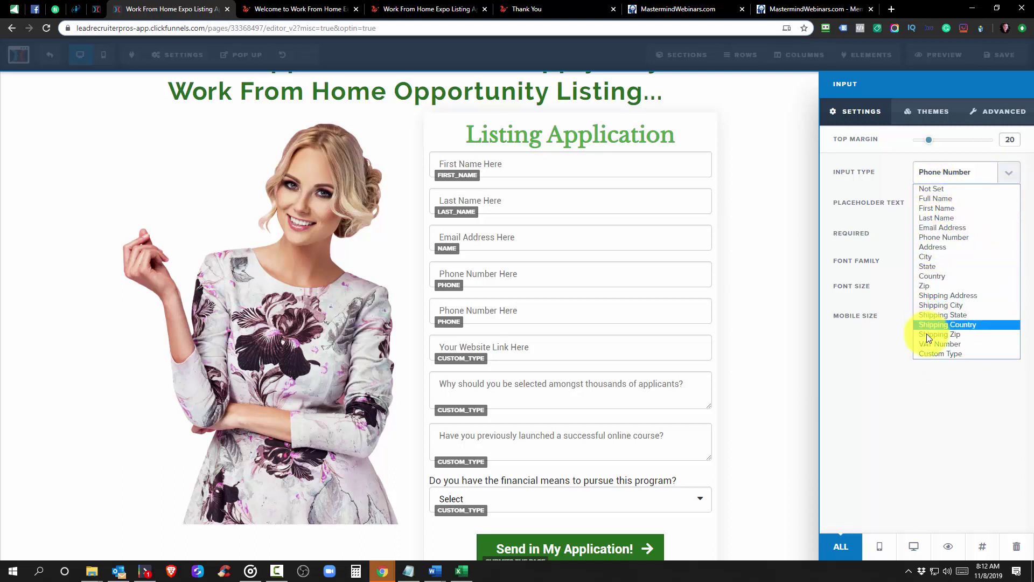
left_click(926, 353)
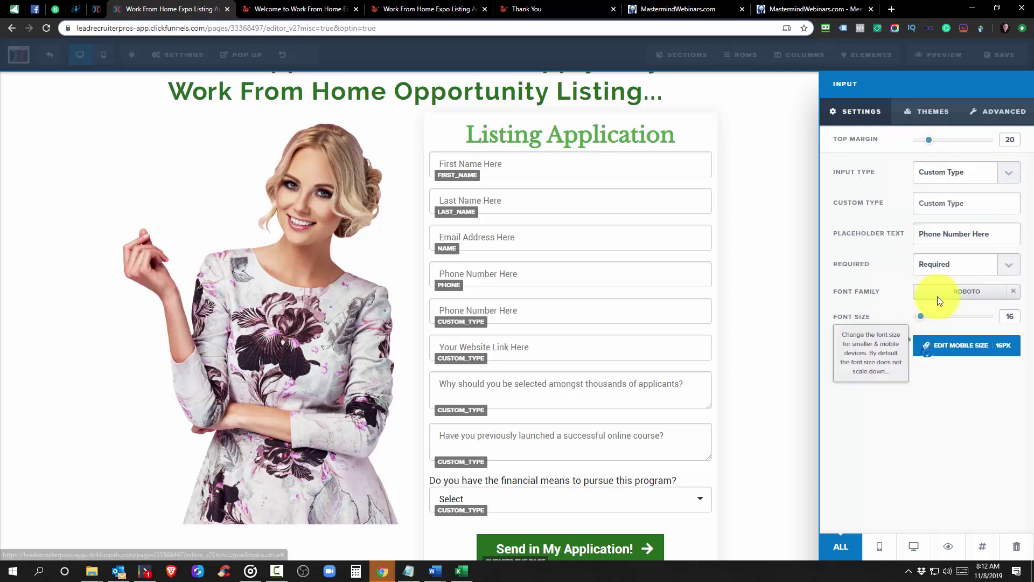
left_click(935, 205)
type("Business Name")
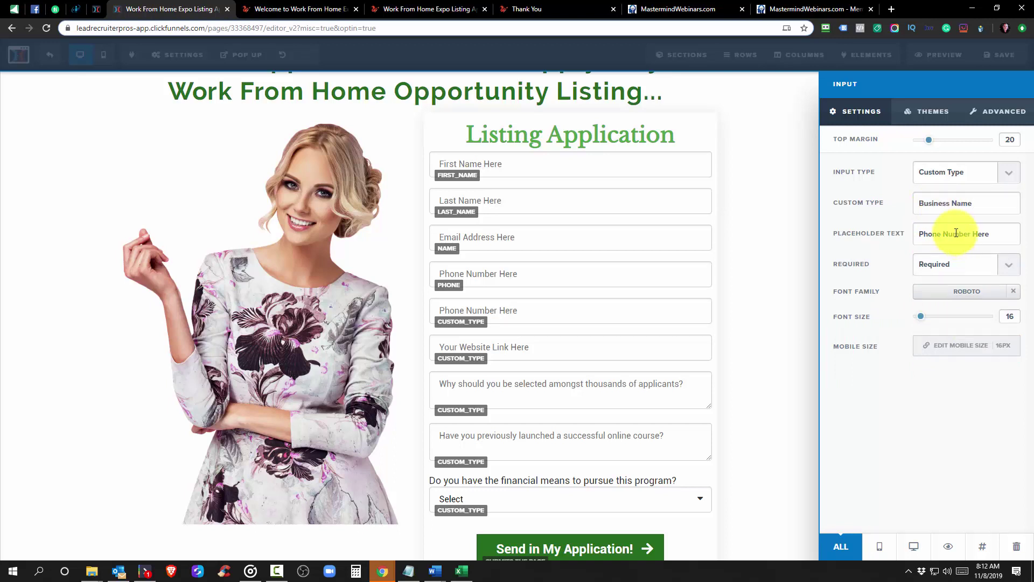
left_click_drag(940, 234, 896, 232)
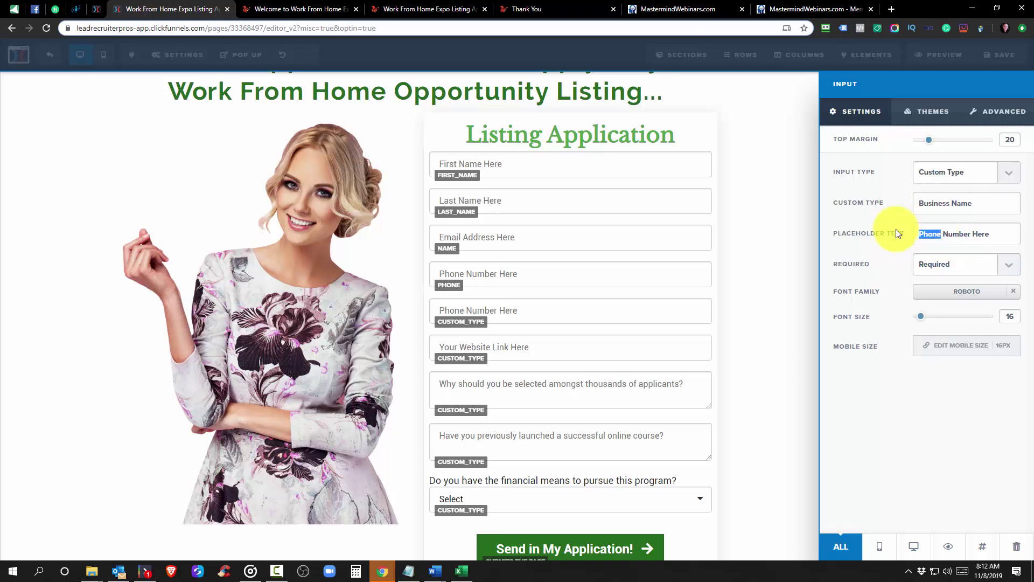
type("Busine")
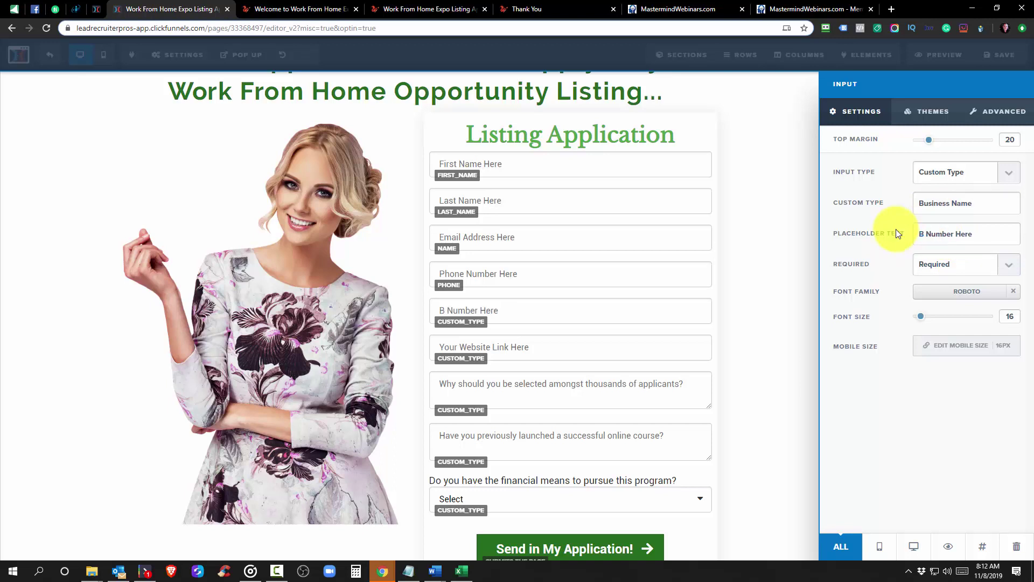
type("ss Name")
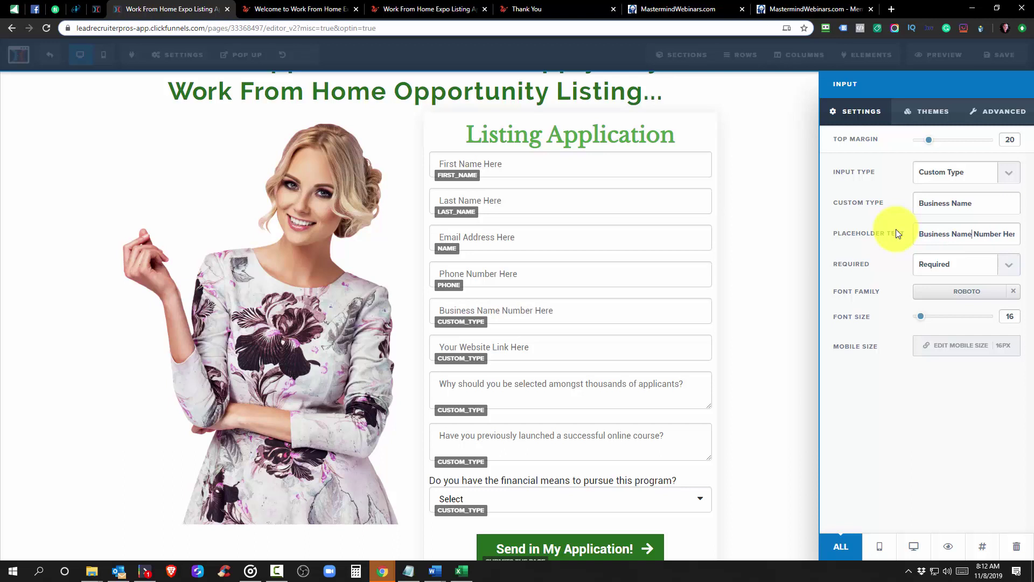
key("Delete")
key("Delete")
key("Delete")
key("Delete")
key("Delete")
key("Delete")
key("Delete")
key("Delete")
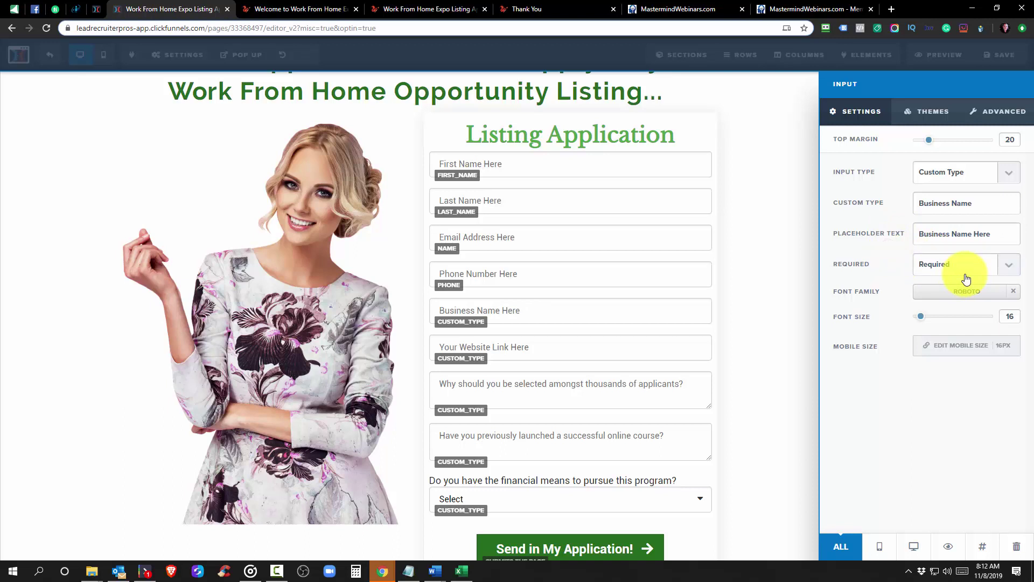
left_click(792, 250)
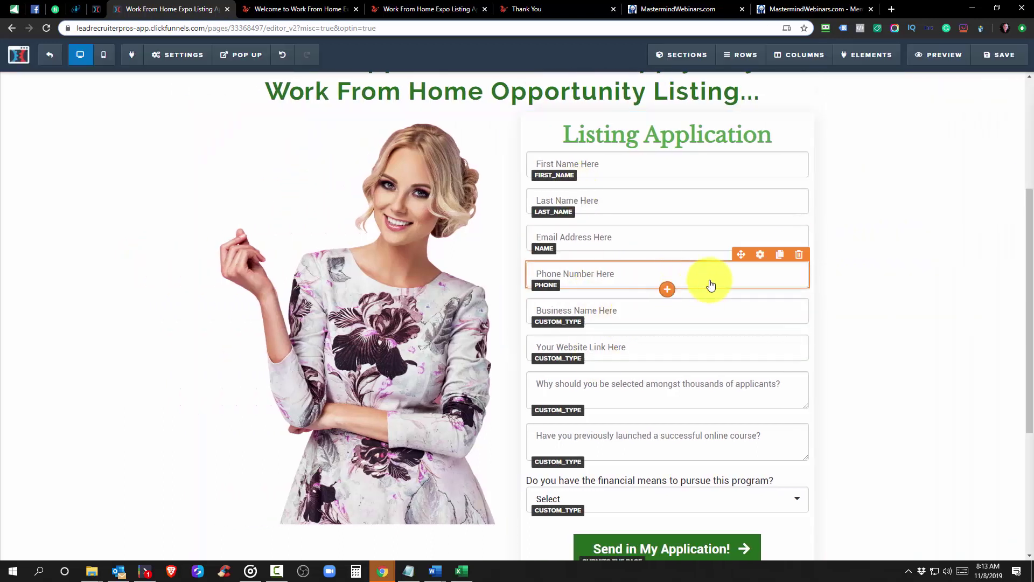
Save the application page and scroll the form to confirm the Business Name field
left_click(1010, 65)
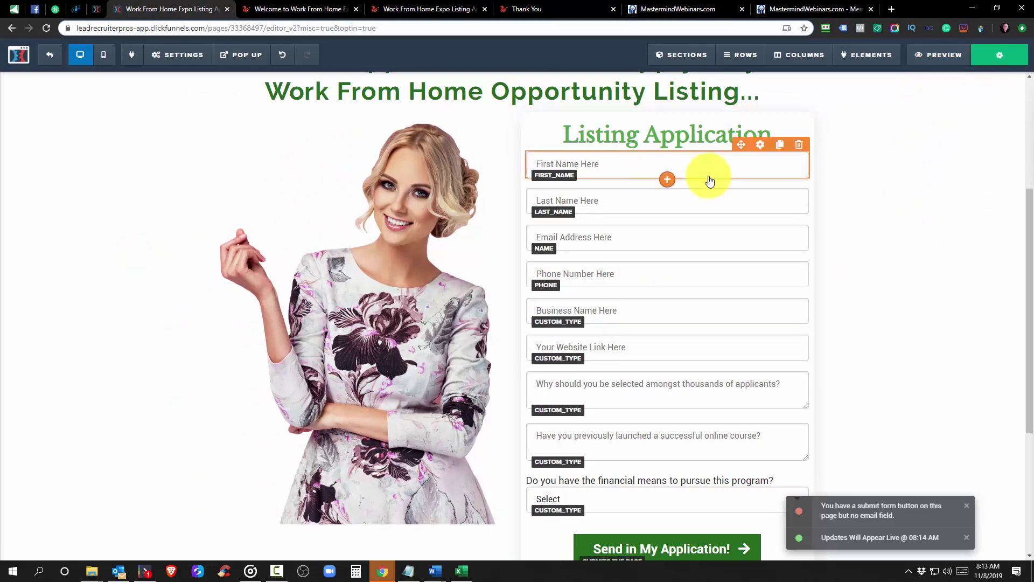
scroll(672, 215, "down", 1)
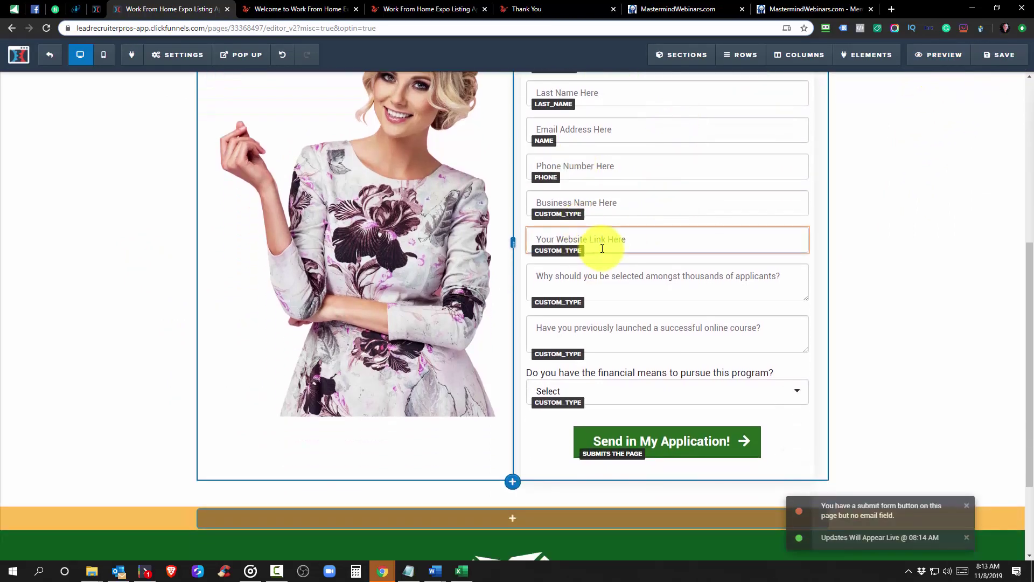
scroll(598, 256, "up", 2)
scroll(602, 318, "down", 2)
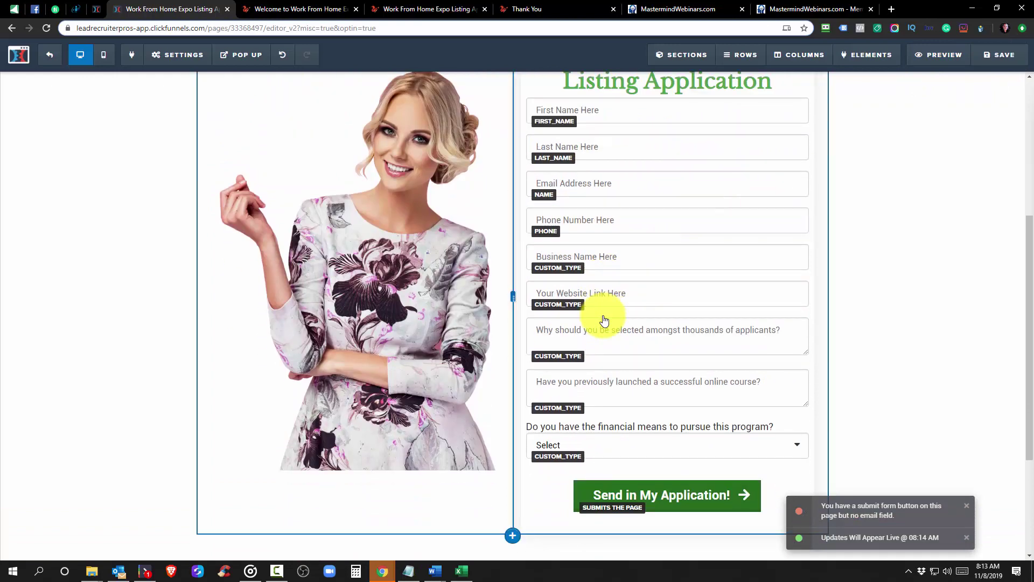
scroll(605, 320, "up", 1)
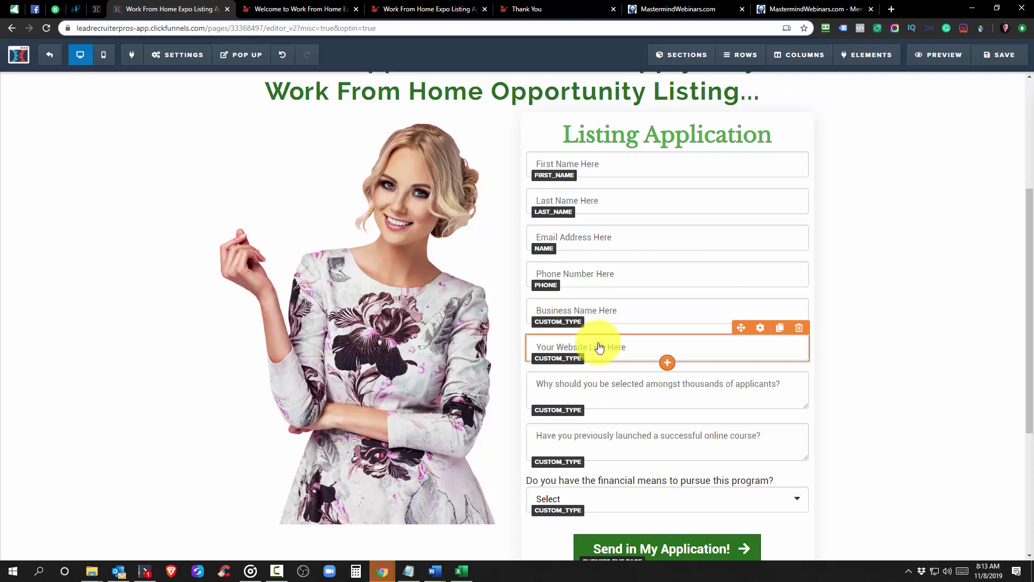
scroll(599, 347, "down", 1)
scroll(602, 337, "up", 1)
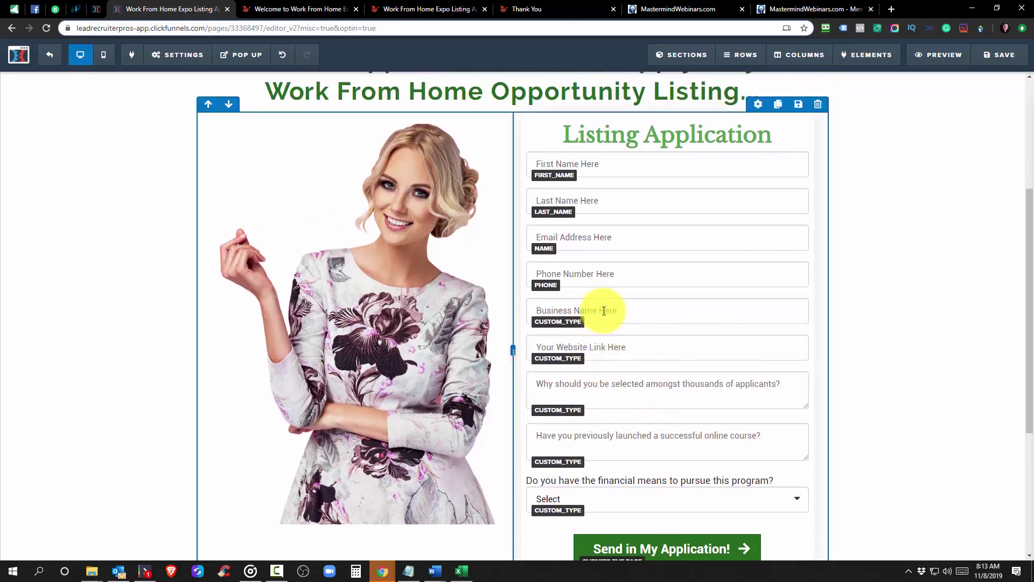
scroll(602, 347, "down", 1)
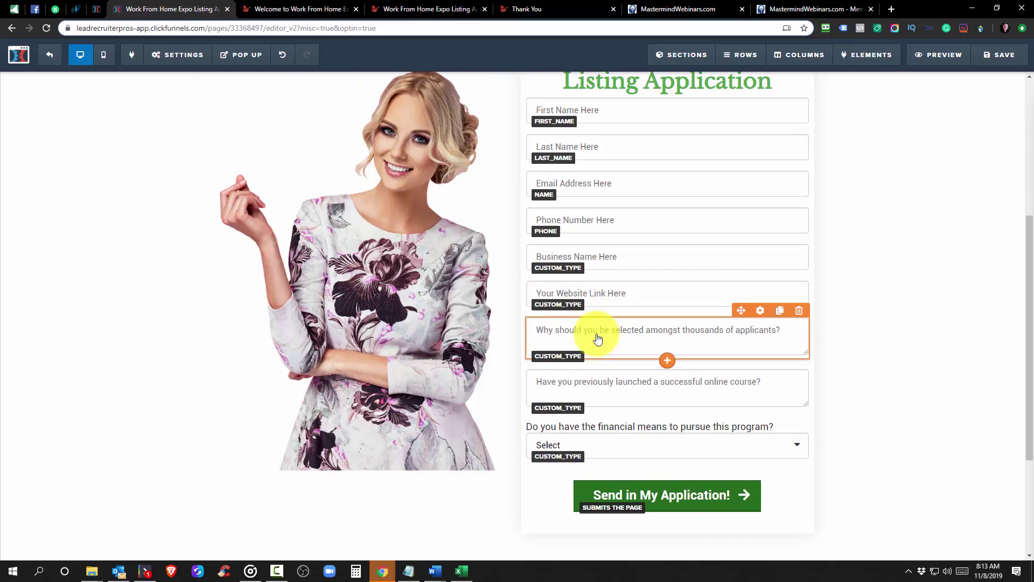
scroll(598, 338, "up", 3)
scroll(600, 268, "down", 2)
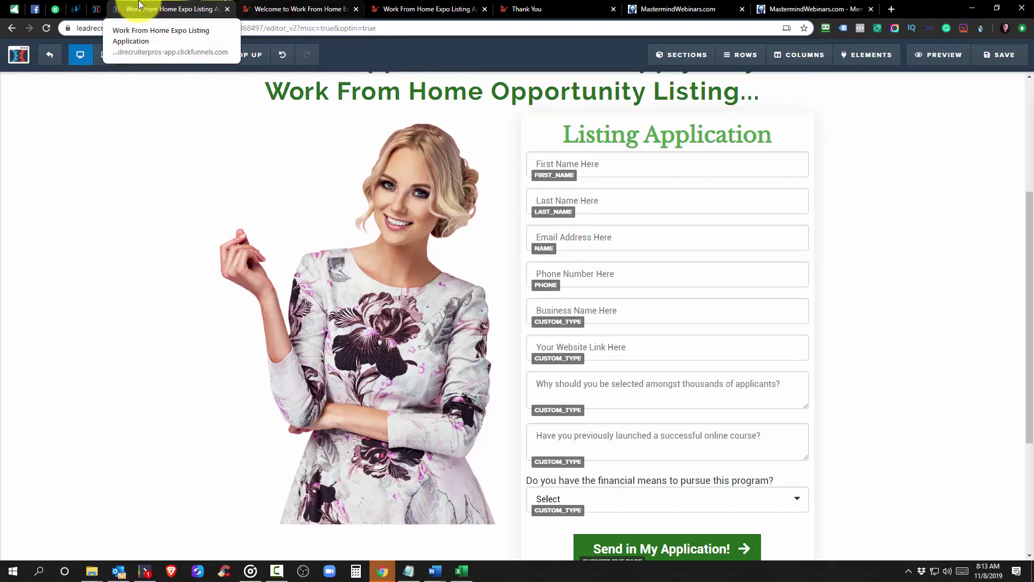
Save the Expo home page and exit its editor to the funnel overview
left_click(94, 14)
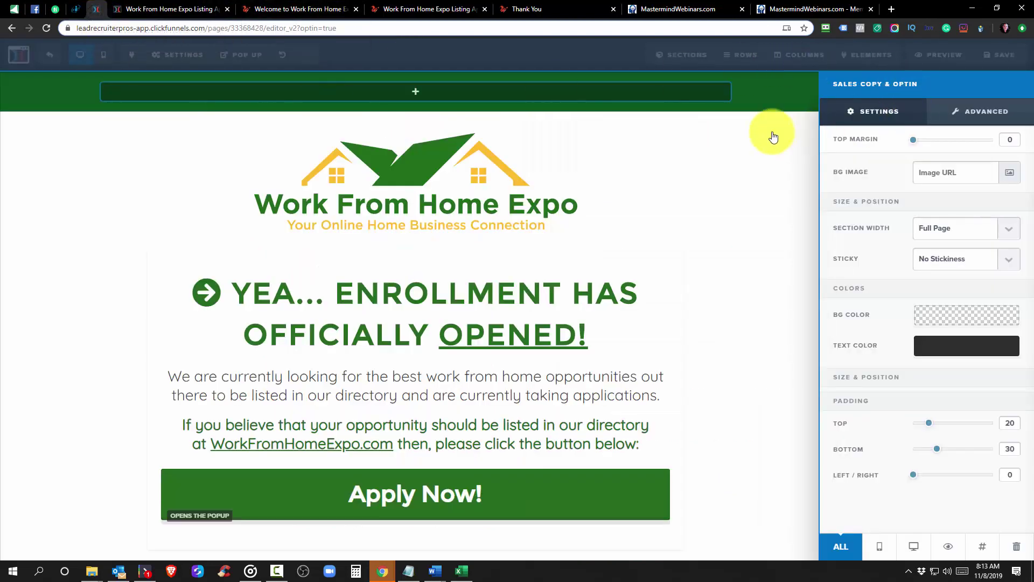
left_click(771, 131)
left_click(1001, 55)
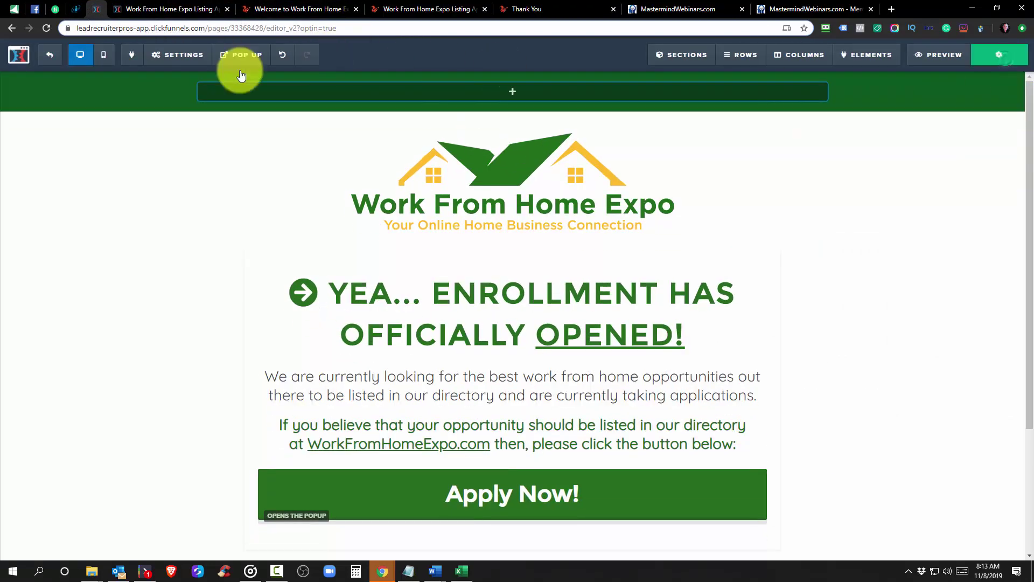
left_click(39, 52)
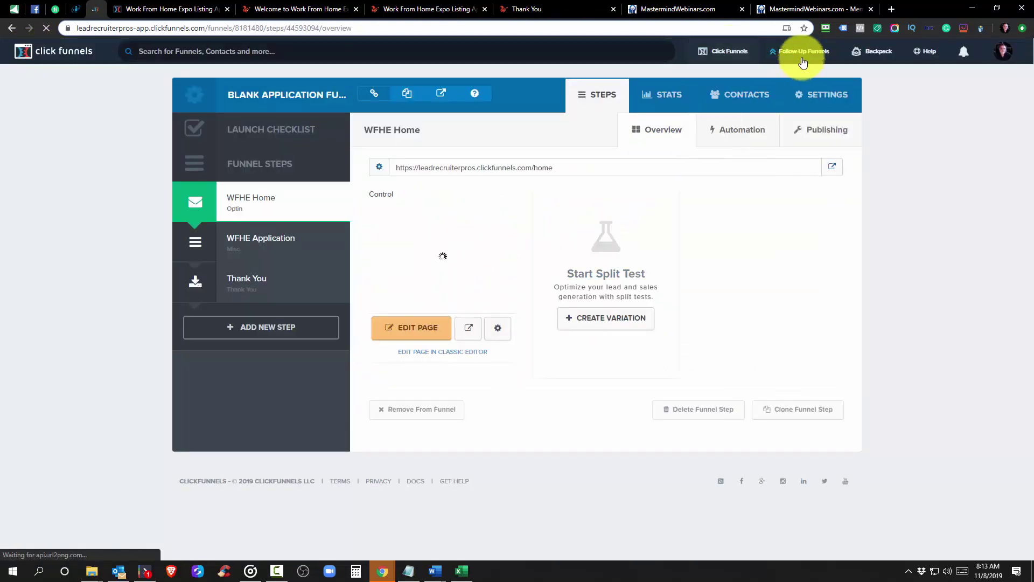
Check that the WFHE Applications email list has 0 subscribers, then go to Lead Recruiter Pro
mouse_move(801, 52)
left_click(793, 100)
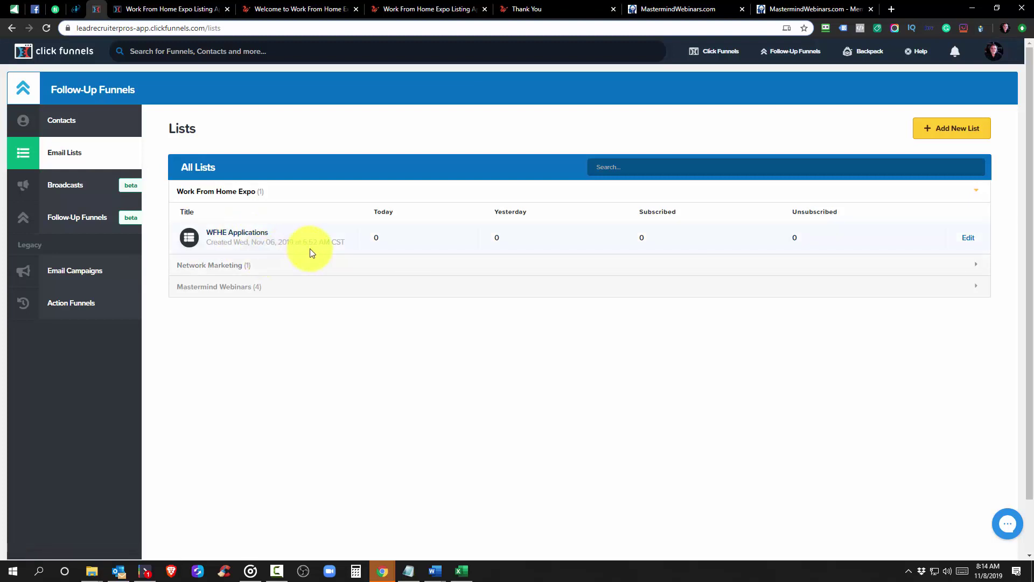
left_click(71, 9)
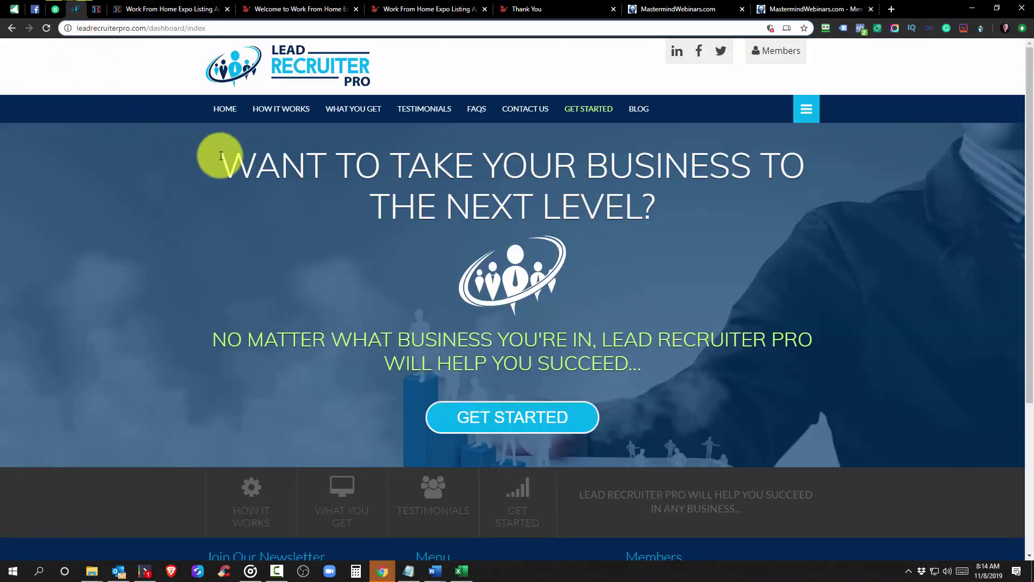
Log in to Lead Recruiter Pro's member area with the saved RoboForm login and view the dashboard
left_click(785, 58)
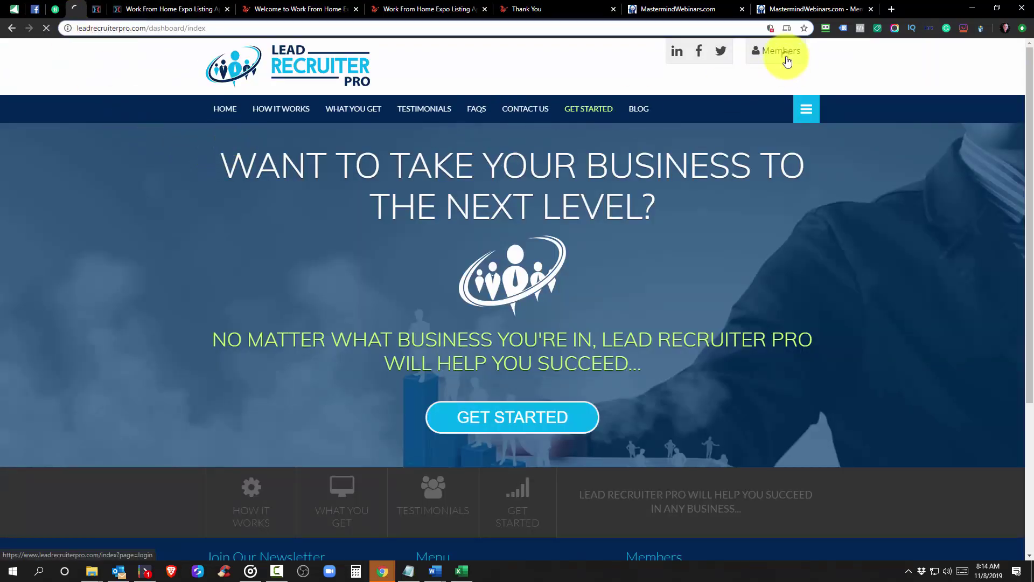
left_click(825, 27)
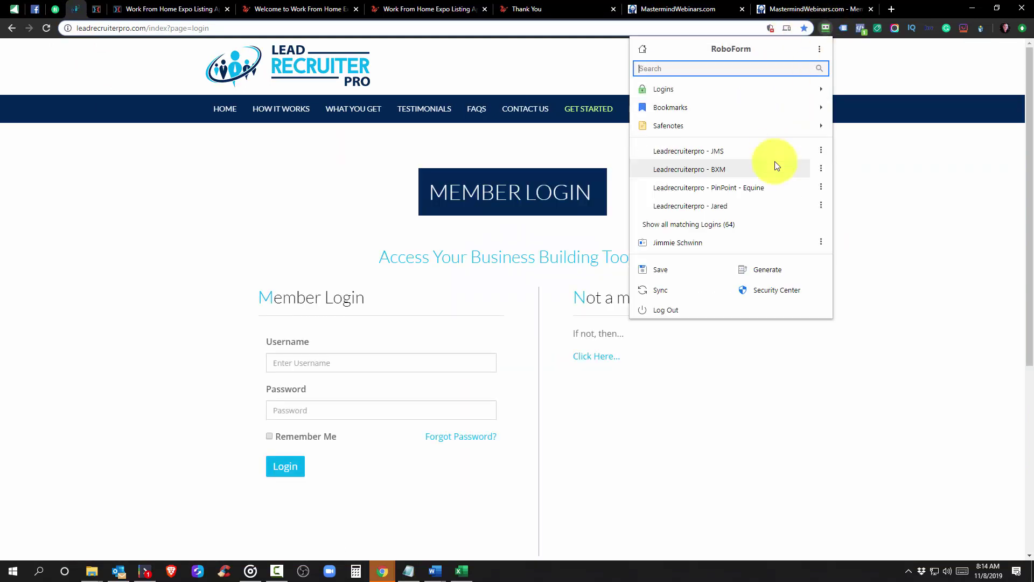
left_click(719, 153)
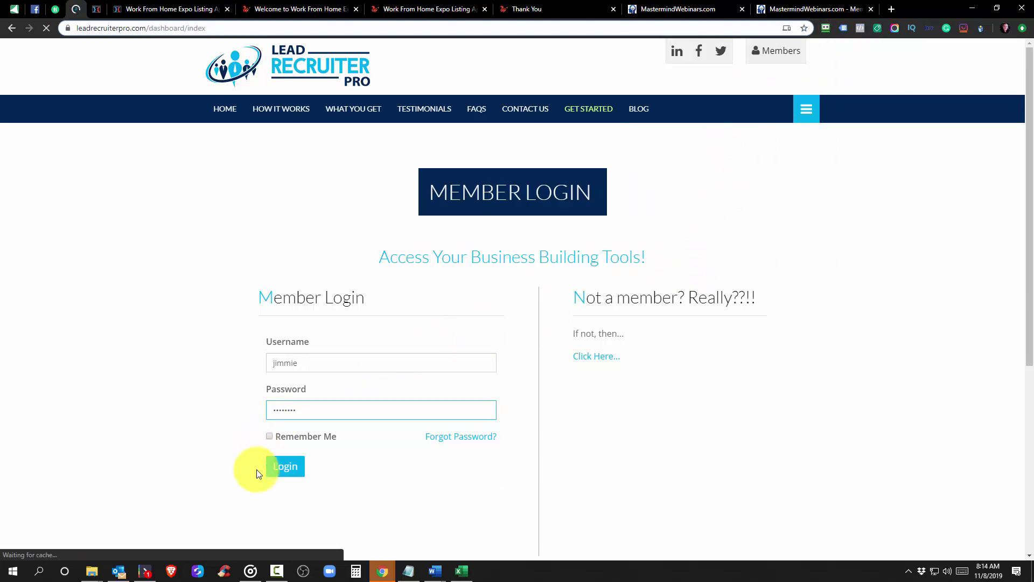
scroll(315, 340, "down", 2)
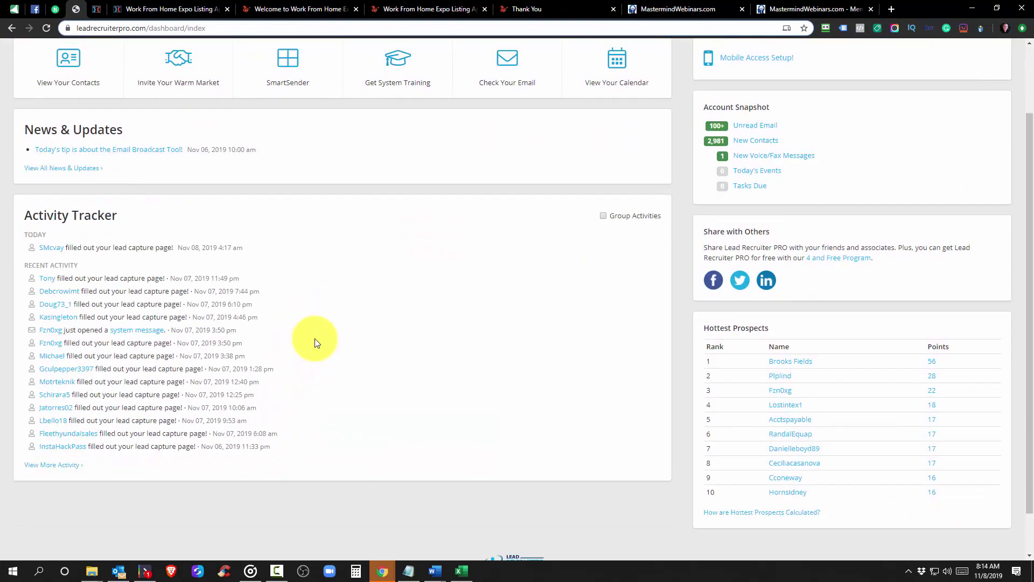
scroll(315, 338, "up", 2)
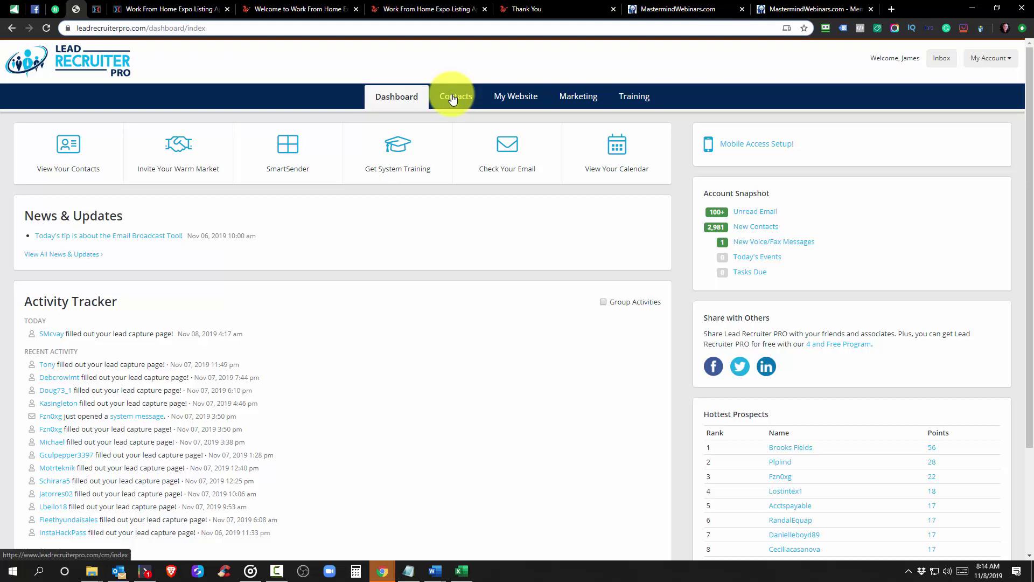
left_click(452, 98)
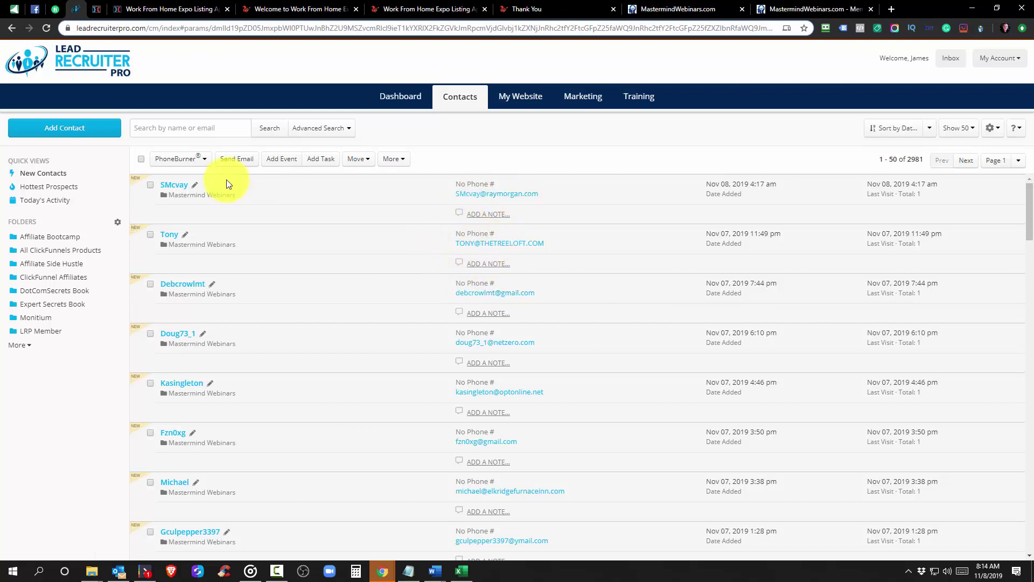
left_click(173, 186)
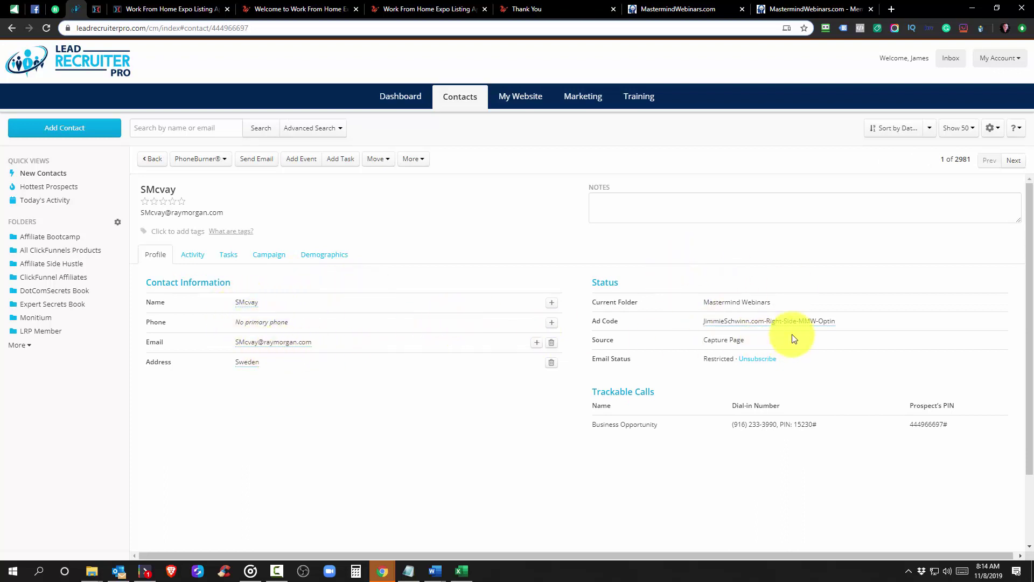
left_click(845, 322)
left_click_drag(846, 322, 702, 321)
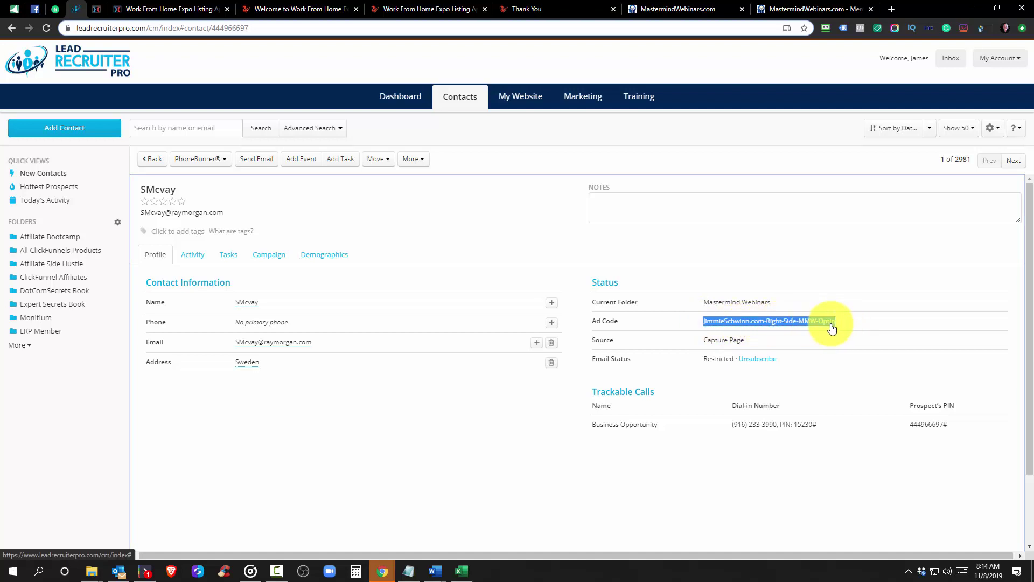
left_click(620, 194)
left_click(193, 254)
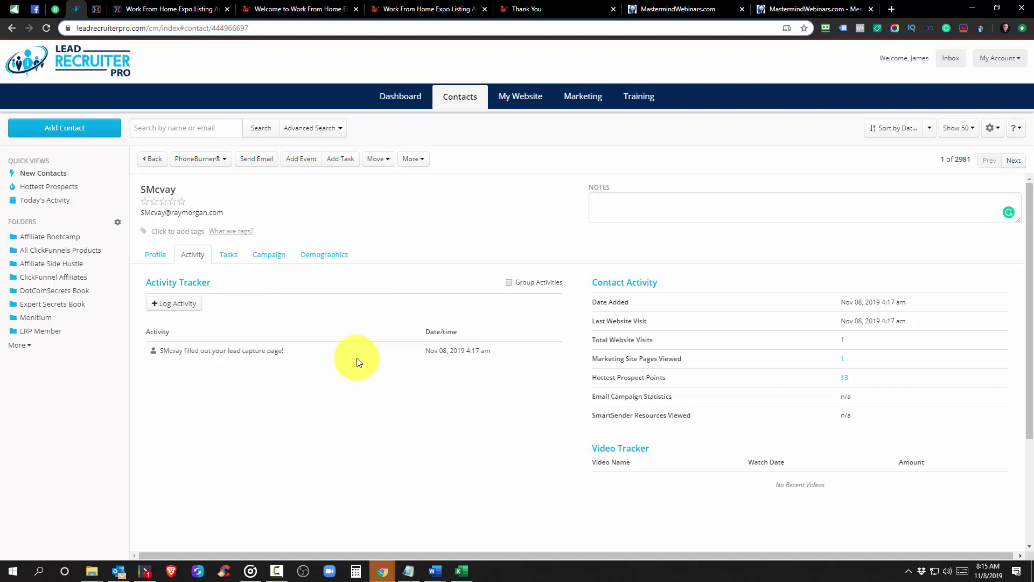
left_click(398, 101)
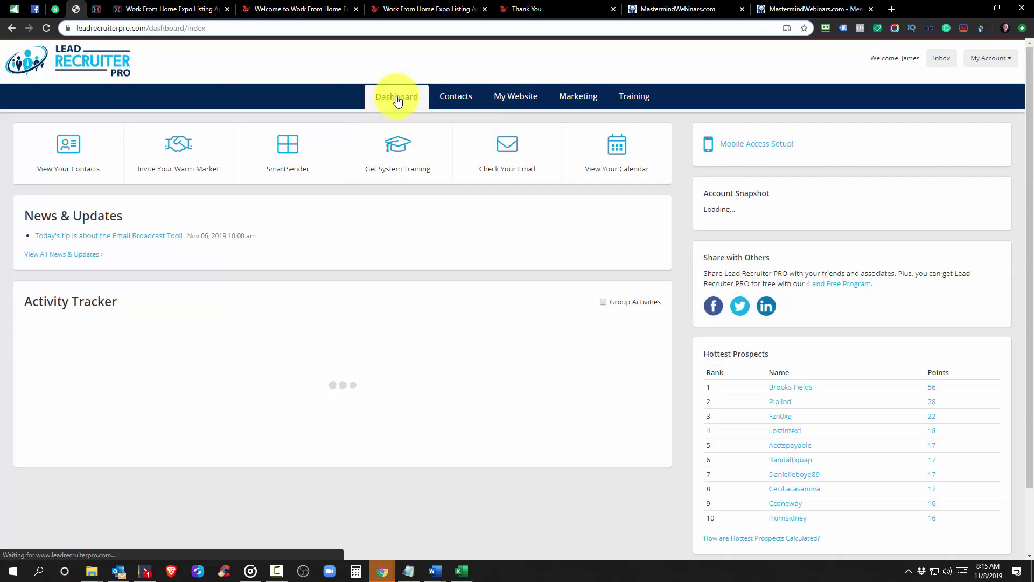
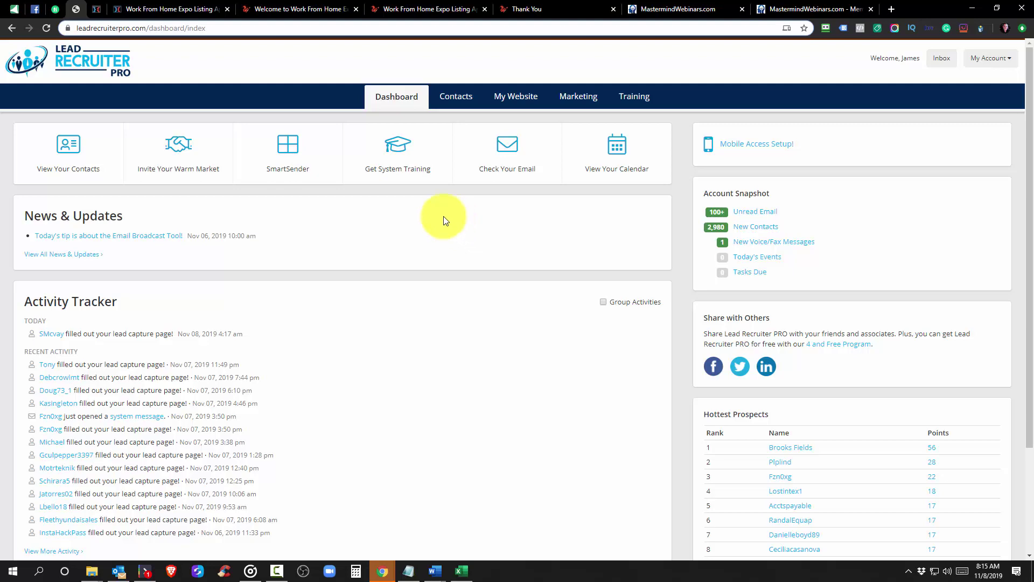
Go back to Lead Recruiter PRO and open its contacts list of 2980 contacts
left_click(163, 7)
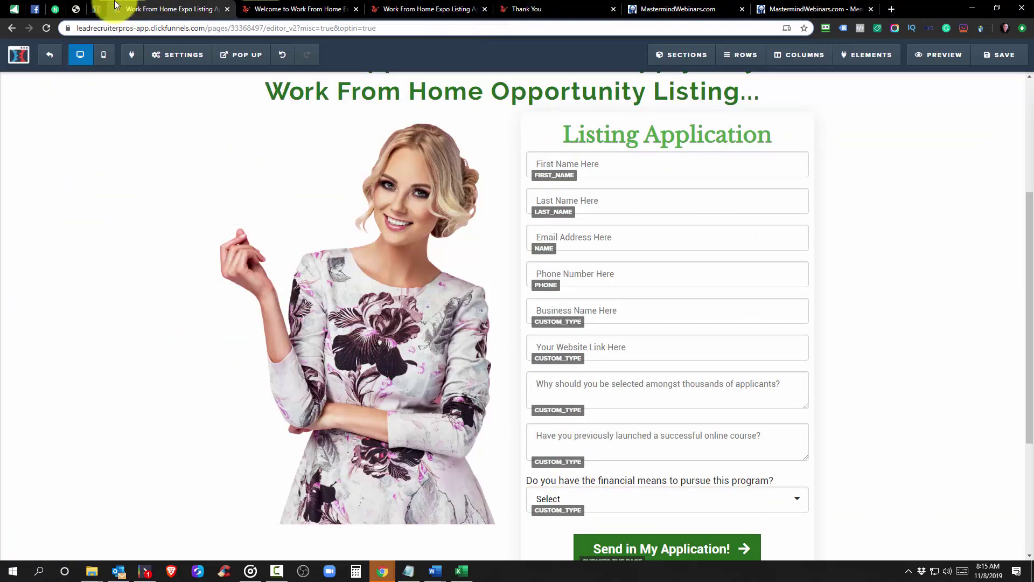
left_click(76, 9)
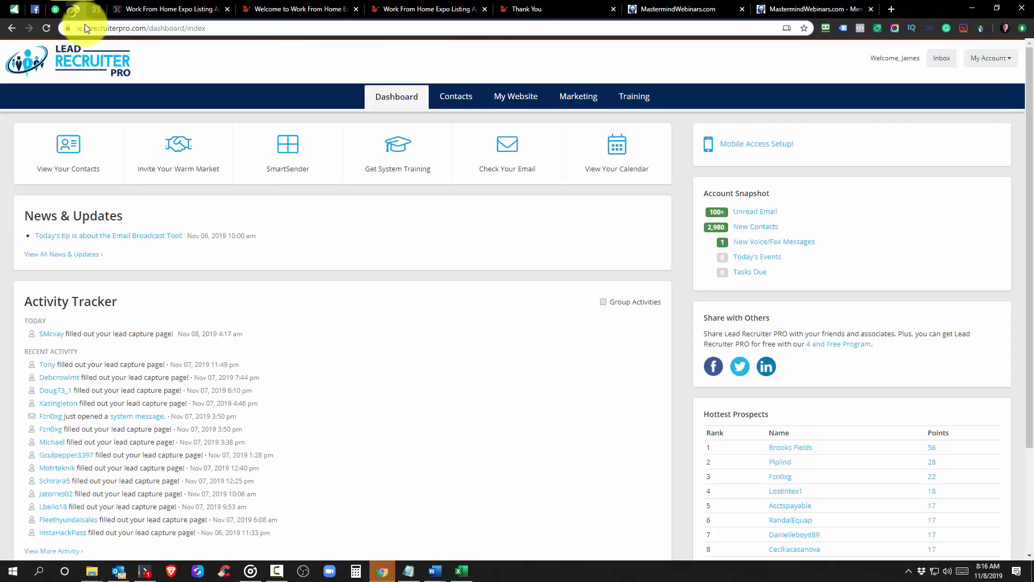
left_click(456, 100)
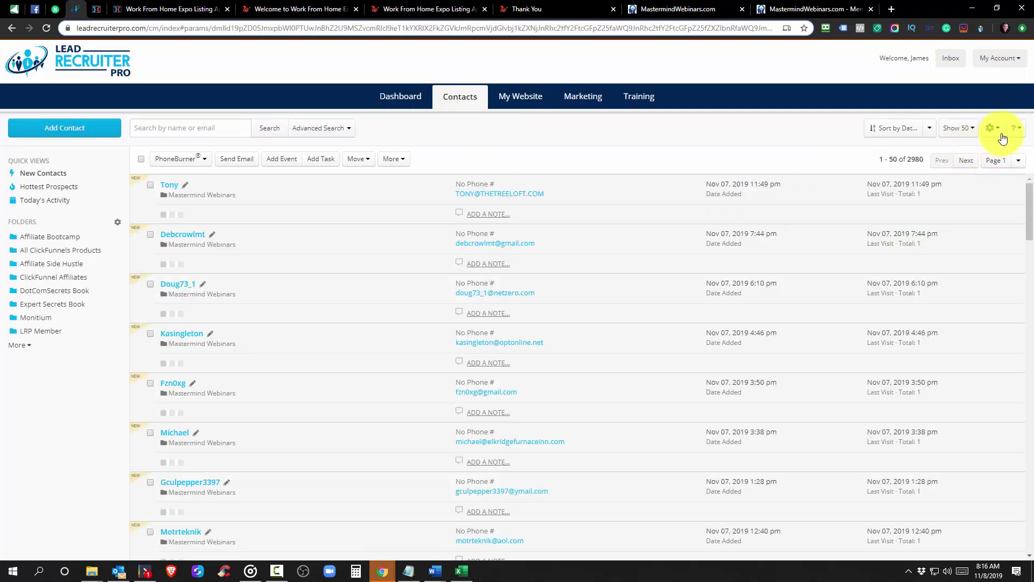
Play the Custom Fields tutorial video from the help menu, then close it
left_click(1015, 129)
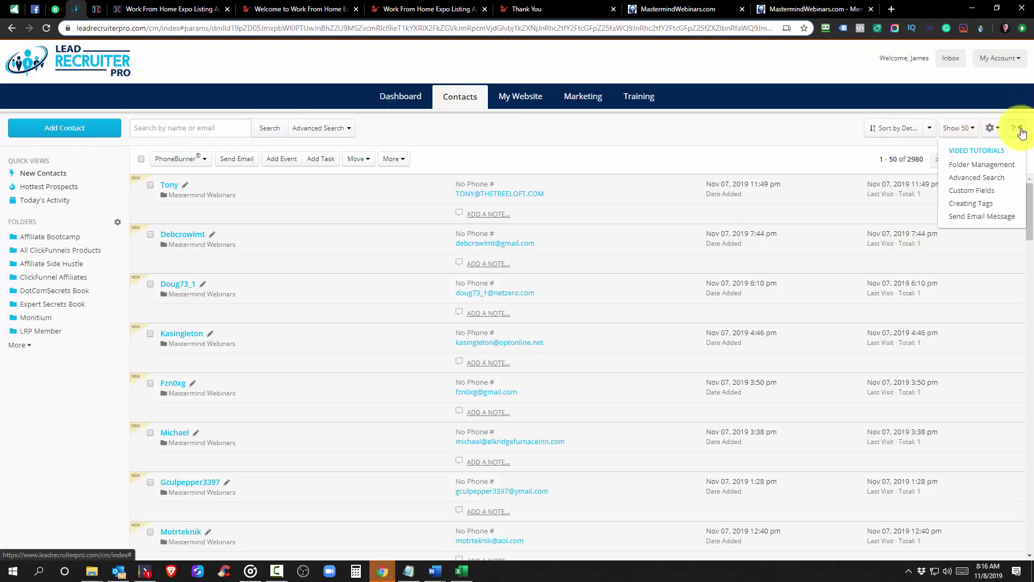
left_click(968, 193)
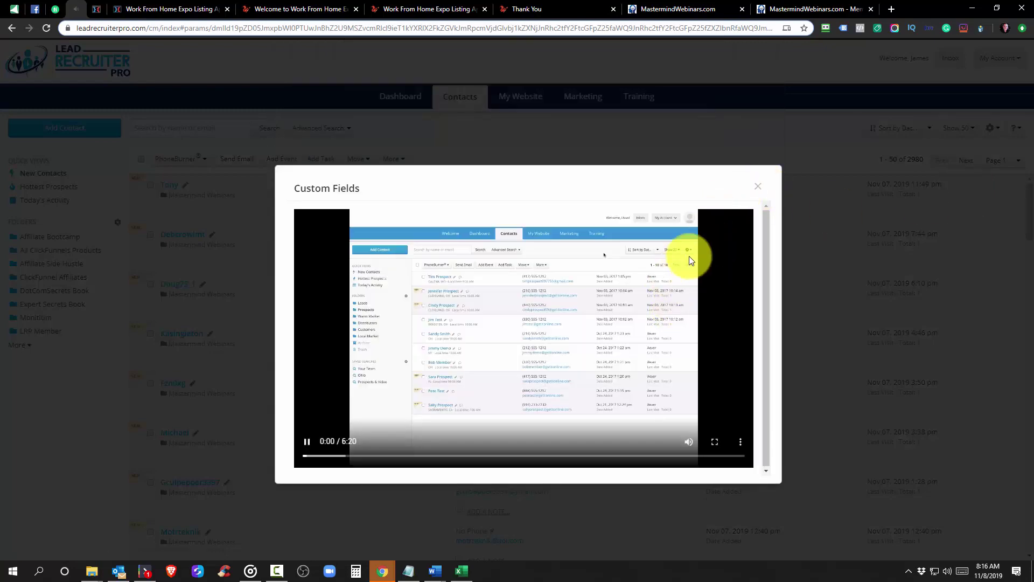
left_click(754, 188)
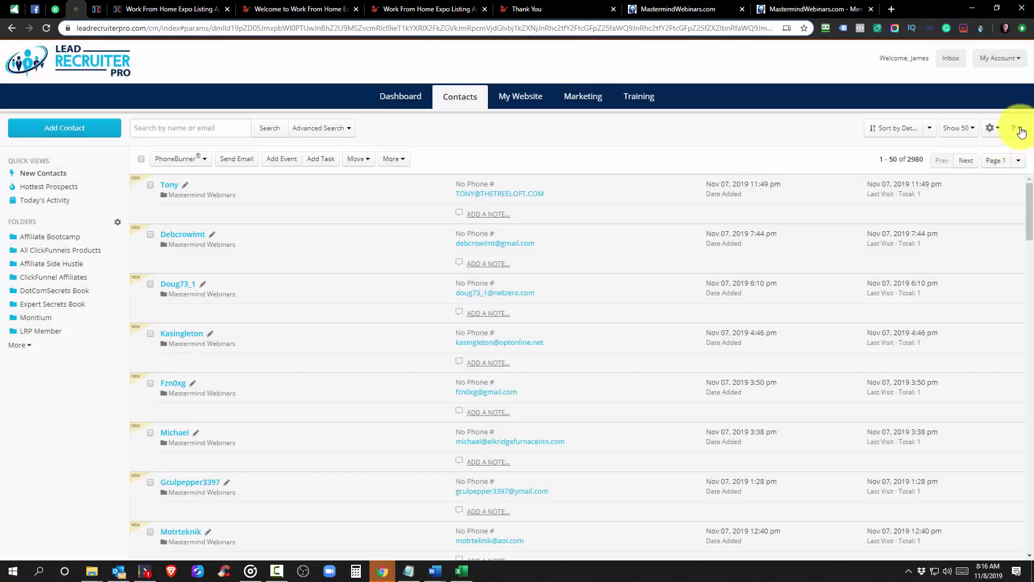
left_click(1015, 128)
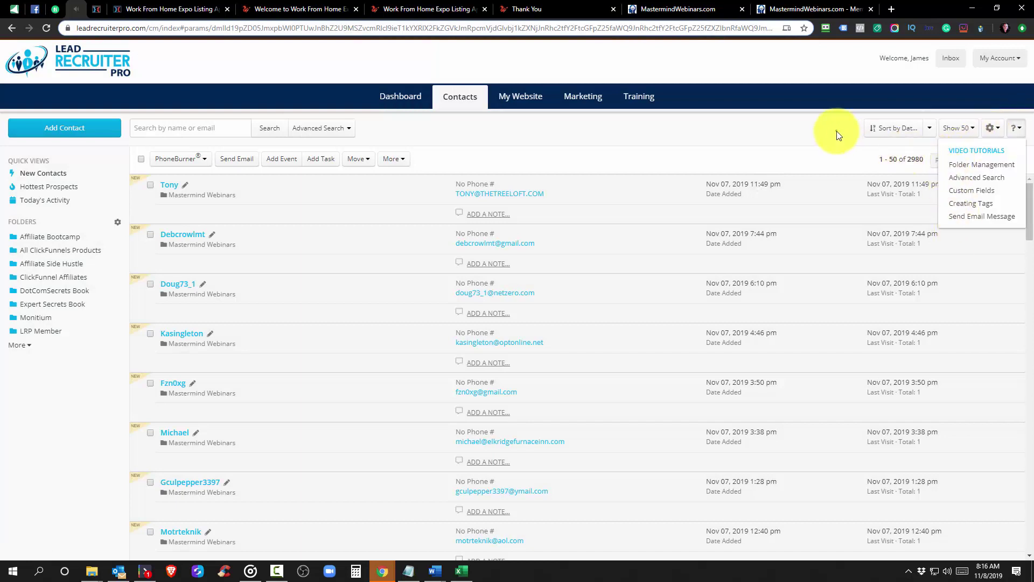
left_click(991, 129)
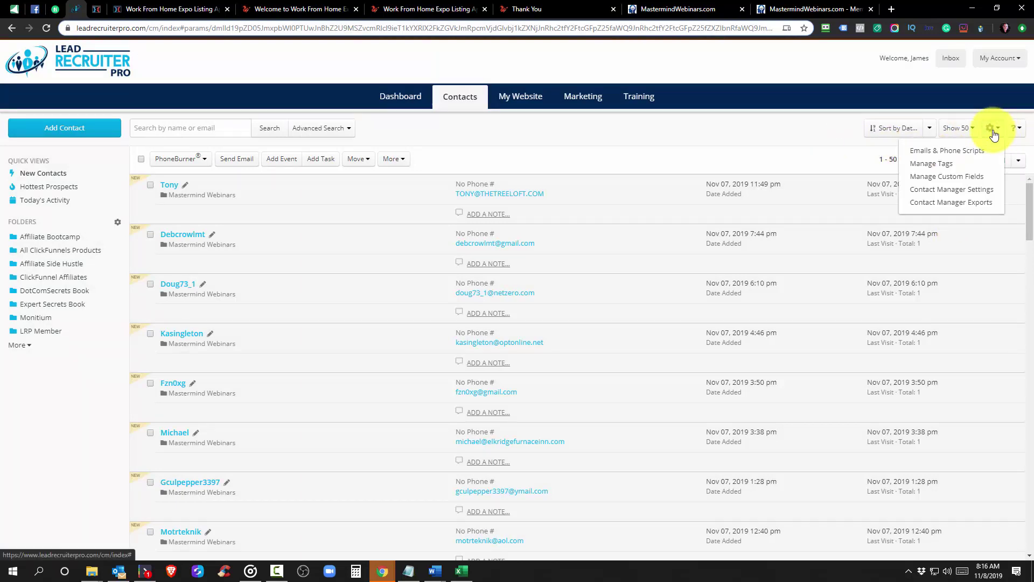
From Manage Custom Fields, start a new custom field and review the Field Type choices
left_click(947, 177)
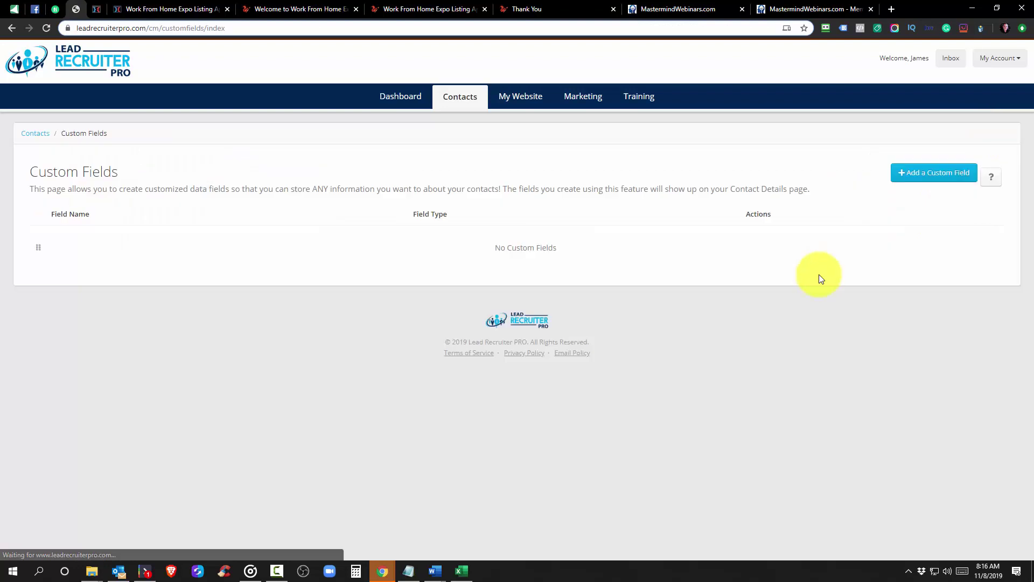
left_click(935, 173)
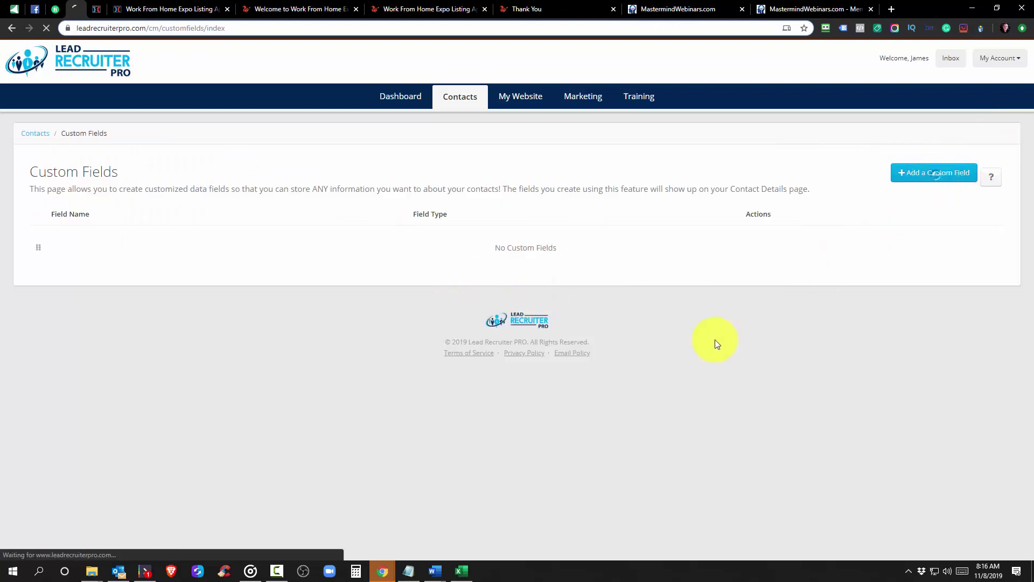
left_click(339, 236)
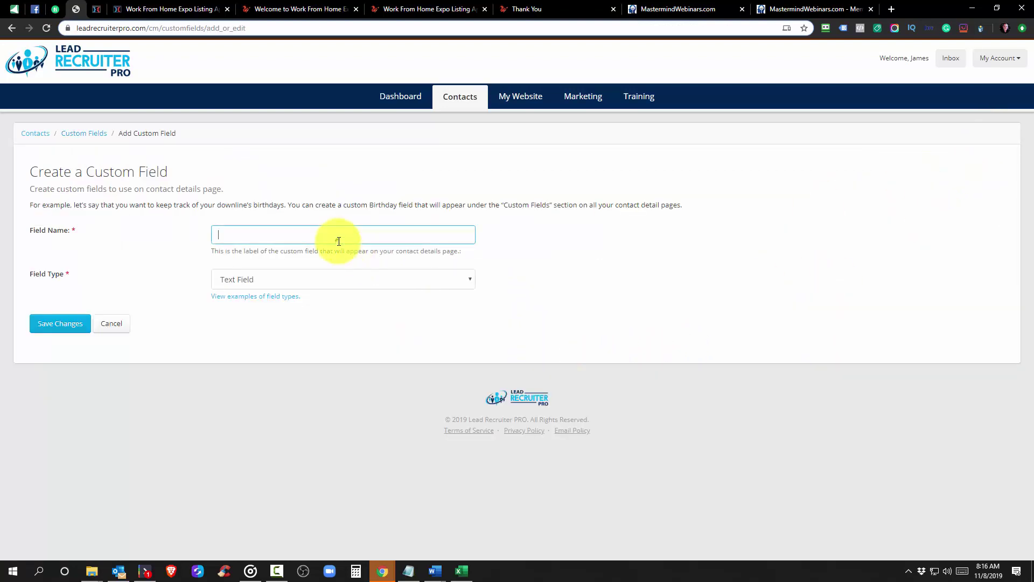
left_click(255, 279)
left_click(170, 228)
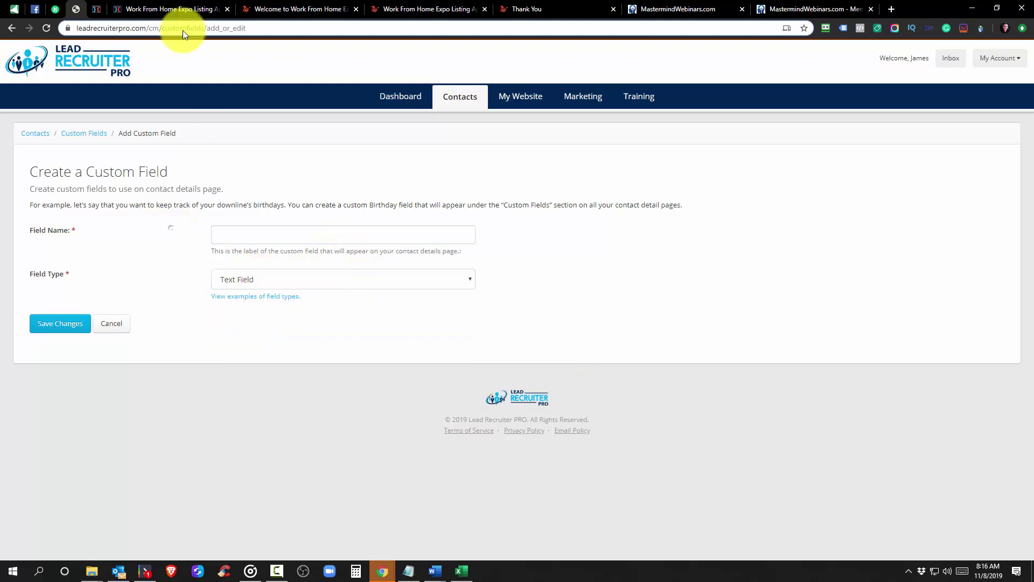
Move the Listing Application tab ahead of the Welcome tab and review its First and Last Name fields
left_click(281, 10)
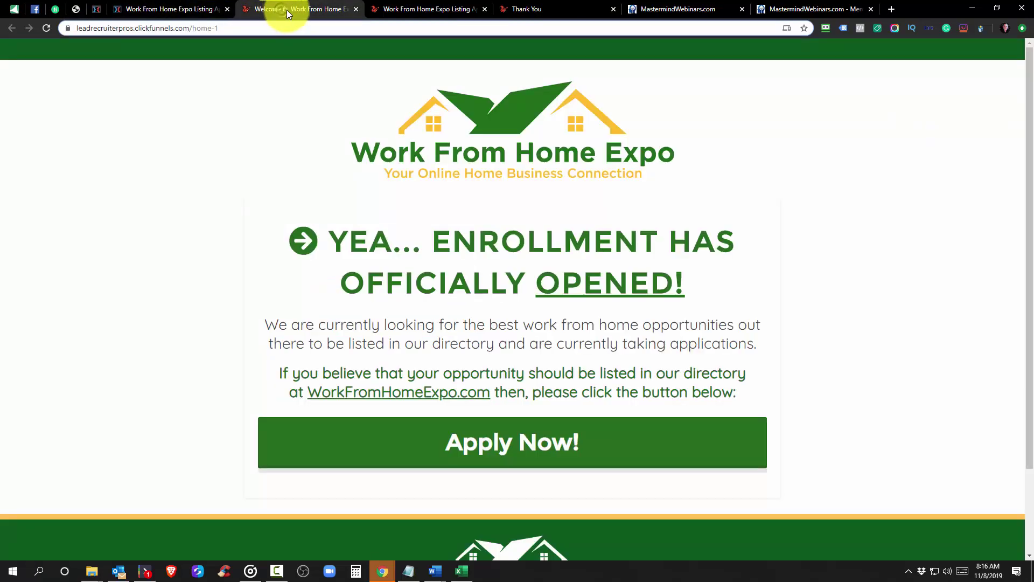
left_click_drag(383, 8, 291, 14)
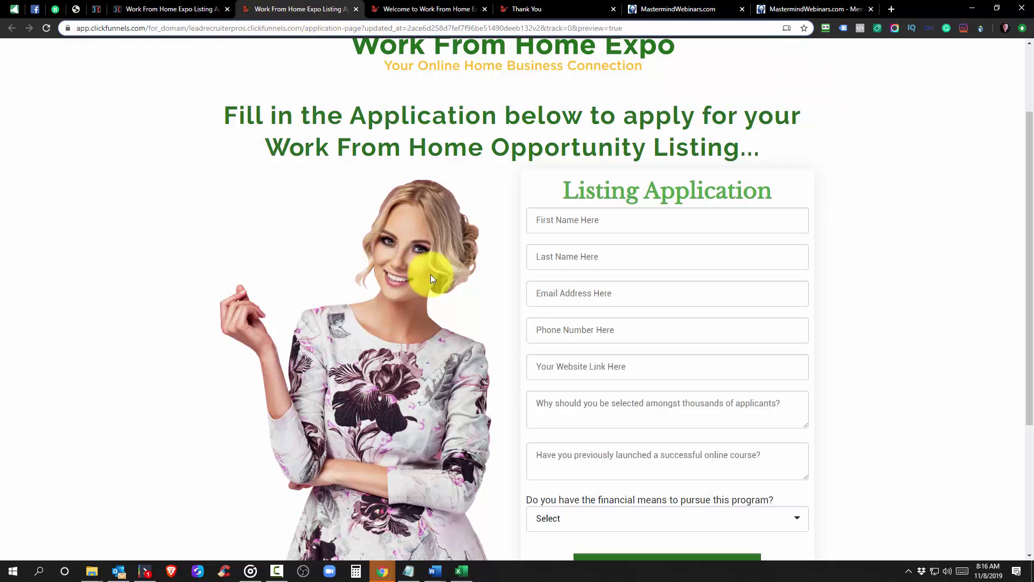
left_click(556, 221)
left_click(553, 257)
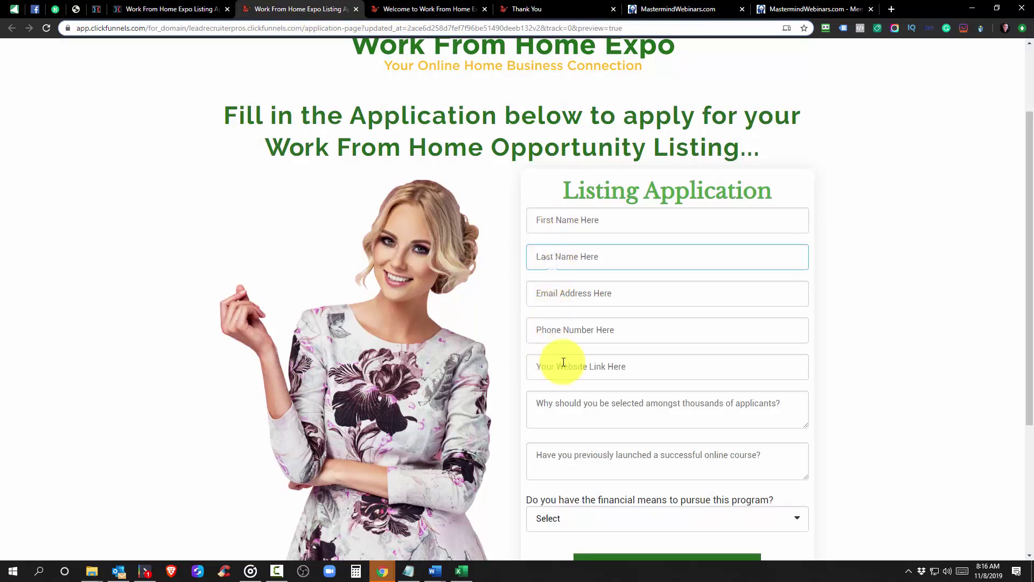
scroll(564, 362, "down", 4)
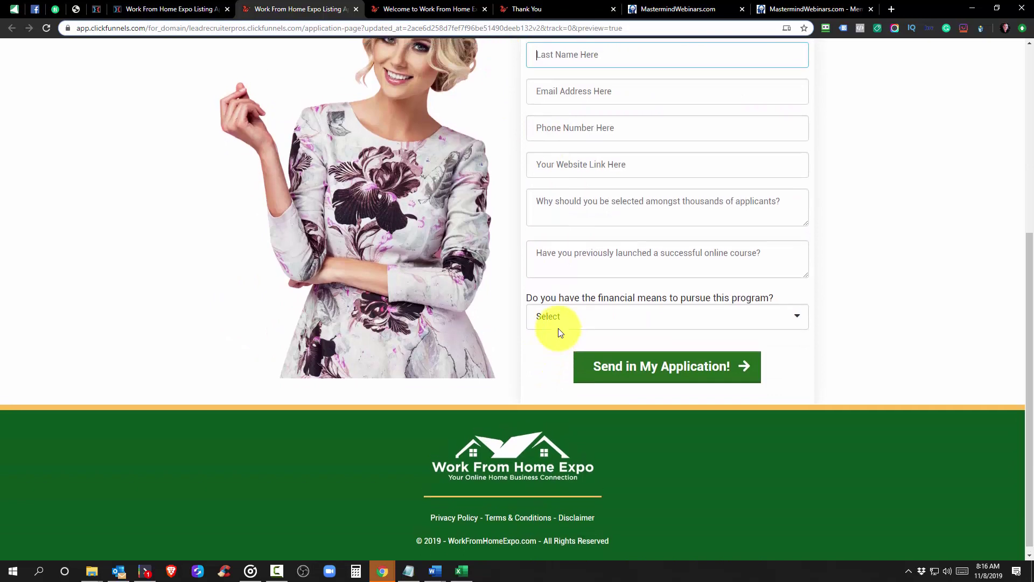
scroll(558, 329, "up", 4)
scroll(558, 330, "down", 2)
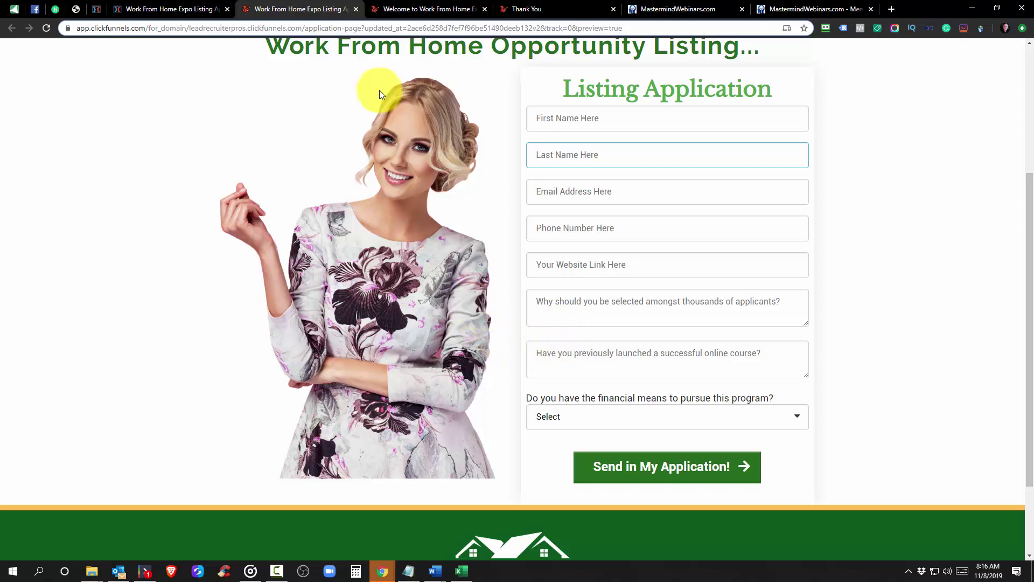
left_click(71, 13)
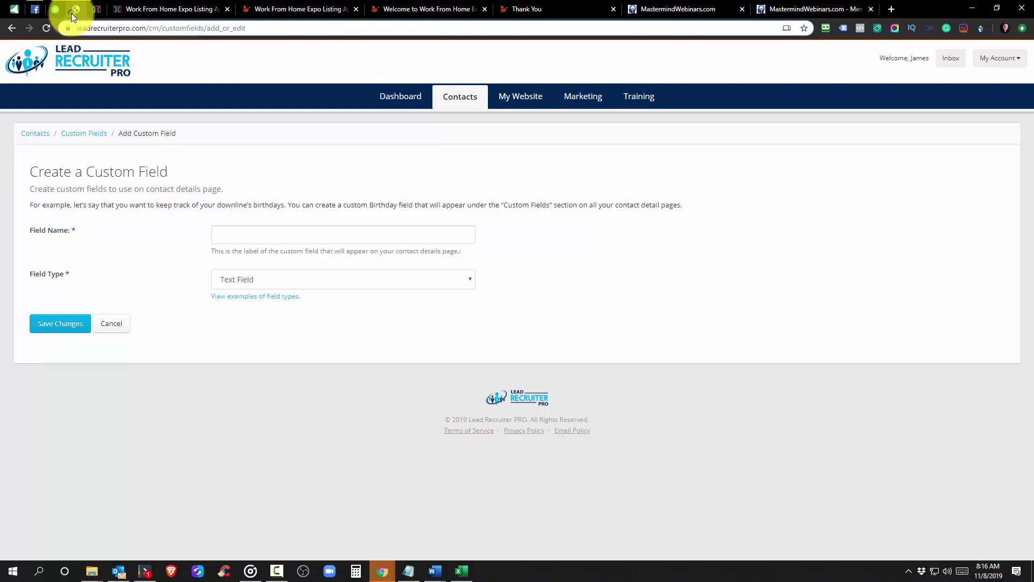
Leave the custom field form for the My Website page under Marketing Tools
left_click(304, 229)
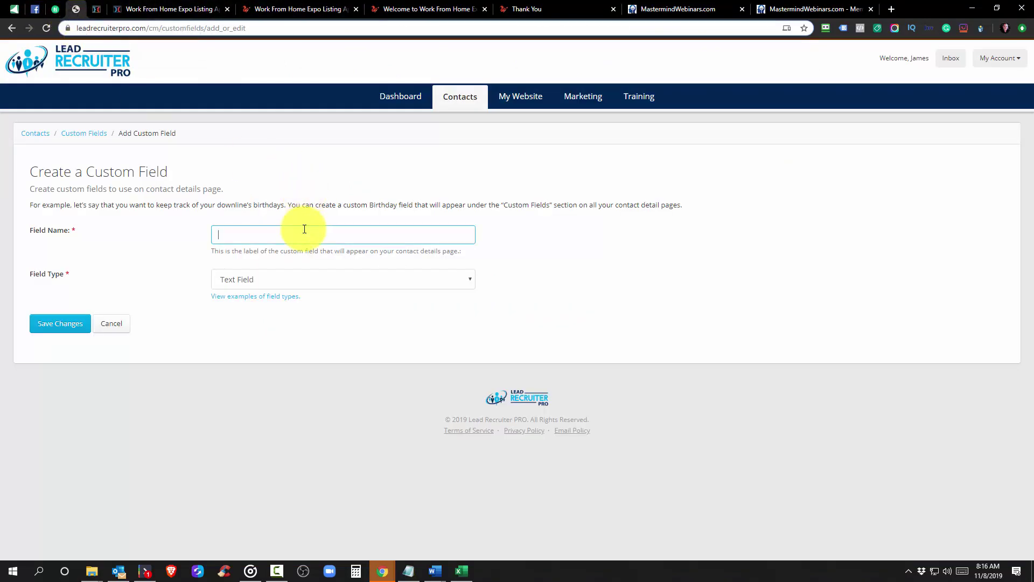
left_click(588, 102)
left_click(518, 97)
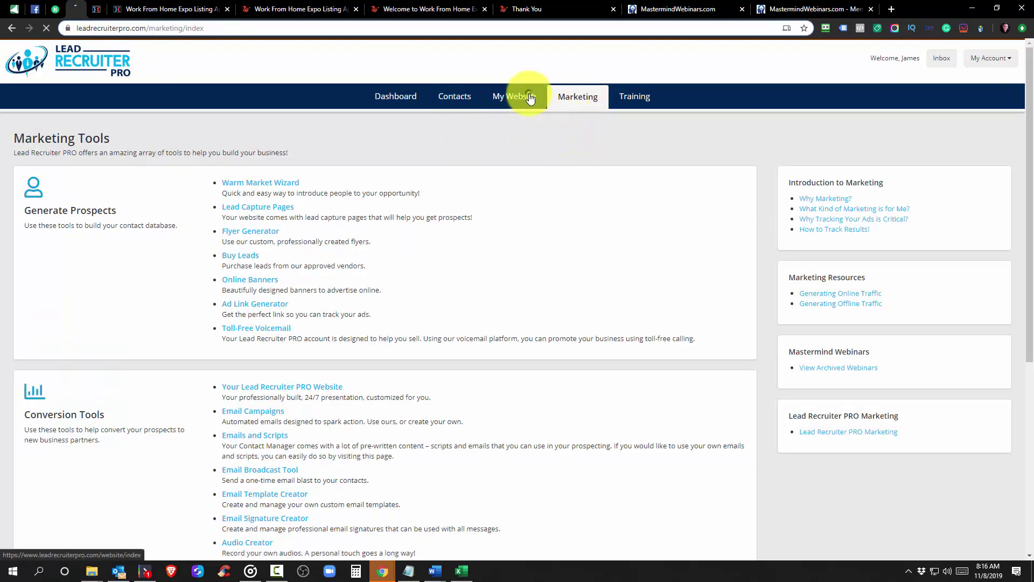
scroll(501, 222, "down", 1)
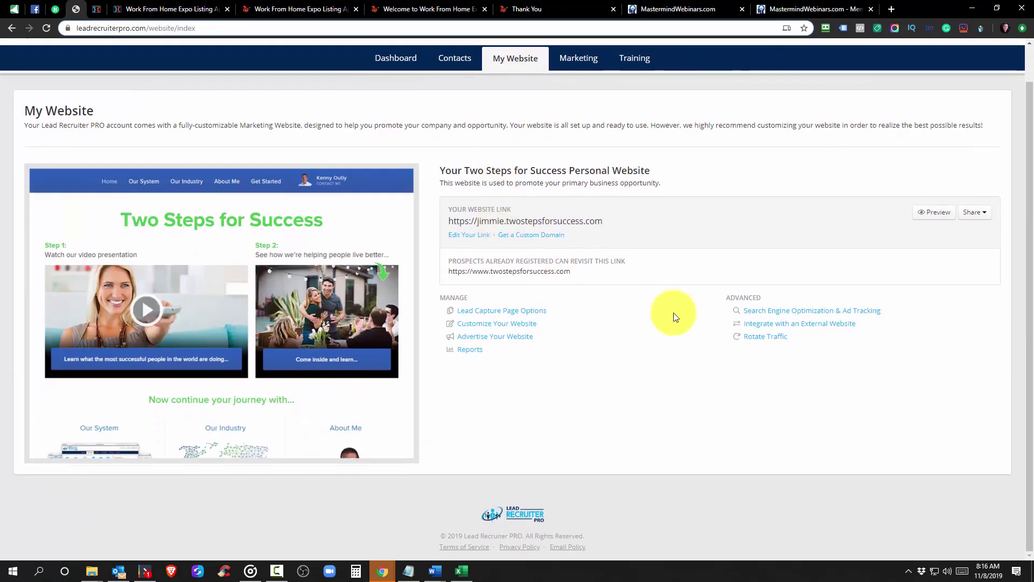
In the external capture form generator, browse folder, email campaign and notification choices without picking any
left_click(761, 324)
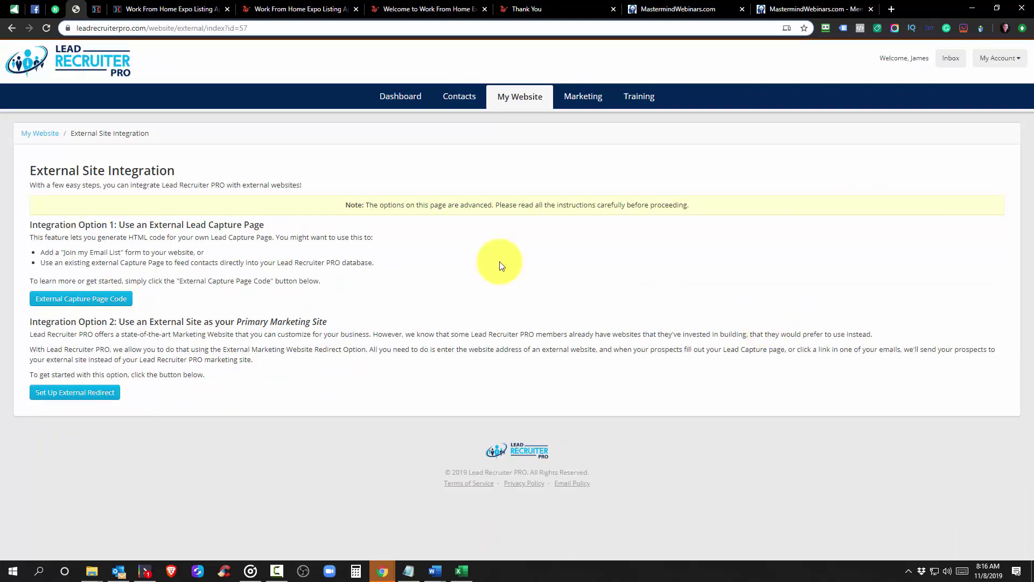
left_click(78, 298)
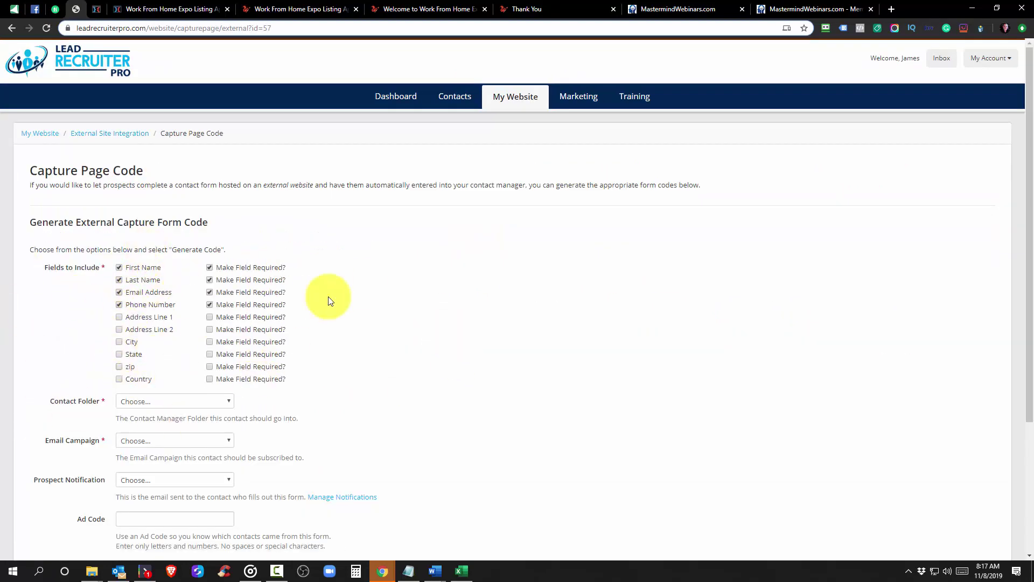
scroll(355, 289, "down", 3)
left_click(150, 220)
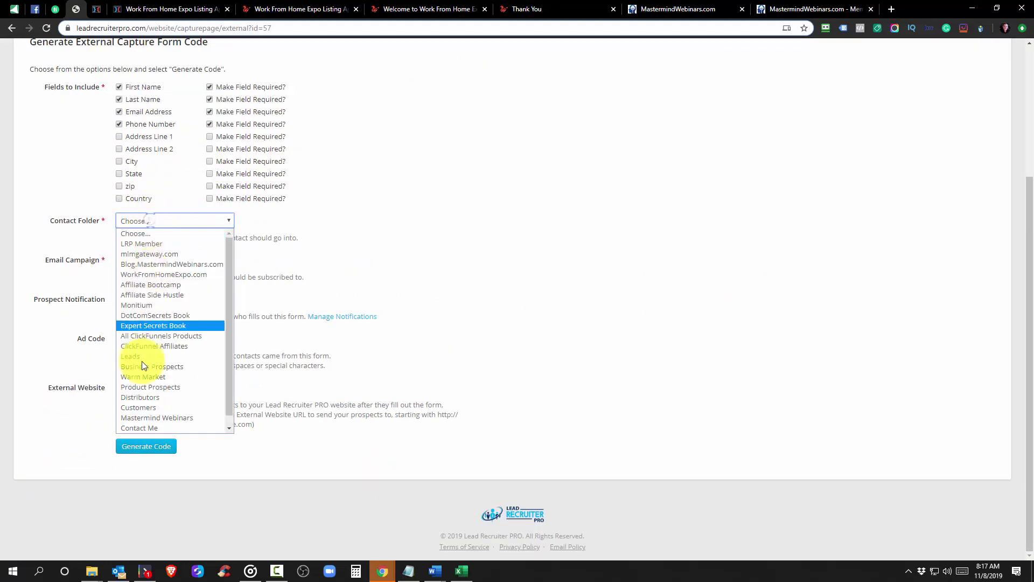
left_click(370, 253)
left_click(147, 254)
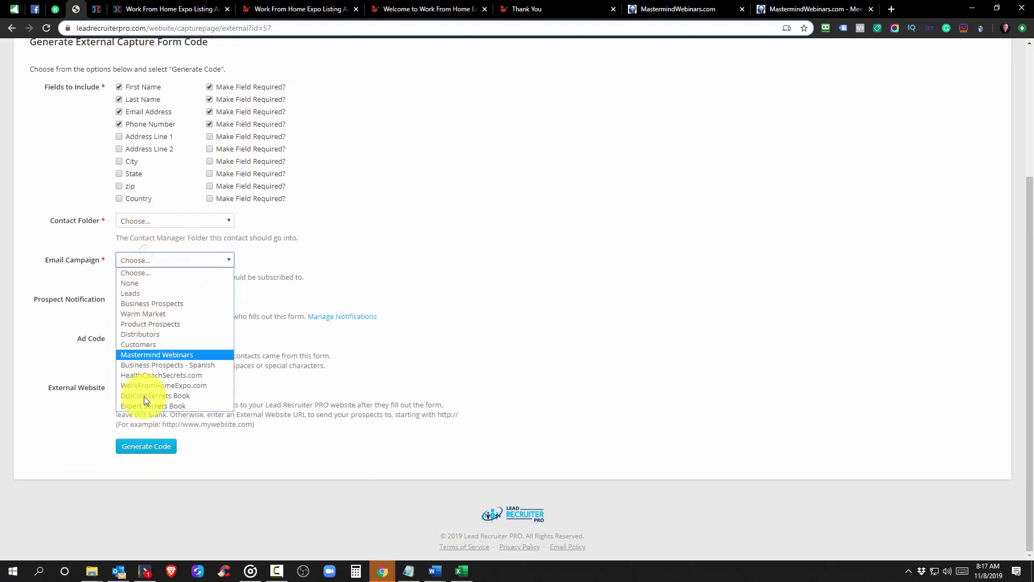
left_click(273, 260)
left_click(141, 260)
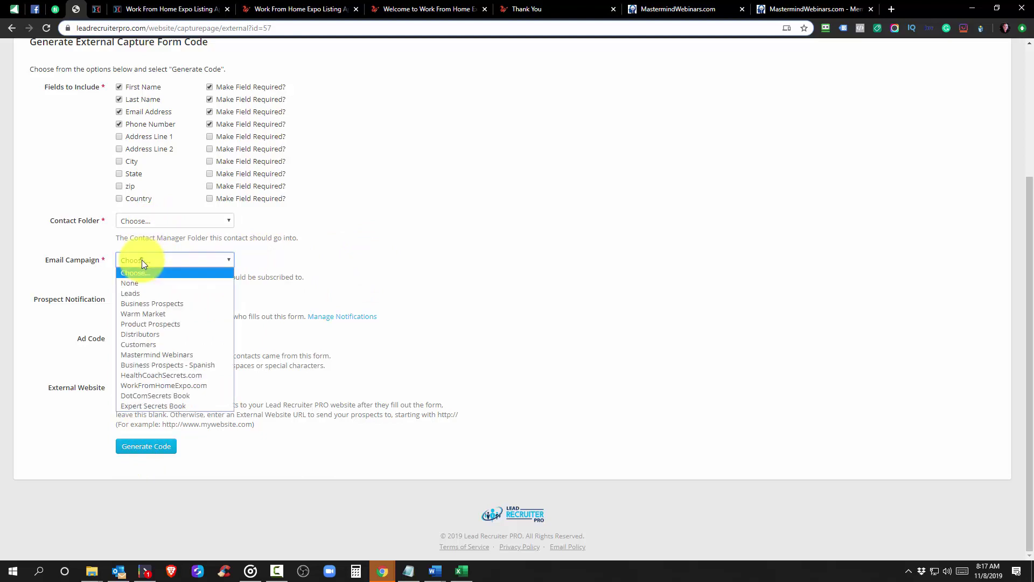
left_click(280, 263)
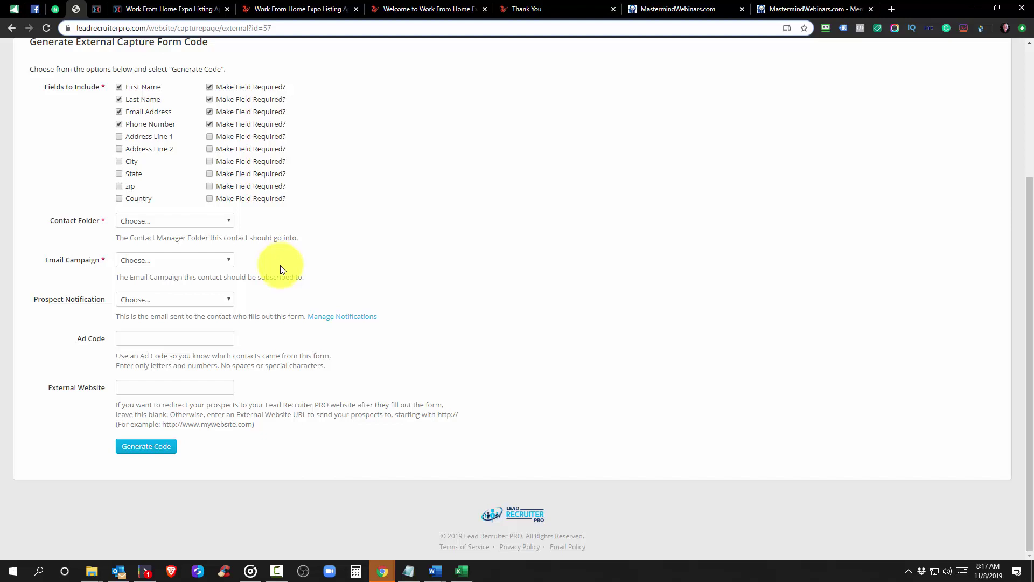
left_click(180, 300)
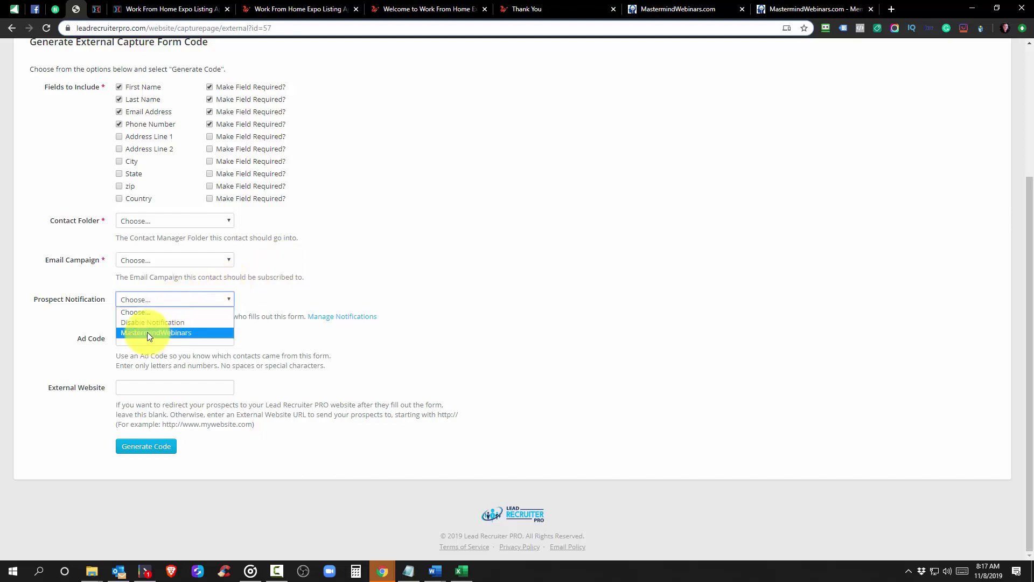
left_click(342, 288)
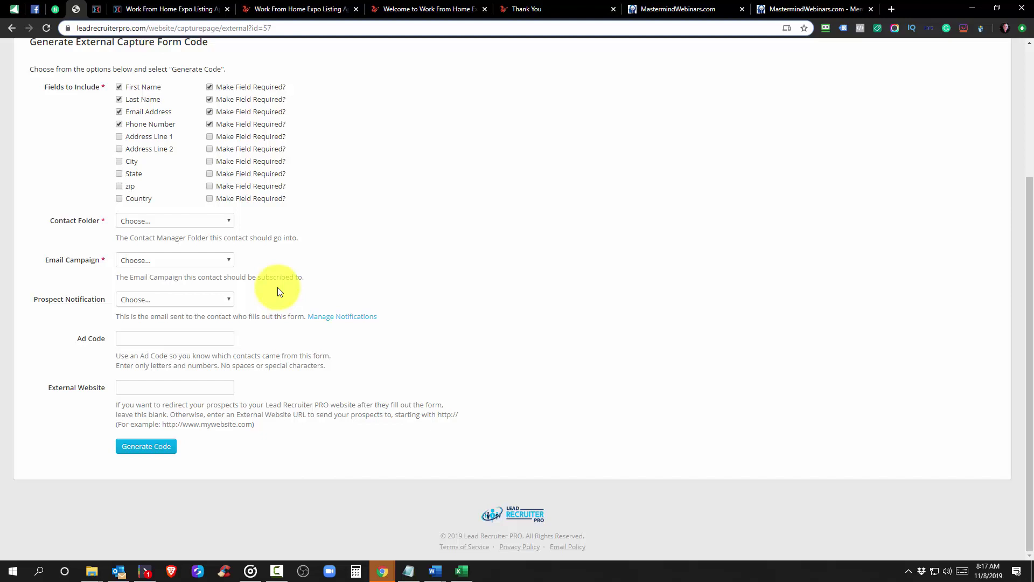
Check the Ad Code and External Website fields, then copy the live thank-you page URL
left_click(167, 336)
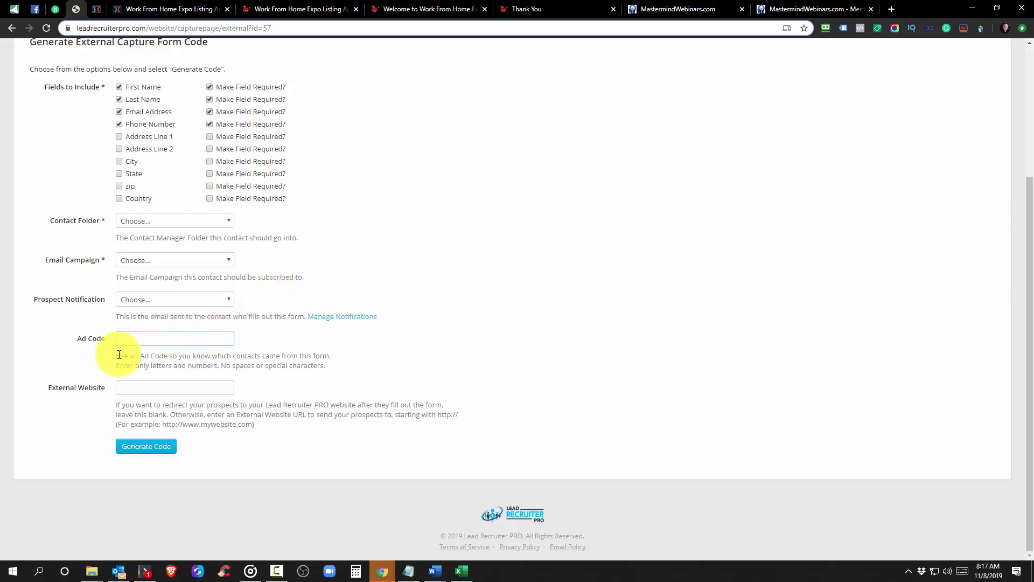
left_click(143, 386)
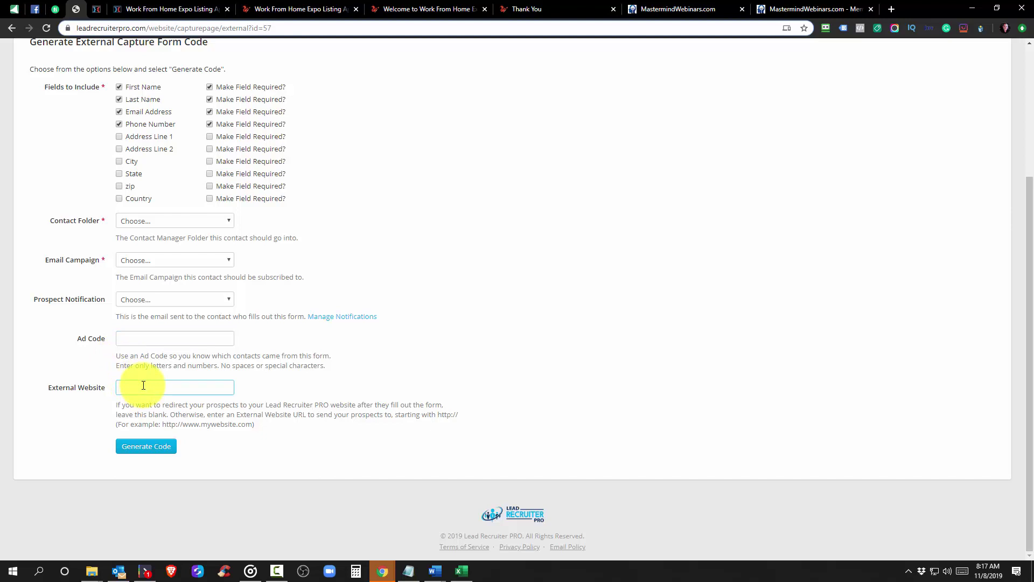
left_click(547, 6)
right_click(235, 30)
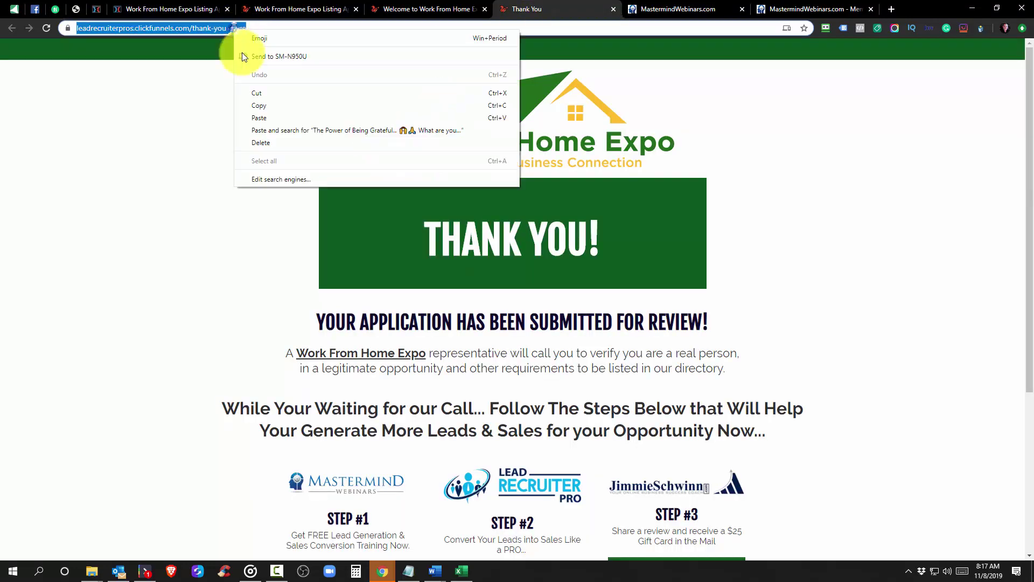
left_click(254, 106)
Inspect the thank-you page address, then return to the Listing Application page editor
left_click(161, 28)
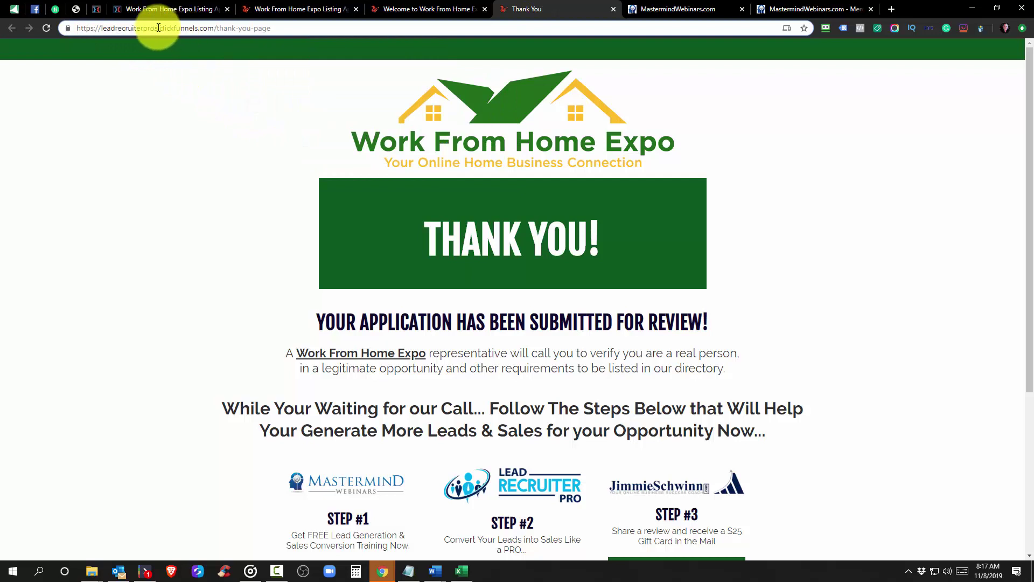
left_click_drag(158, 28, 83, 28)
left_click(270, 29)
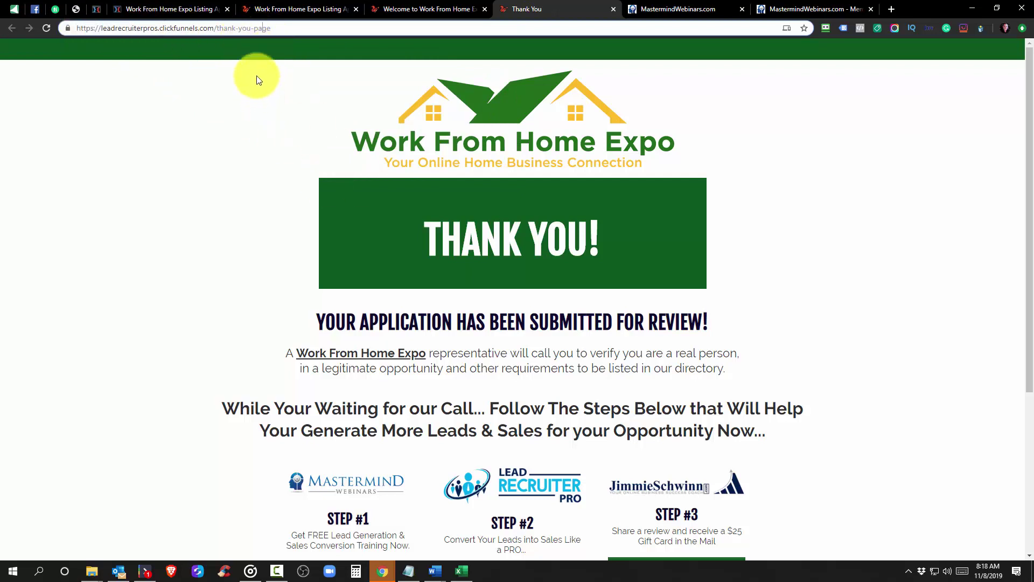
left_click(169, 8)
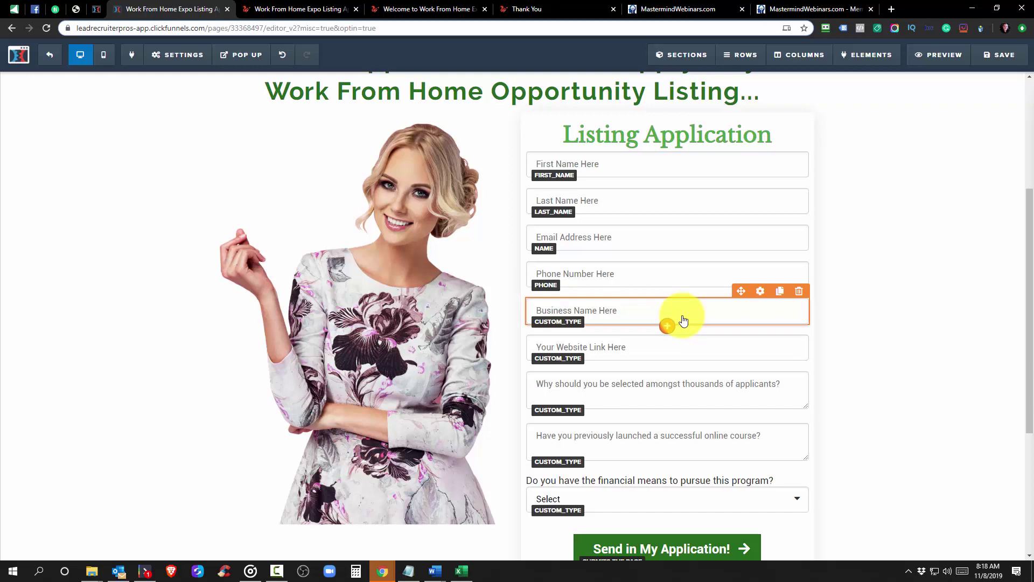
scroll(652, 290, "up", 4)
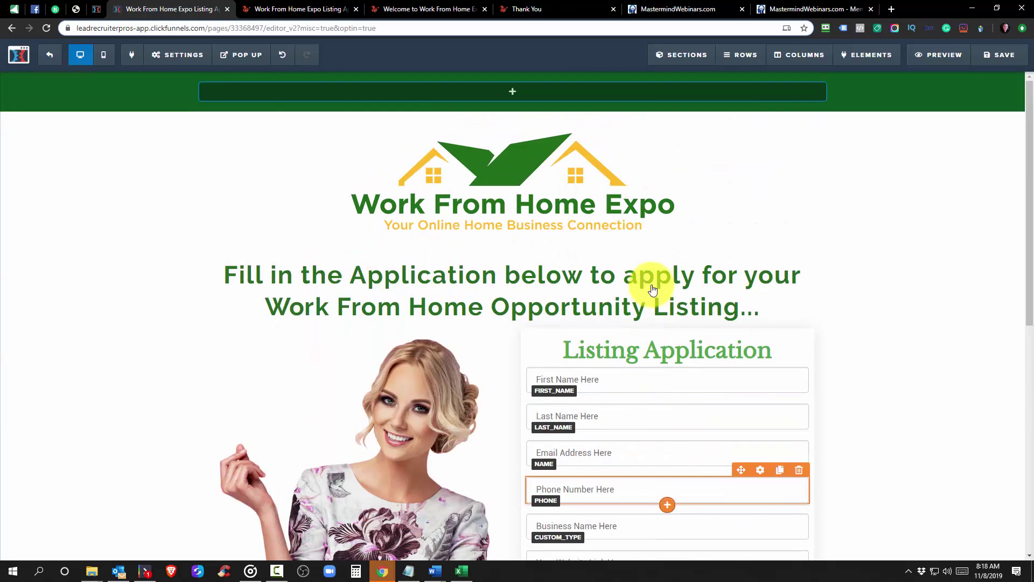
scroll(652, 289, "down", 8)
scroll(652, 289, "up", 8)
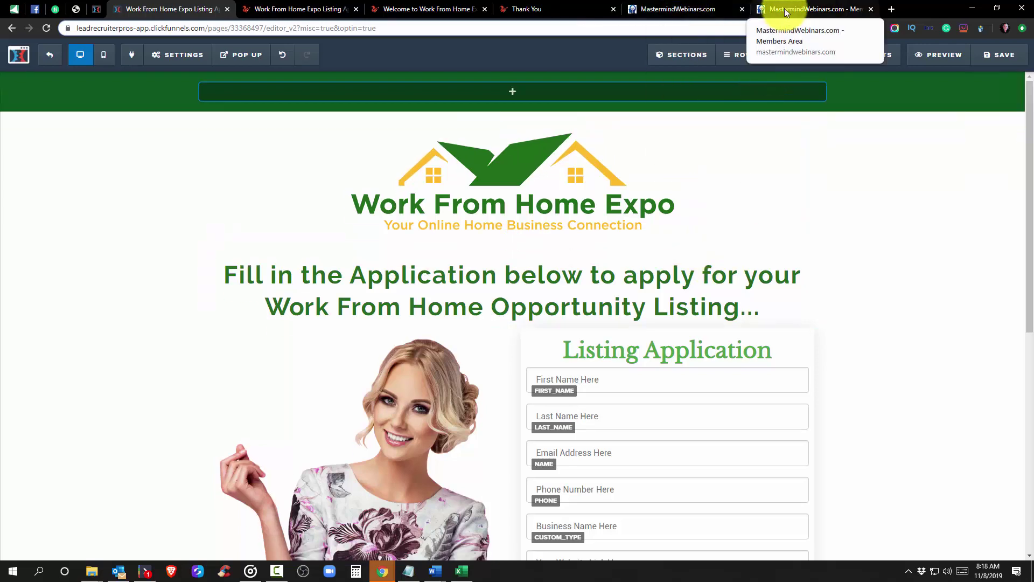
left_click(779, 9)
Switch to the Mastermind Webinars 'Claim Your FREE Membership Now!' sign-up page
left_click(686, 4)
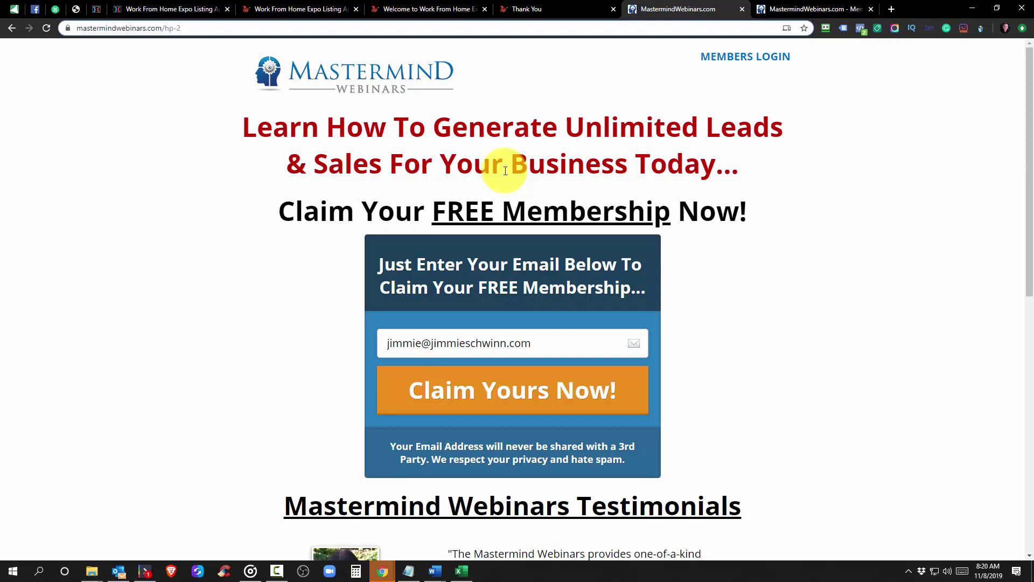
Scroll through the live Listing Application page and try its First and Last Name fields
left_click(278, 9)
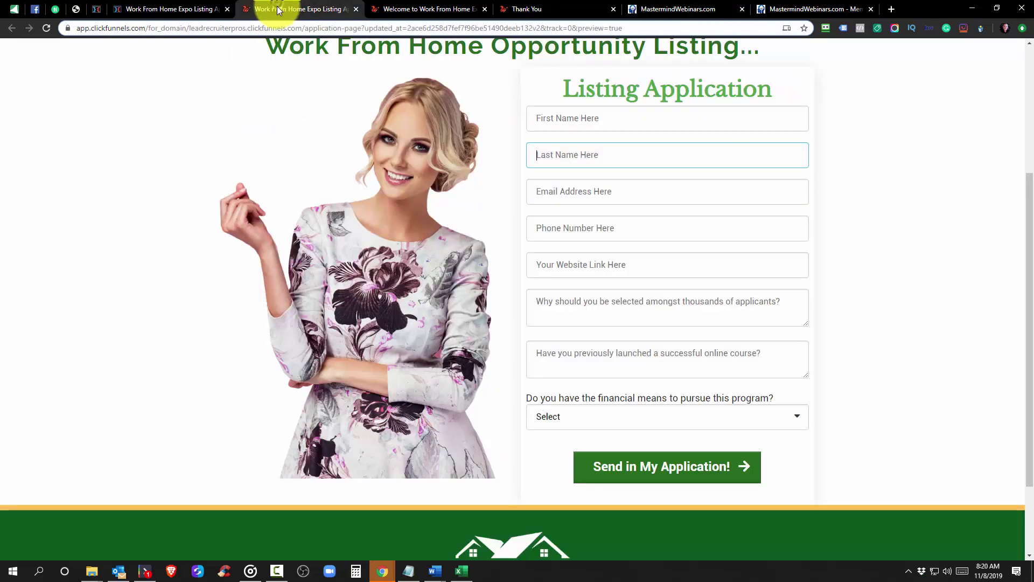
scroll(389, 208, "down", 2)
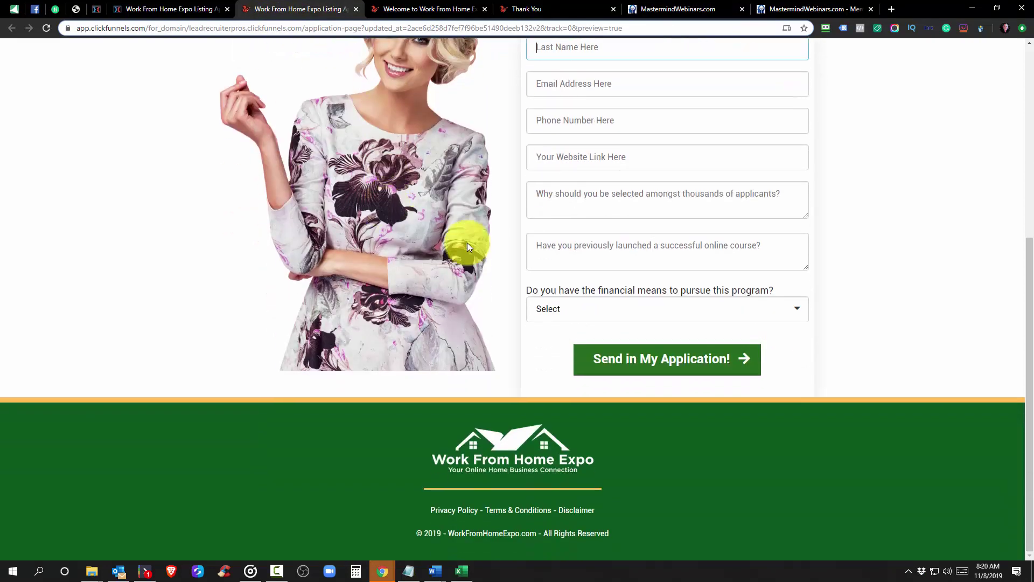
scroll(773, 224, "up", 6)
scroll(598, 229, "down", 6)
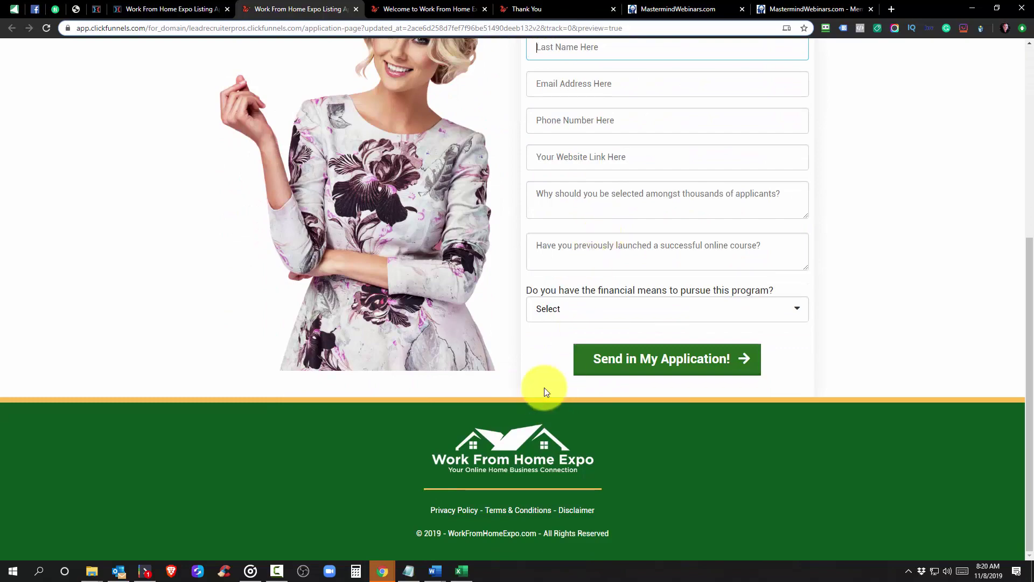
scroll(544, 387, "up", 6)
left_click(596, 332)
left_click(556, 364)
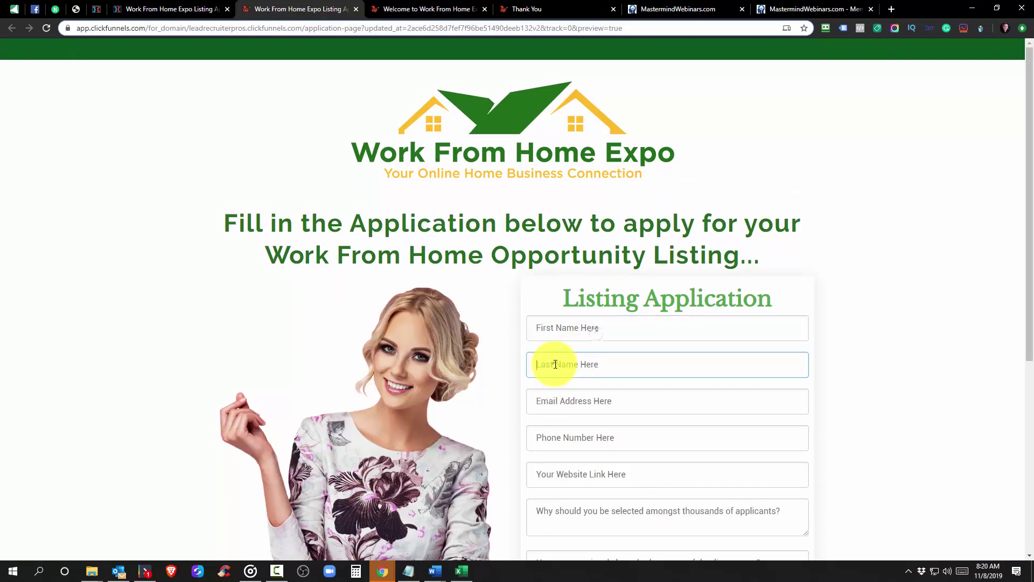
scroll(555, 364, "down", 6)
scroll(512, 339, "up", 6)
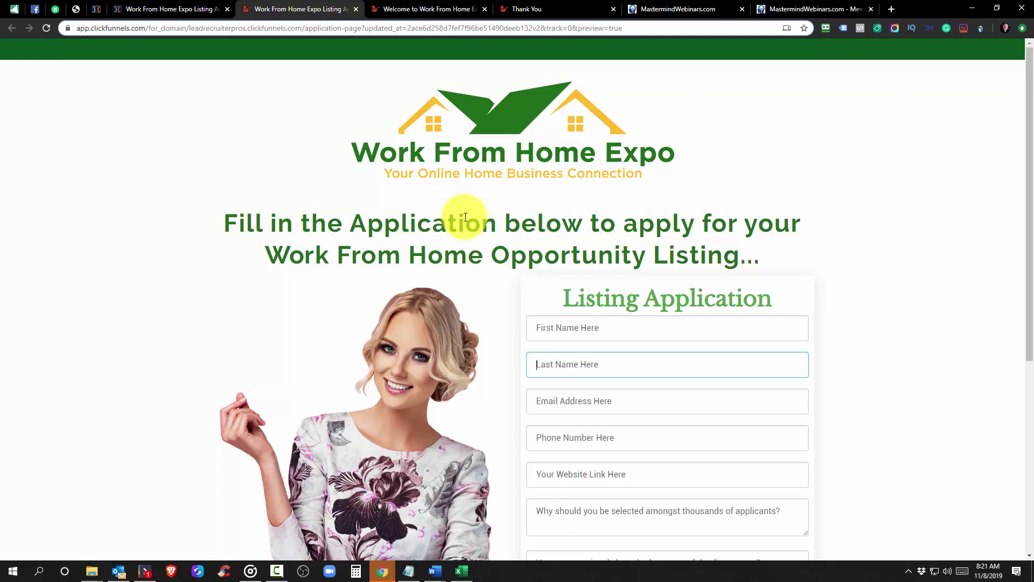
scroll(412, 127, "down", 5)
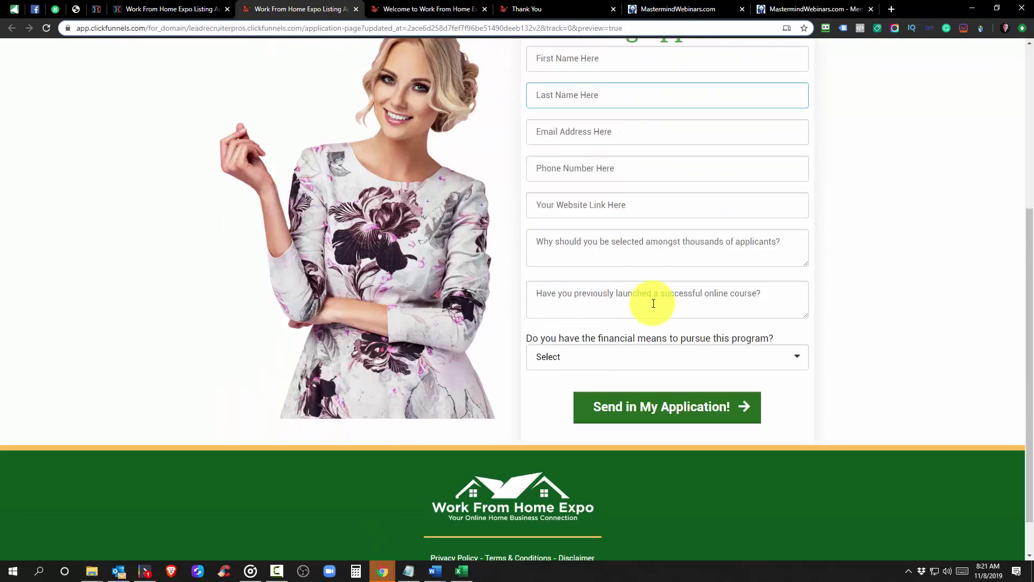
scroll(653, 302, "up", 6)
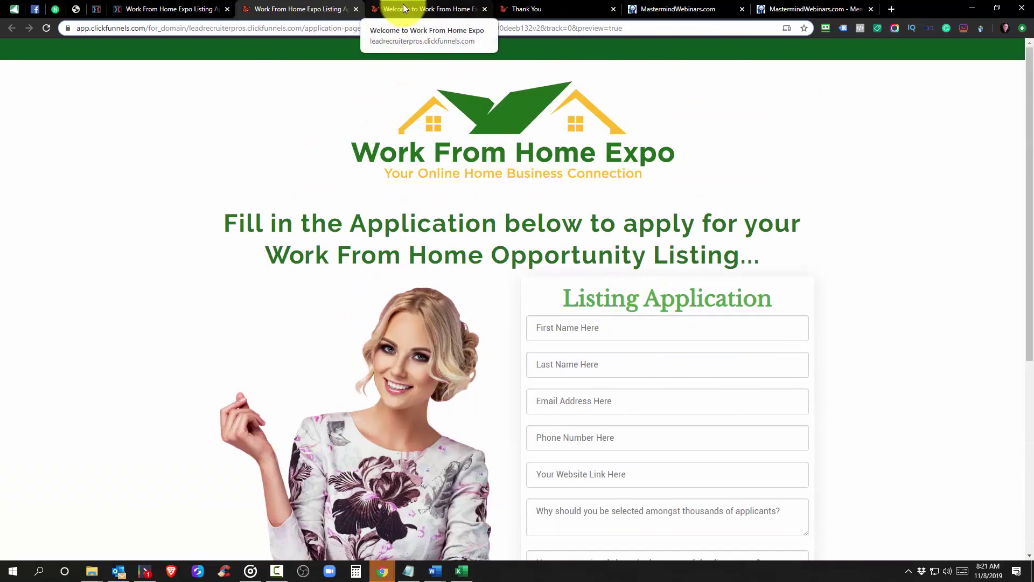
Test Apply Now on the live welcome page, close the email popup, then go to Email Lists
left_click(402, 5)
left_click_drag(425, 12, 295, 8)
scroll(500, 276, "down", 2)
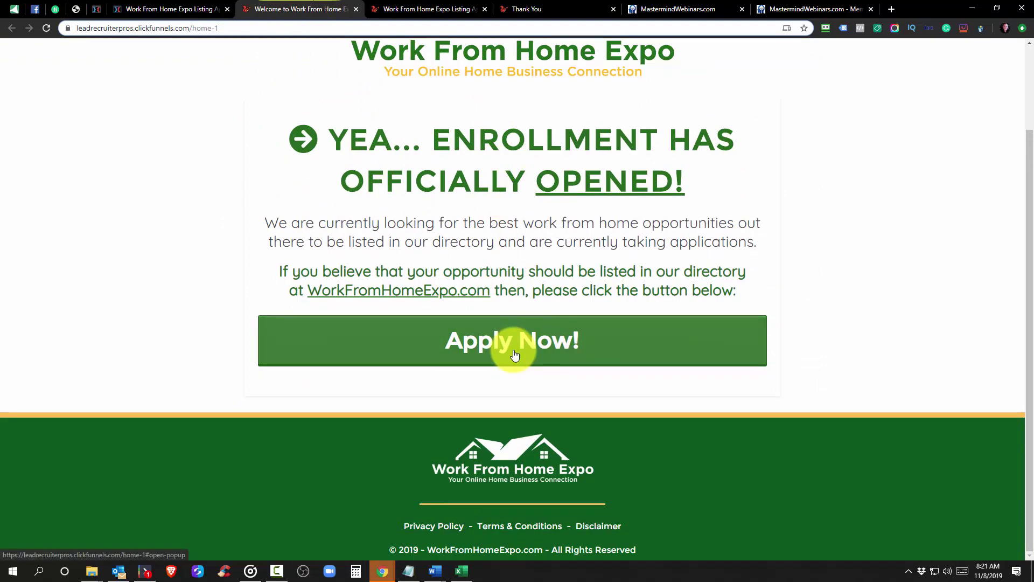
left_click(519, 342)
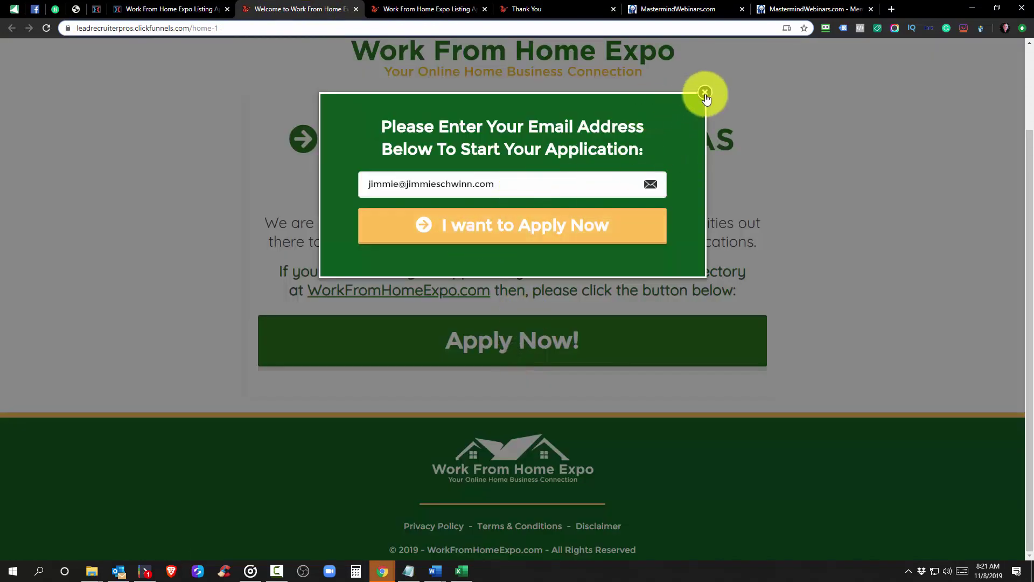
left_click(704, 93)
left_click(399, 9)
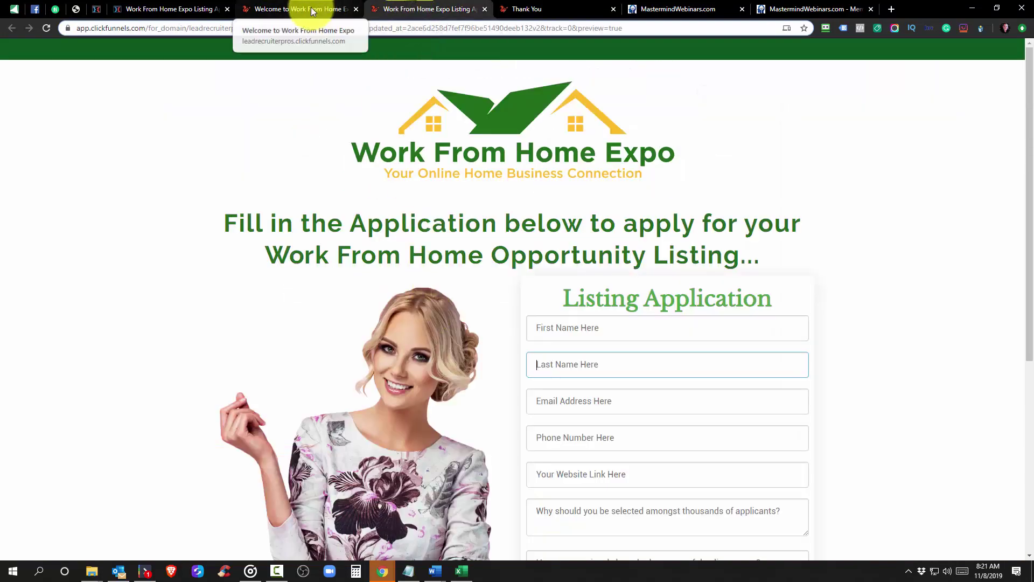
left_click(302, 9)
scroll(474, 140, "up", 1)
scroll(471, 127, "up", 1)
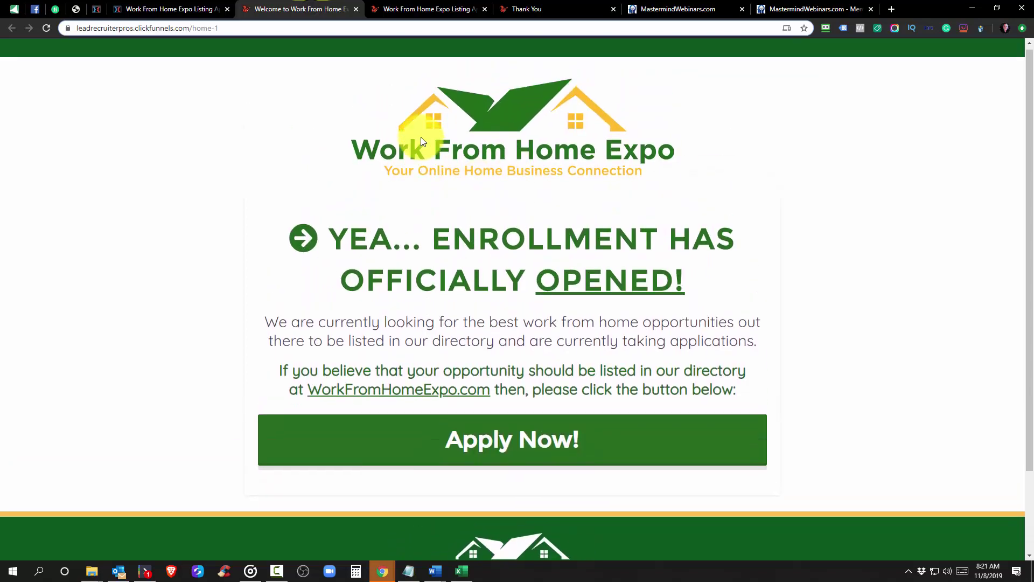
left_click(96, 9)
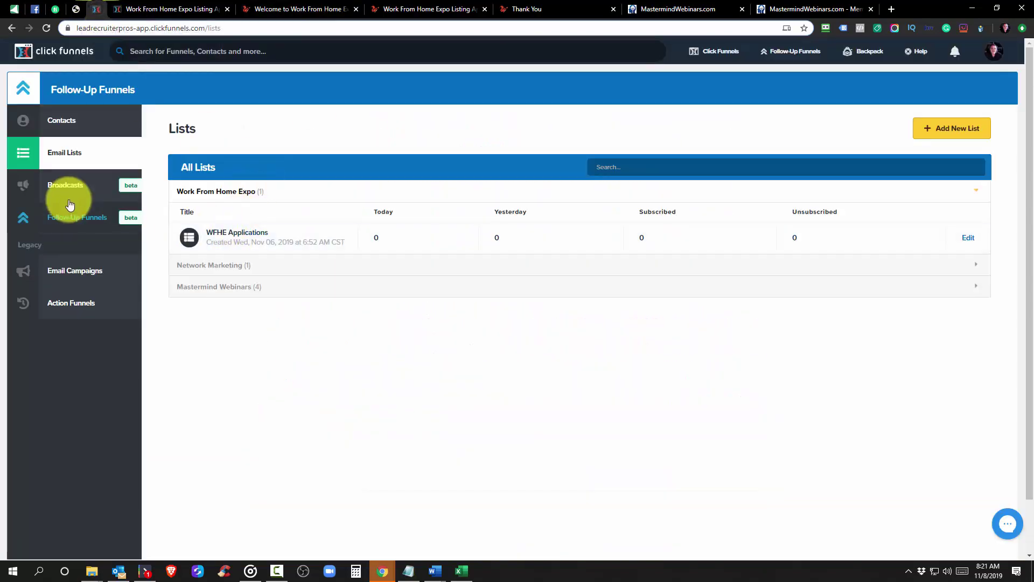
Open Blank Application Funnel from the COOKBOOK group and show the WFHE Home step's Automation tab
mouse_move(711, 51)
left_click(711, 75)
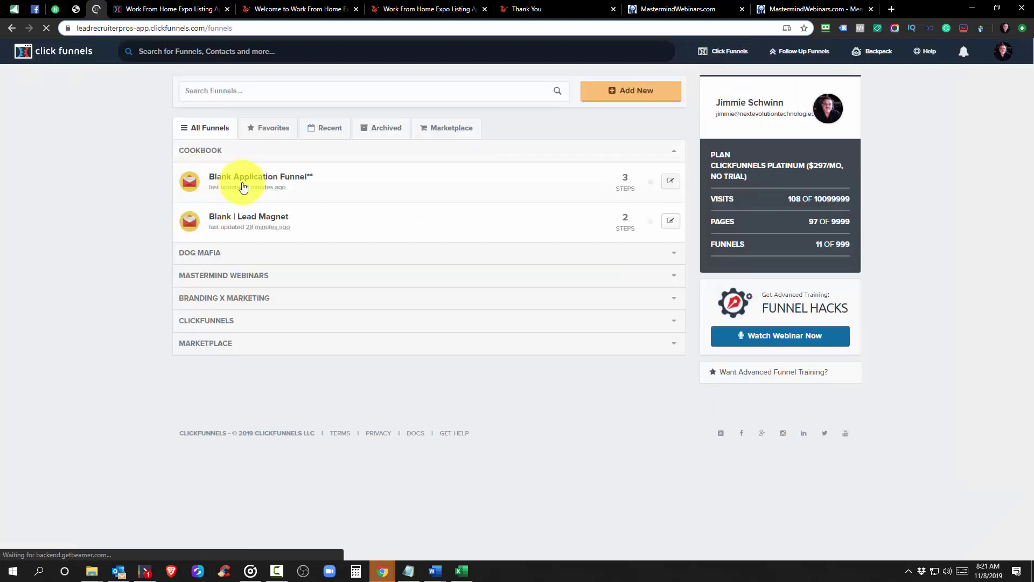
left_click(214, 150)
left_click(214, 198)
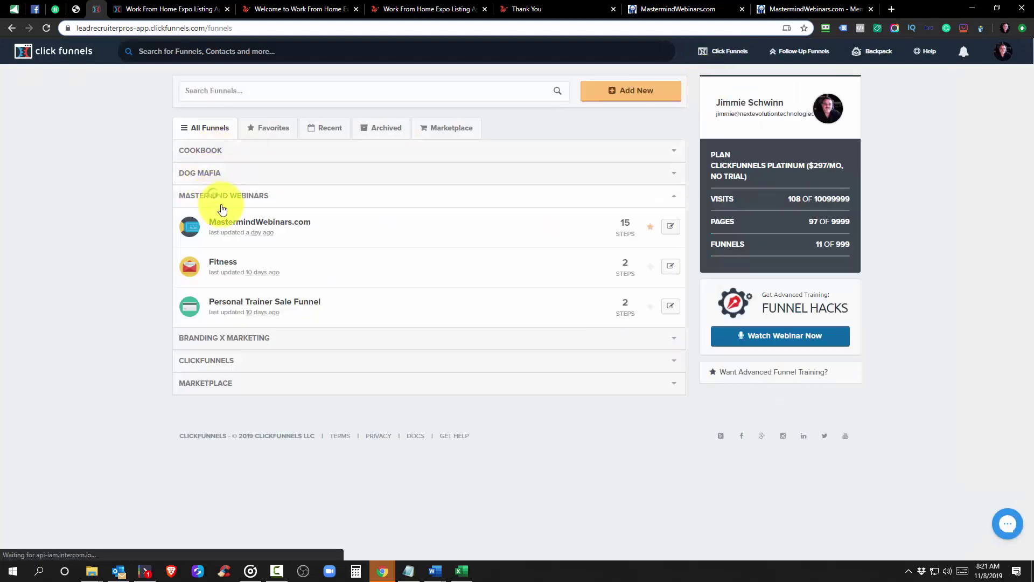
left_click(215, 198)
left_click(207, 153)
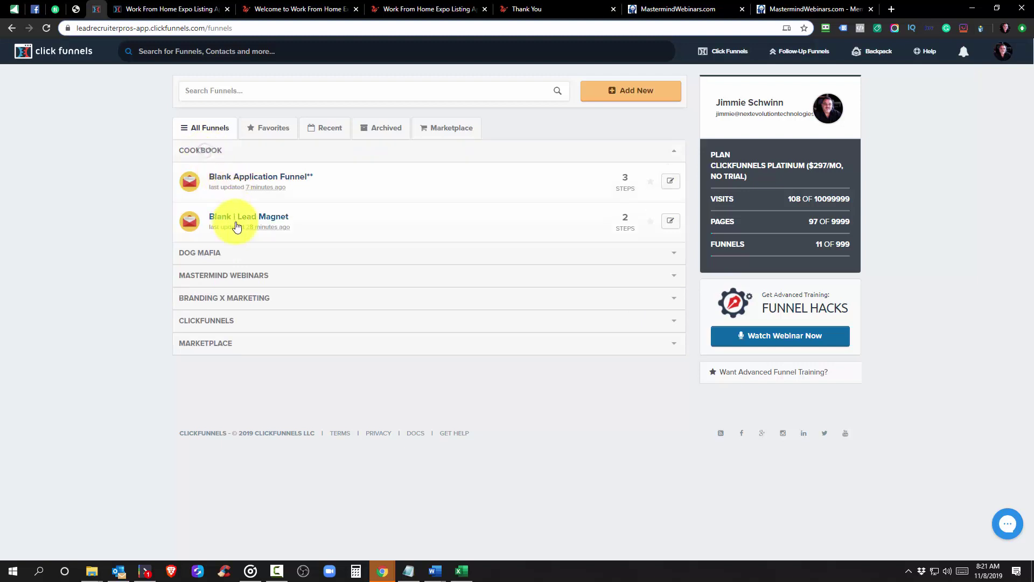
left_click(257, 175)
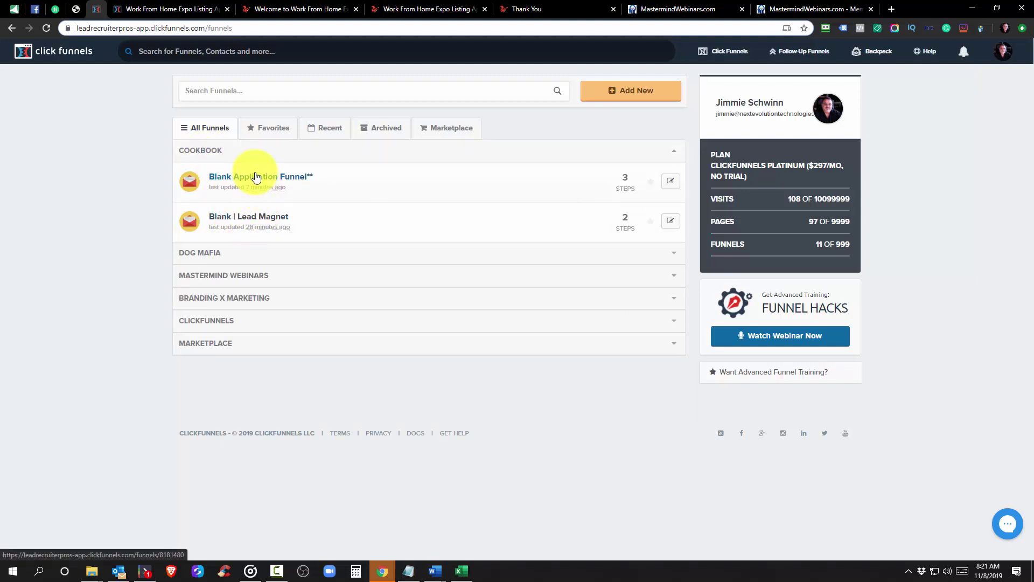
left_click(257, 177)
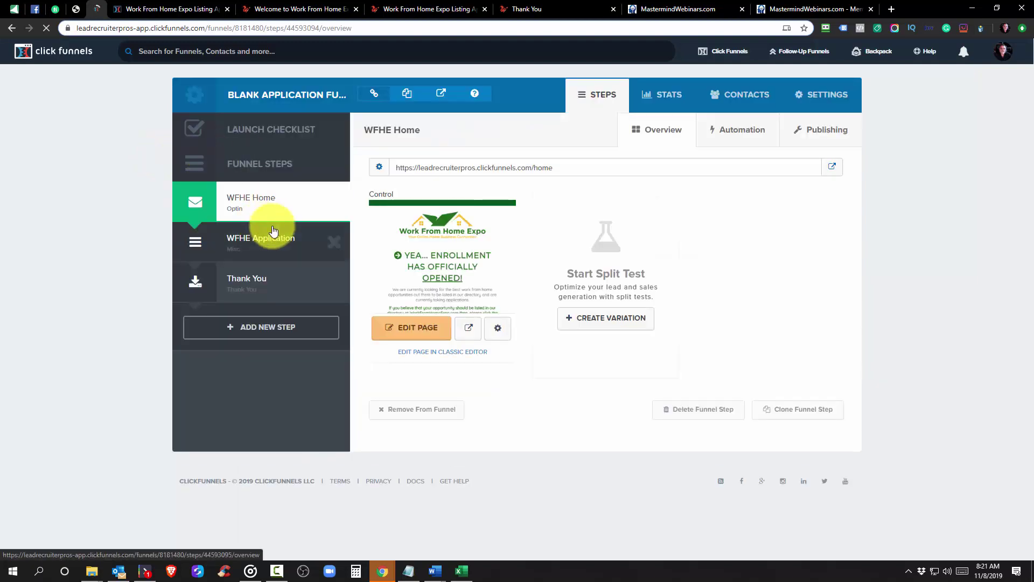
left_click(754, 141)
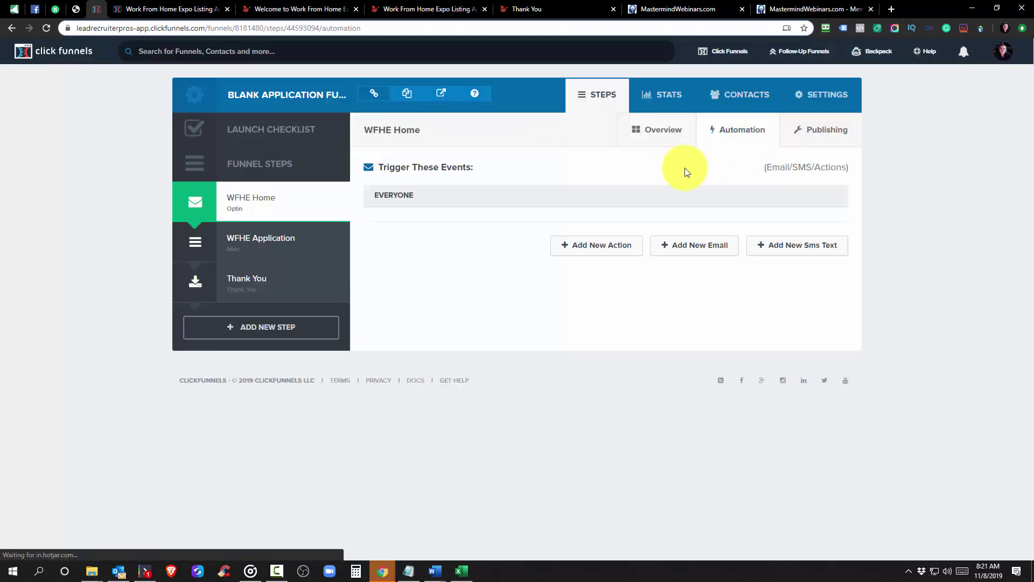
Start a new funnel action that sends an Email Notification, triggered for everyone
left_click(601, 251)
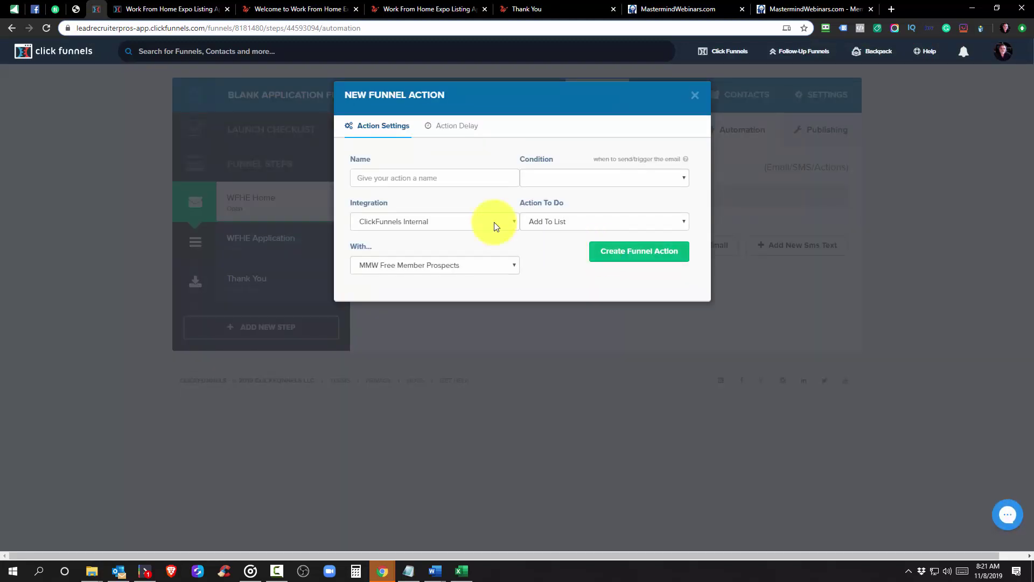
left_click(485, 178)
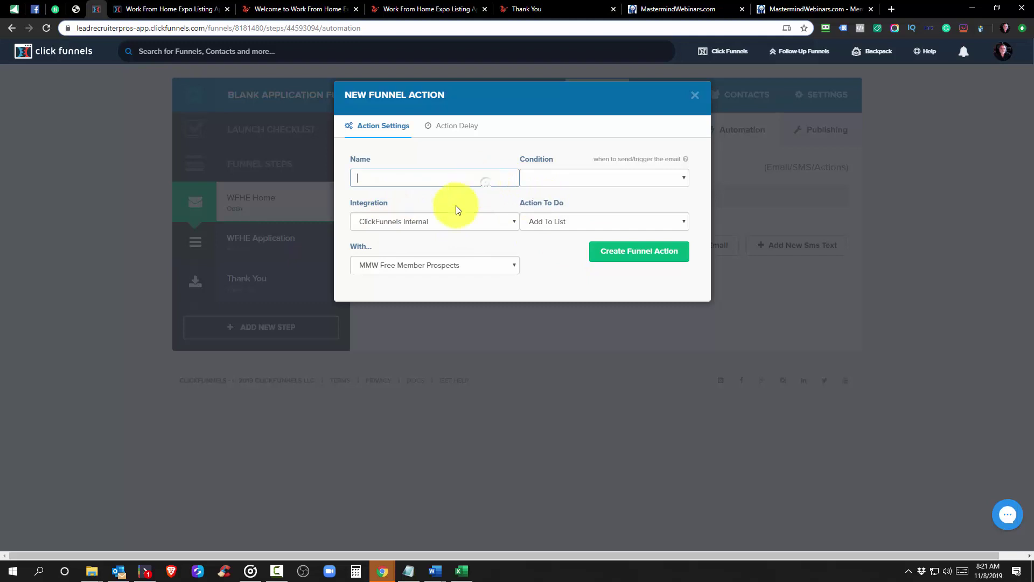
left_click(560, 222)
left_click(557, 255)
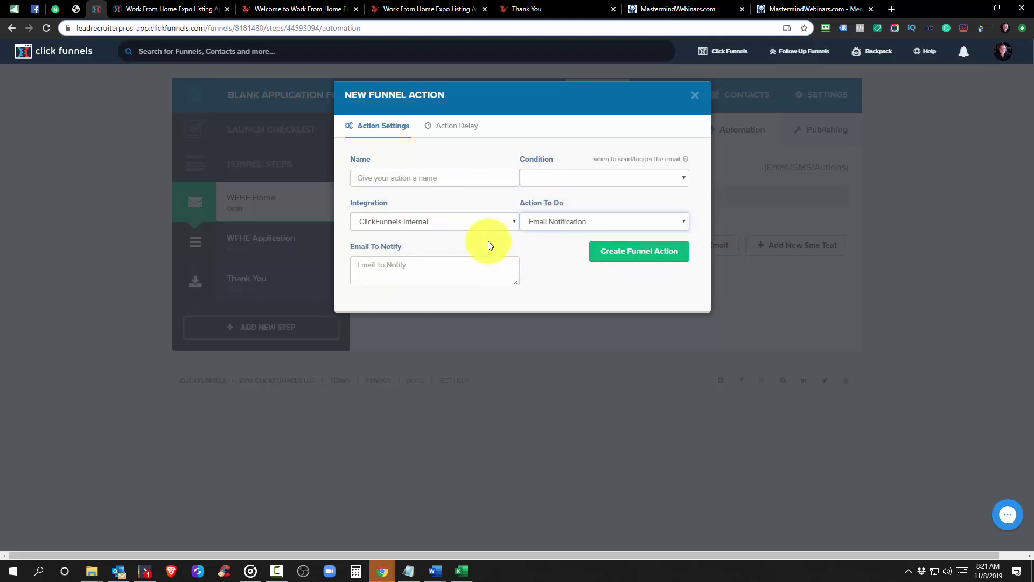
left_click(381, 176)
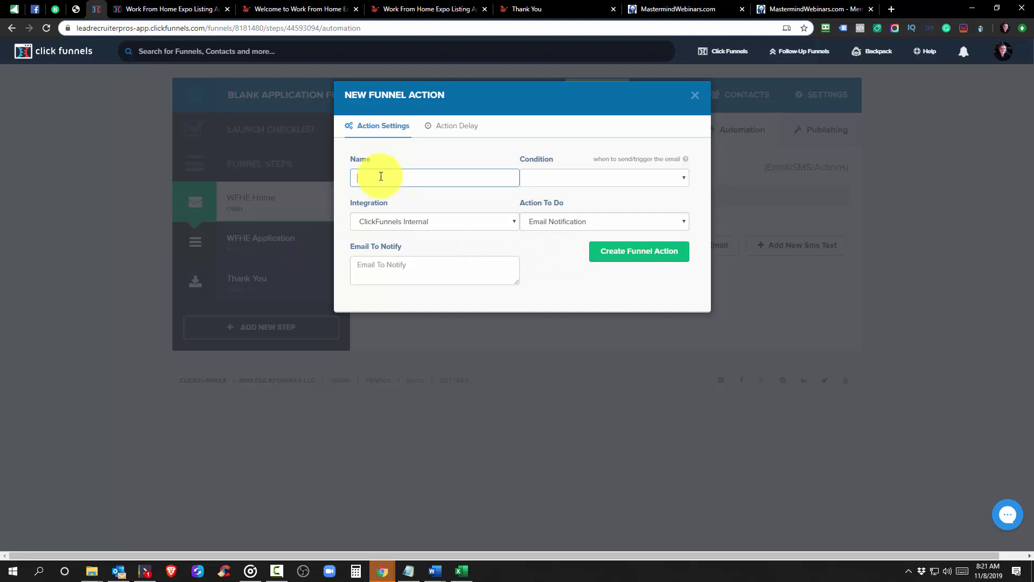
left_click(590, 182)
left_click(584, 191)
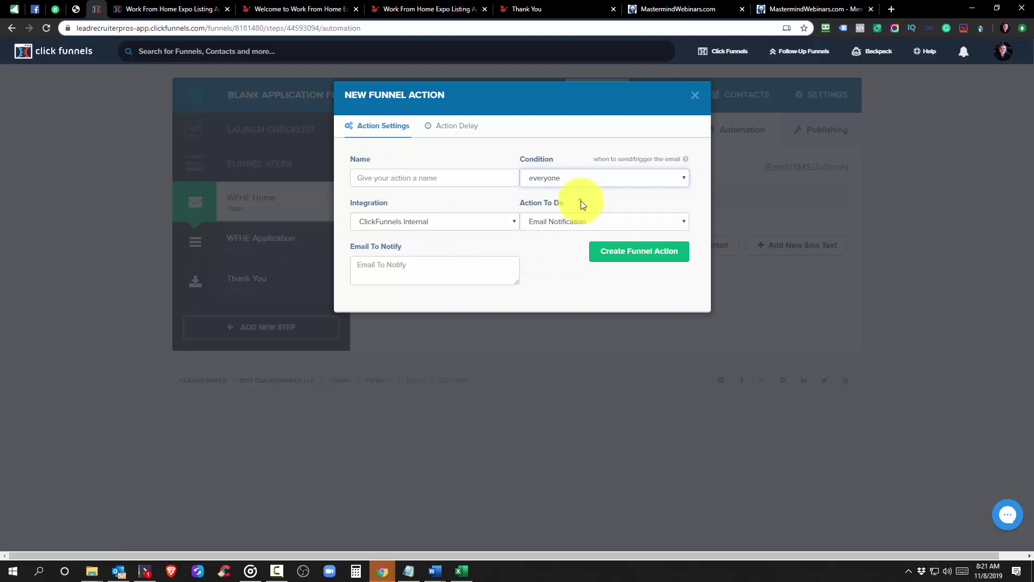
Name the action 'Notification', enter the expo's info e-mail address to notify, and create it
left_click(371, 180)
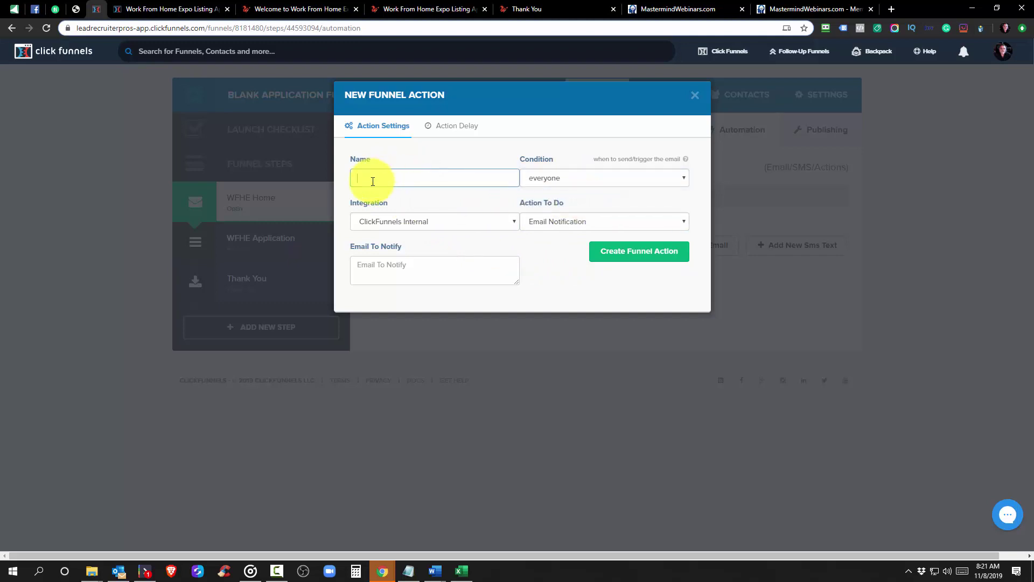
type("Notification")
left_click(399, 271)
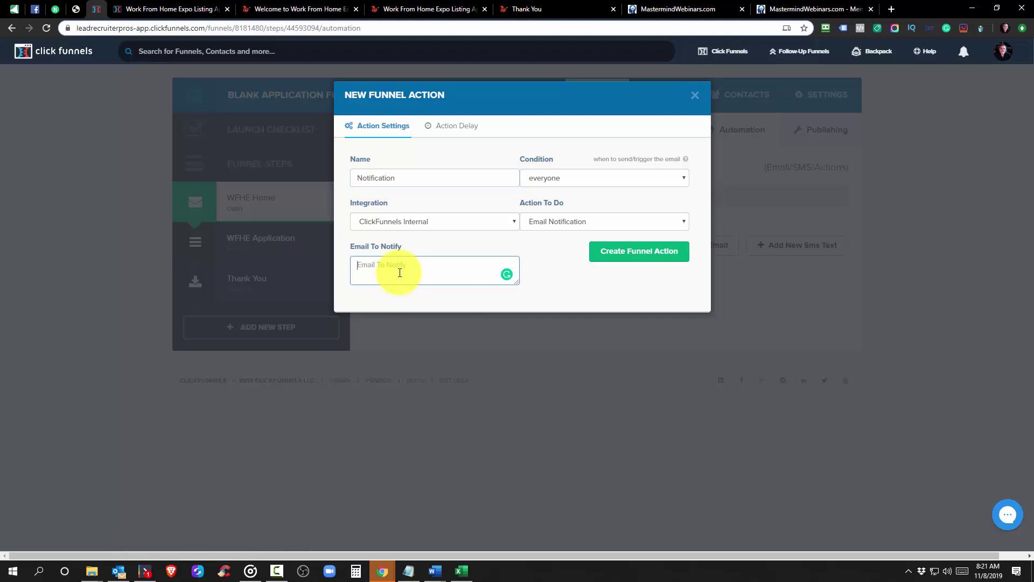
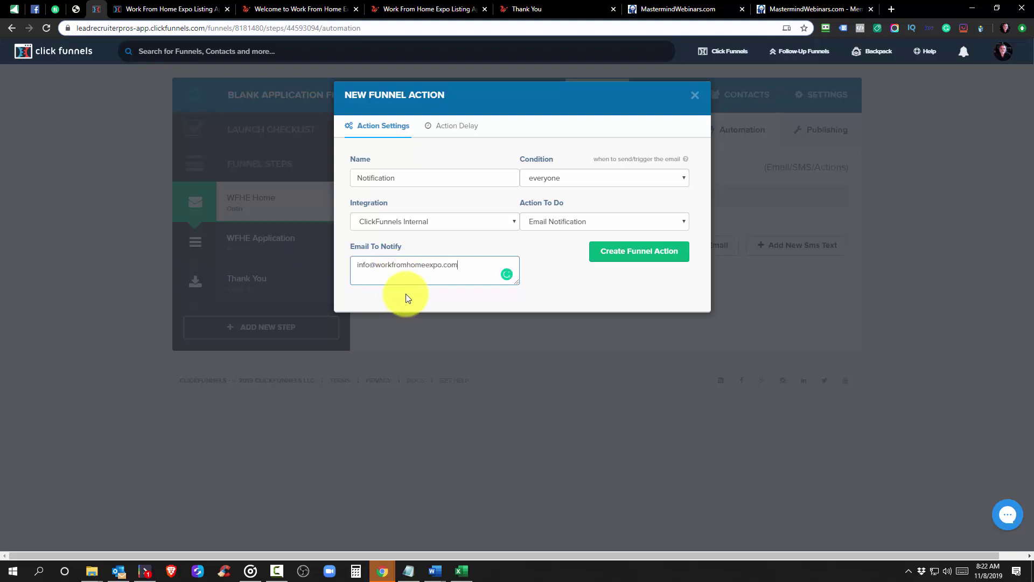
triple_click(418, 265)
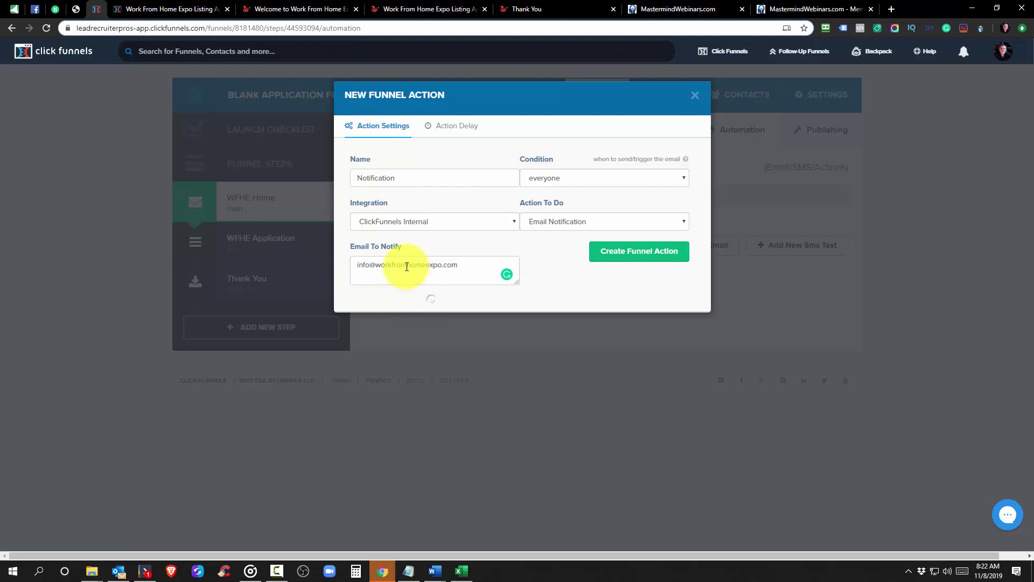
left_click(478, 266)
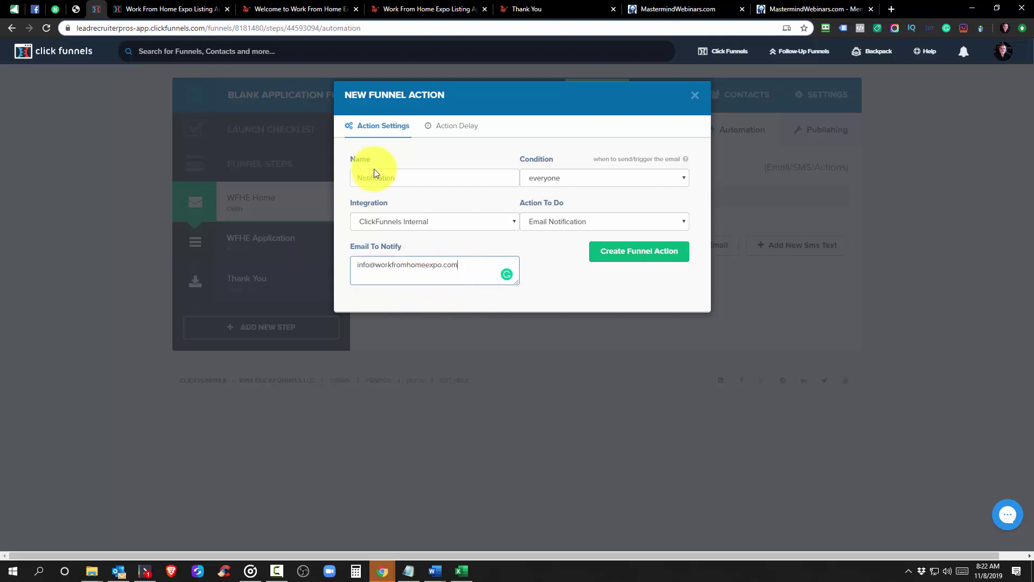
left_click(620, 253)
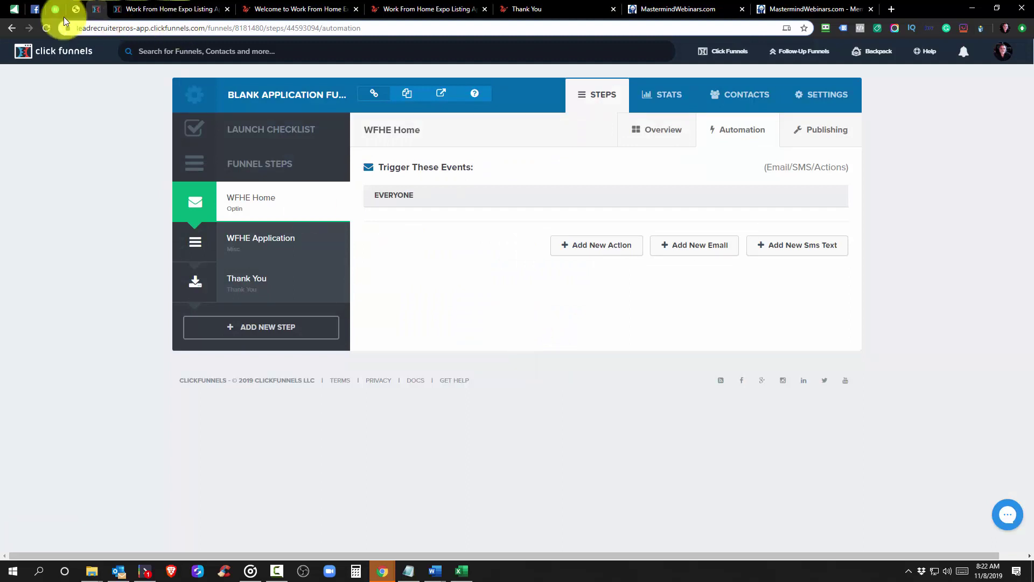
Reload the WFHE Home automation and confirm the new Notification action under EVERYONE
left_click(45, 29)
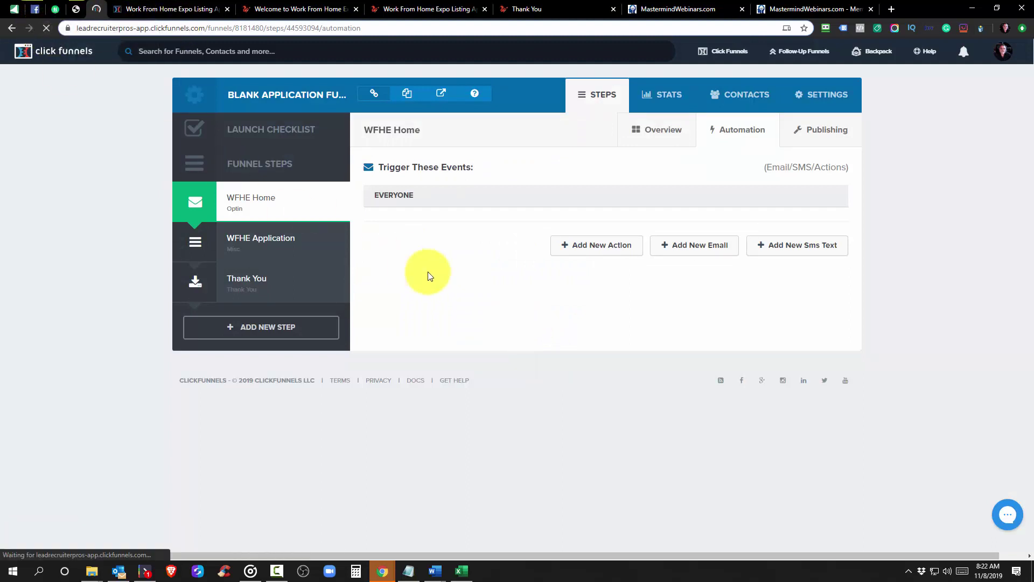
double_click(419, 232)
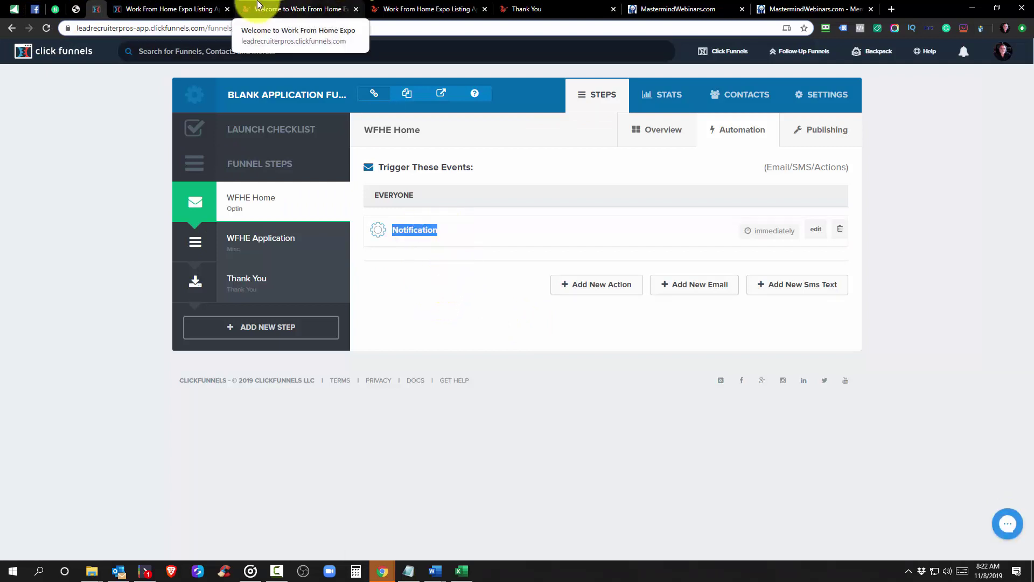
left_click(177, 10)
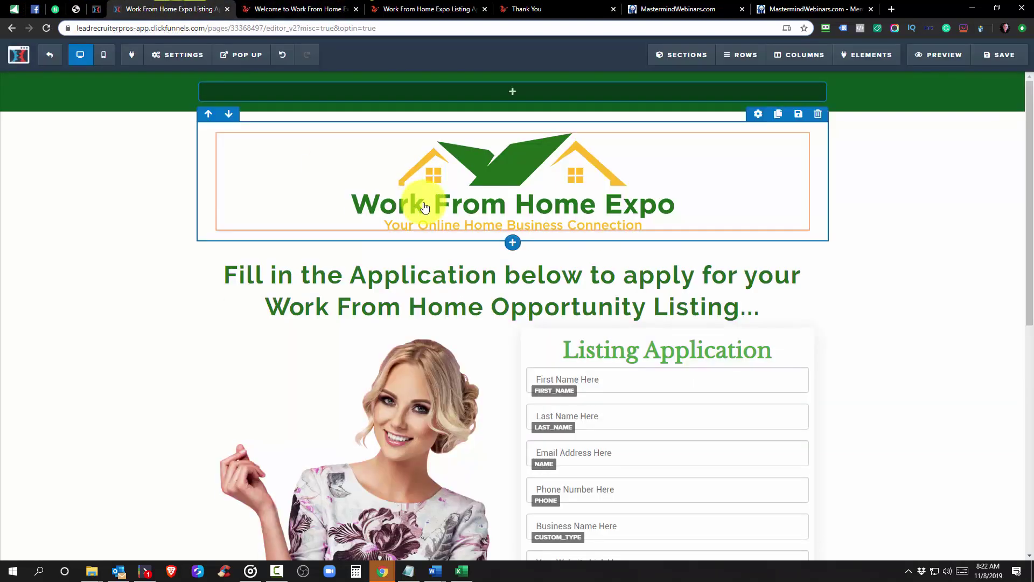
Test the Apply Now opt-in popup on the live opt-in page, then close it
left_click(290, 8)
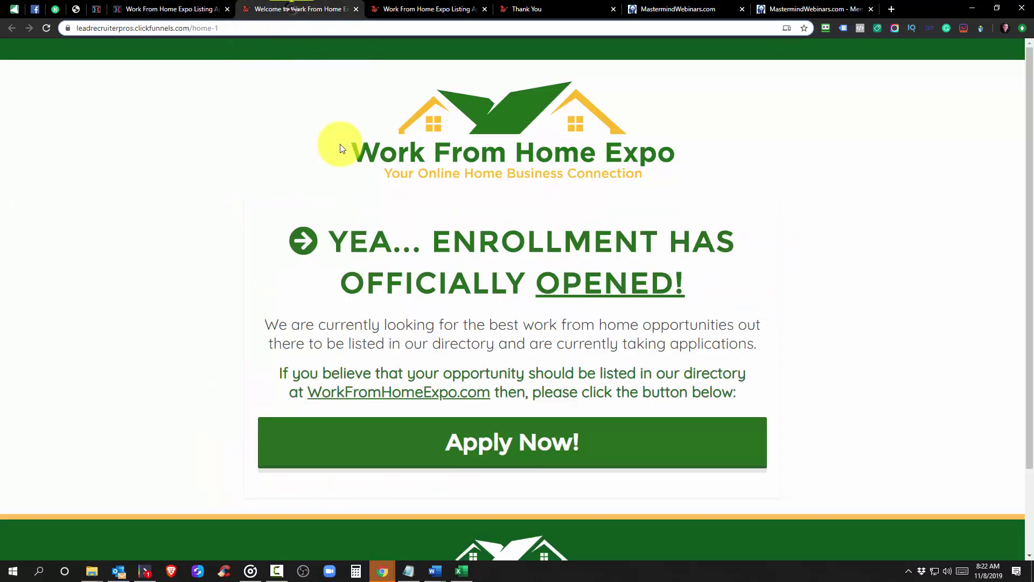
left_click(561, 457)
left_click_drag(507, 186, 342, 173)
left_click(236, 142)
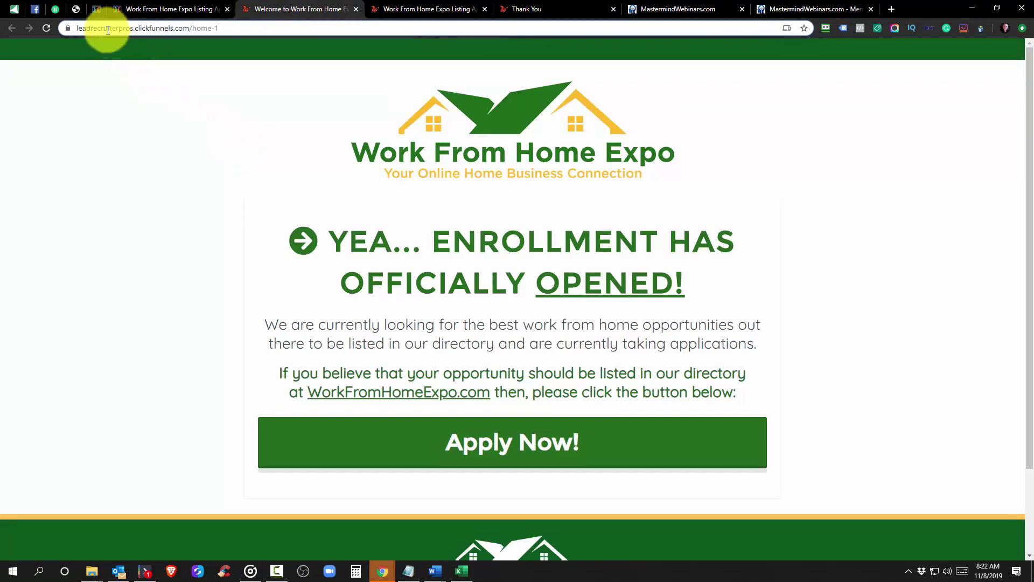
left_click(98, 10)
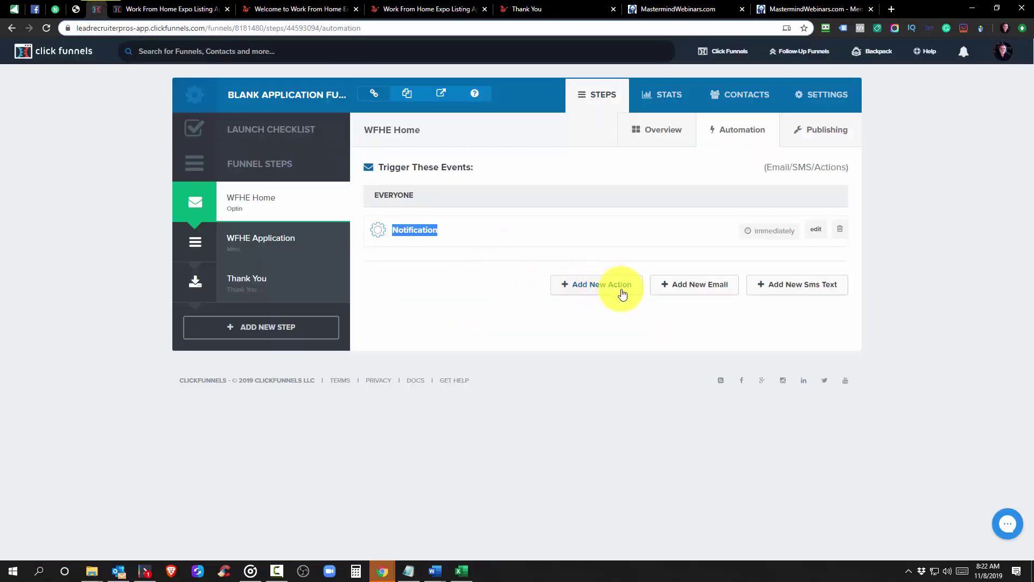
Begin a new follow-up email, keep BXM Marketing as SMTP configuration, then discard it unsaved
left_click(711, 285)
mouse_move(557, 419)
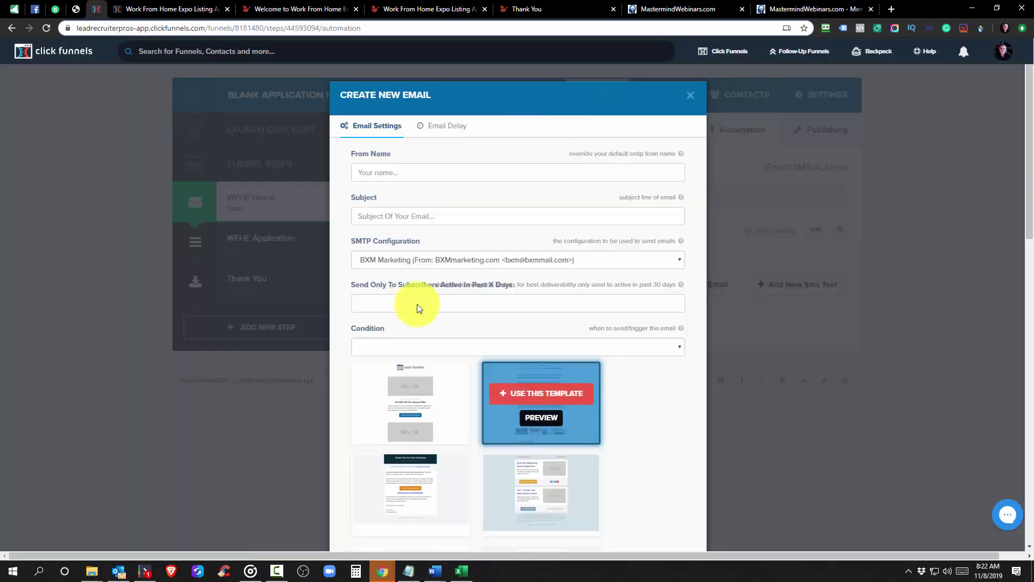
scroll(417, 308, "down", 2)
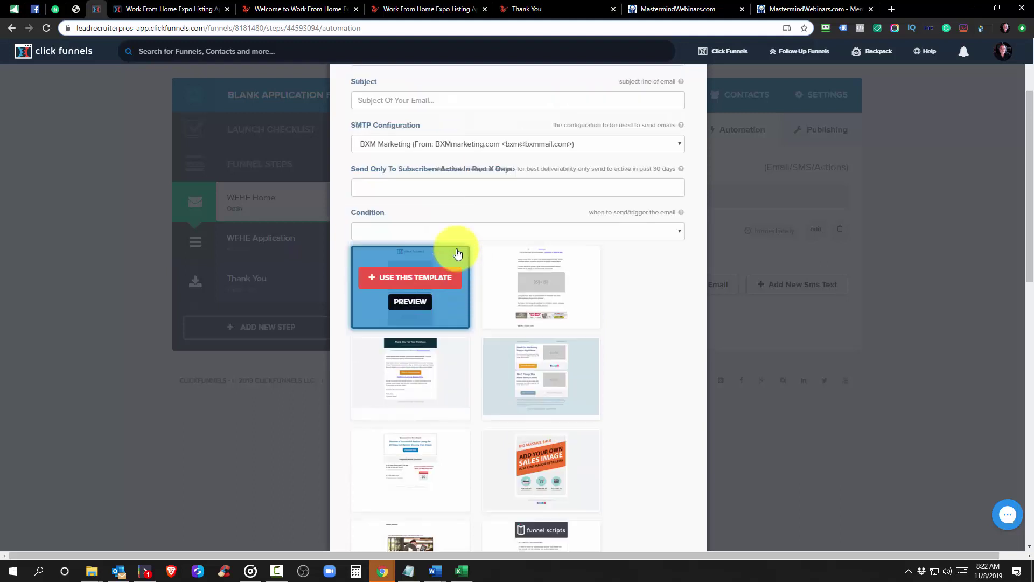
scroll(455, 256, "up", 2)
left_click(451, 262)
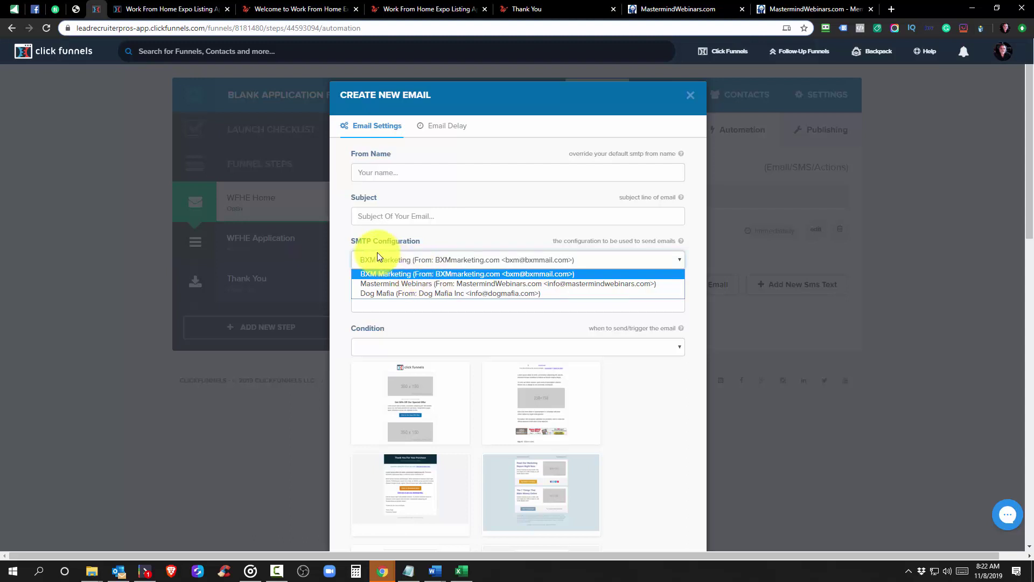
left_click_drag(423, 240, 345, 238)
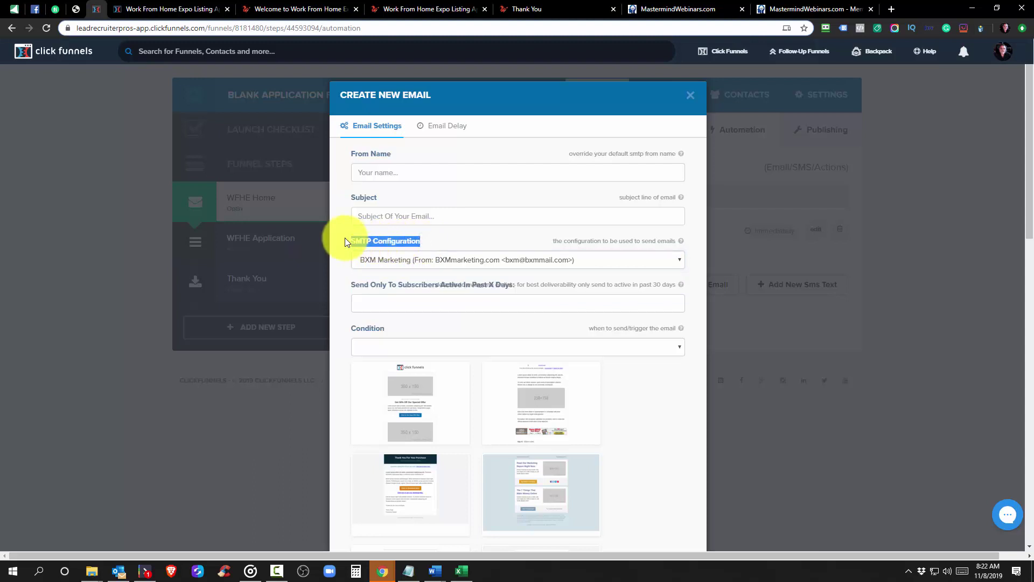
left_click(425, 243)
left_click(442, 260)
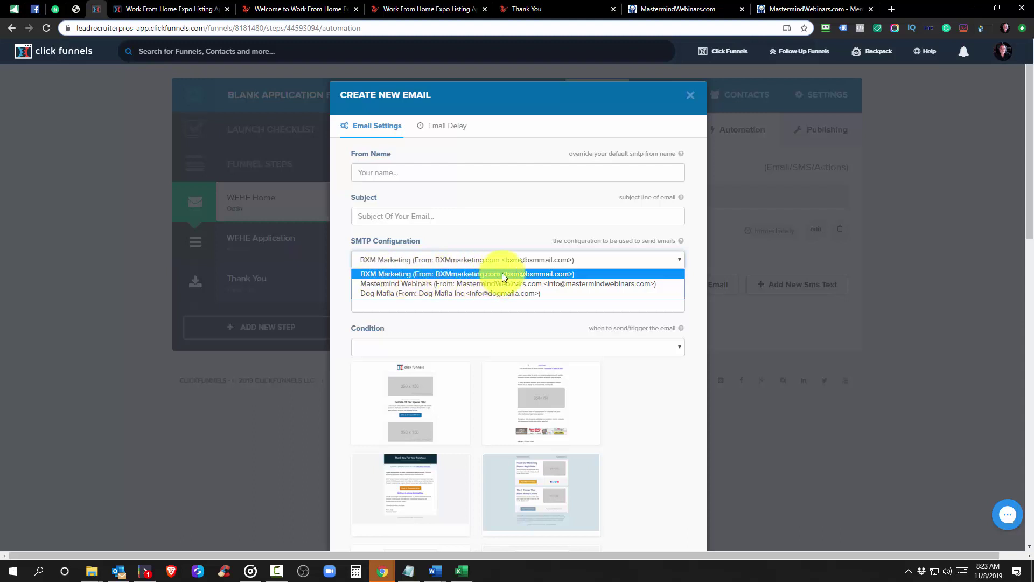
left_click(455, 238)
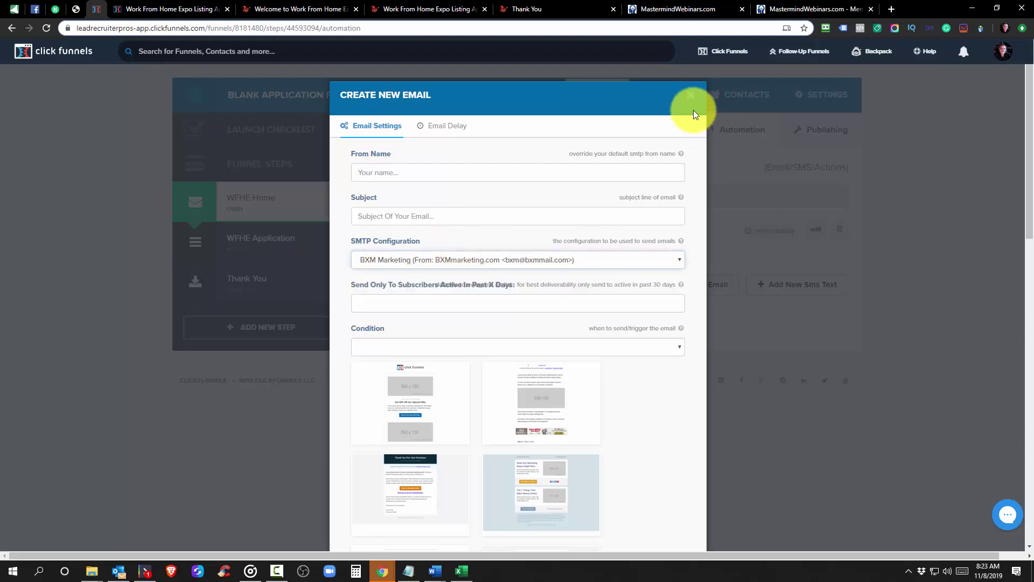
left_click(691, 96)
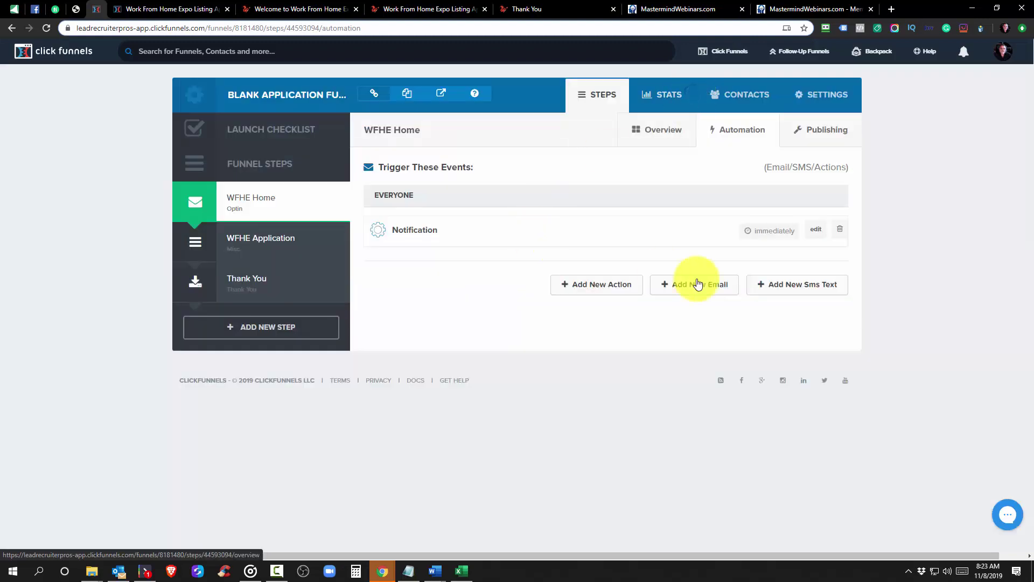
left_click(284, 6)
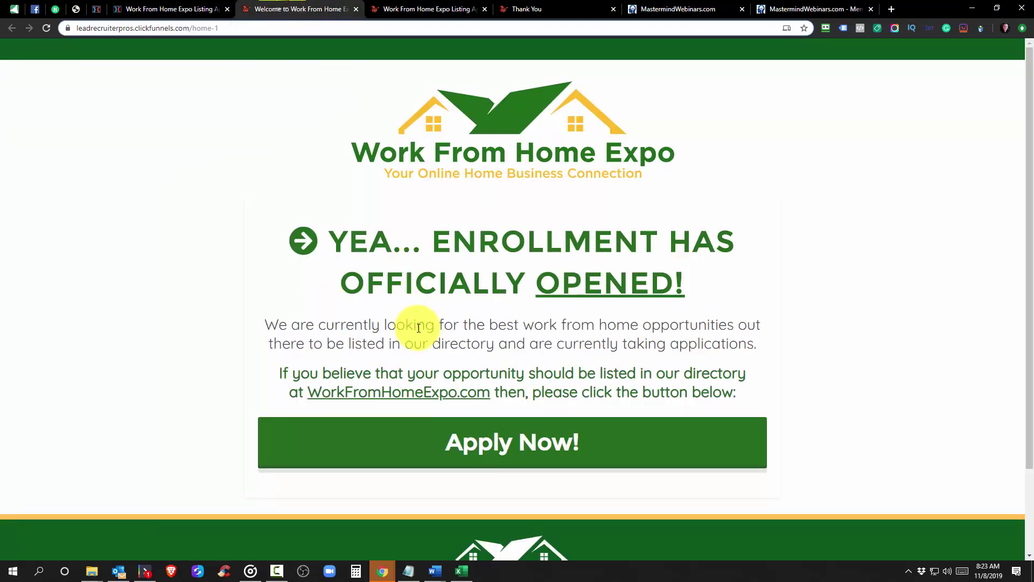
left_click(560, 453)
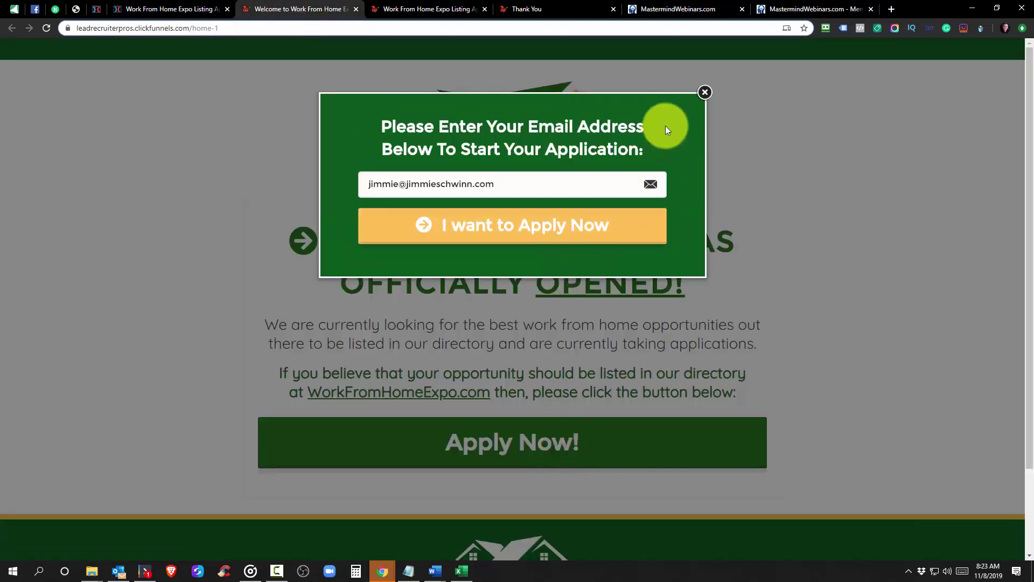
left_click(703, 96)
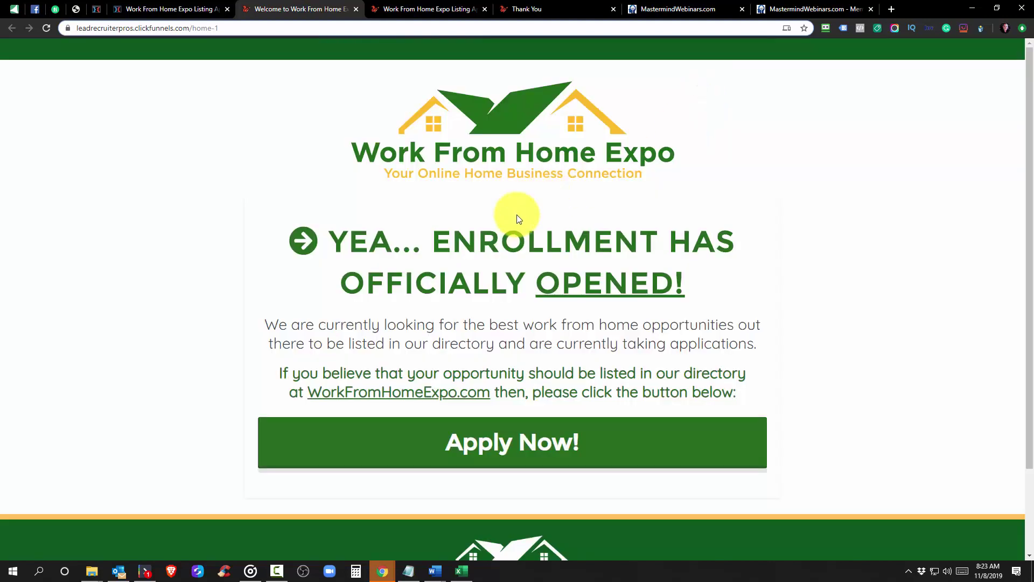
triple_click(495, 221)
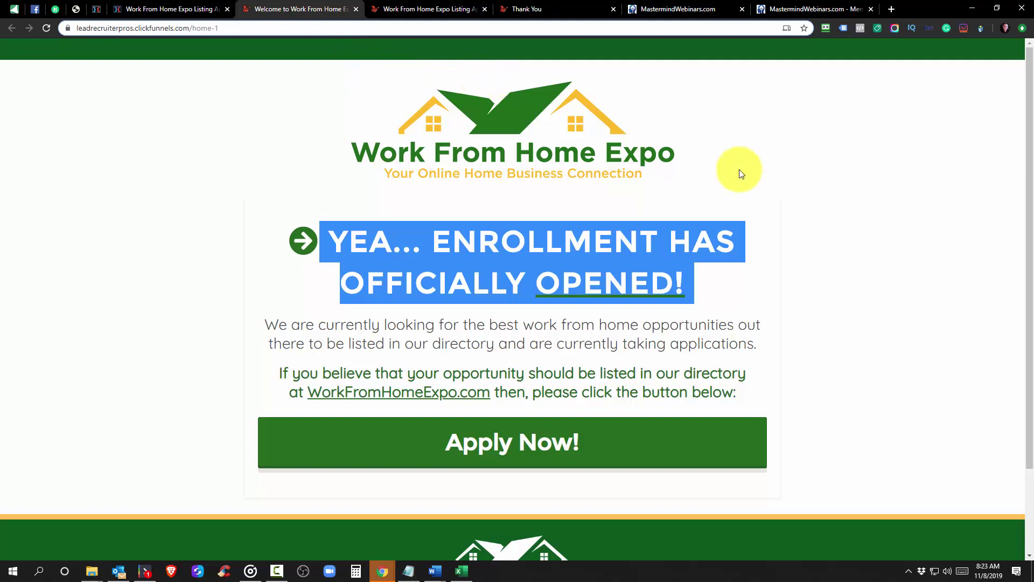
left_click(807, 226)
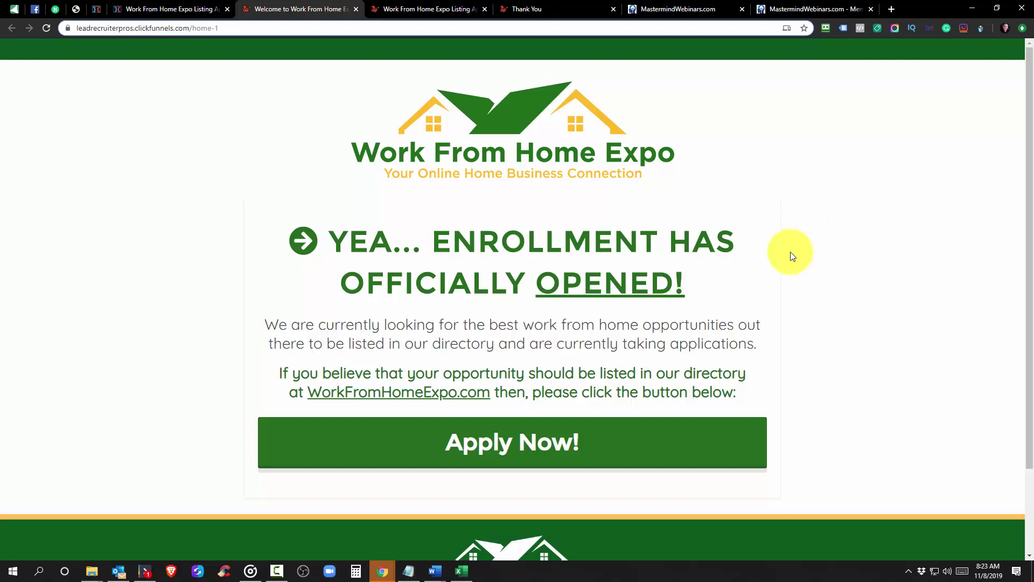
triple_click(684, 241)
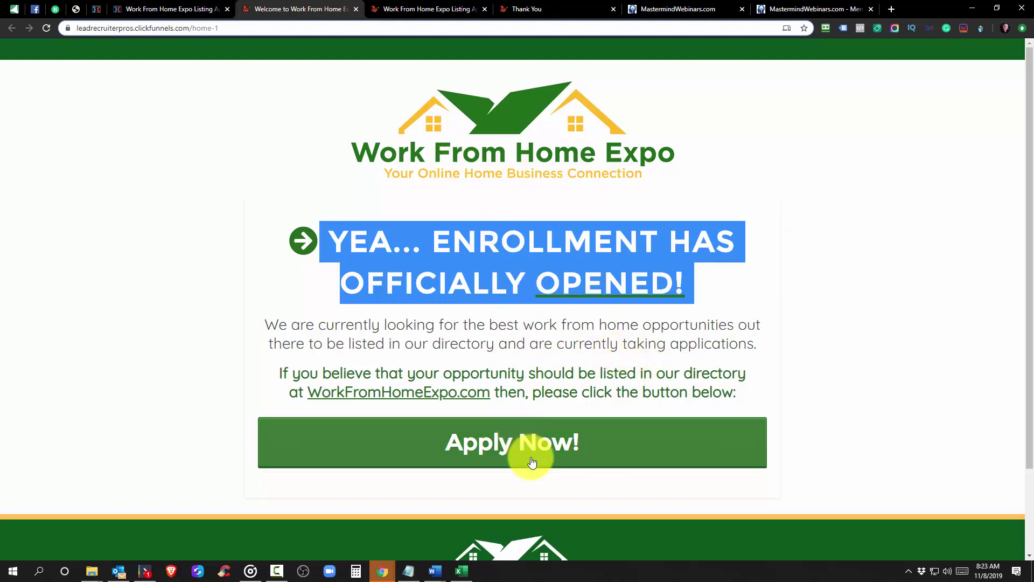
left_click(97, 10)
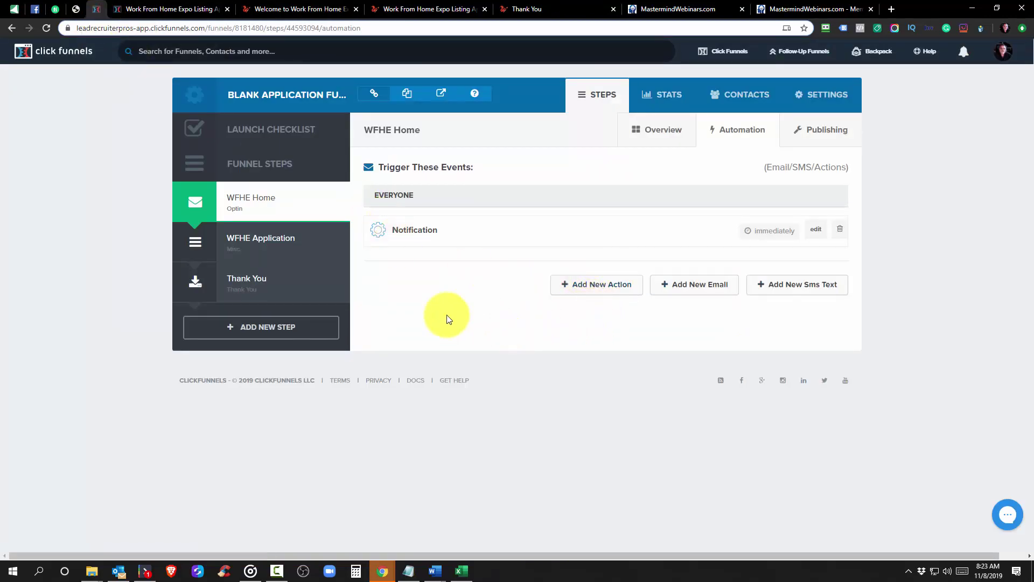
Review the live Listing Application form down to its financial-means question
left_click(419, 9)
scroll(457, 283, "down", 2)
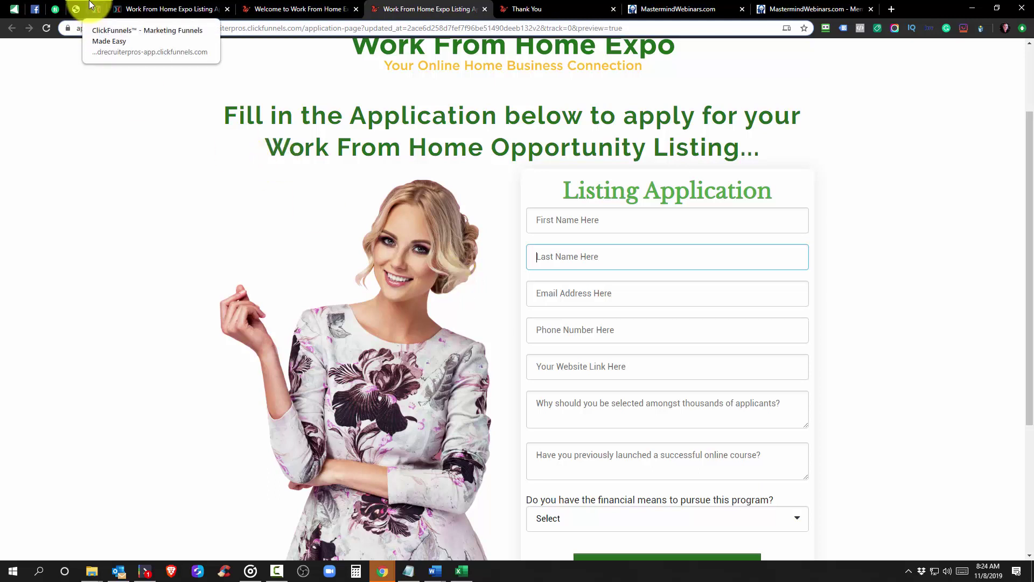
left_click(92, 8)
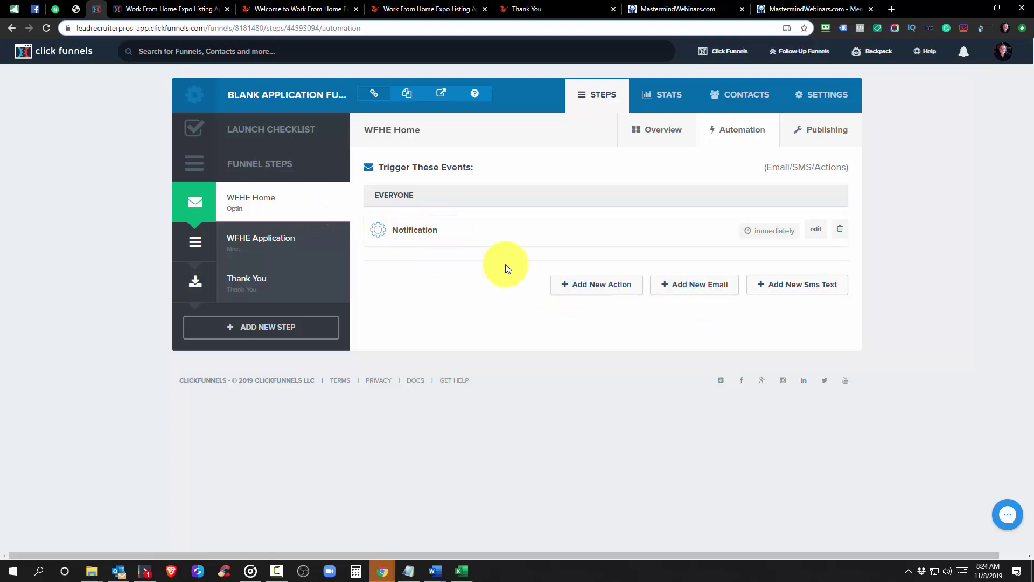
left_click(395, 8)
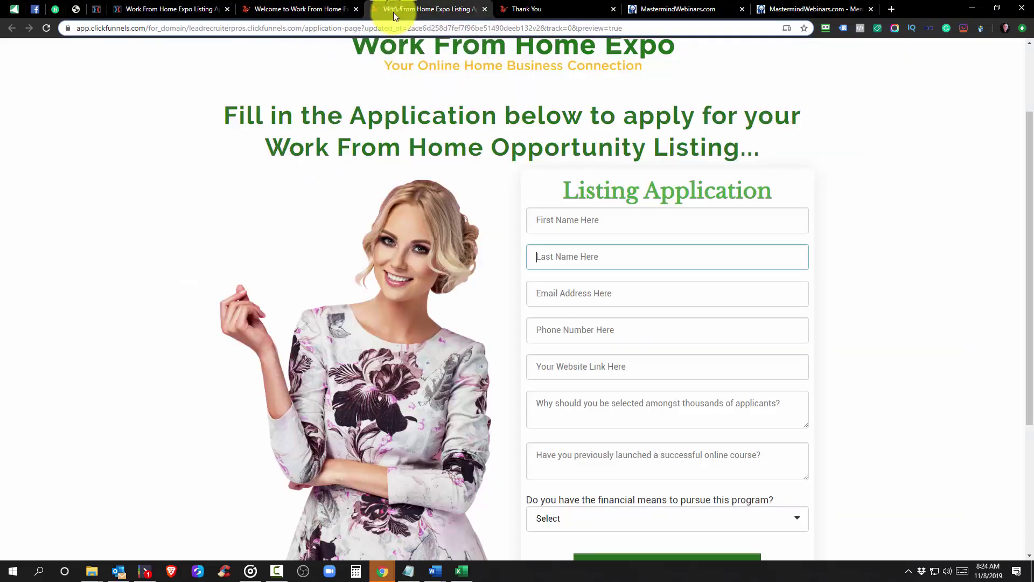
scroll(392, 226, "down", 4)
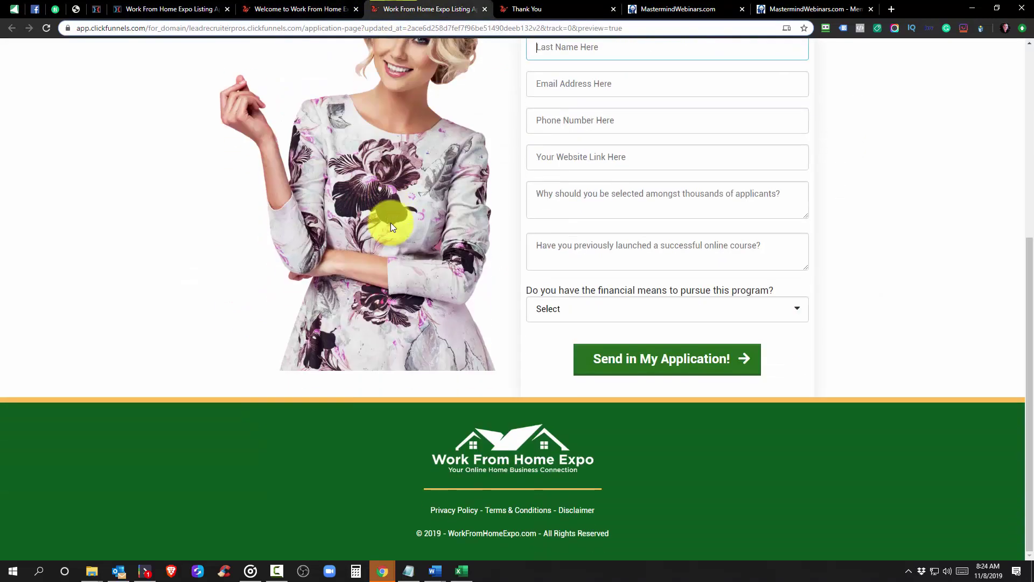
scroll(390, 222, "up", 6)
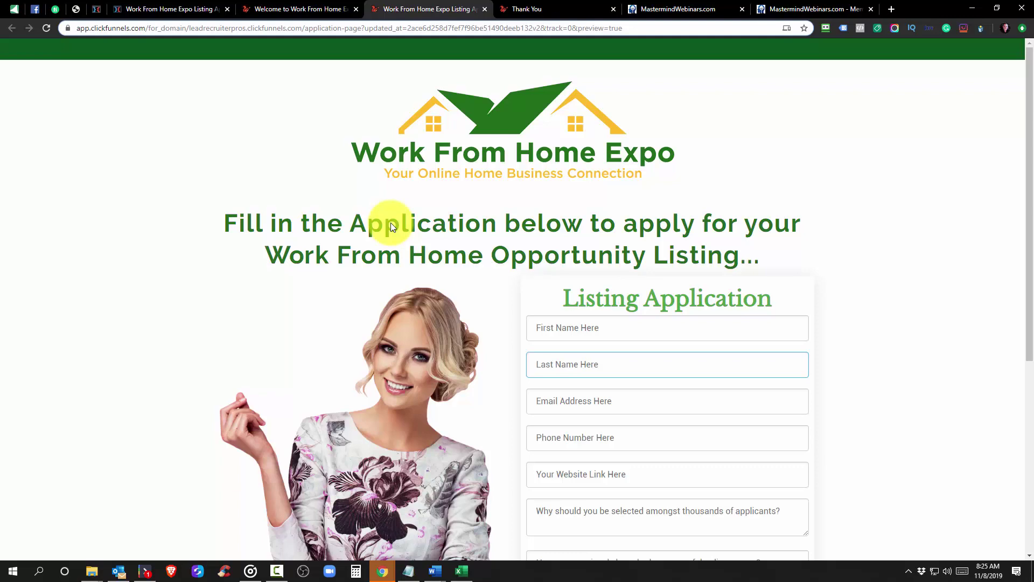
scroll(509, 170, "down", 6)
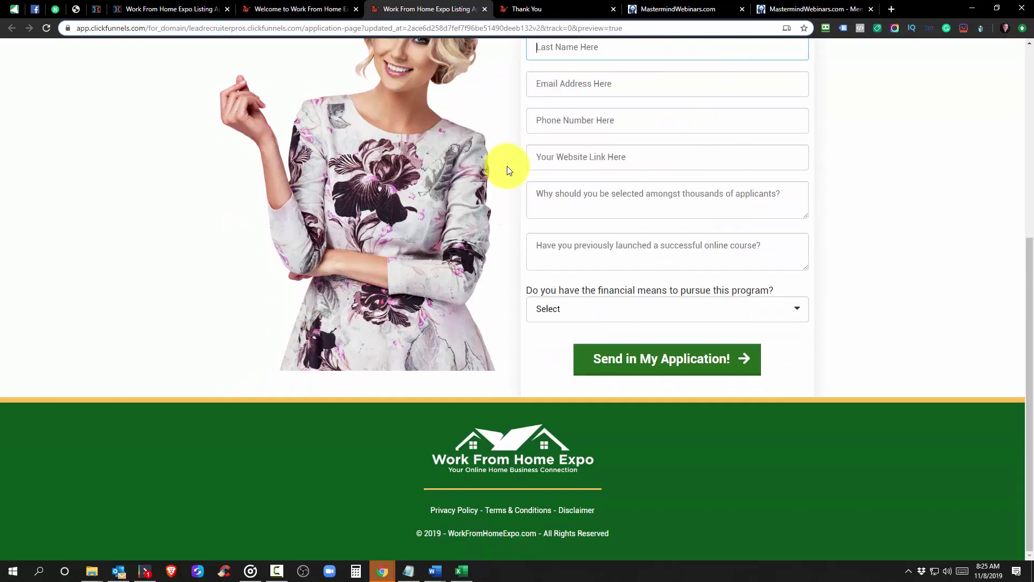
scroll(513, 199, "up", 5)
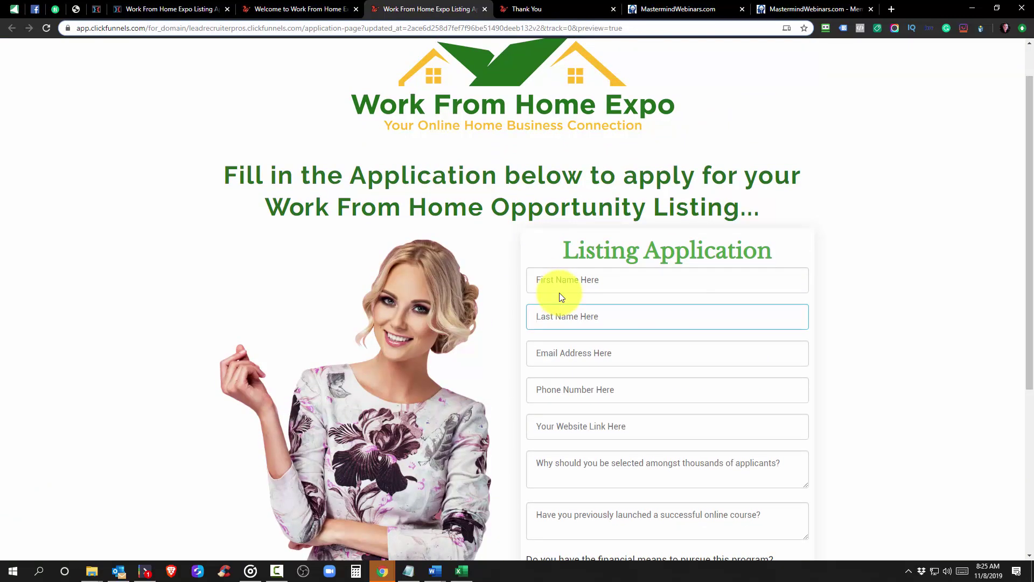
scroll(571, 323, "down", 5)
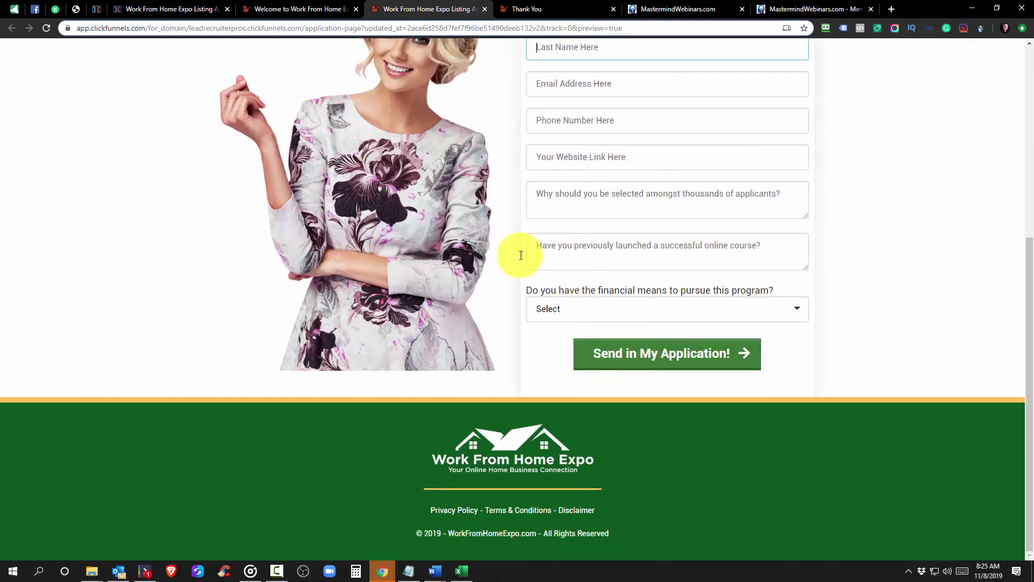
View the Work From Home Expo Thank You page announcing the application is under review
left_click(528, 11)
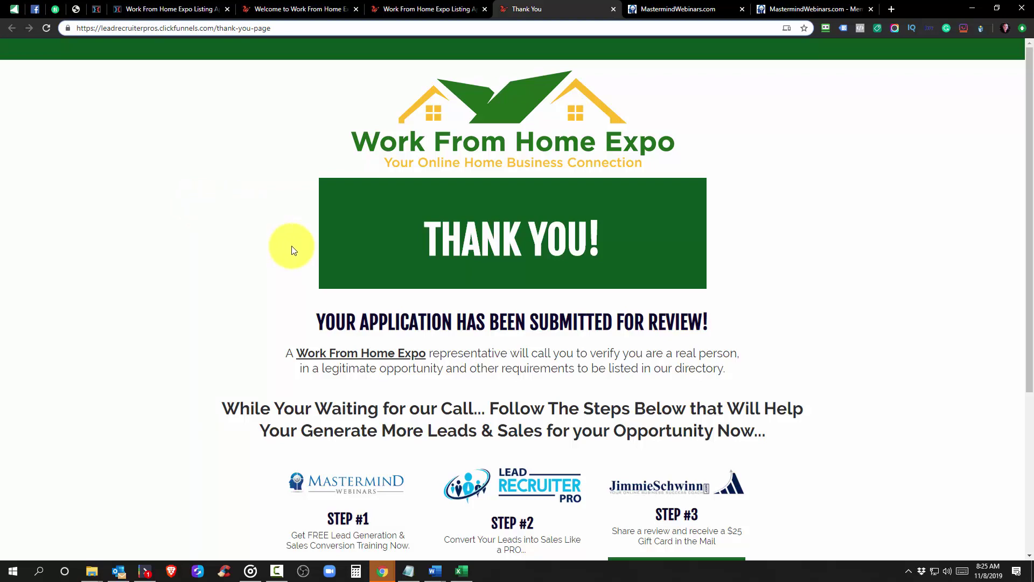
scroll(292, 249, "down", 4)
scroll(292, 249, "up", 4)
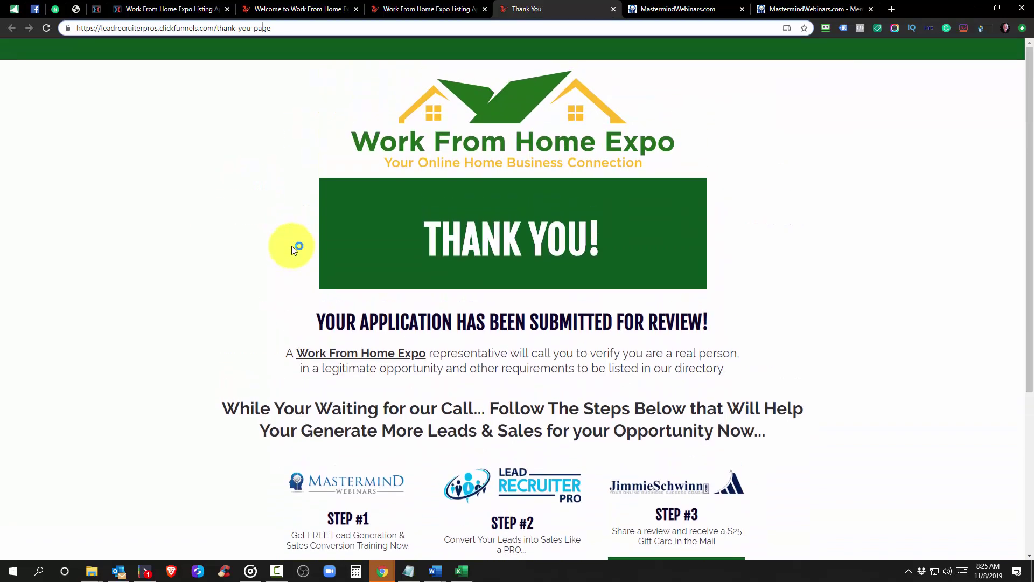